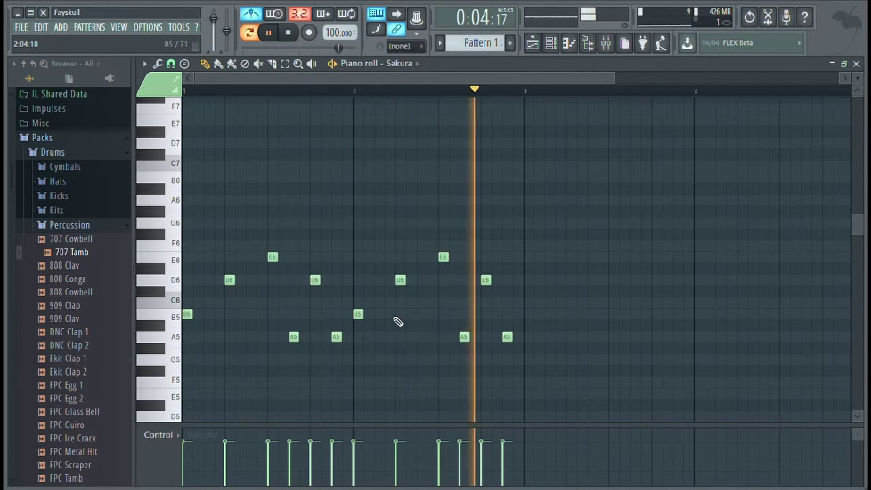
Step: Try an extra C6 note, then an E6 note, between the first B5 and D6 notes of bar 2, removing each
{"action": "left_click", "coordinate": [380, 304]}
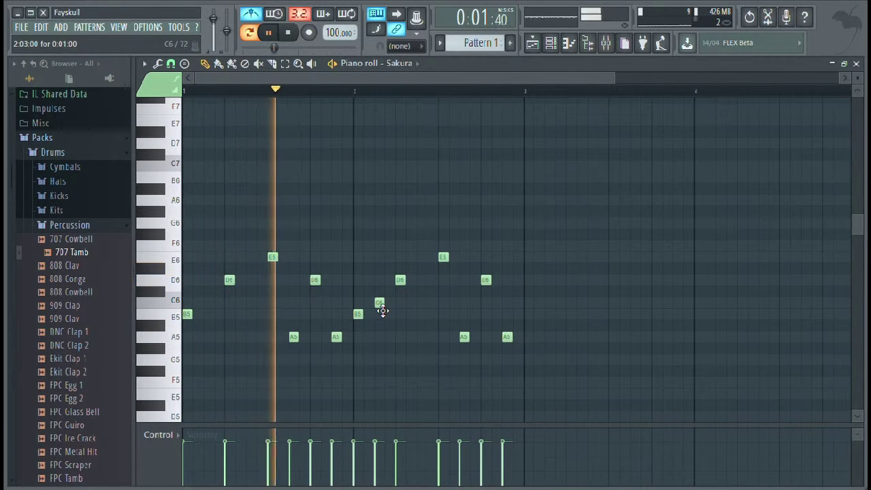
{"action": "right_click", "coordinate": [382, 310]}
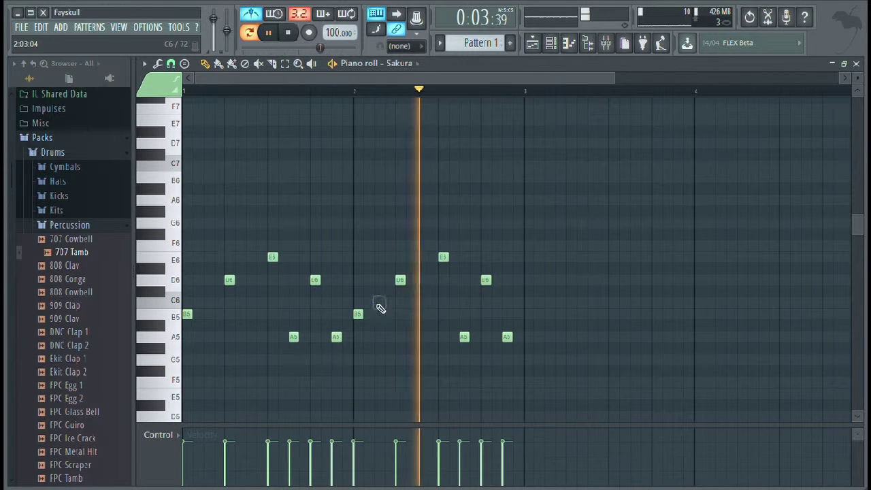
{"action": "left_click", "coordinate": [381, 257]}
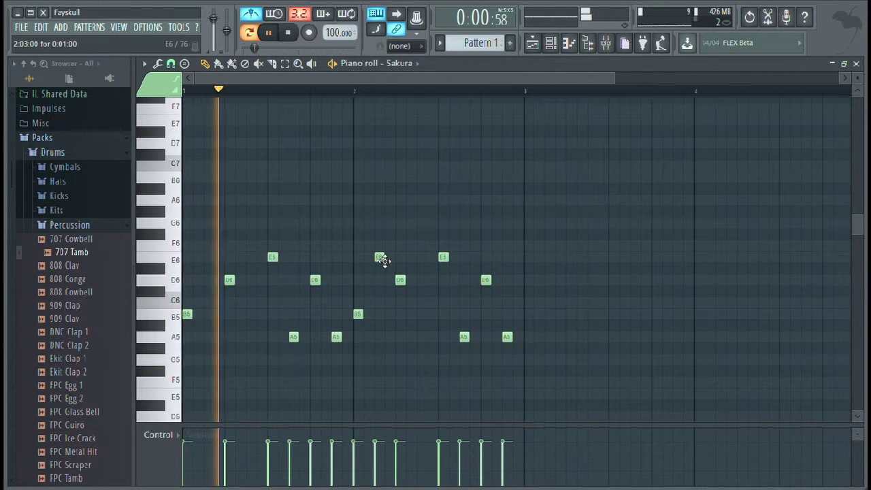
{"action": "right_click", "coordinate": [381, 258]}
{"action": "key", "text": "space"}
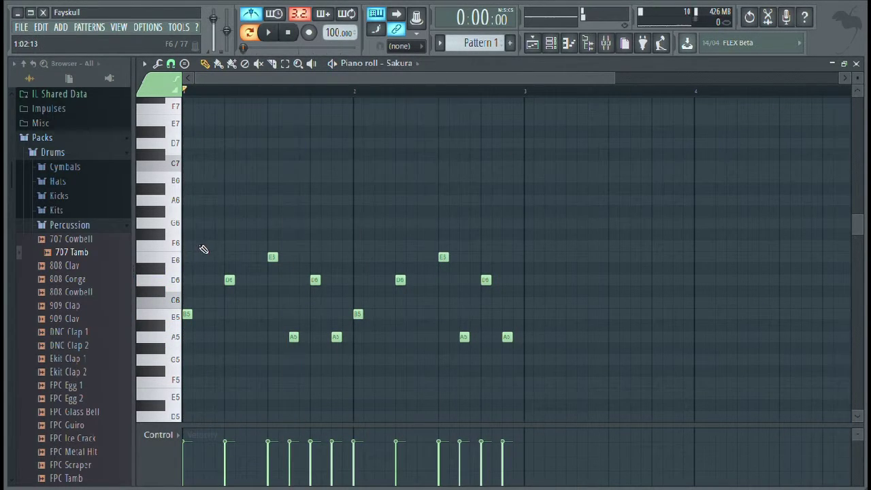
Step: Try an extra E6 note after the opening B5 in bars 1 and 2, listen to it, and remove both notes
{"action": "left_click_drag", "start_coordinate": [213, 253], "coordinate": [216, 261]}
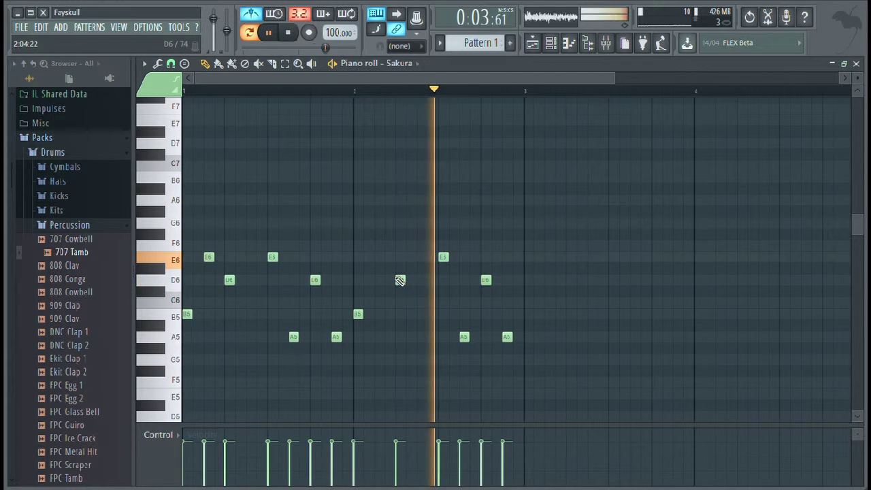
{"action": "key", "text": "space"}
{"action": "left_click", "coordinate": [381, 259]}
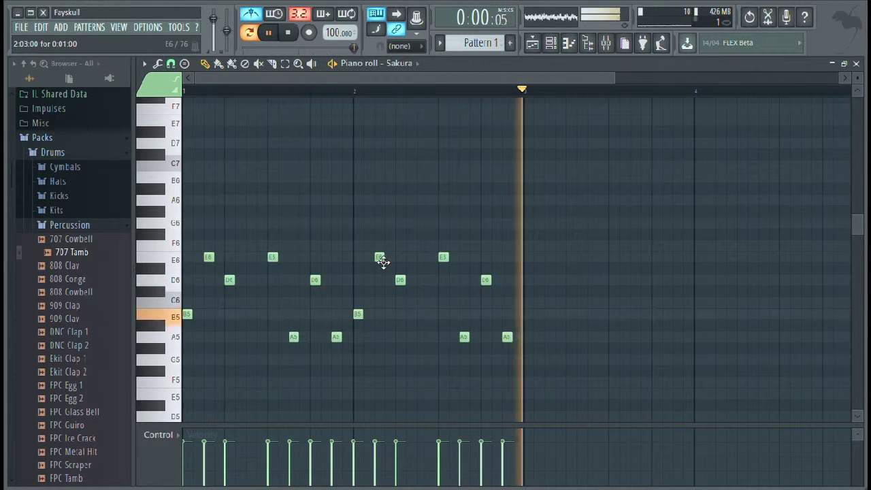
{"action": "right_click", "coordinate": [379, 257]}
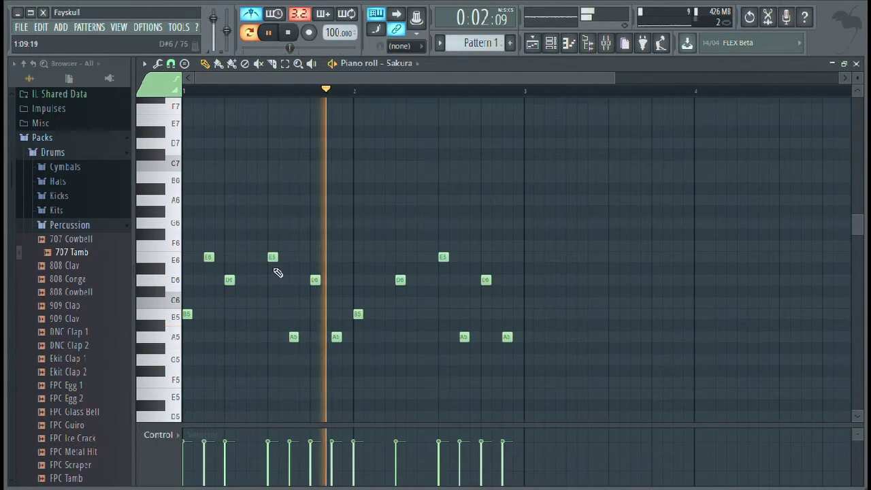
{"action": "right_click", "coordinate": [208, 257]}
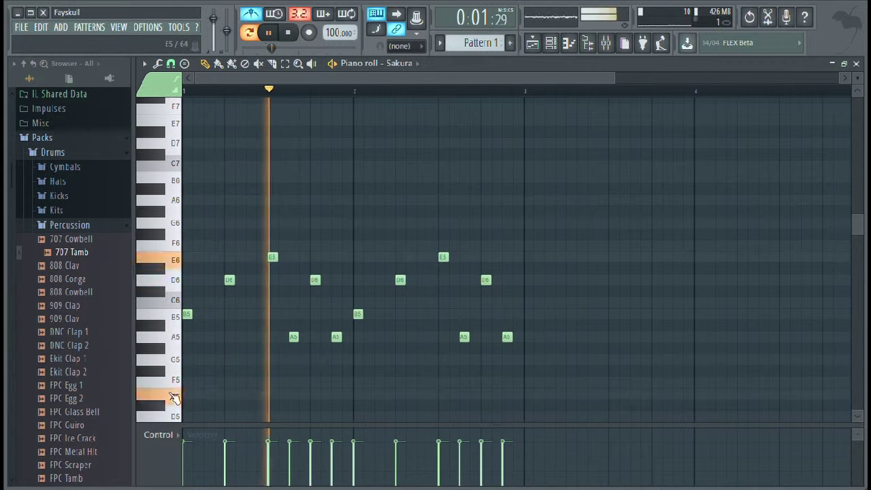
Step: Audition lower Sakura notes around D5, E5 and F5 on the piano roll keyboard while the melody plays
{"action": "left_click", "coordinate": [173, 396]}
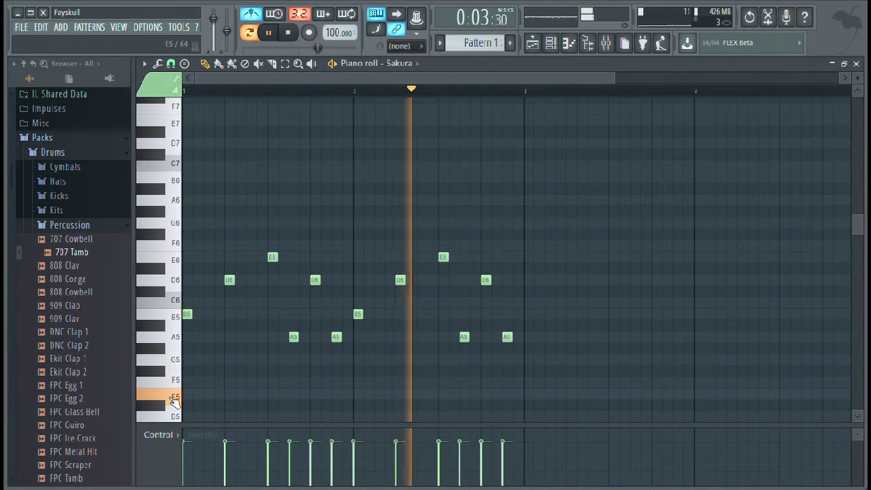
{"action": "left_click", "coordinate": [174, 395]}
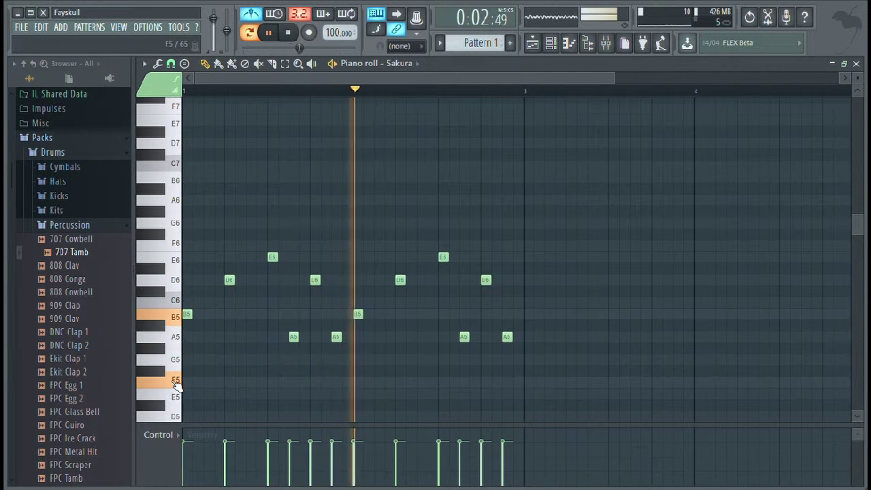
{"action": "left_click", "coordinate": [175, 415]}
{"action": "scroll", "coordinate": [179, 401], "scroll_direction": "down", "scroll_amount": 3}
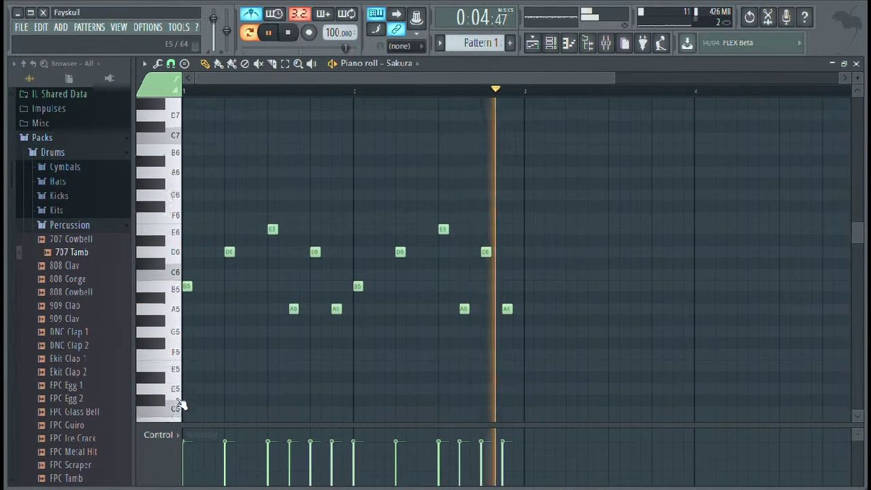
{"action": "left_click", "coordinate": [183, 345]}
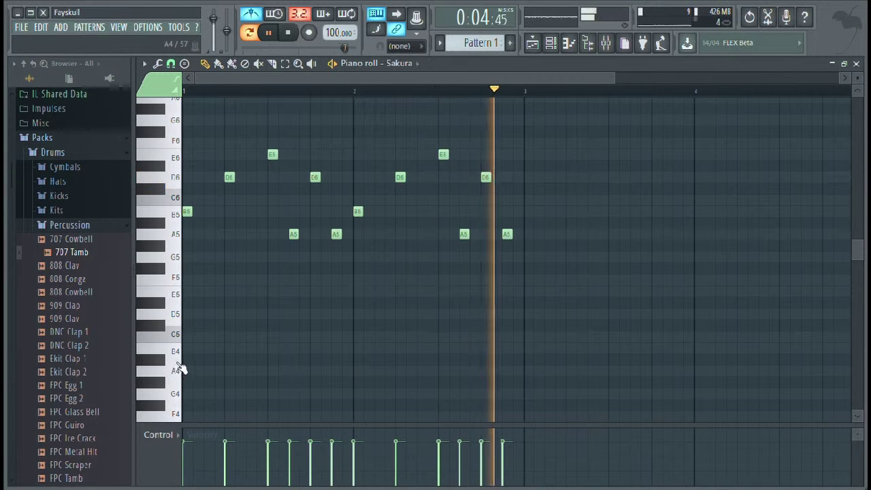
Step: Duplicate the two-bar melody into bars 3 and 4, trying the copy an octave lower before restoring its pitch
{"action": "left_click_drag", "start_coordinate": [186, 341], "coordinate": [194, 136]}
{"action": "key", "text": "ctrl+b"}
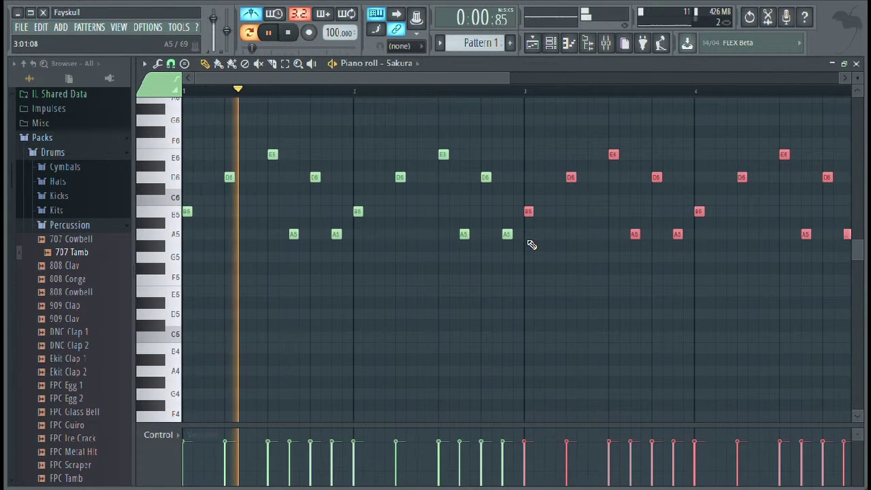
{"action": "key", "text": "ctrl+Down"}
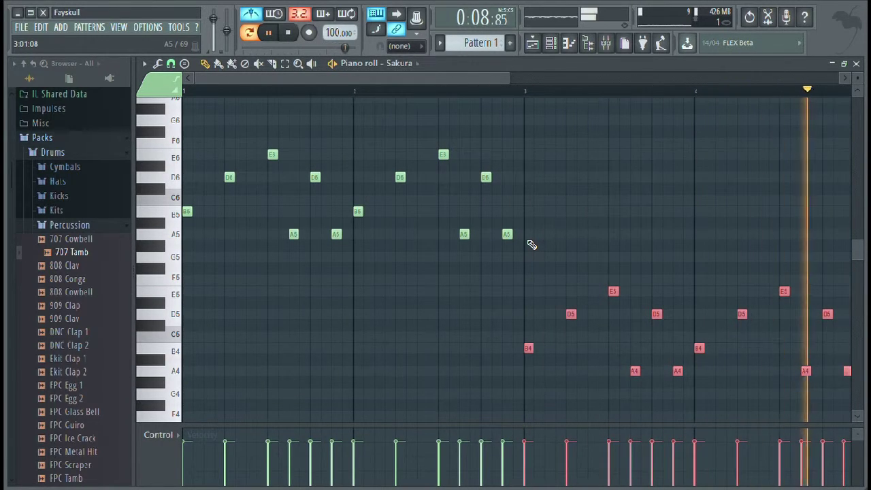
{"action": "key", "text": "ctrl+Up"}
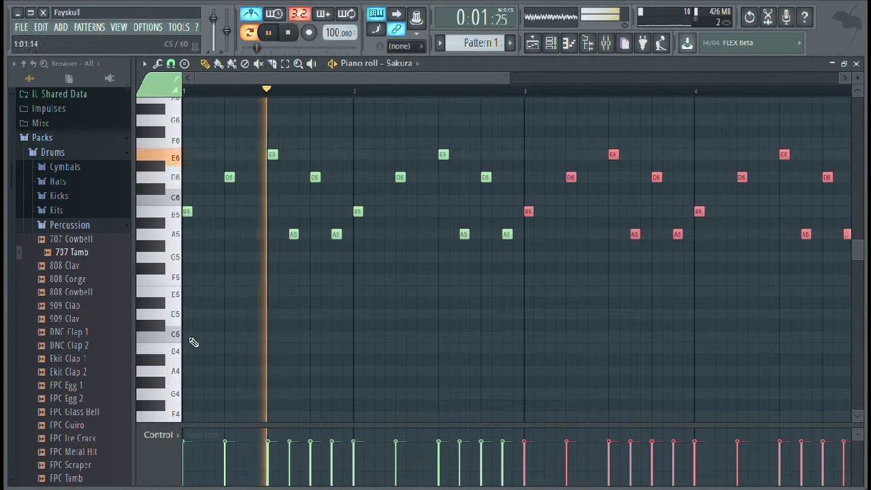
Step: Layer a copy of the whole four-bar melody one octave below the original notes
{"action": "left_click_drag", "start_coordinate": [187, 340], "coordinate": [191, 155]}
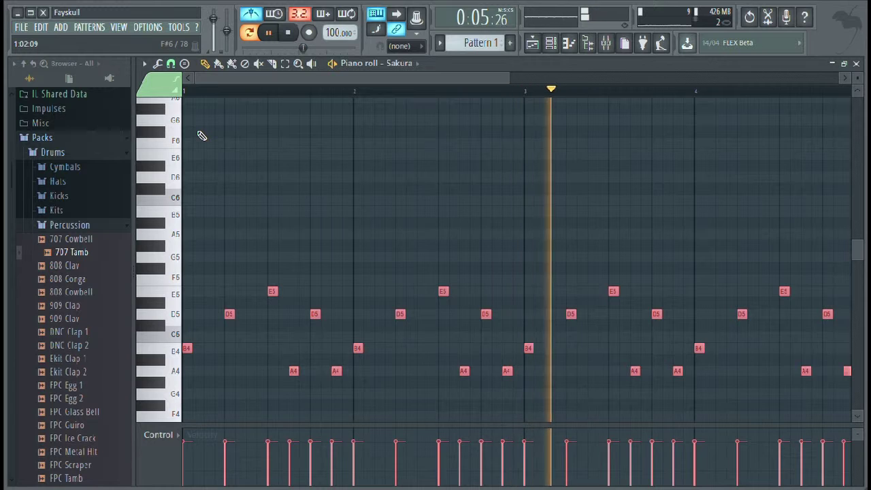
{"action": "key", "text": "Delete"}
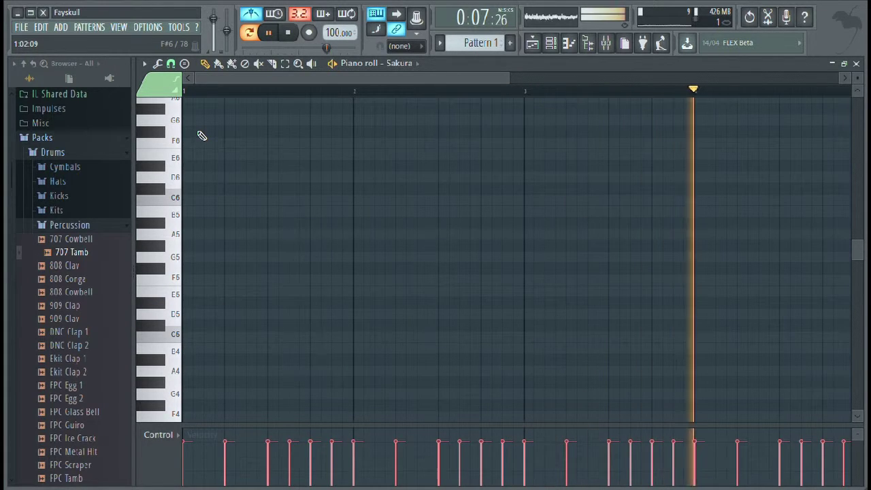
{"action": "key", "text": "ctrl+z"}
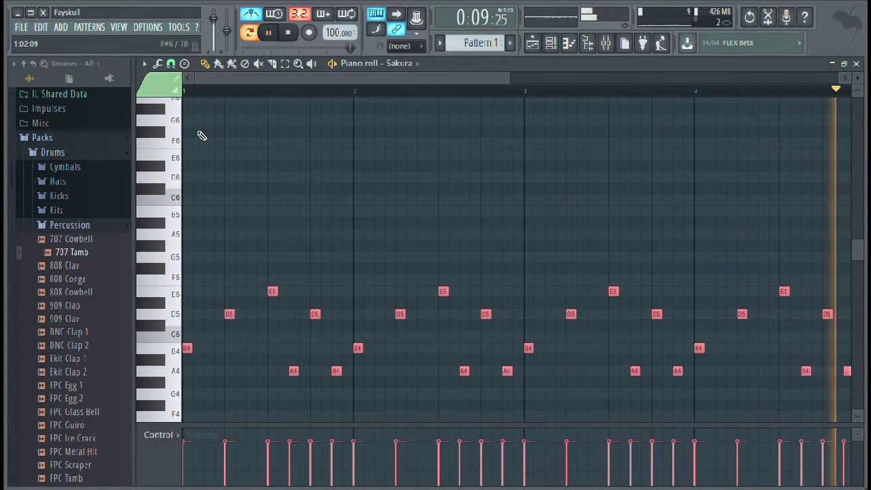
{"action": "key", "text": "ctrl+Up"}
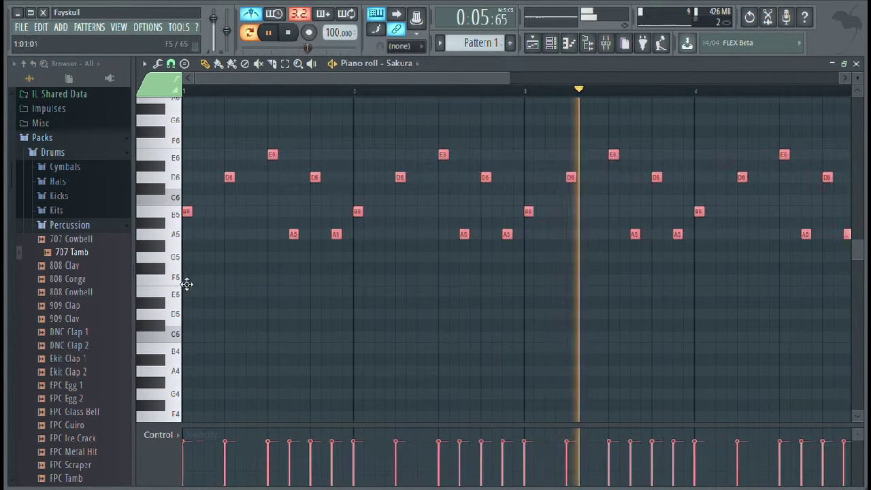
{"action": "key", "text": "ctrl+v"}
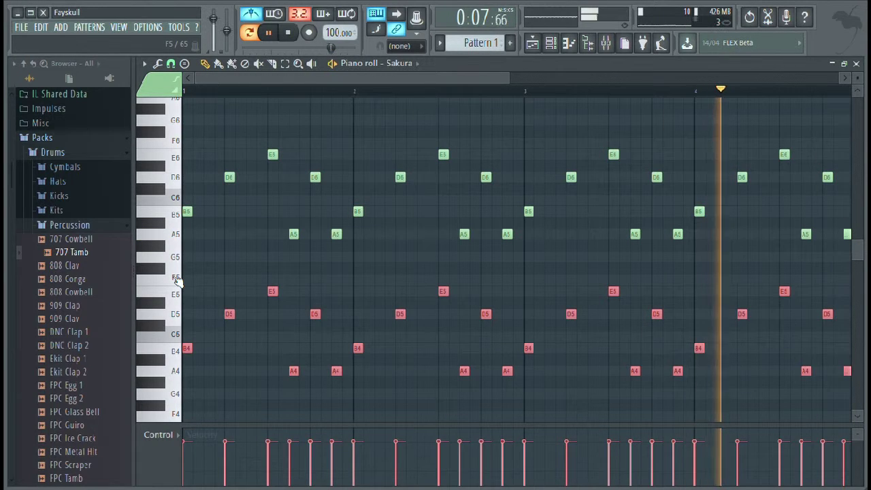
Step: Delete the lower melody layer, paste it again, and try it two octaves higher before returning it below the original
{"action": "key", "text": "Delete"}
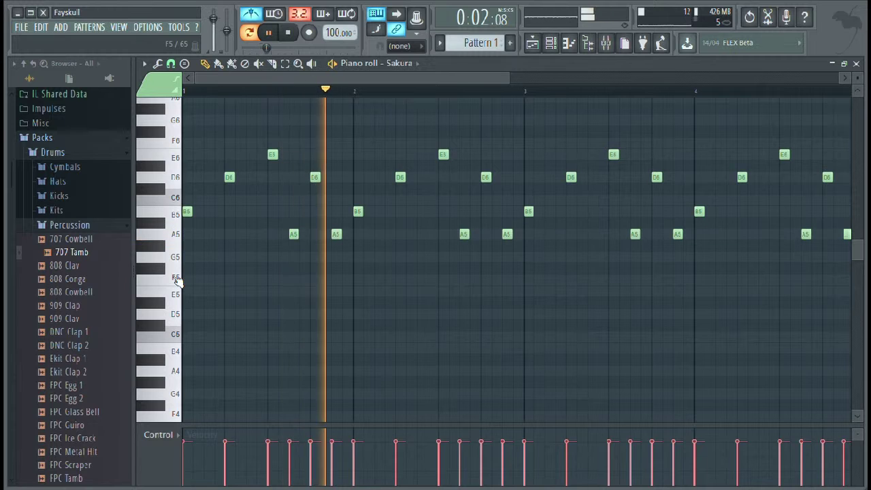
{"action": "key", "text": "ctrl+v"}
{"action": "key", "text": "ctrl+Up"}
{"action": "key", "text": "ctrl+Up"}
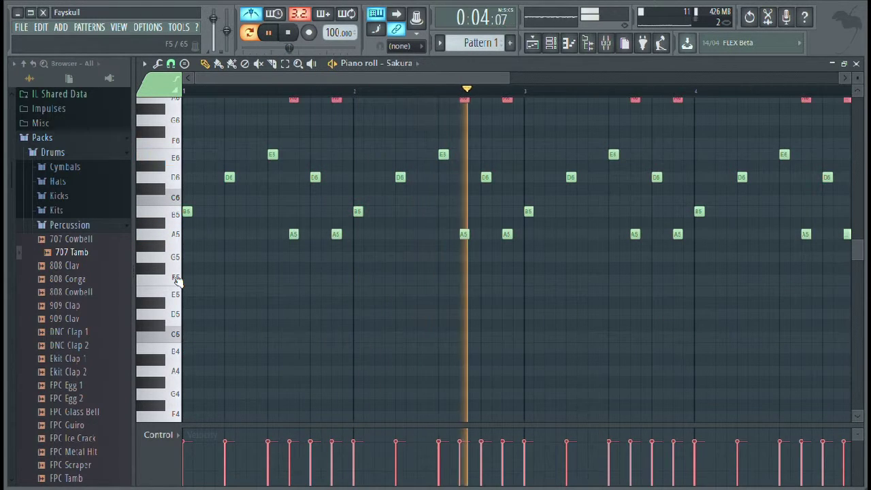
{"action": "key", "text": "ctrl+Down"}
{"action": "key", "text": "ctrl+Down"}
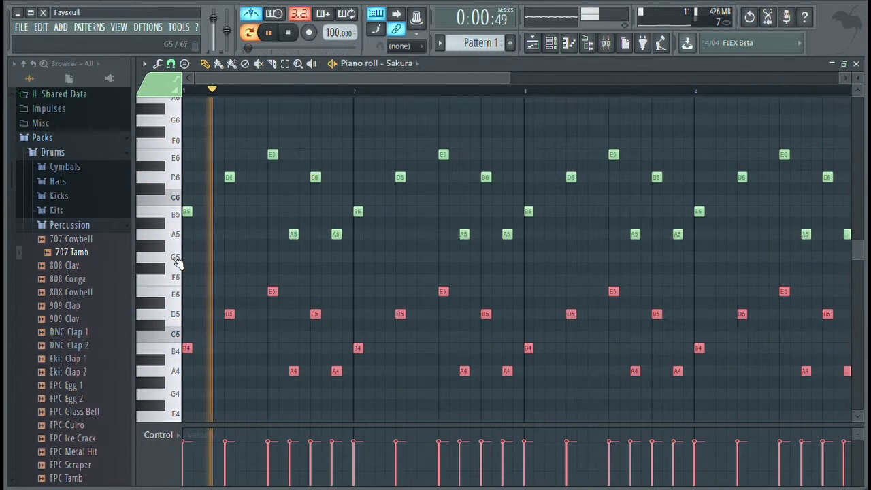
Step: Place a Pattern 1 clip at bar 1 of Track 1 in the playlist
{"action": "left_click", "coordinate": [532, 42]}
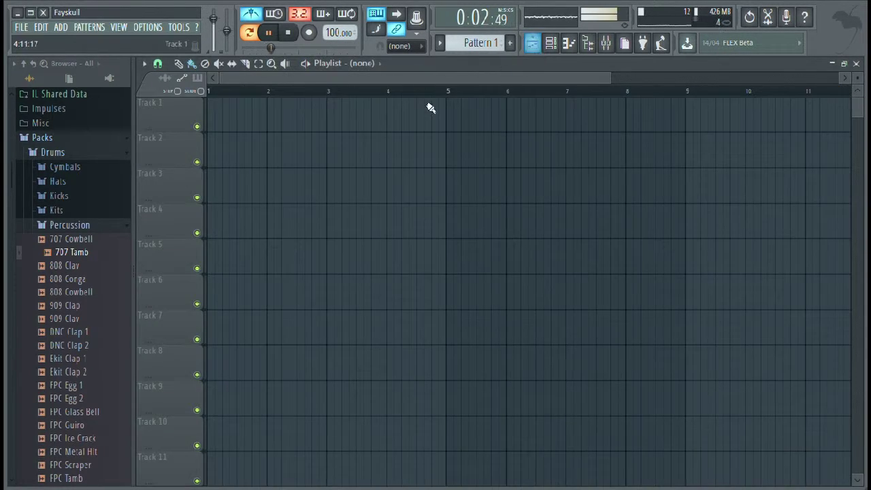
{"action": "left_click", "coordinate": [208, 105]}
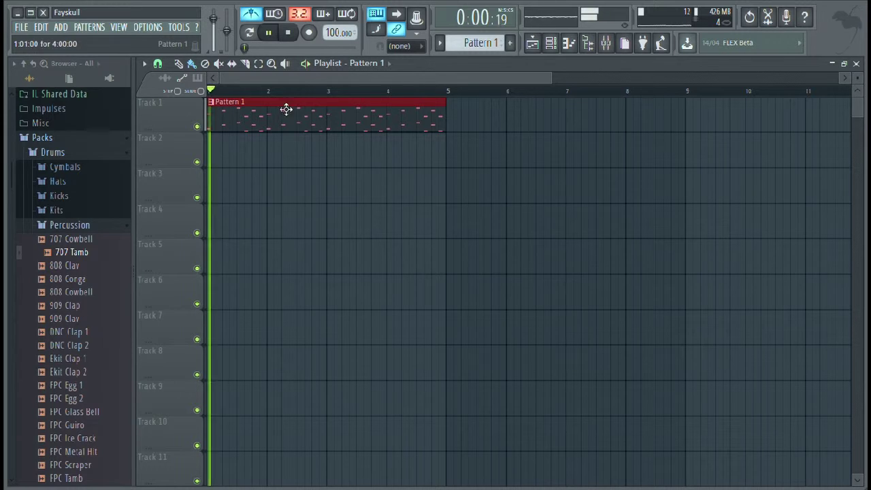
Step: Open the Grv Kick 18 channel's sample settings and try a kick on the first step of Pattern 1
{"action": "left_click", "coordinate": [552, 46]}
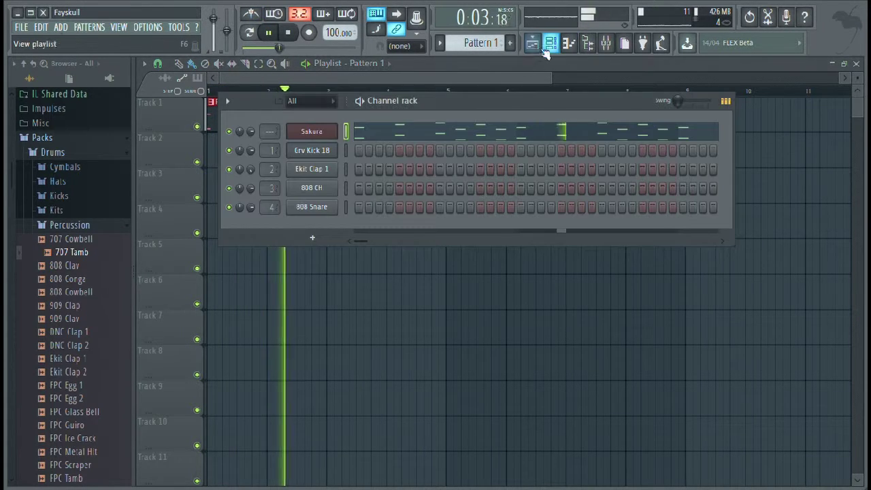
{"action": "left_click", "coordinate": [334, 151]}
{"action": "left_click", "coordinate": [358, 109]}
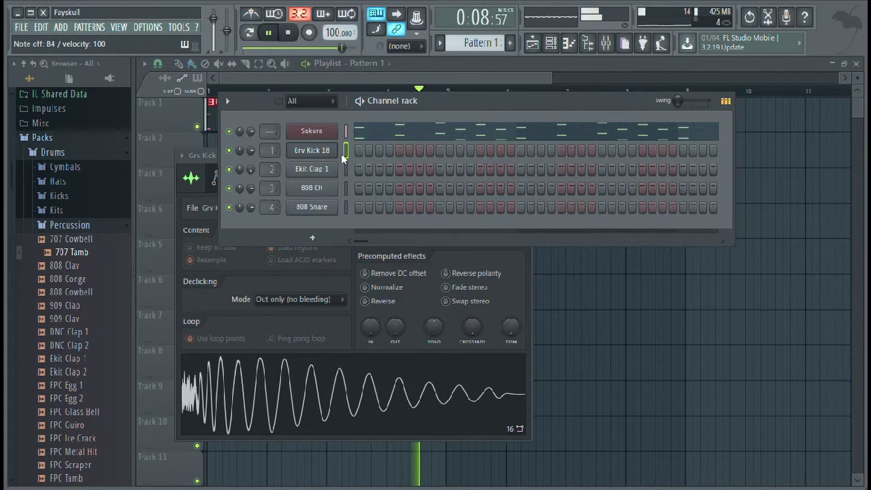
{"action": "left_click", "coordinate": [357, 150]}
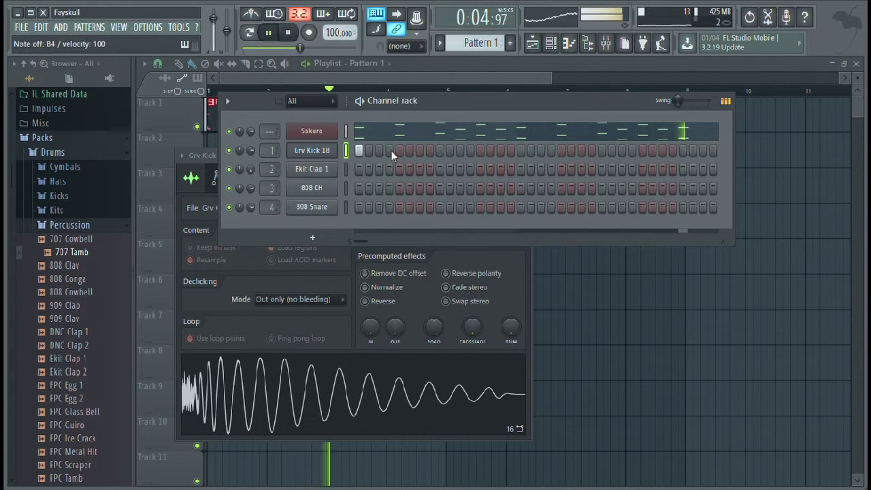
Step: Try a second Pattern 1 clip near bar 1 of Track 2, reposition it, and delete it
{"action": "left_click", "coordinate": [565, 79]}
{"action": "left_click", "coordinate": [219, 151]}
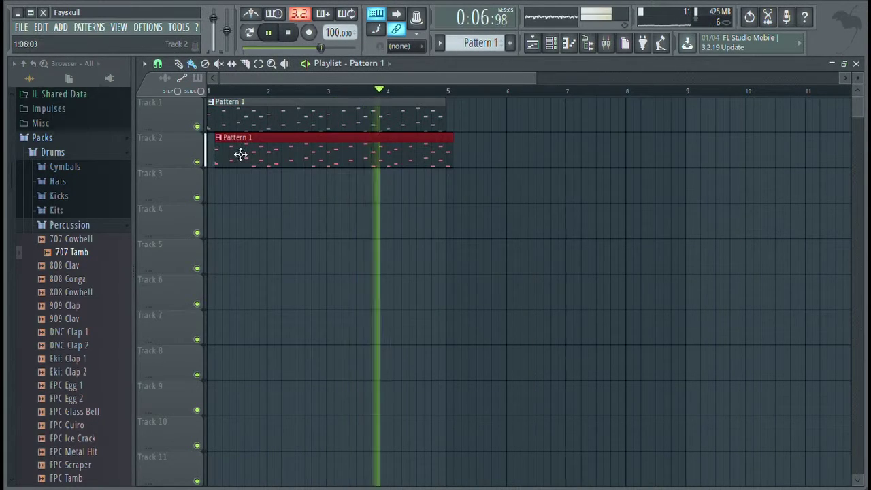
{"action": "left_click_drag", "start_coordinate": [239, 154], "coordinate": [223, 151]}
{"action": "right_click", "coordinate": [232, 145]}
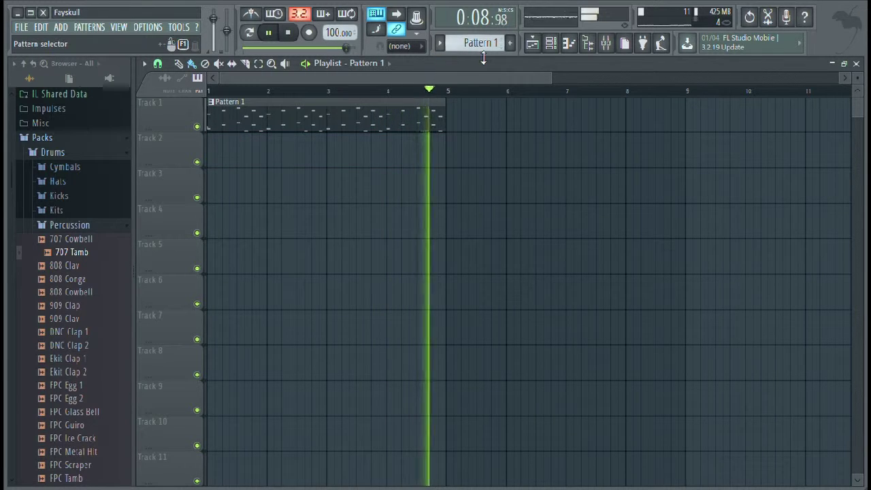
Step: Compare the channel rack for Pattern 1 and Pattern 2, then place an empty Pattern 2 clip at bar 1 of Track 2
{"action": "left_click", "coordinate": [509, 43]}
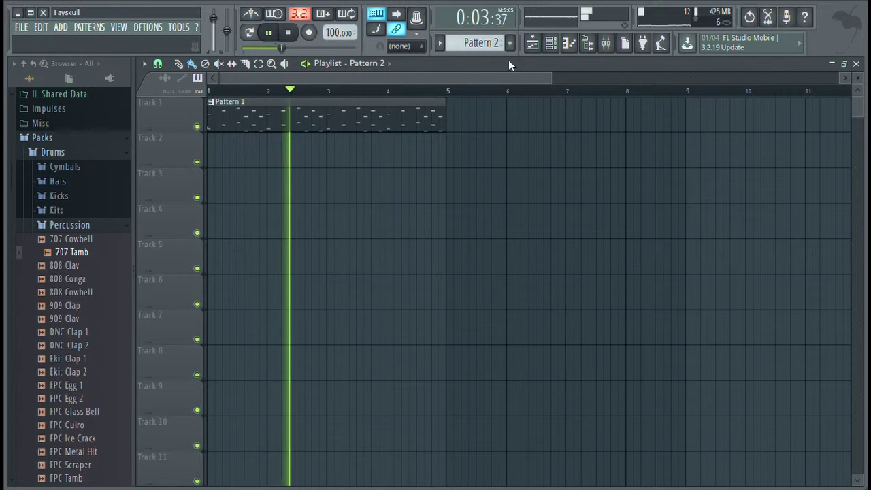
{"action": "left_click", "coordinate": [502, 45]}
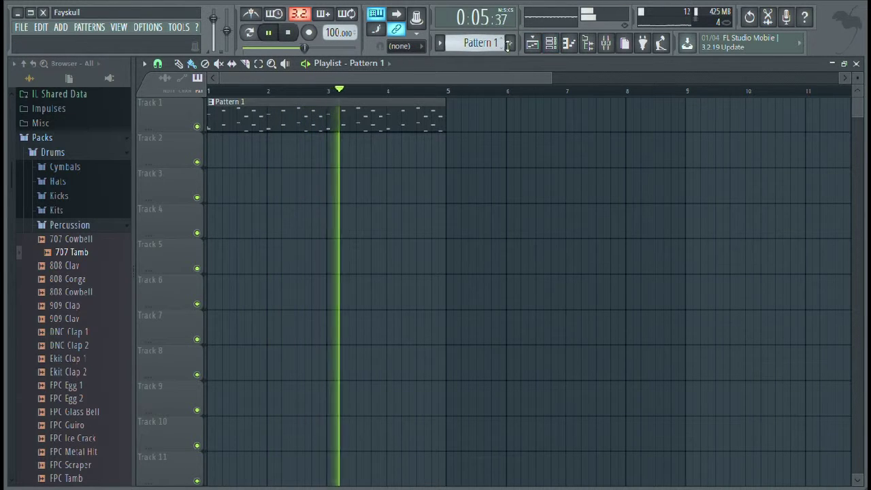
{"action": "left_click", "coordinate": [550, 43]}
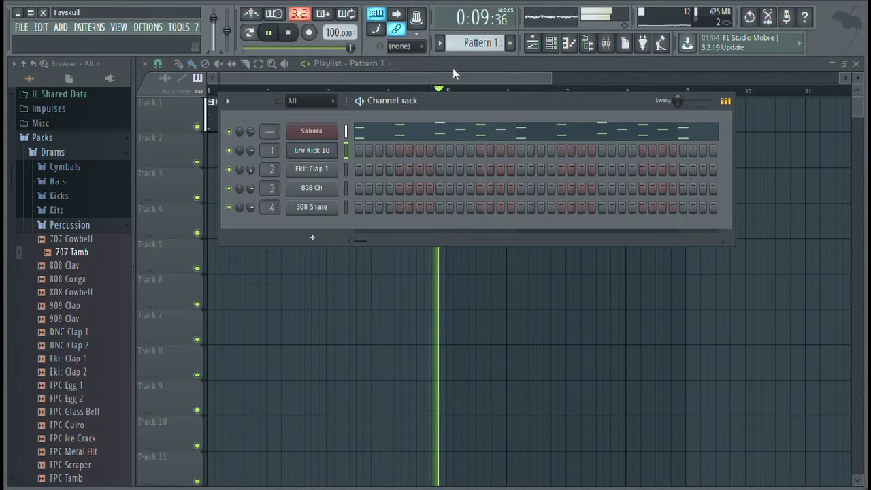
{"action": "left_click", "coordinate": [503, 47]}
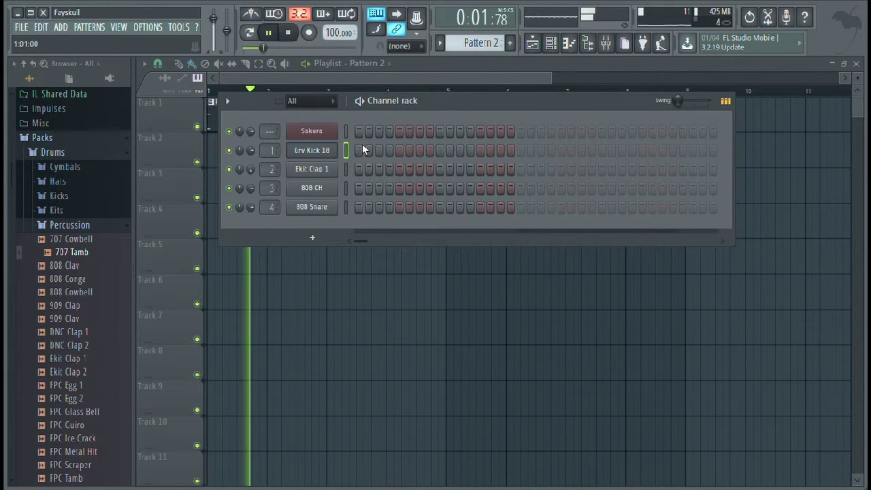
{"action": "left_click", "coordinate": [219, 165]}
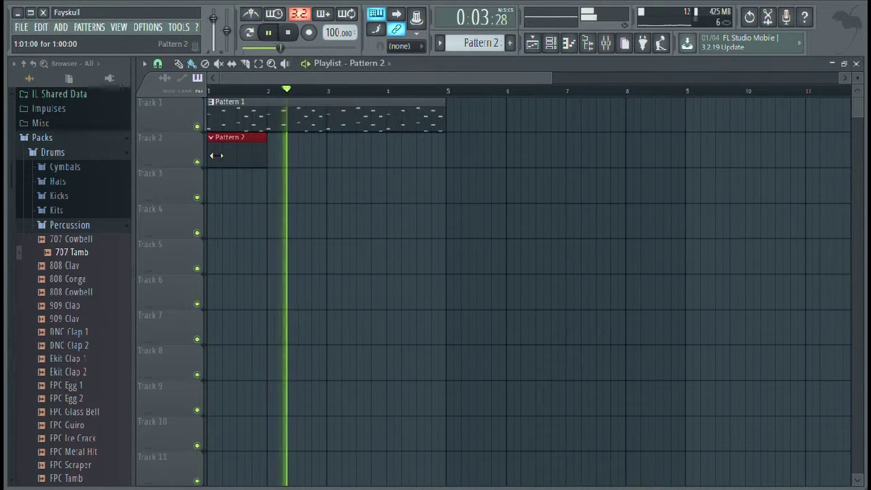
Step: Program Grv Kick 18 hits on steps 1, 7, 11 and 14 of Pattern 2
{"action": "left_click", "coordinate": [550, 45]}
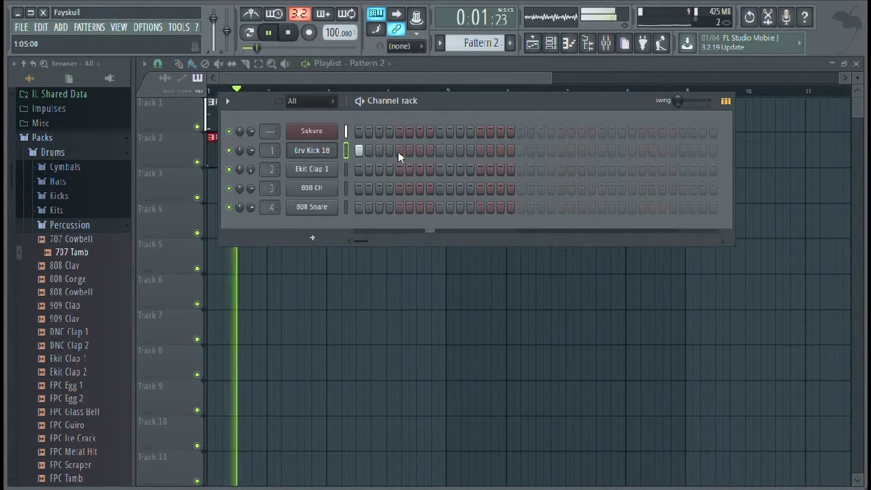
{"action": "left_click", "coordinate": [398, 150]}
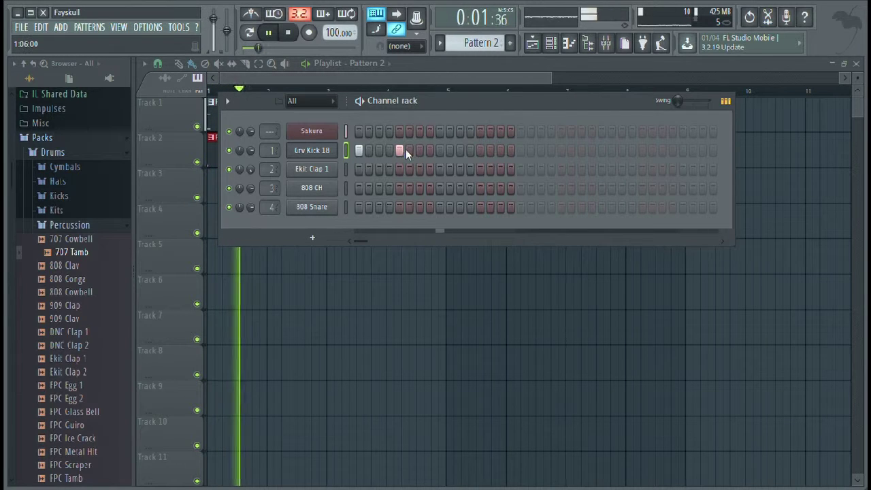
{"action": "left_click", "coordinate": [407, 150]}
{"action": "right_click", "coordinate": [401, 150]}
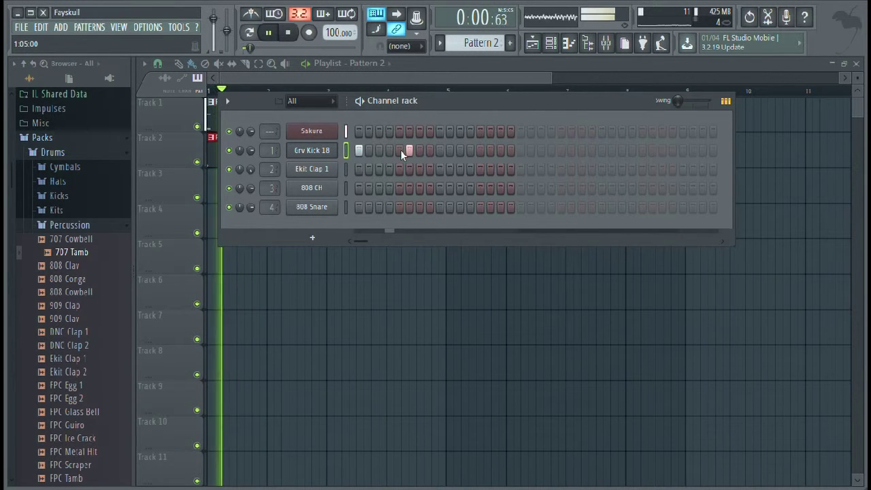
{"action": "left_click", "coordinate": [419, 151]}
{"action": "right_click", "coordinate": [409, 150]}
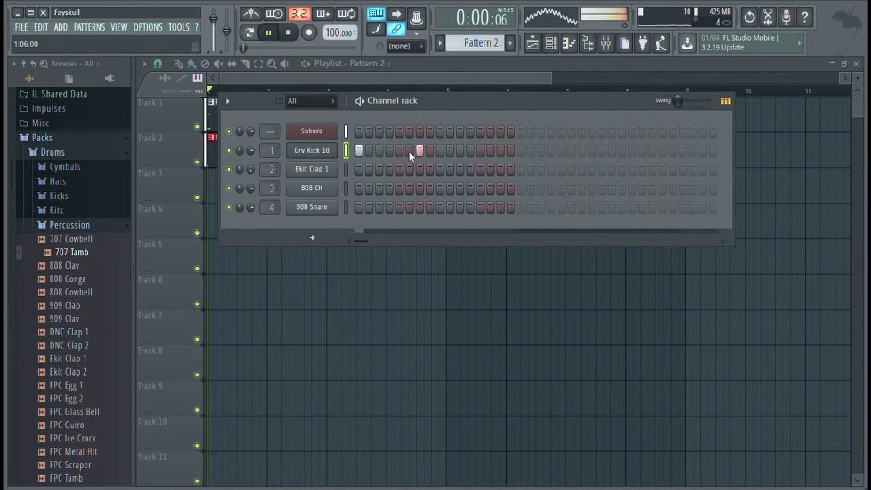
{"action": "left_click", "coordinate": [461, 150]}
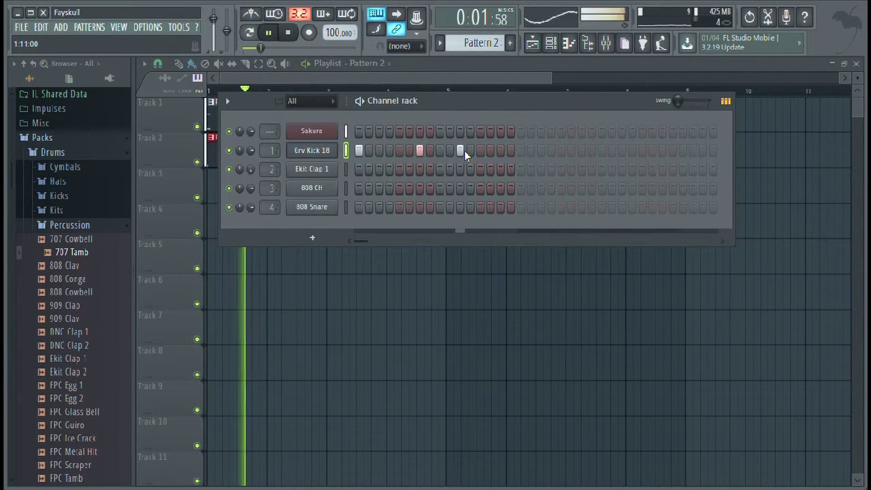
{"action": "left_click", "coordinate": [496, 150]}
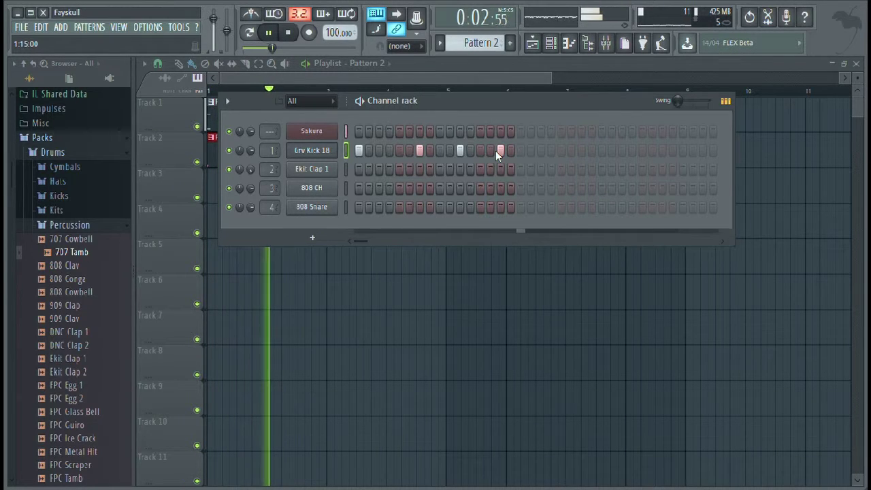
{"action": "left_click", "coordinate": [488, 151]}
{"action": "left_click", "coordinate": [501, 148]}
{"action": "key", "text": "space"}
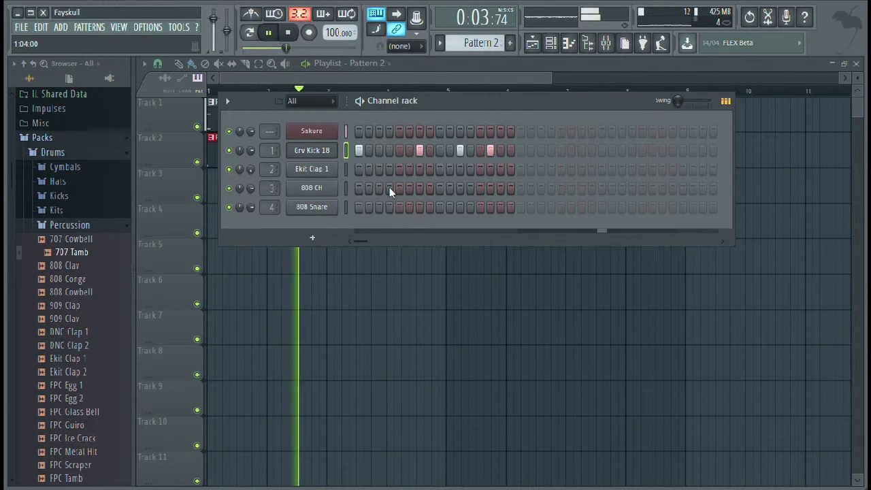
Step: Add 808 Snare hits on steps 5 and 13 of Pattern 2
{"action": "left_click", "coordinate": [398, 208]}
{"action": "key", "text": "space"}
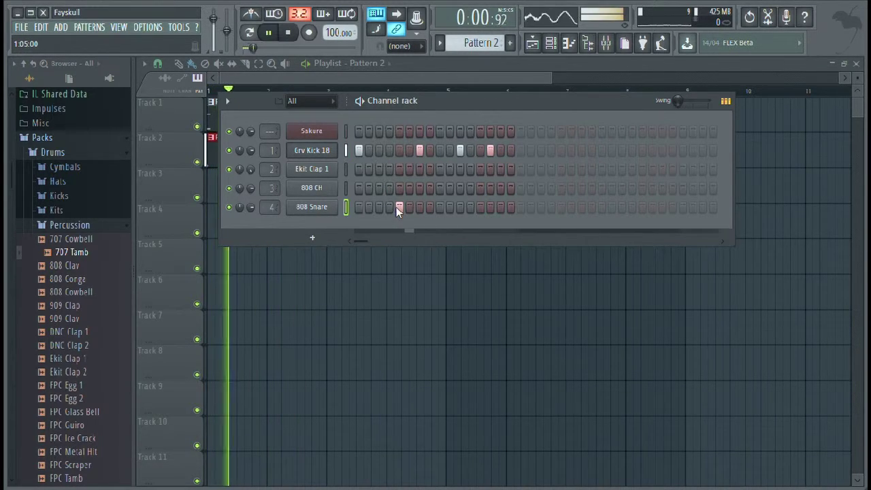
{"action": "left_click", "coordinate": [480, 207]}
{"action": "key", "text": "space"}
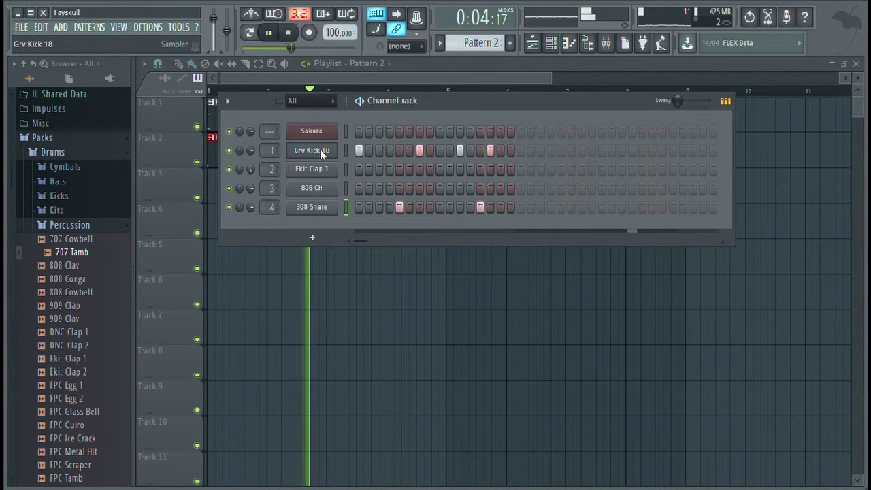
Step: Repeat the one-bar Grv Kick 18 rhythm across bars 2 to 4 in its piano roll
{"action": "key", "text": "F7"}
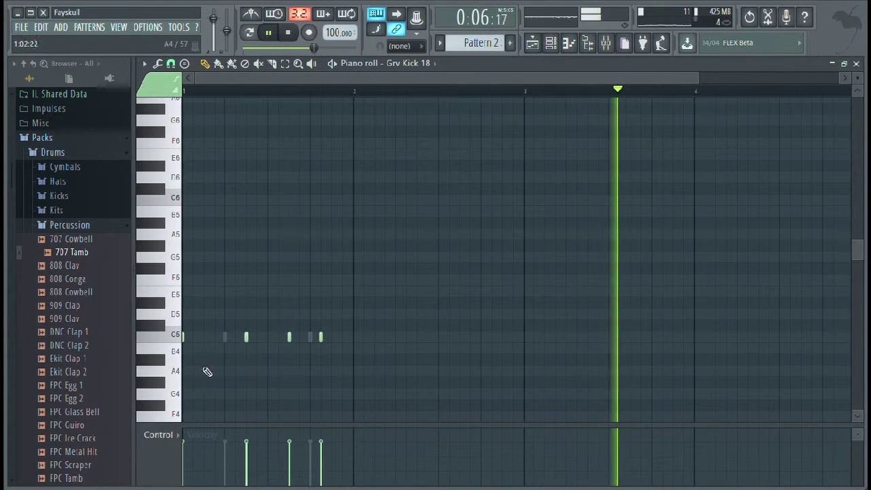
{"action": "left_click_drag", "start_coordinate": [181, 373], "coordinate": [181, 335]}
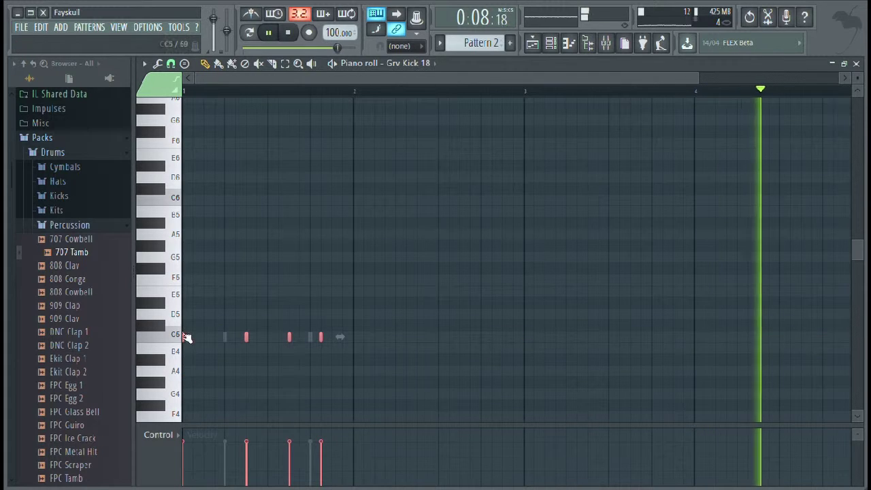
{"action": "key", "text": "ctrl+b"}
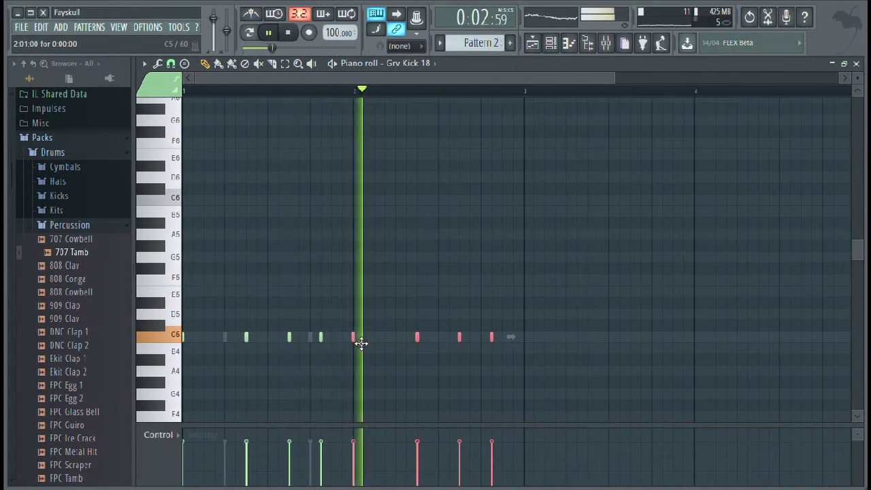
{"action": "key", "text": "ctrl+b"}
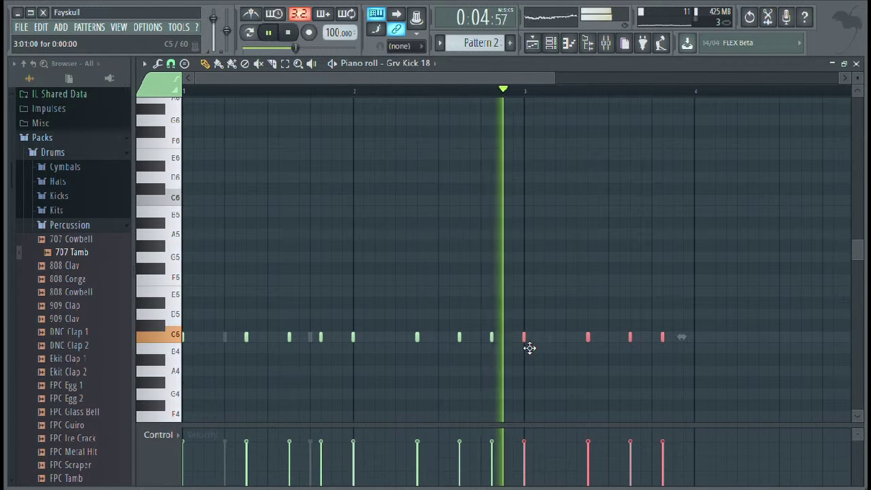
{"action": "left_click_drag", "start_coordinate": [529, 348], "coordinate": [701, 351]}
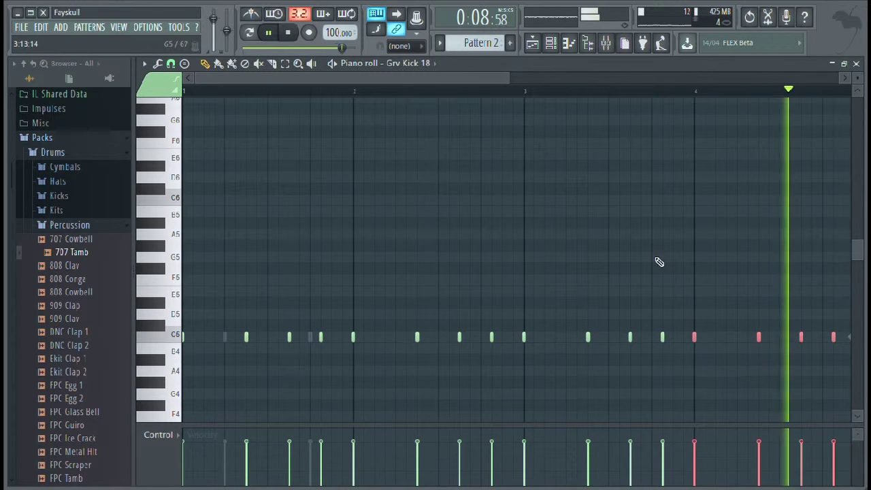
{"action": "left_click_drag", "start_coordinate": [510, 78], "coordinate": [618, 77]}
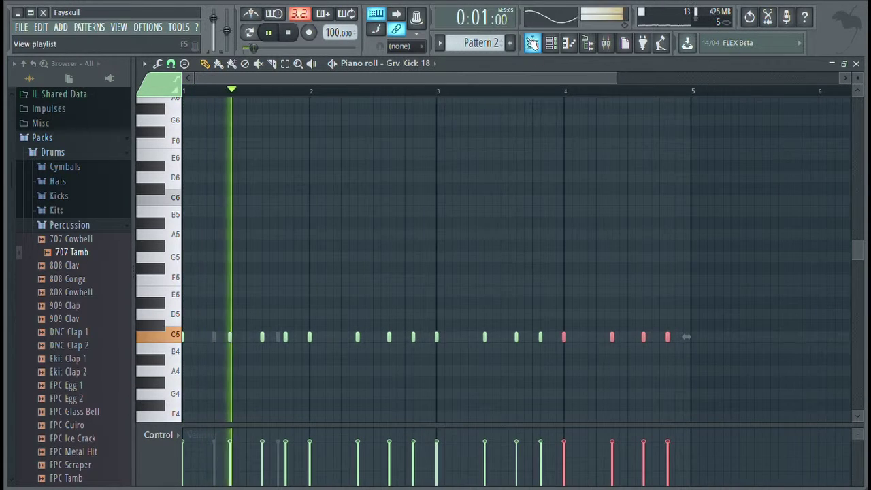
Step: Copy the 808 Snare notes from bar 1 across bars 2 to 4 in its piano roll
{"action": "left_click", "coordinate": [551, 44]}
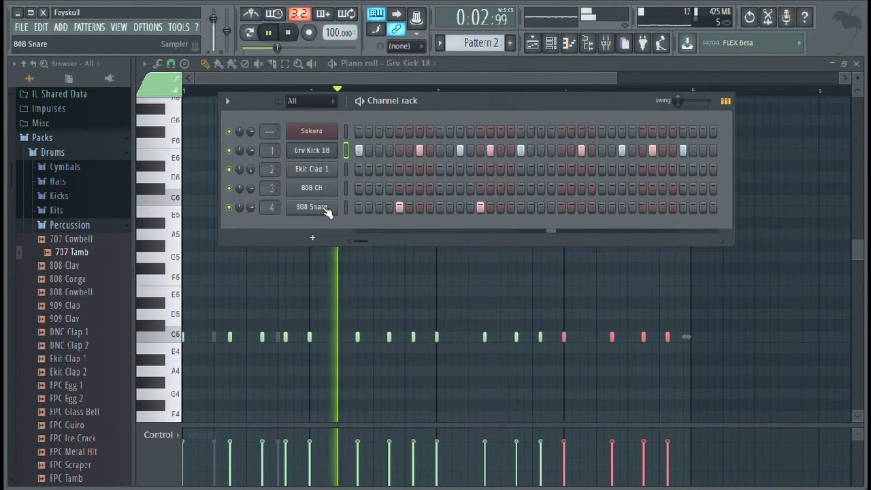
{"action": "key", "text": "F7"}
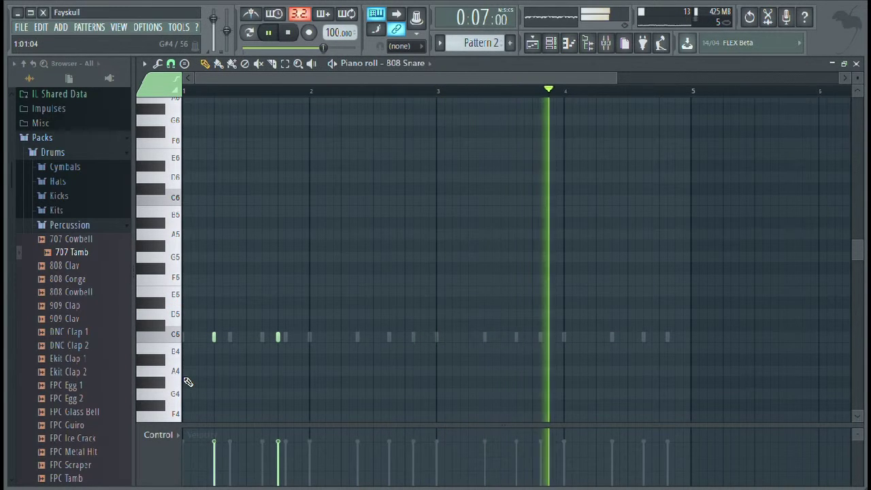
{"action": "left_click_drag", "start_coordinate": [188, 385], "coordinate": [300, 339]}
{"action": "left_click_drag", "start_coordinate": [214, 340], "coordinate": [347, 361]}
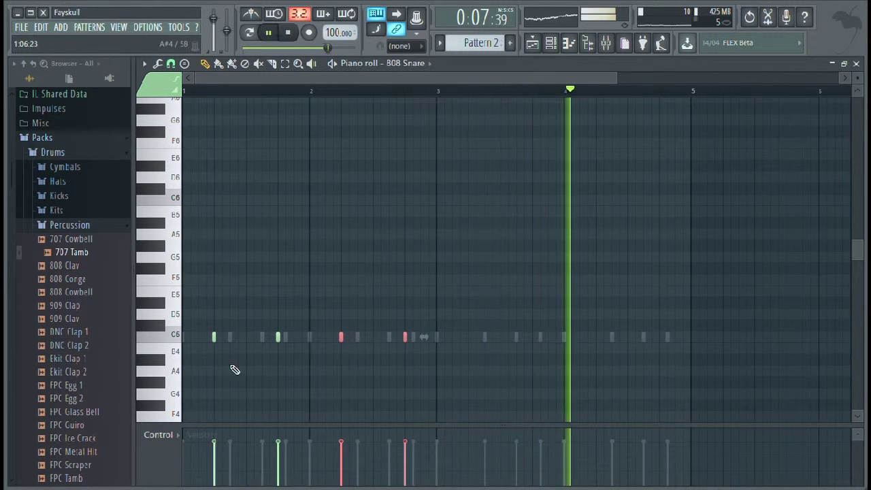
{"action": "left_click_drag", "start_coordinate": [191, 387], "coordinate": [458, 297]}
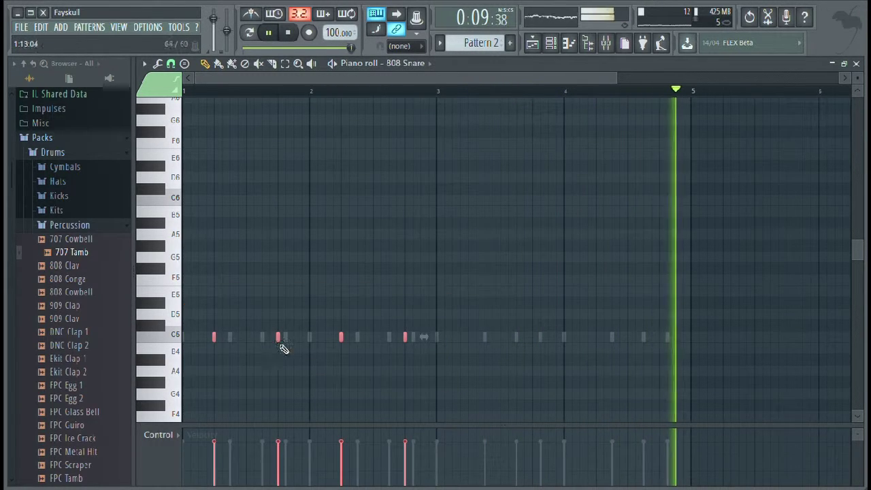
{"action": "left_click_drag", "start_coordinate": [219, 341], "coordinate": [466, 333]}
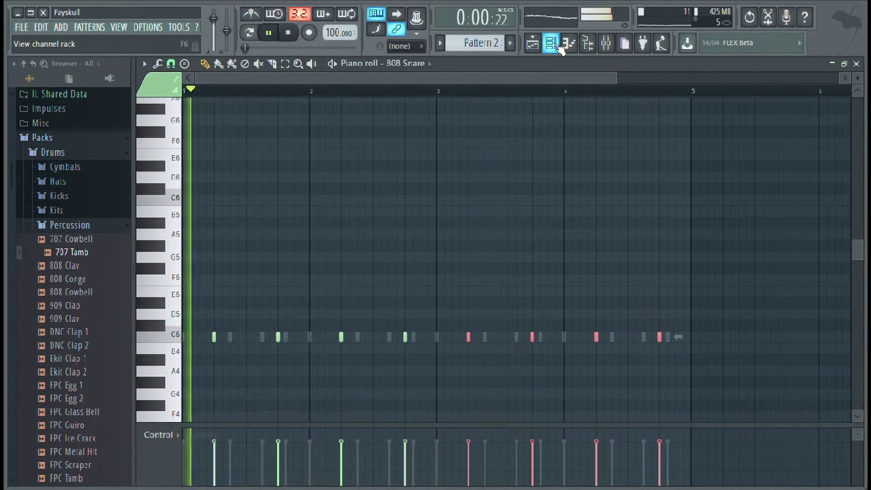
Step: Review the Pattern 2 clip in the playlist, and rename Pattern 1 as mellow with a green colour
{"action": "left_click", "coordinate": [532, 43]}
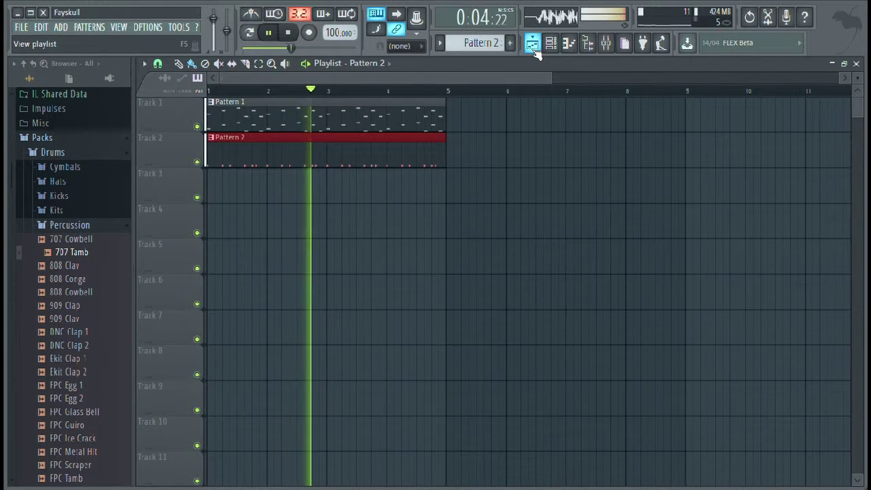
{"action": "left_click", "coordinate": [532, 42]}
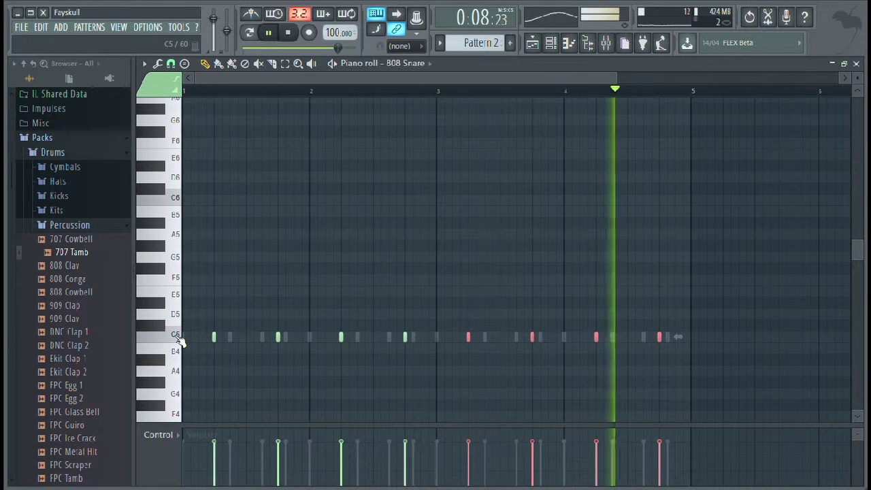
{"action": "left_click", "coordinate": [532, 43]}
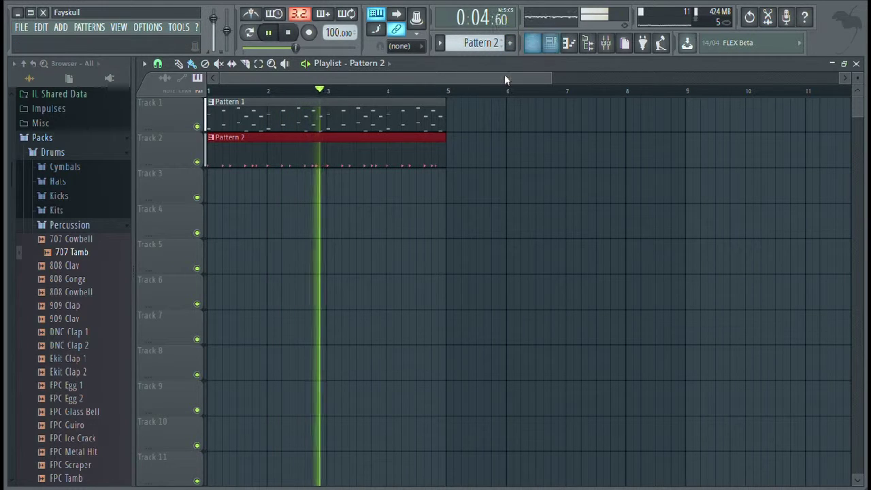
{"action": "scroll", "coordinate": [507, 50], "scroll_direction": "up", "scroll_amount": 1}
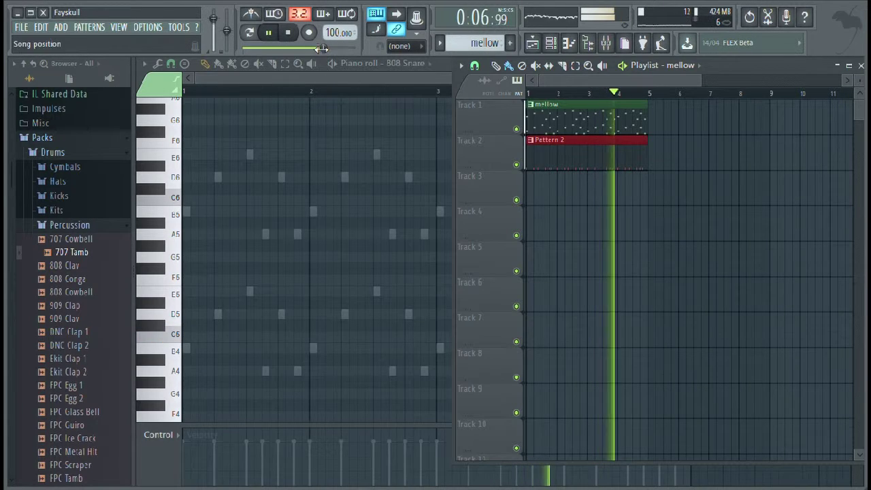
{"action": "double_click", "coordinate": [717, 66]}
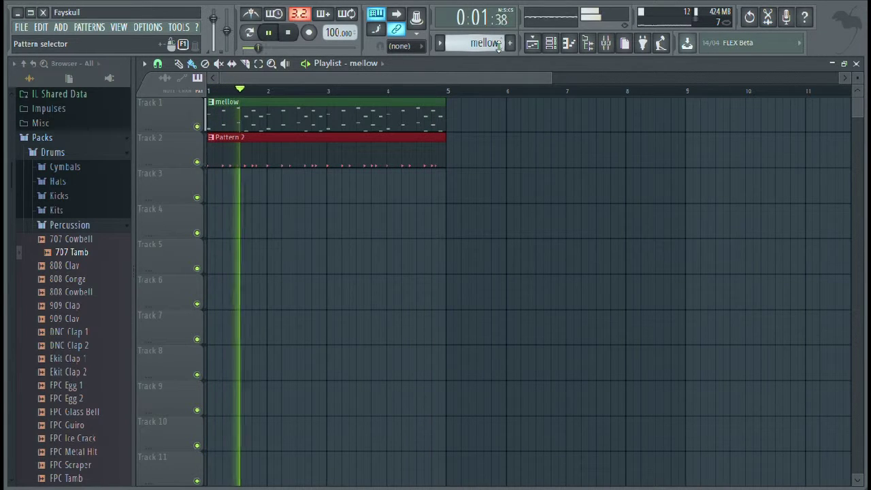
Step: Separate Pattern 2 into kick and snare patterns and place a snare clip at bar 1 of Track 3
{"action": "scroll", "coordinate": [503, 44], "scroll_direction": "down", "scroll_amount": 1}
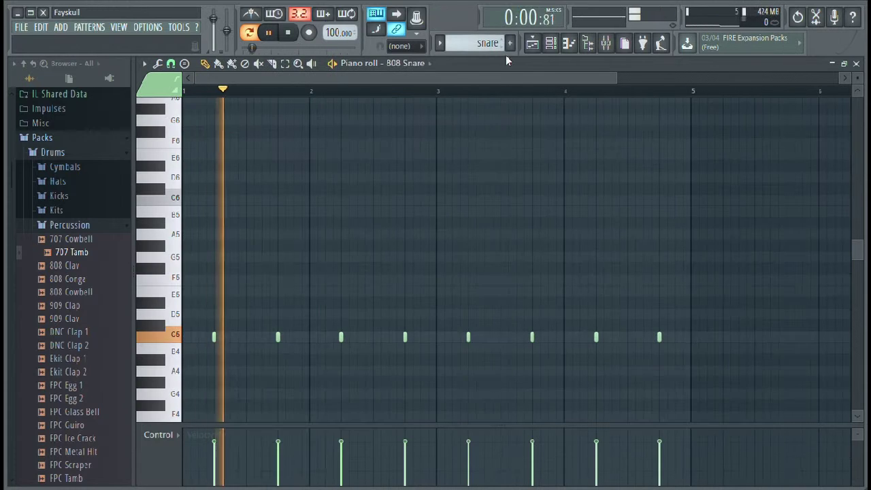
{"action": "left_click", "coordinate": [532, 42]}
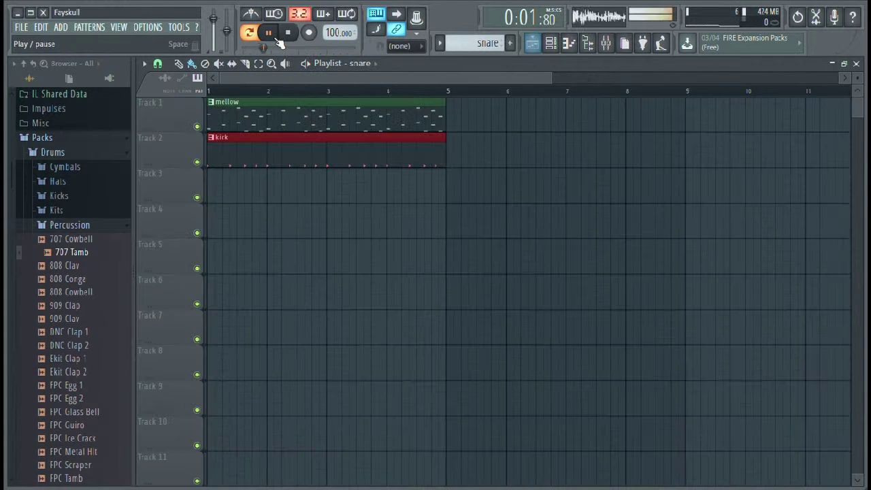
{"action": "left_click", "coordinate": [229, 198]}
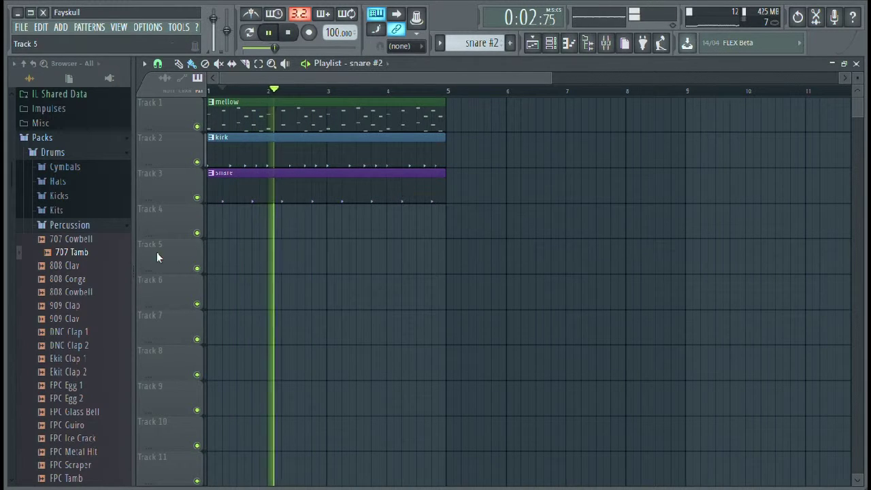
Step: Audition the 808 Clav sample and the Ekit Clap 1 channel as further percussion options
{"action": "left_click", "coordinate": [80, 267]}
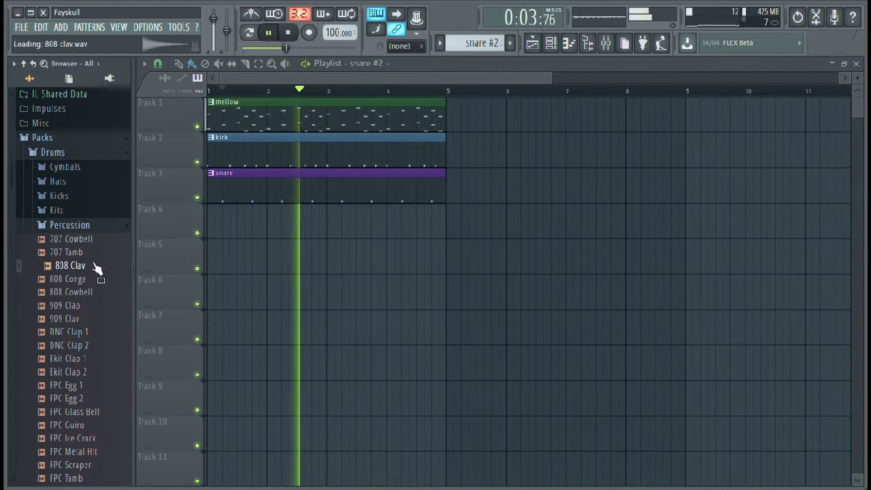
{"action": "left_click", "coordinate": [550, 43]}
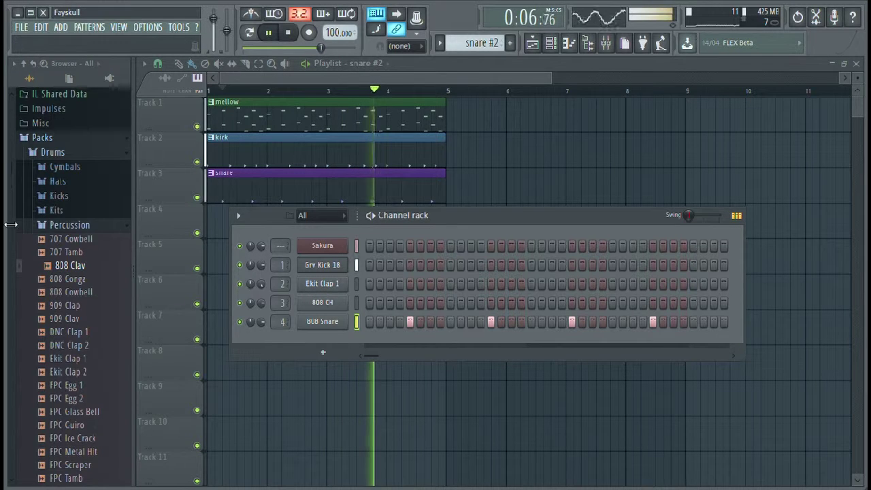
{"action": "left_click", "coordinate": [347, 284]}
{"action": "left_click", "coordinate": [542, 171]}
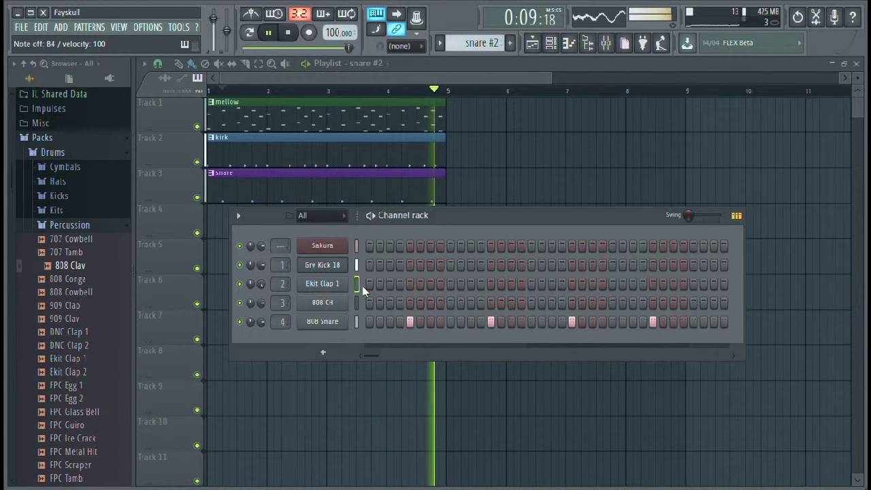
{"action": "left_click_drag", "start_coordinate": [75, 345], "coordinate": [86, 353]}
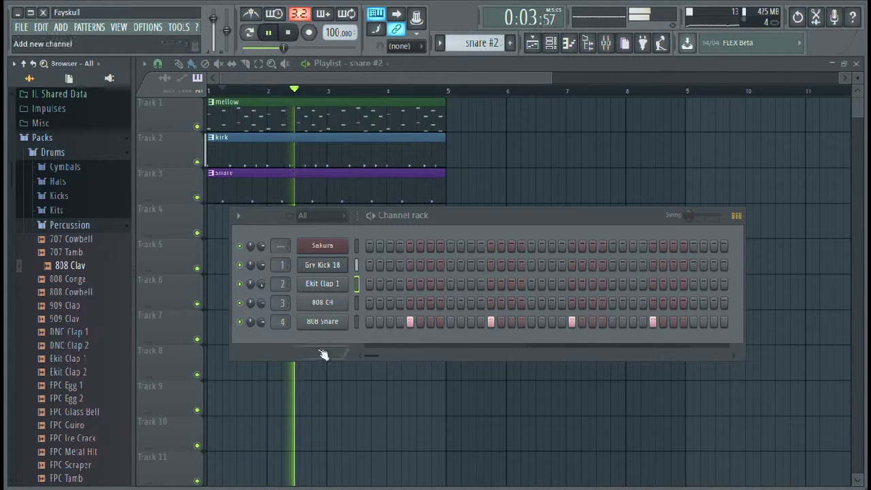
Step: Audition the 808 CH channel, try a hit on its first step and remove it, and move the channel rack lower
{"action": "left_click", "coordinate": [326, 304]}
{"action": "left_click", "coordinate": [591, 216]}
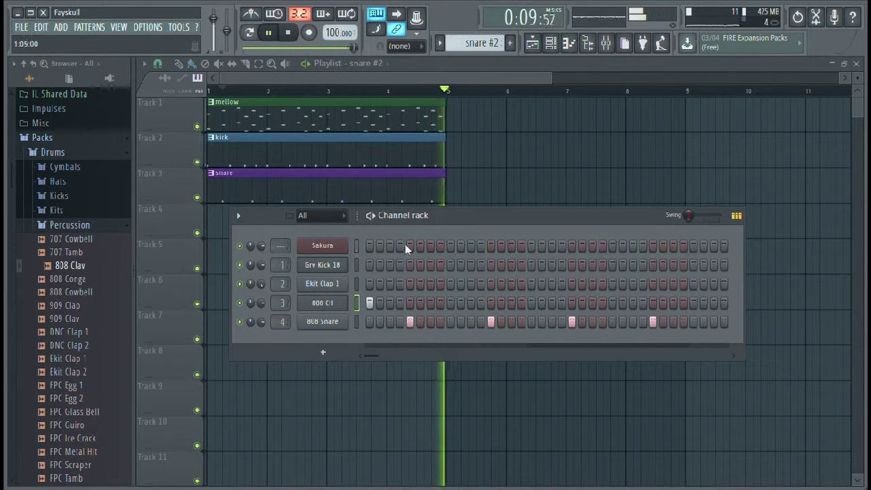
{"action": "right_click", "coordinate": [368, 303]}
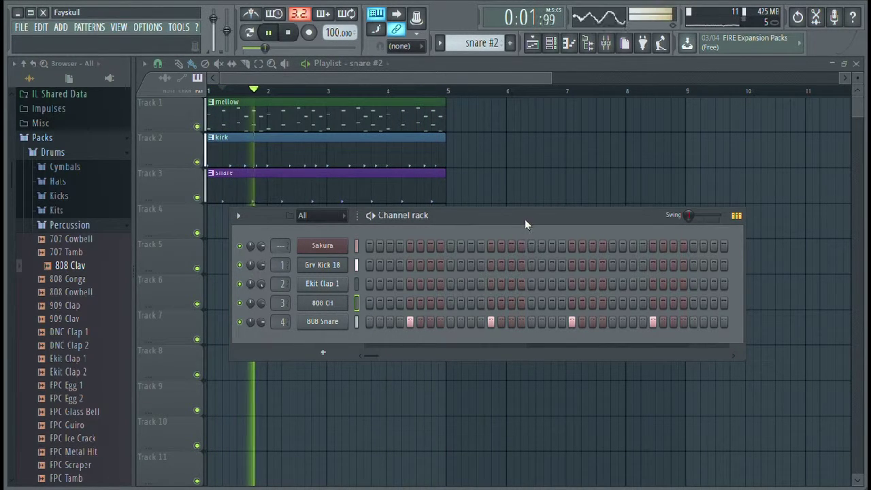
{"action": "left_click_drag", "start_coordinate": [525, 218], "coordinate": [521, 281]}
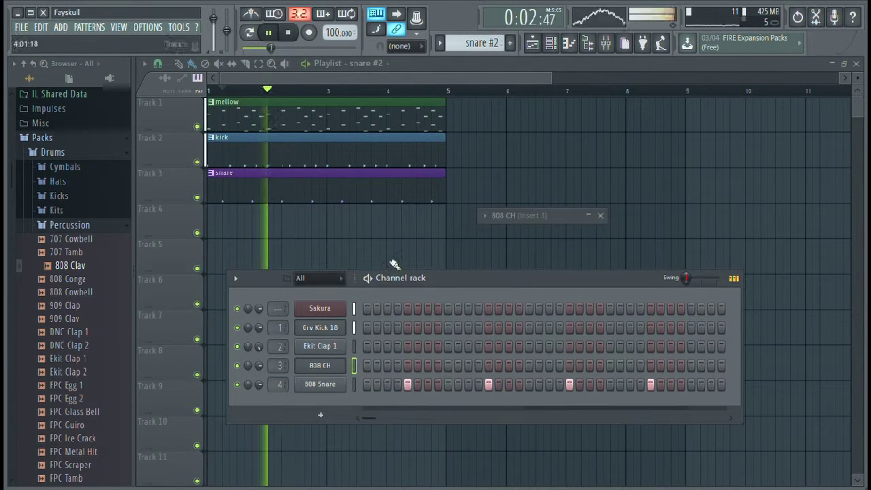
Step: Create Pattern 5 with a hit on the first 808 CH step, and place its clip at bar 1 of Track 4
{"action": "left_click", "coordinate": [601, 216]}
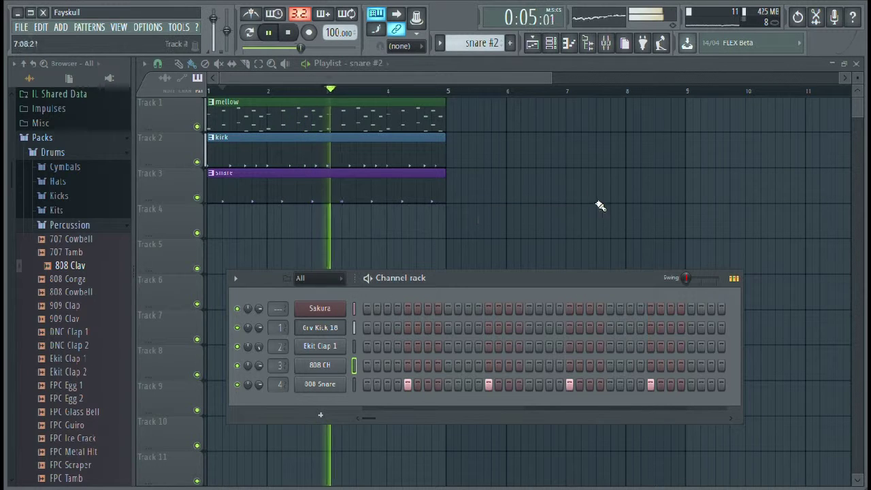
{"action": "left_click", "coordinate": [557, 48]}
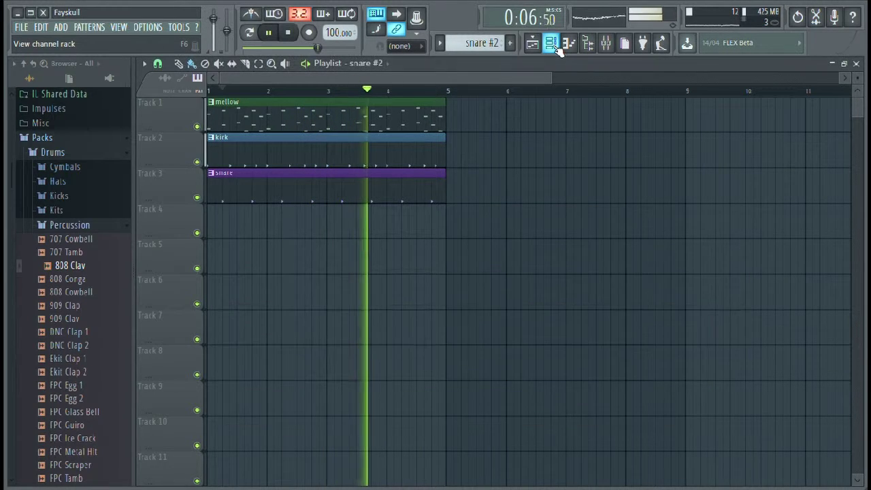
{"action": "left_click", "coordinate": [510, 43]}
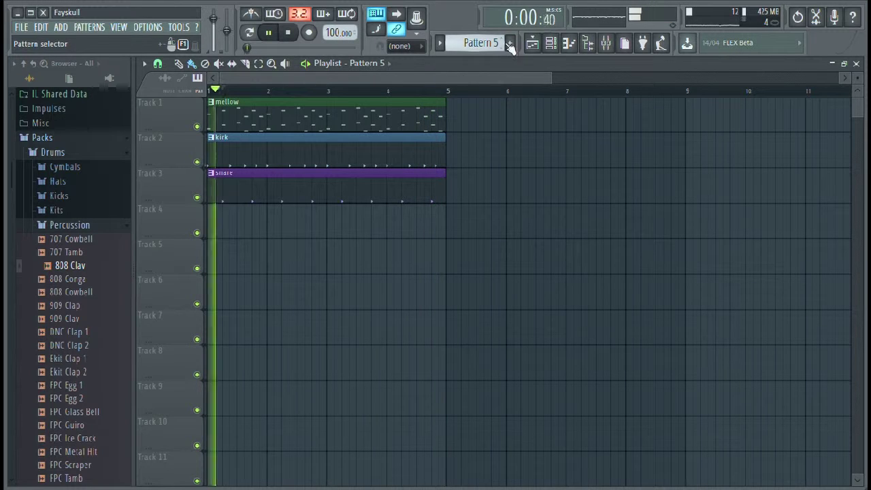
{"action": "left_click", "coordinate": [552, 45]}
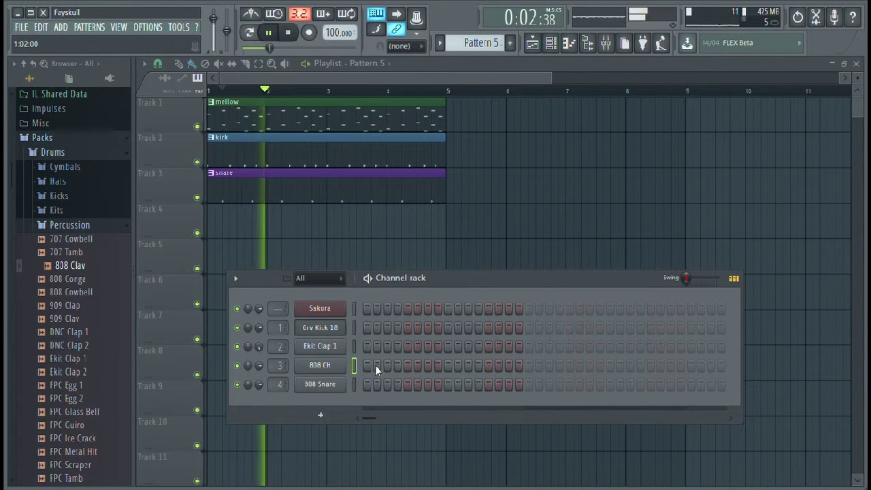
{"action": "left_click", "coordinate": [219, 228]}
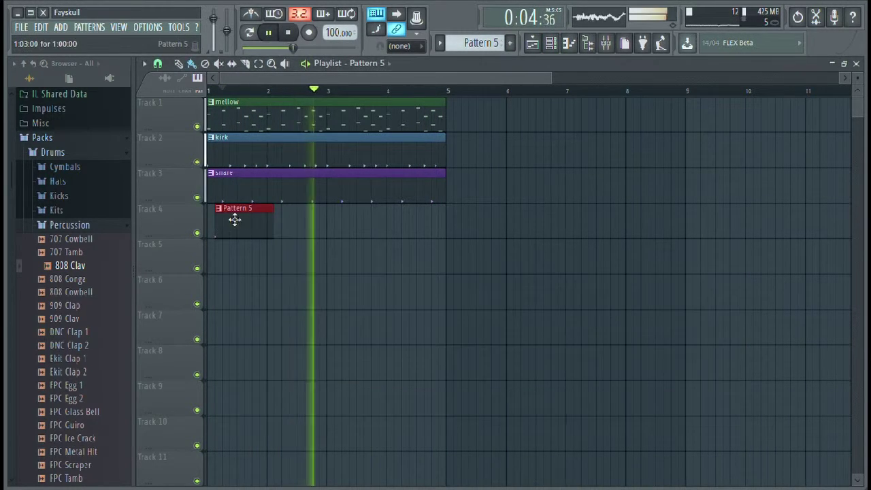
Step: Fill the 808 CH channel of Pattern 5 with consecutive hits through step 10
{"action": "left_click", "coordinate": [552, 43]}
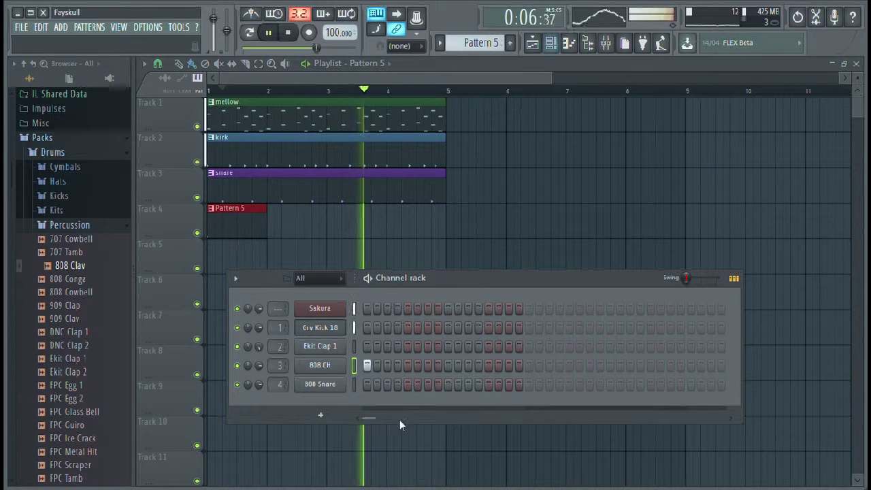
{"action": "left_click", "coordinate": [398, 366]}
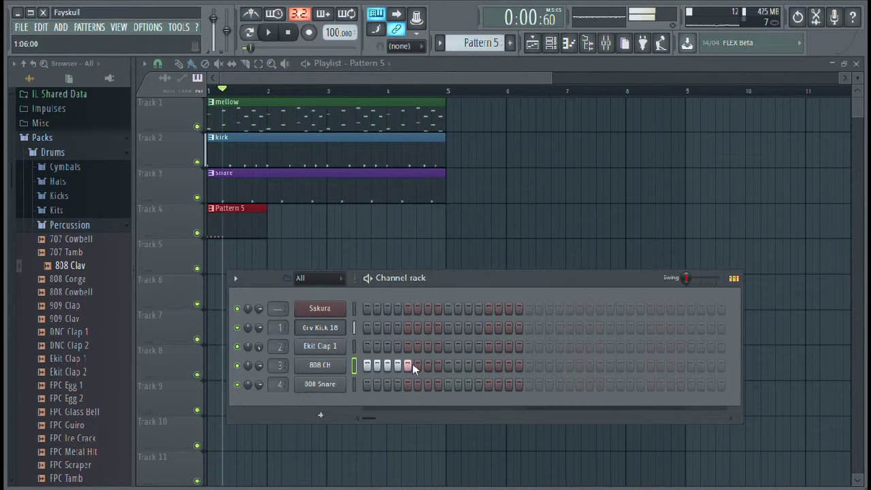
{"action": "left_click_drag", "start_coordinate": [446, 367], "coordinate": [456, 366]}
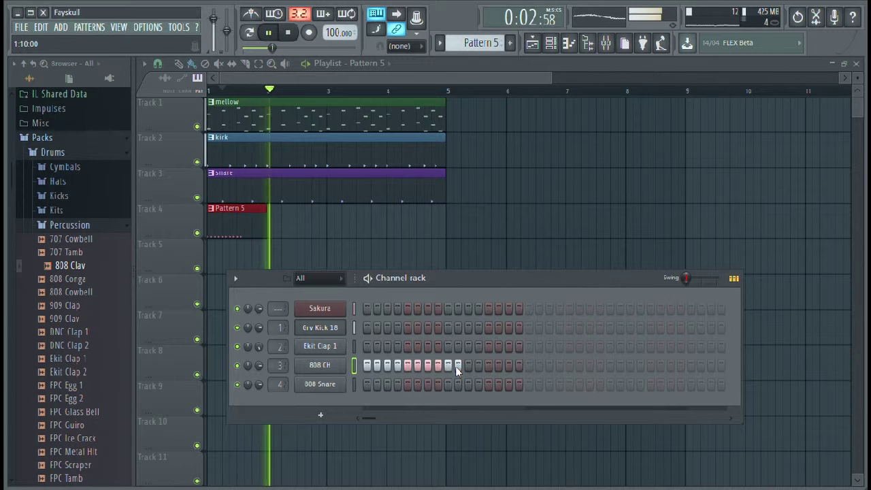
{"action": "key", "text": "F6"}
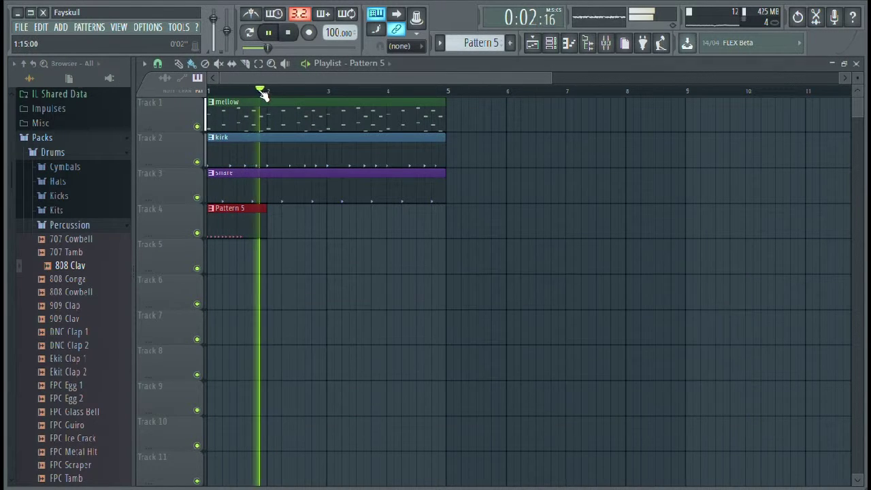
Step: Rework the 808 CH rhythm so hits fall on steps 1, 2, 4, 6, 7, 9, 10, 11, 13, 15 and 16, and play it back
{"action": "left_click", "coordinate": [551, 42]}
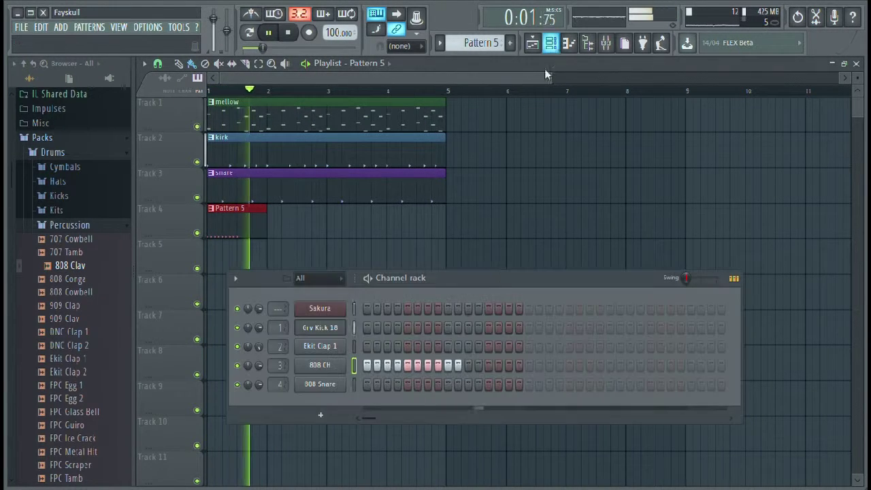
{"action": "left_click", "coordinate": [409, 365]}
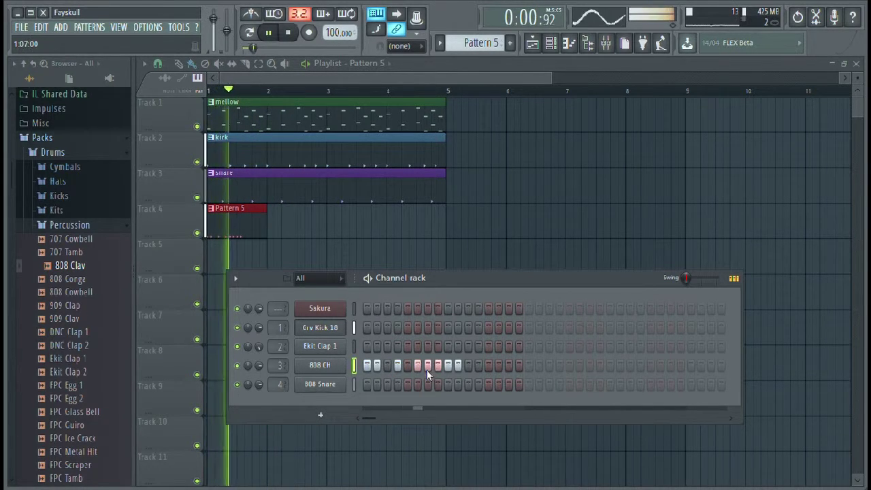
{"action": "left_click", "coordinate": [437, 366]}
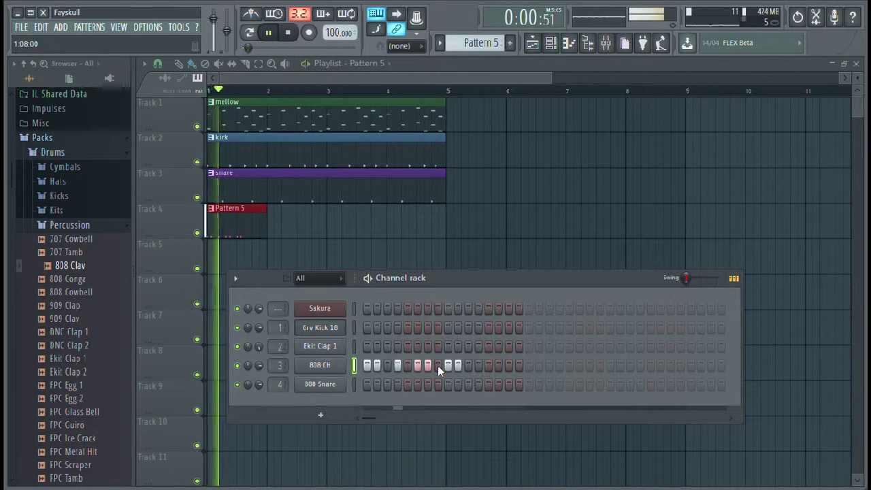
{"action": "left_click", "coordinate": [468, 366]}
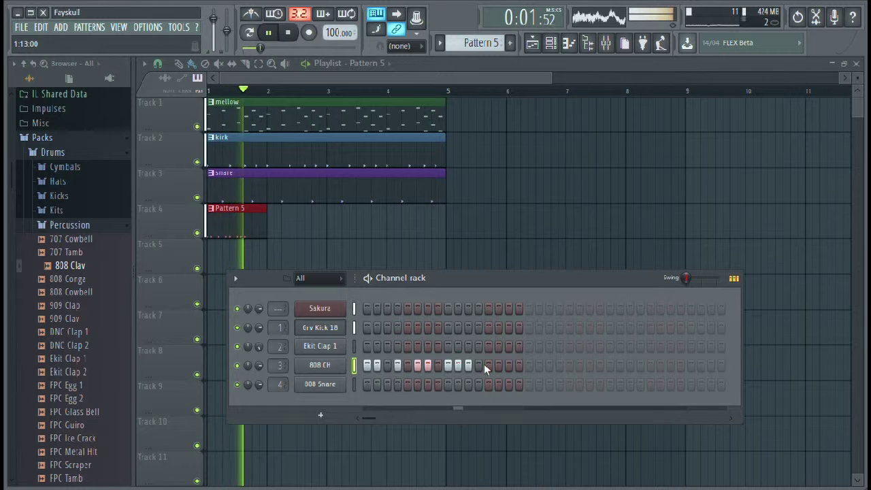
{"action": "left_click", "coordinate": [487, 366]}
{"action": "left_click", "coordinate": [499, 366]}
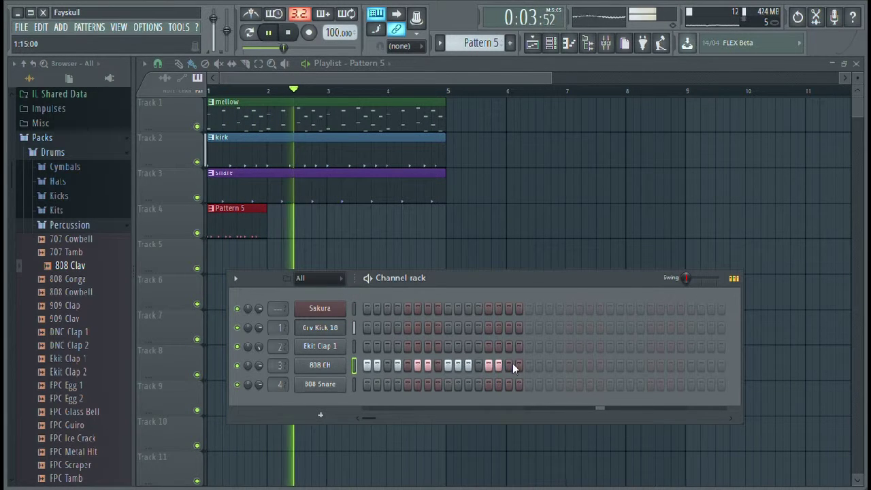
{"action": "left_click", "coordinate": [517, 365]}
{"action": "key", "text": "space"}
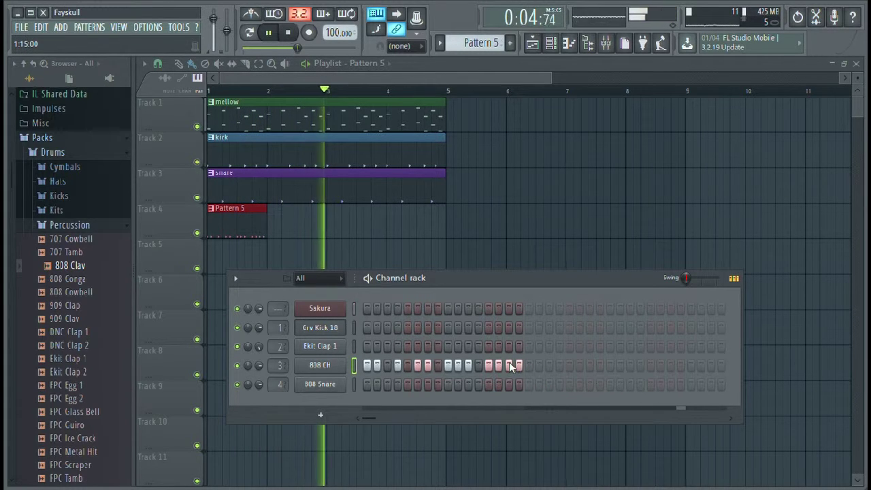
{"action": "key", "text": "space"}
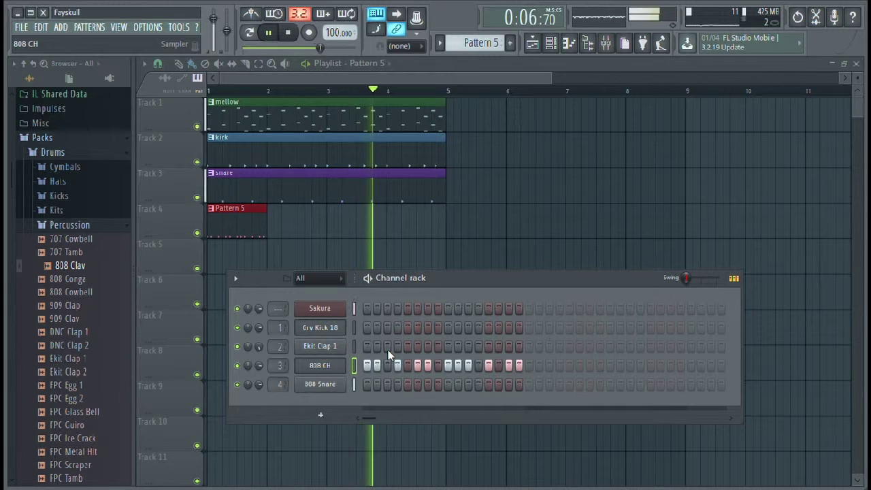
Step: Duplicate the one-bar 808 CH note pattern into bar 2 in the Piano roll
{"action": "key", "text": "F7"}
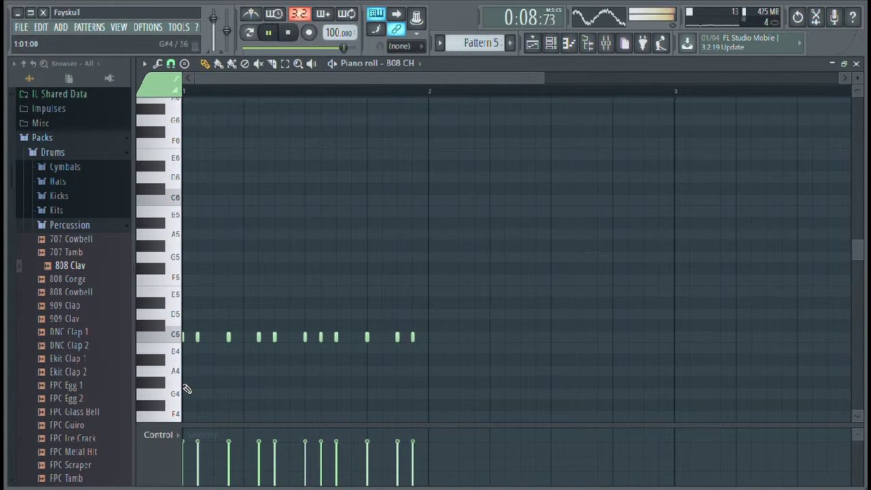
{"action": "left_click_drag", "start_coordinate": [182, 387], "coordinate": [188, 316]}
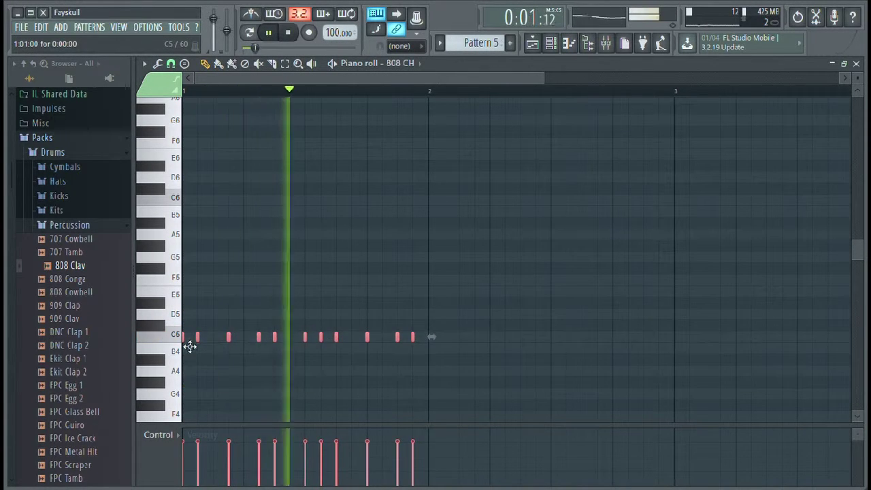
{"action": "key", "text": "ctrl+b"}
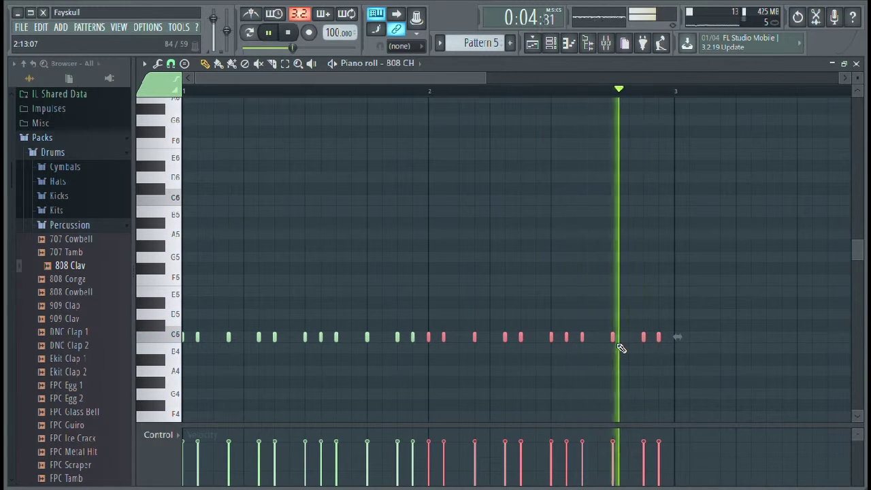
Step: Vary the end of bar 2 by adding an 808 CH hit on step 14 and removing the one on step 16
{"action": "left_click", "coordinate": [629, 337]}
{"action": "key", "text": "space"}
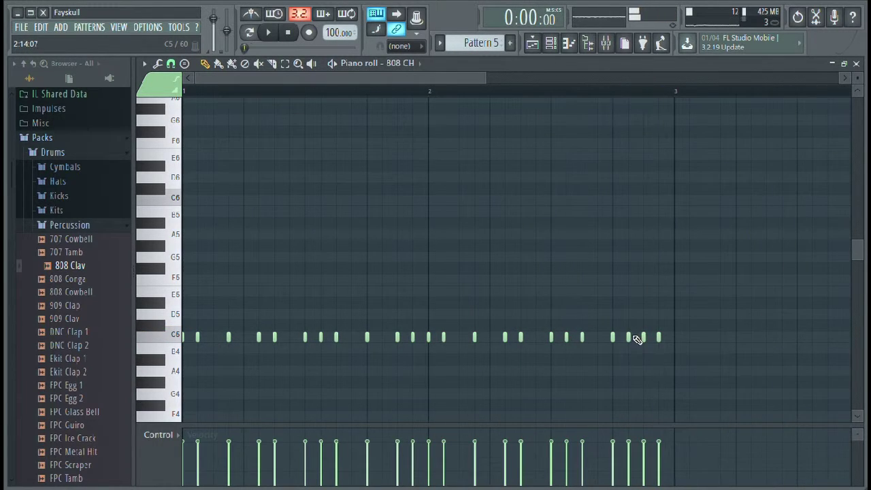
{"action": "right_click", "coordinate": [644, 337]}
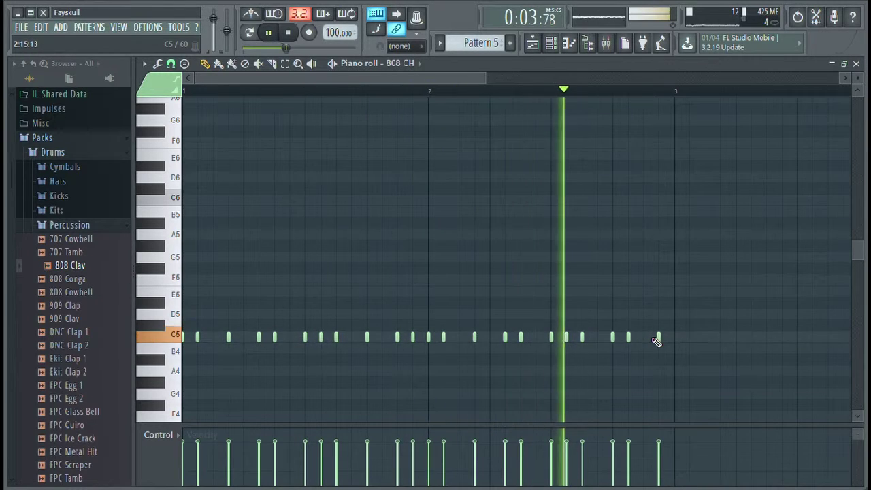
{"action": "left_click", "coordinate": [647, 338]}
{"action": "key", "text": "space"}
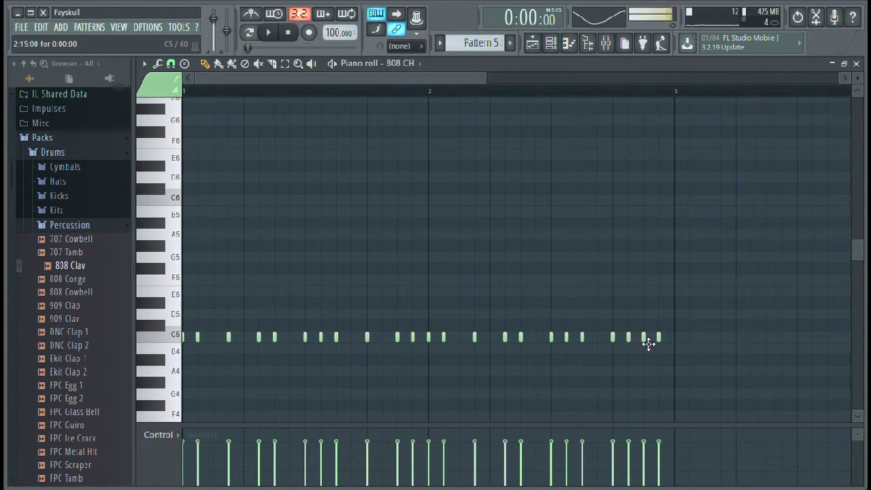
{"action": "right_click", "coordinate": [660, 338]}
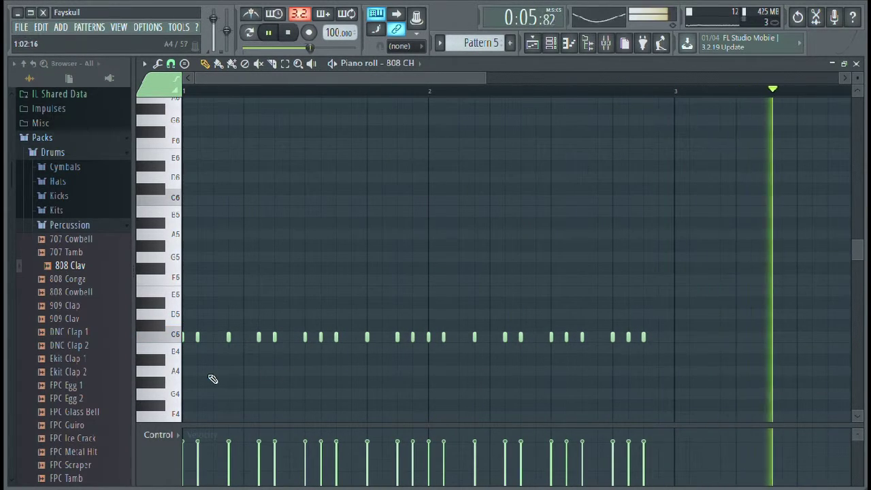
Step: Duplicate the two bars of 808 CH notes into bars 3 and 4, and move bar 3's second-step hit to the third step
{"action": "left_click_drag", "start_coordinate": [184, 376], "coordinate": [683, 351]}
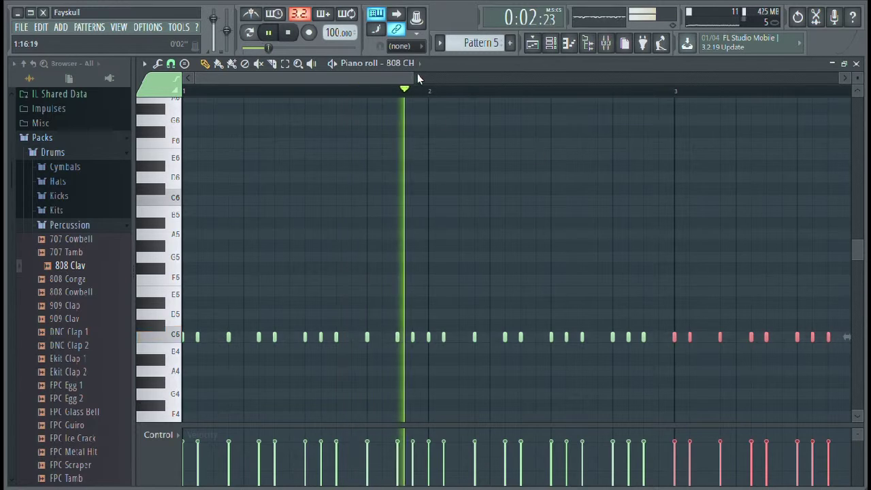
{"action": "left_click_drag", "start_coordinate": [417, 73], "coordinate": [608, 75]}
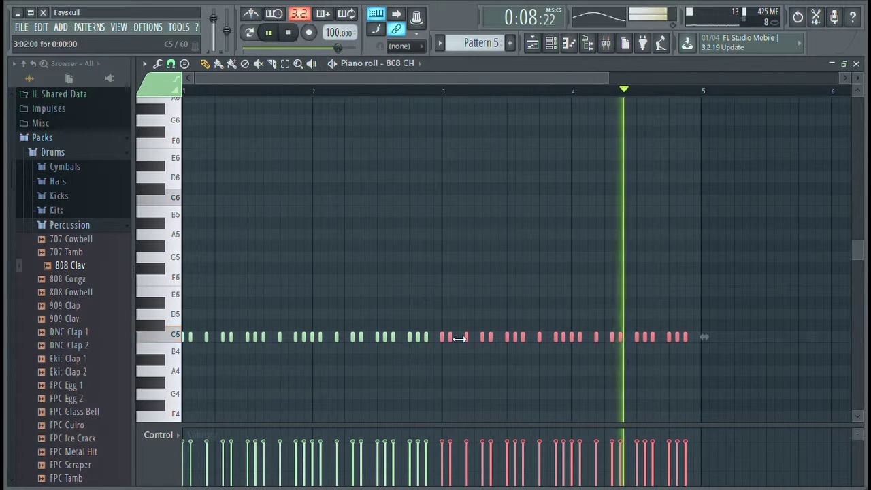
{"action": "left_click", "coordinate": [451, 360]}
{"action": "right_click", "coordinate": [452, 360]}
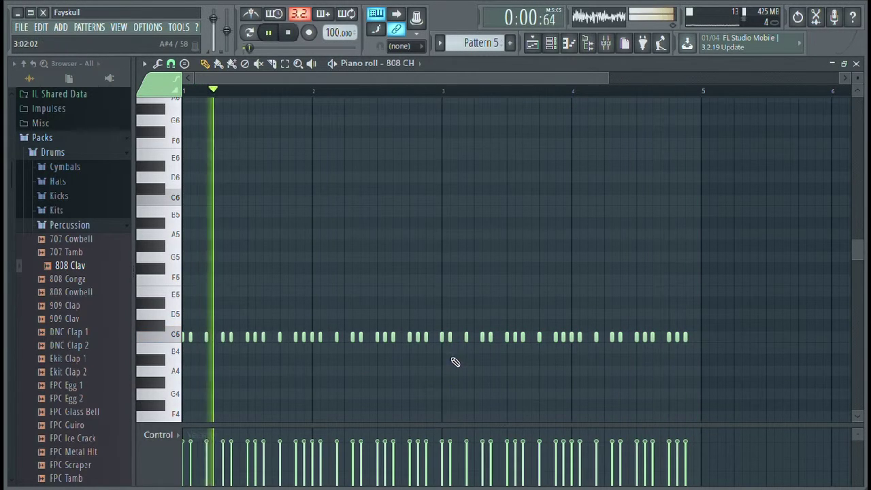
{"action": "left_click", "coordinate": [458, 338]}
{"action": "right_click", "coordinate": [451, 339]}
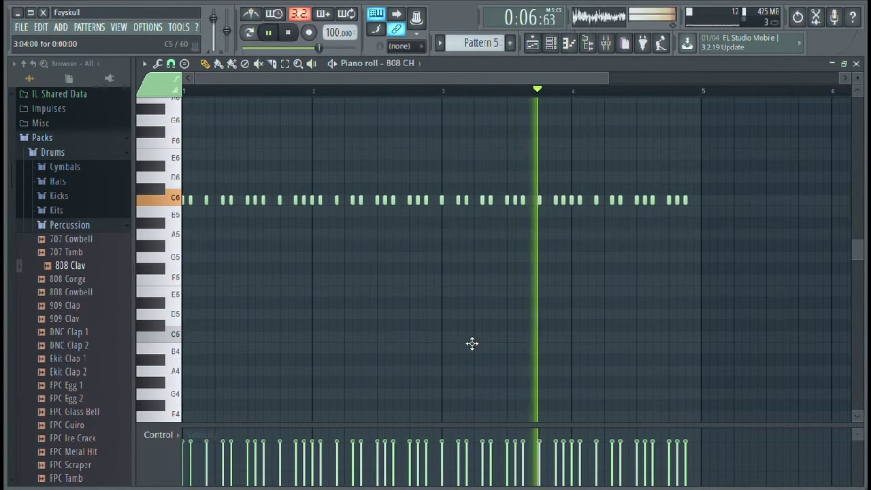
Step: Try all the 808 CH notes at higher pitches, including C6, D5 and D#5
{"action": "key", "text": "shift+Up"}
{"action": "key", "text": "shift+Up"}
{"action": "key", "text": "shift+Up"}
{"action": "key", "text": "shift+Up"}
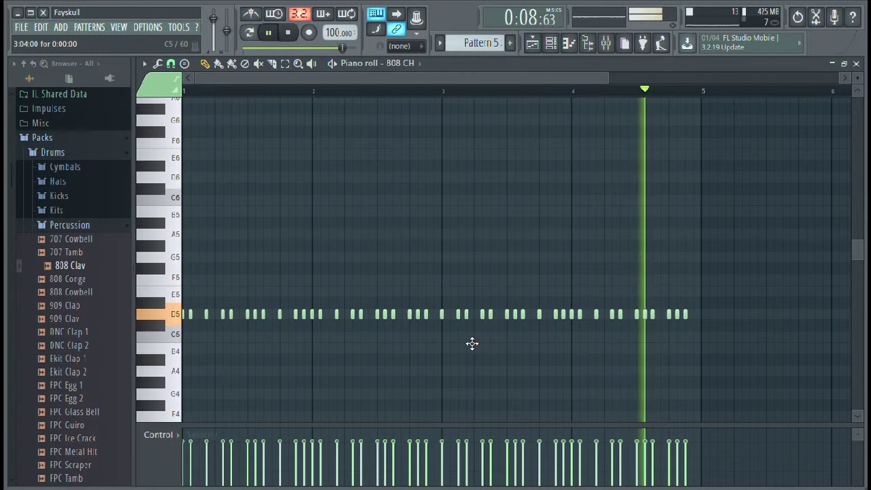
{"action": "key", "text": "shift+Down"}
{"action": "key", "text": "shift+Down"}
{"action": "key", "text": "shift+Down"}
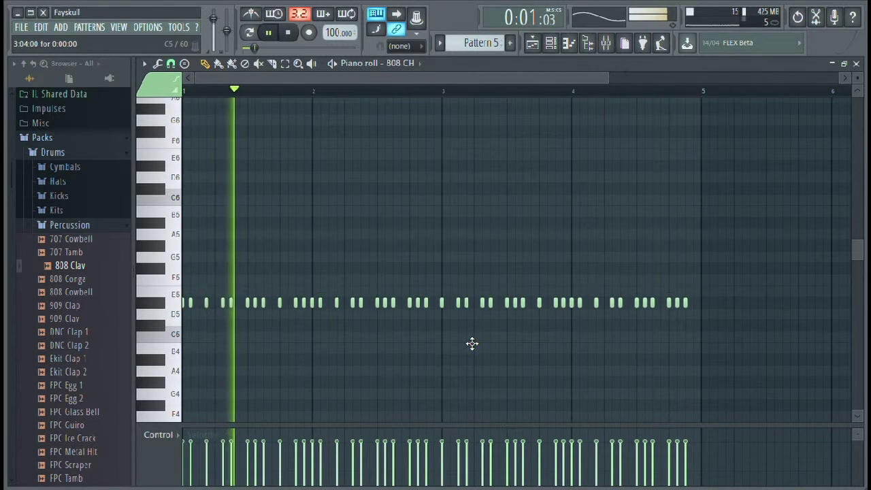
Step: Transpose all the 808 CH notes down, trying G#4 before settling on B4
{"action": "key", "text": "shift+Down"}
{"action": "key", "text": "shift+Down"}
{"action": "key", "text": "shift+Down"}
{"action": "key", "text": "shift+Down"}
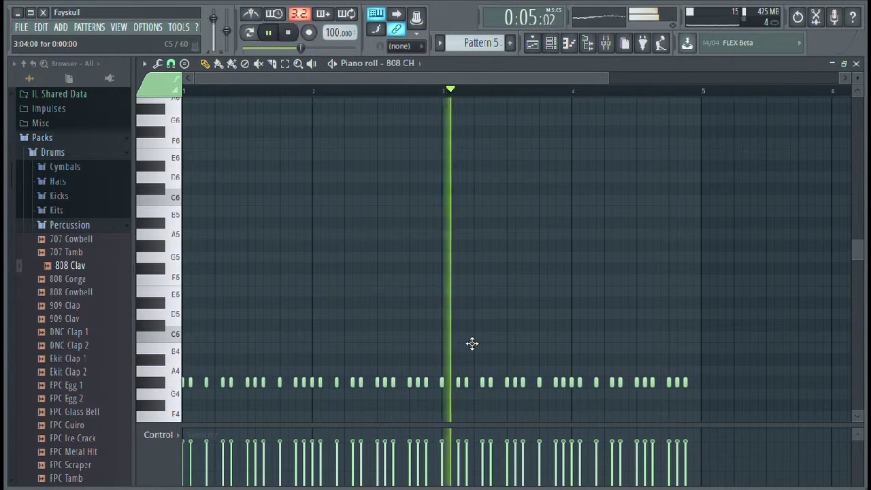
{"action": "key", "text": "shift+Up"}
{"action": "key", "text": "shift+Up"}
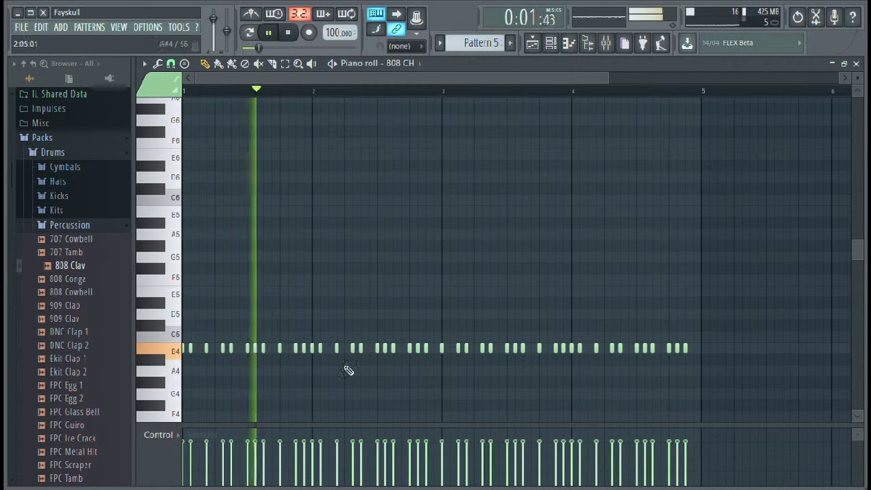
Step: Check the Pattern 5 clip in the playlist, and add a two-step A4 note at step 5 of bar 1 in the 808 CH Piano roll
{"action": "left_click", "coordinate": [532, 43]}
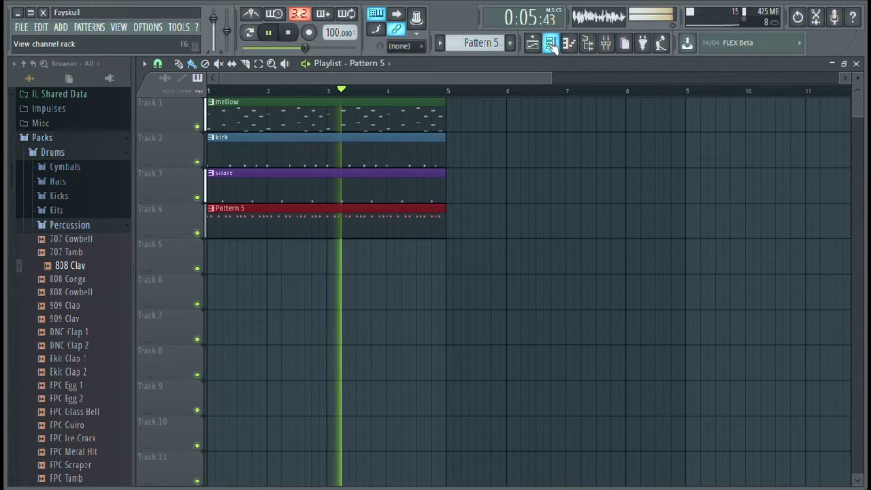
{"action": "left_click", "coordinate": [551, 44]}
{"action": "left_click", "coordinate": [570, 44]}
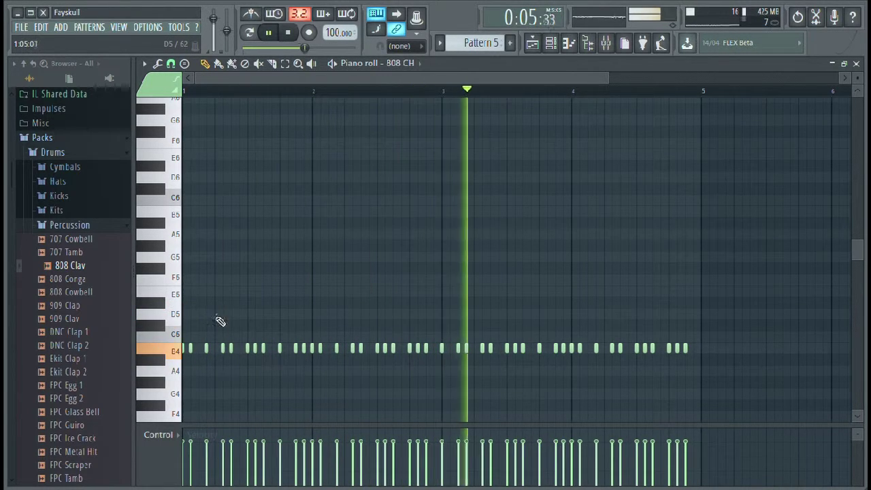
{"action": "left_click", "coordinate": [217, 371]}
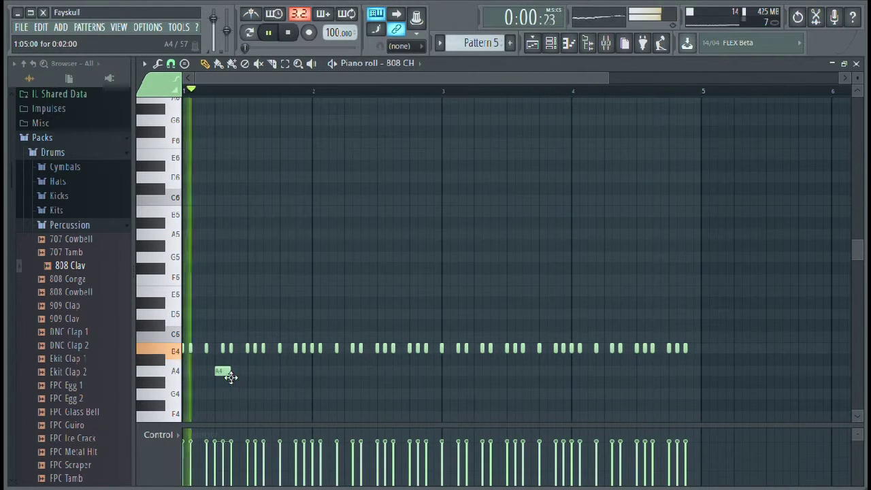
{"action": "left_click_drag", "start_coordinate": [220, 389], "coordinate": [227, 372]}
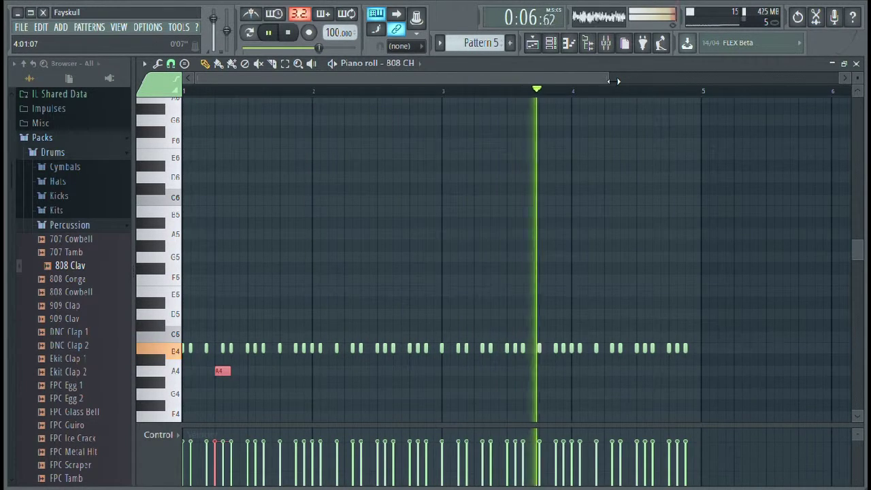
{"action": "left_click_drag", "start_coordinate": [614, 81], "coordinate": [302, 125]}
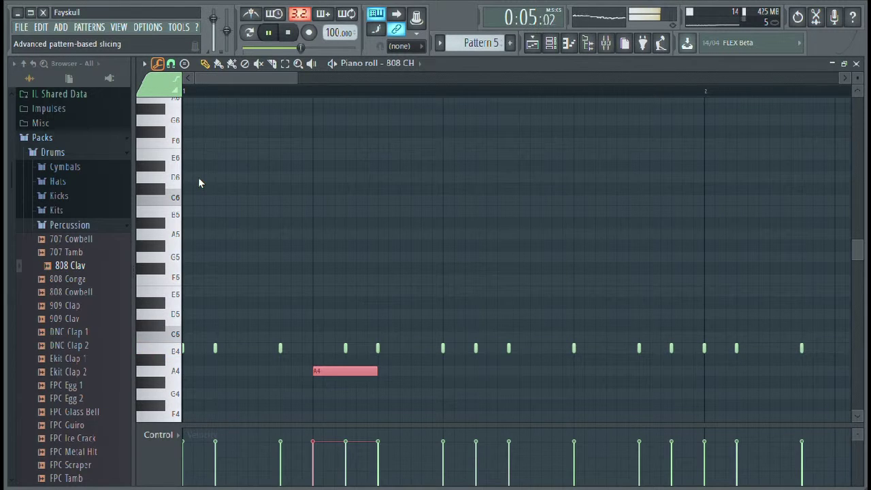
{"action": "key", "text": "ctrl+u"}
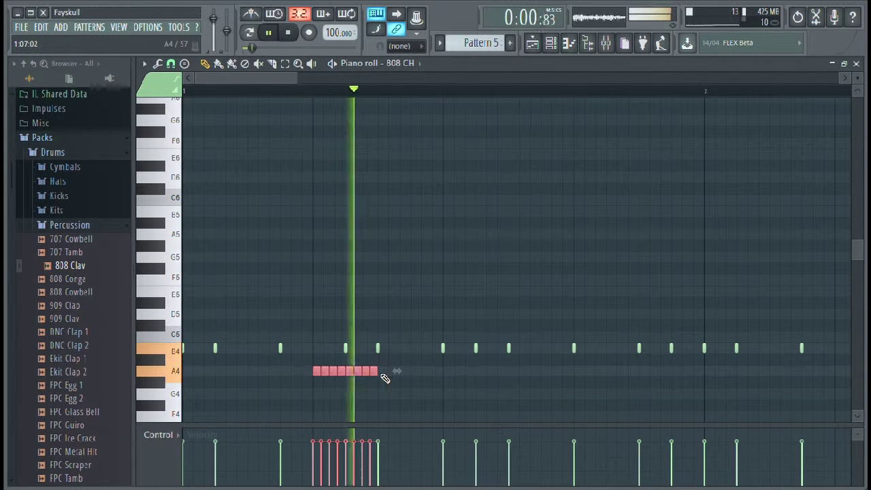
{"action": "right_click", "coordinate": [375, 374]}
{"action": "right_click", "coordinate": [367, 374]}
{"action": "right_click", "coordinate": [359, 376]}
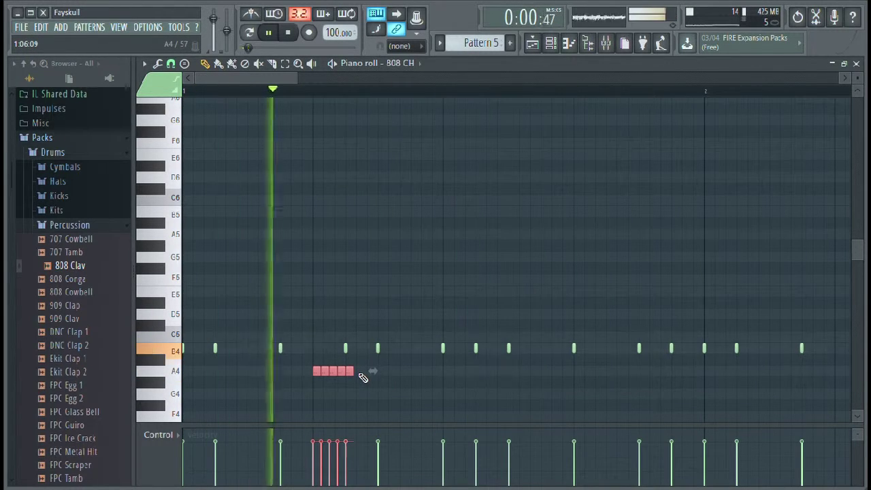
{"action": "right_click", "coordinate": [350, 374]}
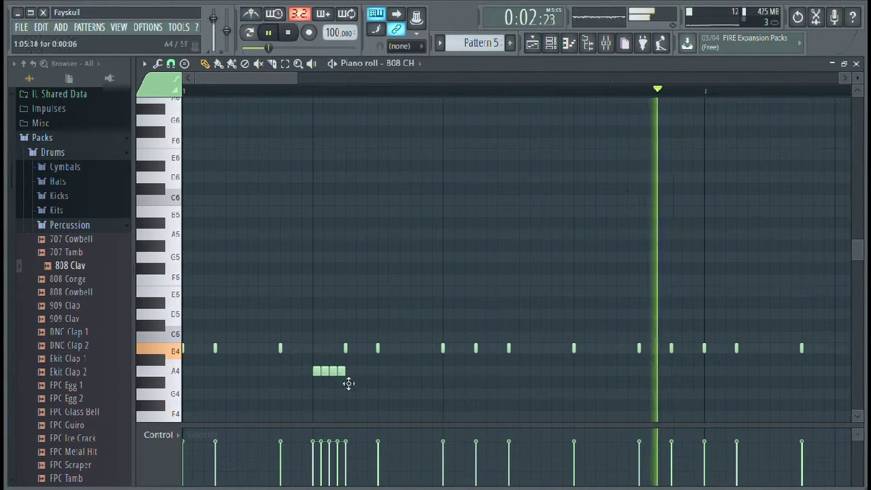
{"action": "left_click_drag", "start_coordinate": [344, 372], "coordinate": [411, 371]}
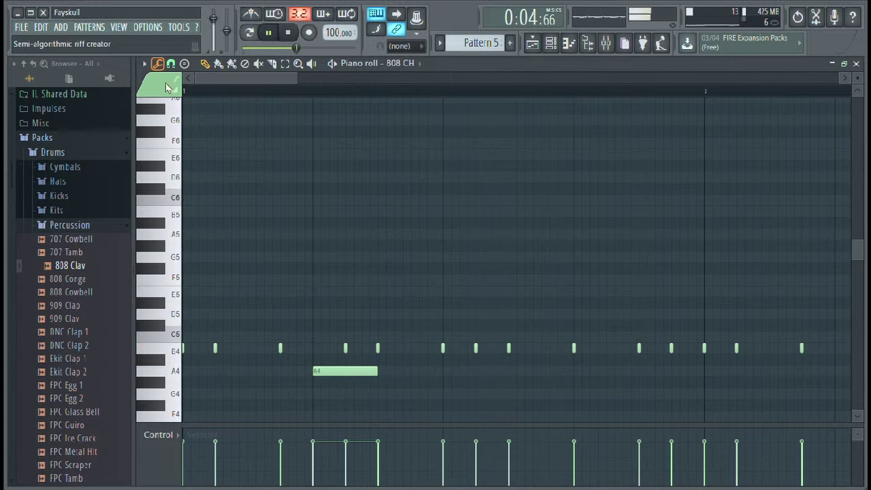
Step: Chop the two-step A4 note at step 5 of bar 1 into eight equal slices and keep only the first four
{"action": "left_click", "coordinate": [191, 164]}
{"action": "key", "text": "space"}
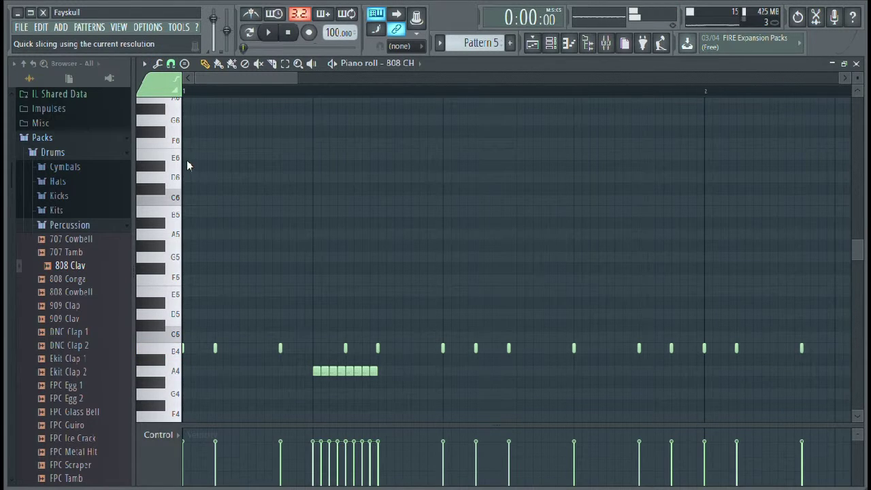
{"action": "key", "text": "space"}
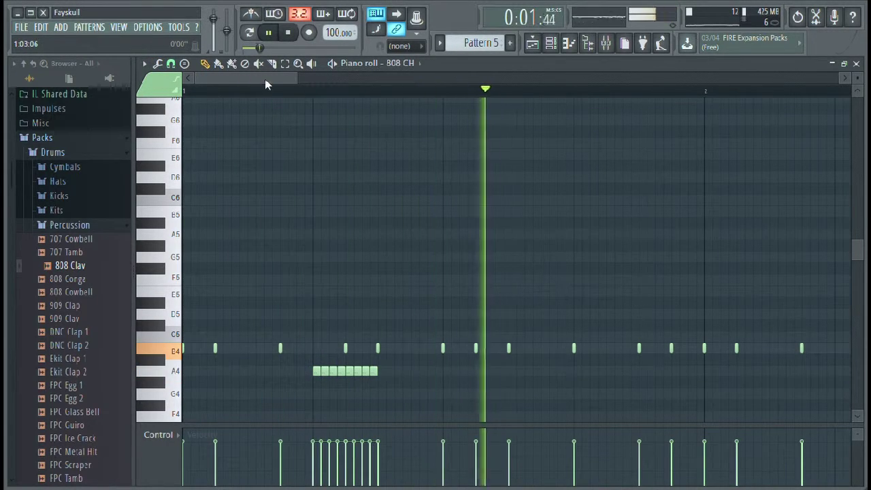
{"action": "right_click", "coordinate": [351, 374]}
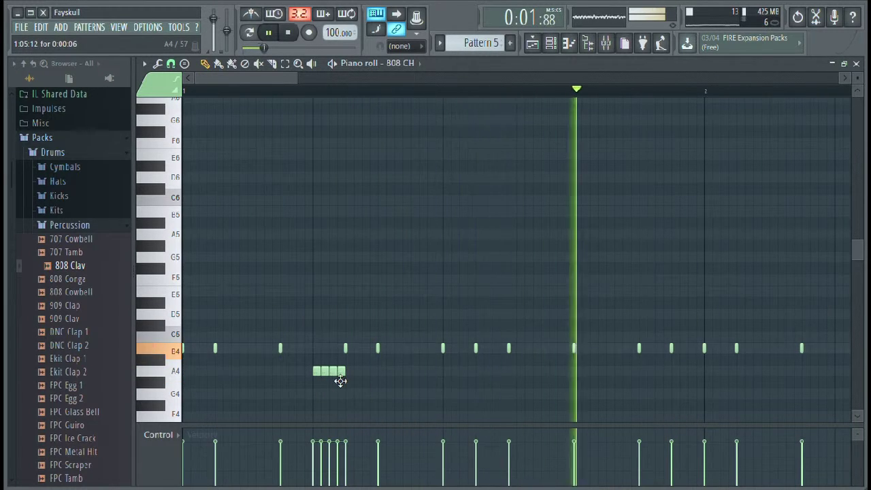
Step: Transpose the four-slice hi-hat roll at step 5 of bar 1 down to F4
{"action": "left_click_drag", "start_coordinate": [325, 397], "coordinate": [331, 382]}
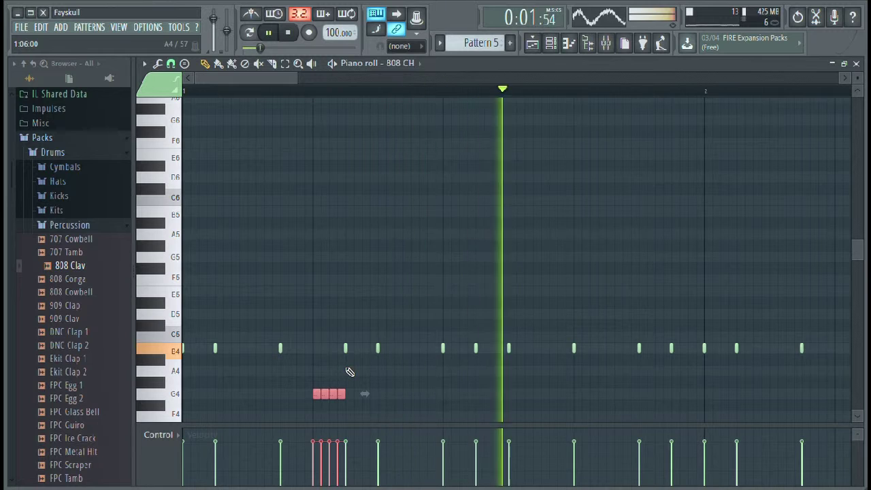
{"action": "key", "text": "Down"}
{"action": "key", "text": "Down"}
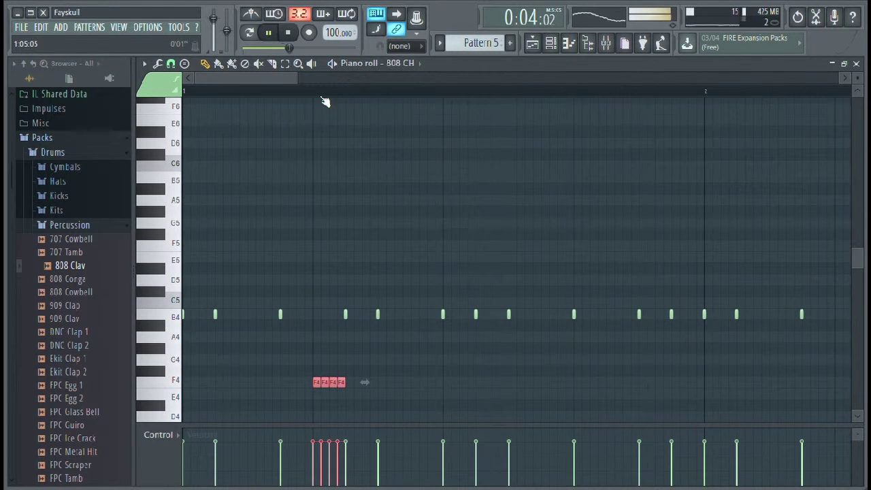
Step: Duplicate the four-note F4 roll and place the copy exactly on step 13 of bar 1
{"action": "left_click_drag", "start_coordinate": [304, 81], "coordinate": [401, 80]}
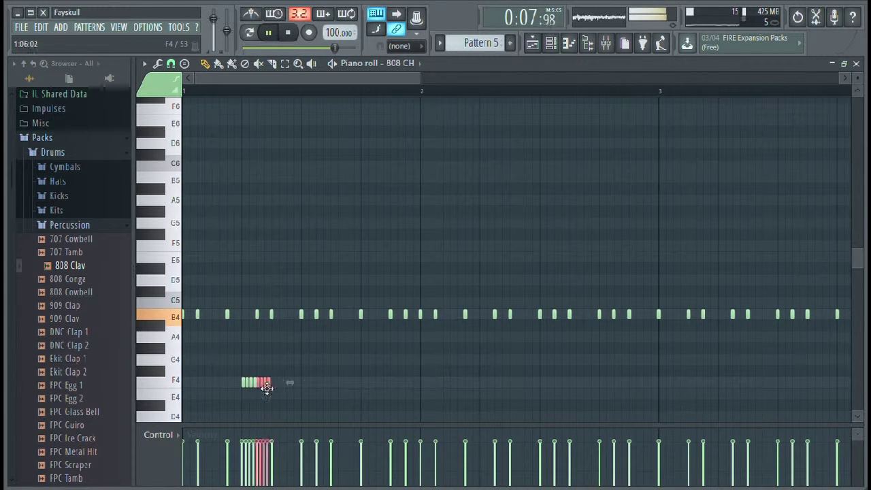
{"action": "mouse_move", "coordinate": [368, 393]}
{"action": "left_mouse_down"}
{"action": "mouse_move", "coordinate": [389, 252]}
{"action": "mouse_move", "coordinate": [368, 273]}
{"action": "left_mouse_up"}
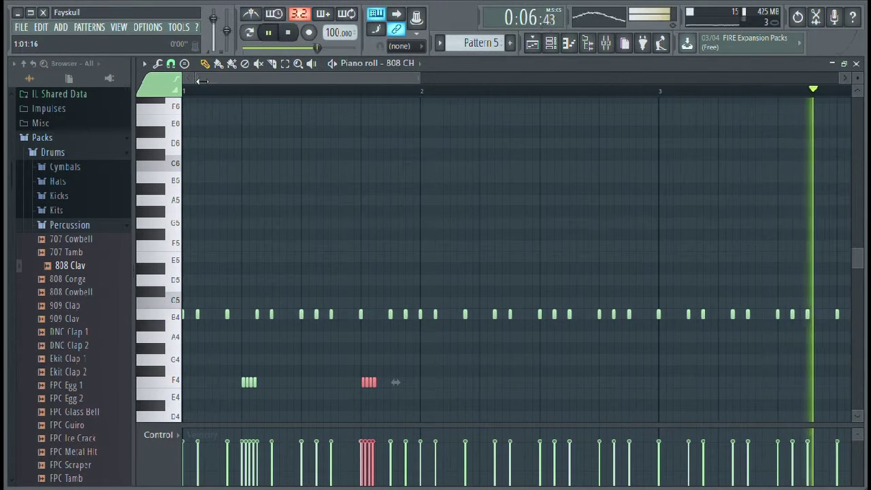
{"action": "left_click_drag", "start_coordinate": [201, 81], "coordinate": [253, 97]}
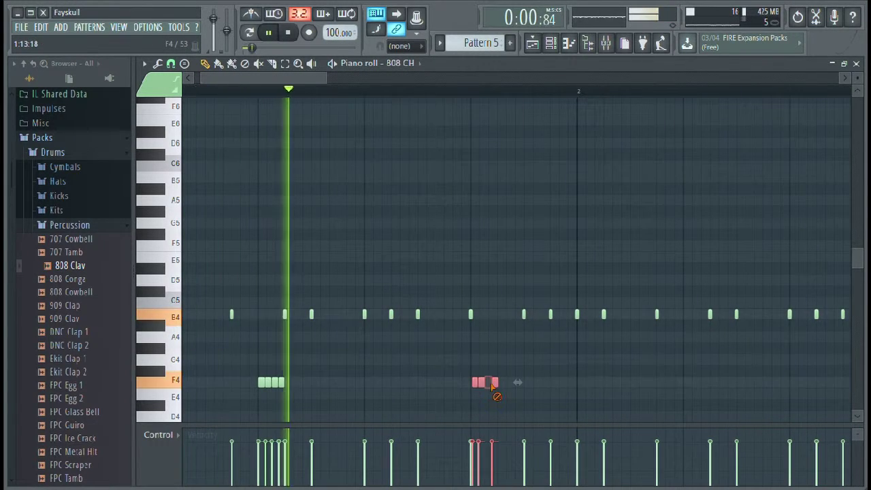
{"action": "key", "text": "Delete"}
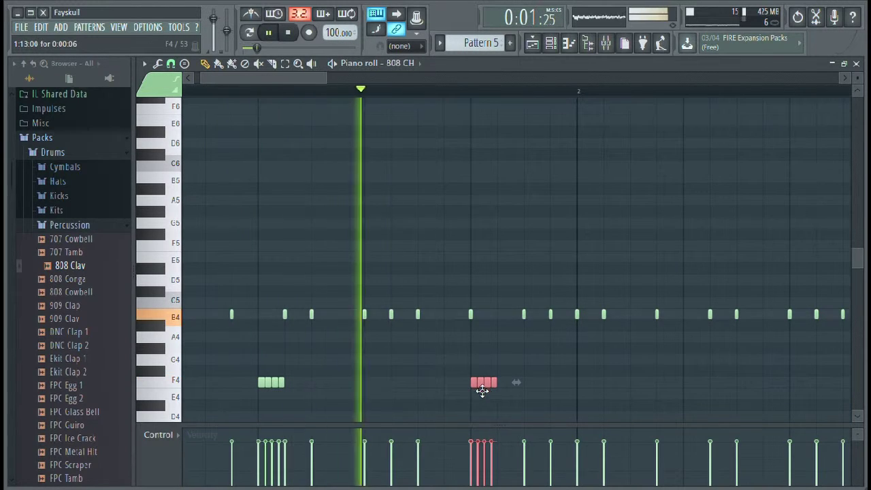
Step: Try the copied roll at E5 and G5 on nearby steps, and settle on D5 at step 15 of bar 1
{"action": "left_click_drag", "start_coordinate": [480, 390], "coordinate": [486, 262]}
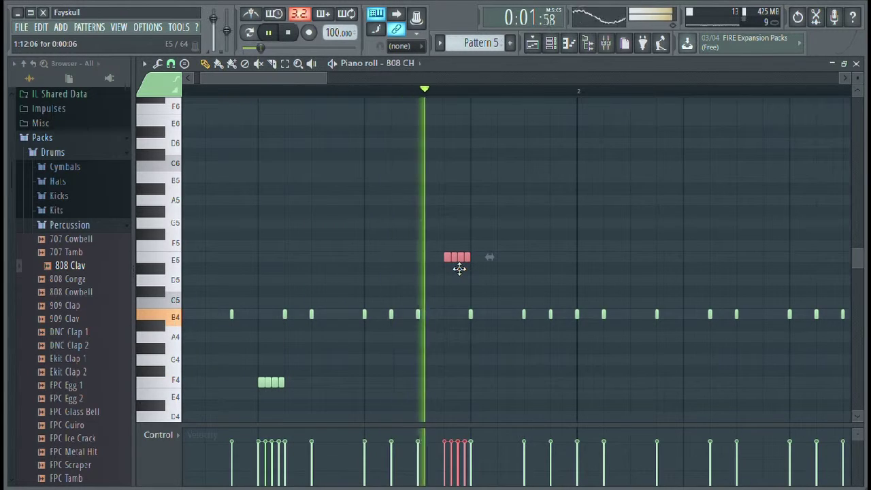
{"action": "left_click_drag", "start_coordinate": [455, 264], "coordinate": [498, 226]}
{"action": "key", "text": "space"}
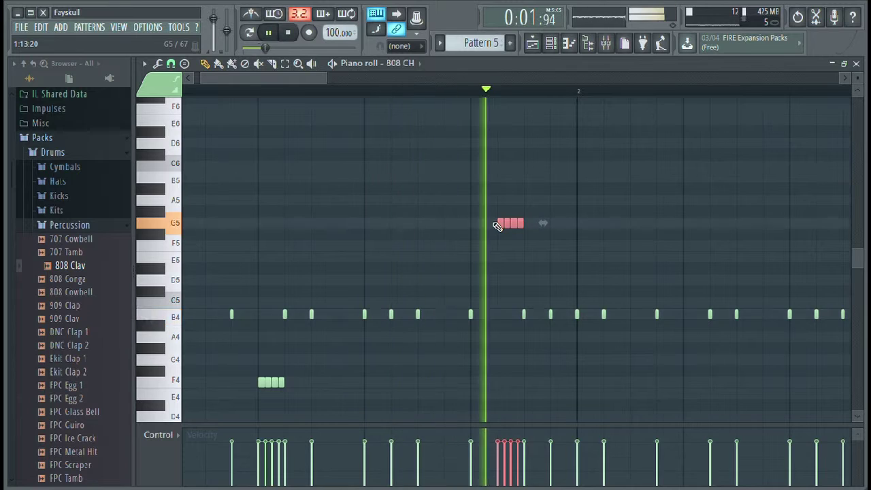
{"action": "left_click_drag", "start_coordinate": [498, 226], "coordinate": [511, 273]}
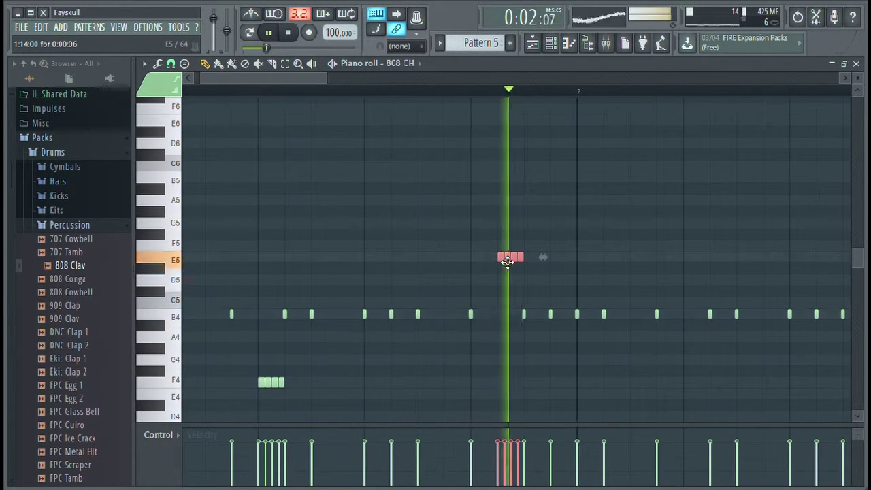
{"action": "left_click_drag", "start_coordinate": [507, 264], "coordinate": [511, 281]}
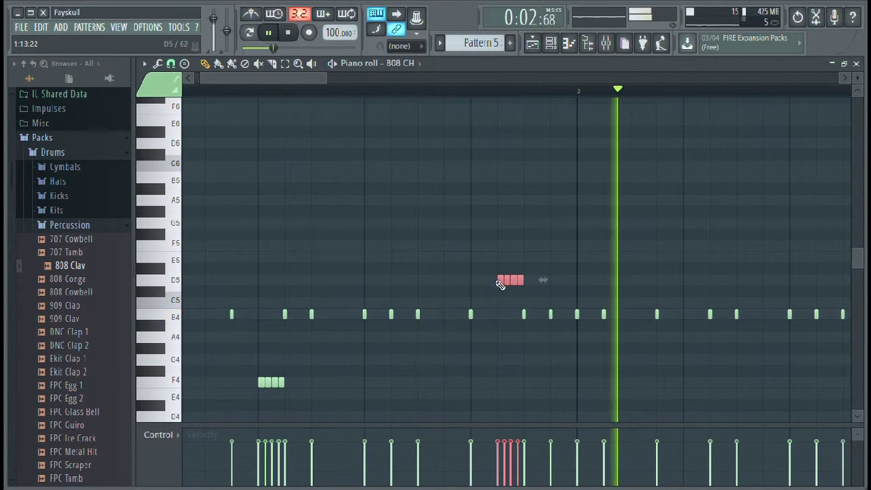
{"action": "left_click_drag", "start_coordinate": [501, 284], "coordinate": [554, 284]}
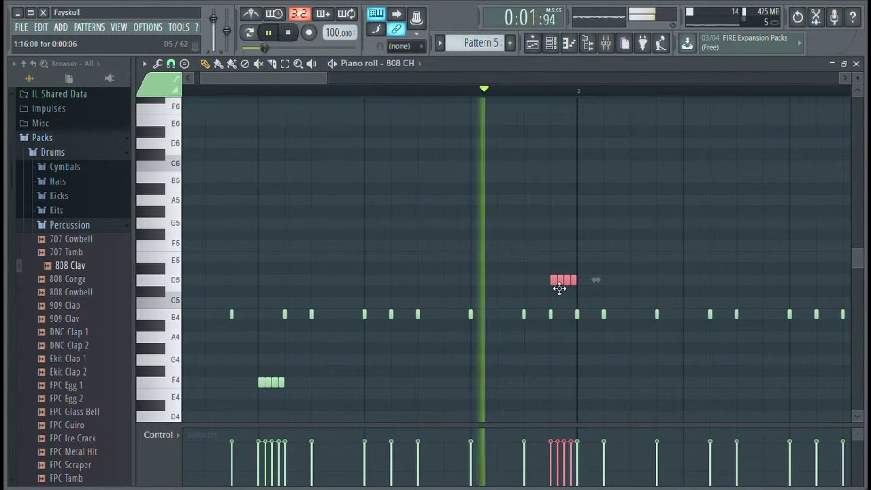
{"action": "left_click_drag", "start_coordinate": [558, 289], "coordinate": [534, 285]}
{"action": "key", "text": "space"}
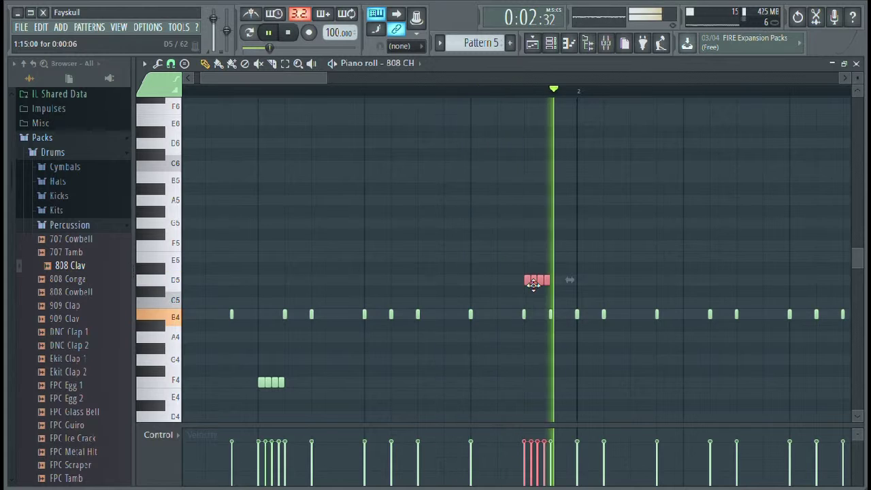
Step: Copy the D5 roll to the start of bar 2, trying A4 before returning to D5, and place an A4 copy at step 9
{"action": "left_click_drag", "start_coordinate": [304, 77], "coordinate": [473, 80]}
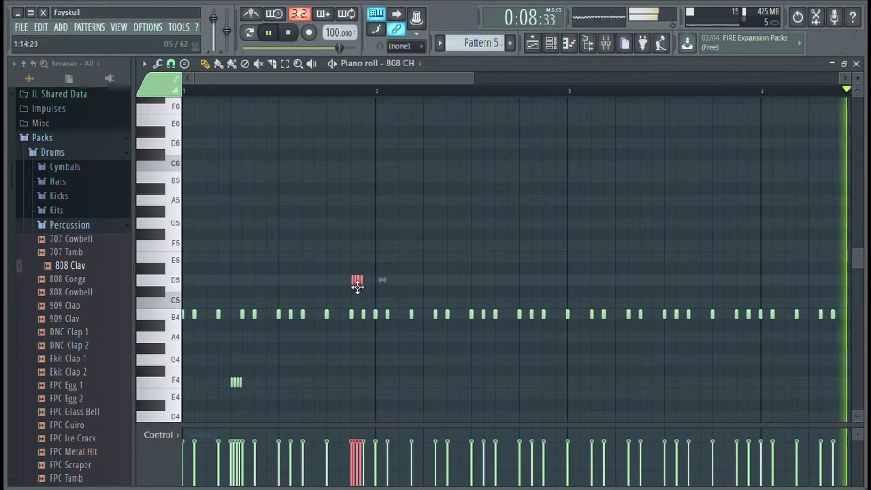
{"action": "left_click_drag", "start_coordinate": [389, 301], "coordinate": [381, 299]}
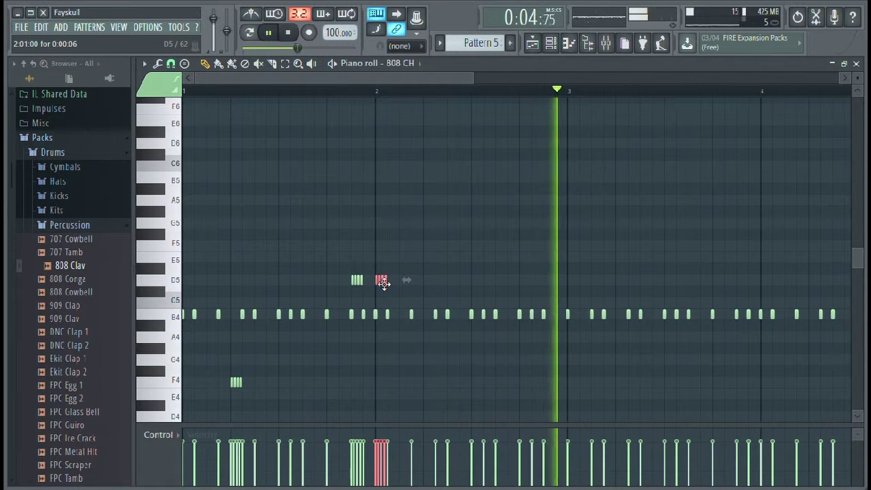
{"action": "left_click_drag", "start_coordinate": [384, 288], "coordinate": [381, 352]}
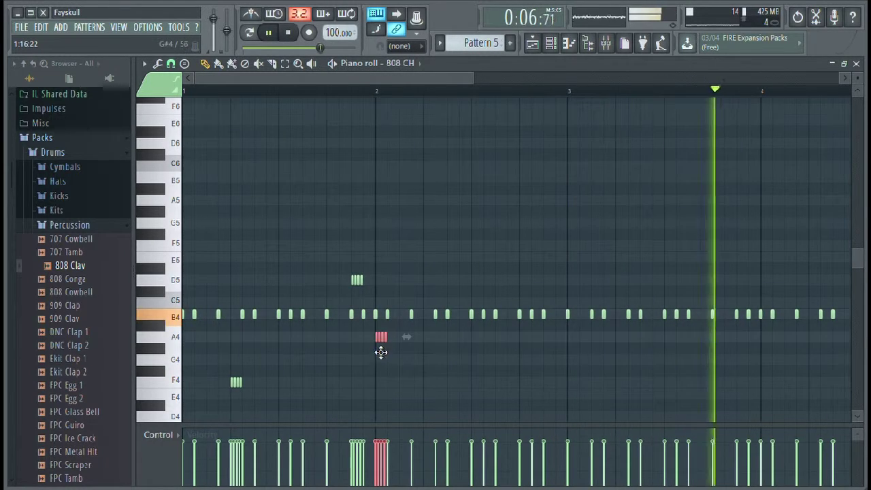
{"action": "key", "text": "space"}
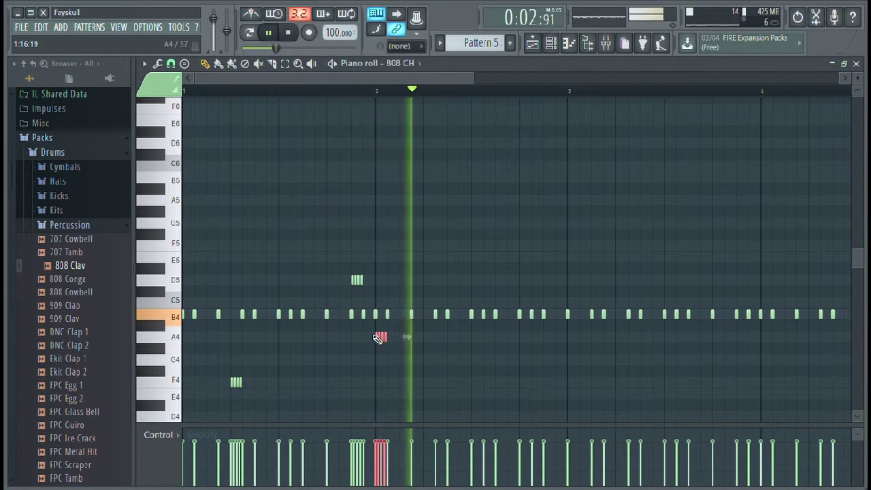
{"action": "left_click_drag", "start_coordinate": [382, 339], "coordinate": [384, 364]}
{"action": "key", "text": "space"}
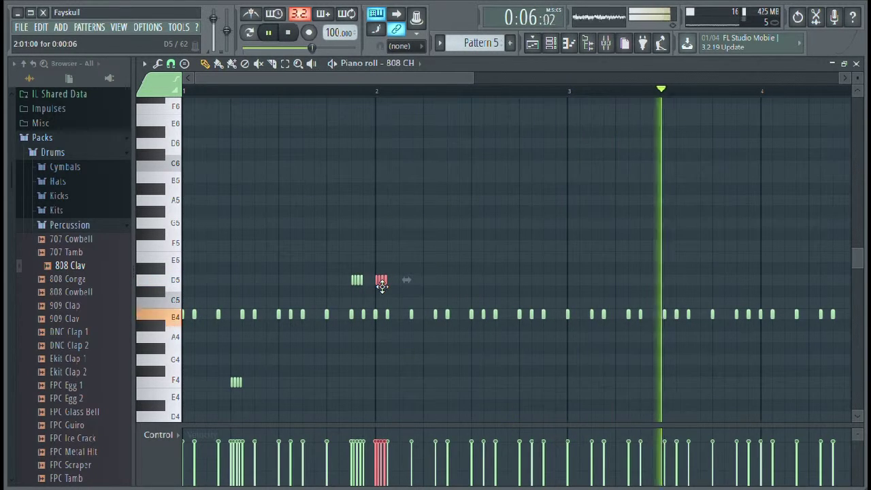
{"action": "left_click_drag", "start_coordinate": [382, 286], "coordinate": [481, 298]}
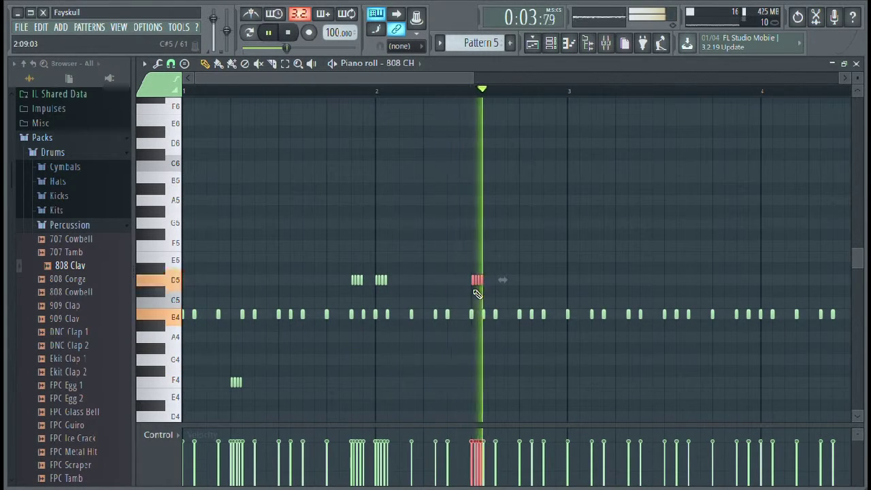
{"action": "left_click_drag", "start_coordinate": [476, 291], "coordinate": [478, 343]}
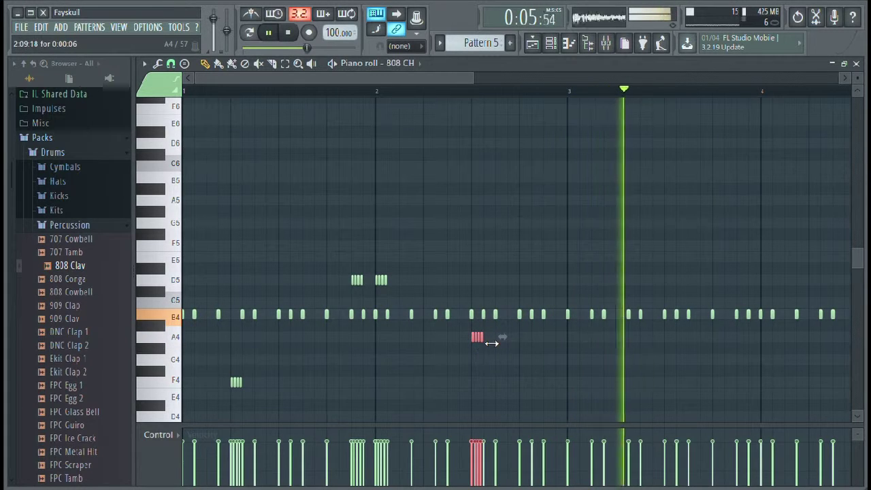
Step: Replace the 808 CH notes in bars 3 and 4 with a copy of bars 1 and 2, including the rolls
{"action": "left_click_drag", "start_coordinate": [479, 83], "coordinate": [585, 82]}
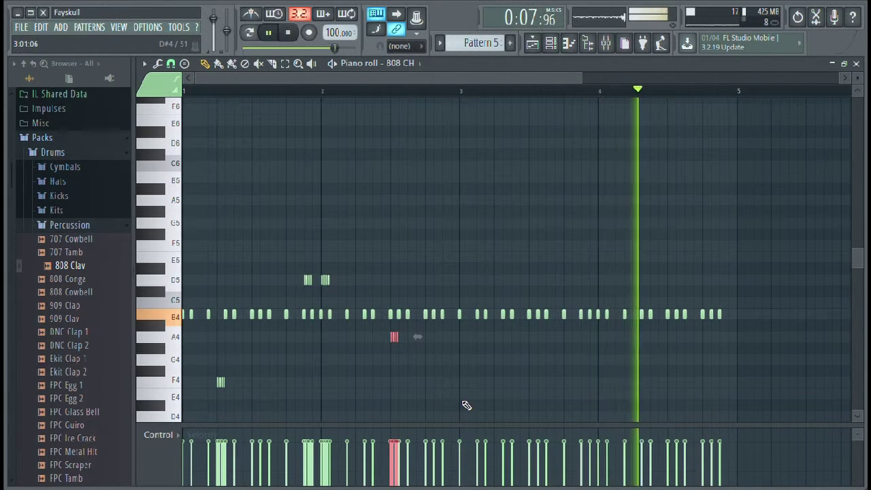
{"action": "left_click_drag", "start_coordinate": [462, 409], "coordinate": [715, 290]}
{"action": "left_click_drag", "start_coordinate": [733, 314], "coordinate": [573, 321]}
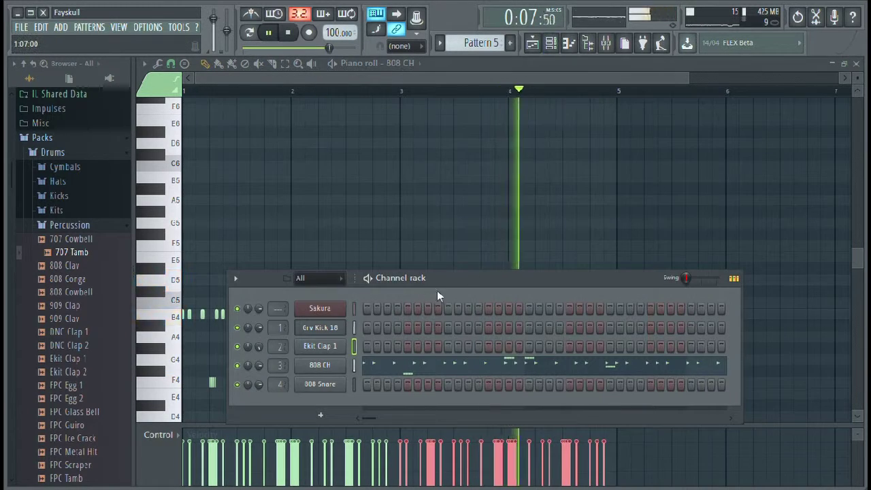
Step: Add a reFX Nexus channel to the Channel rack and show its Bass preset category
{"action": "left_click_drag", "start_coordinate": [437, 289], "coordinate": [470, 123]}
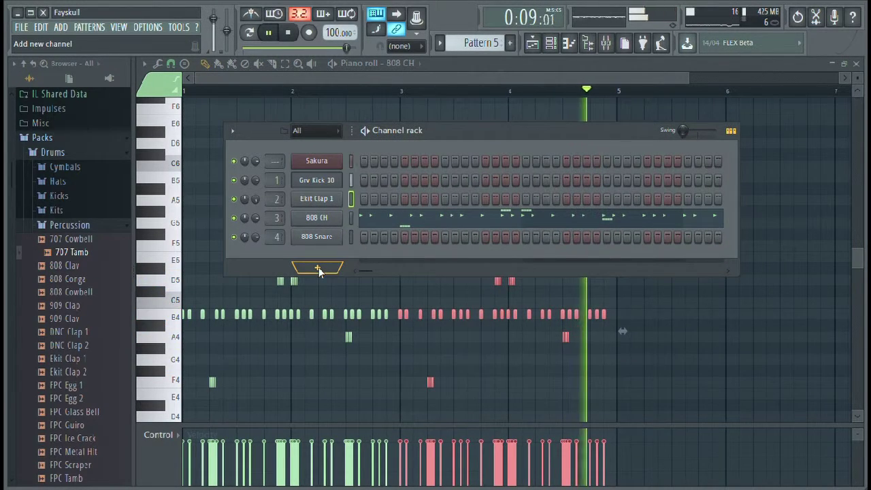
{"action": "left_click", "coordinate": [436, 271]}
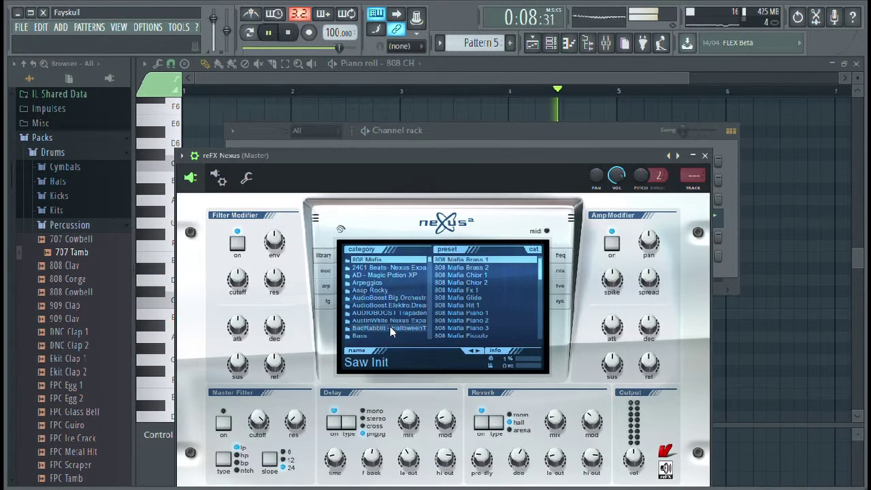
{"action": "left_click", "coordinate": [376, 336]}
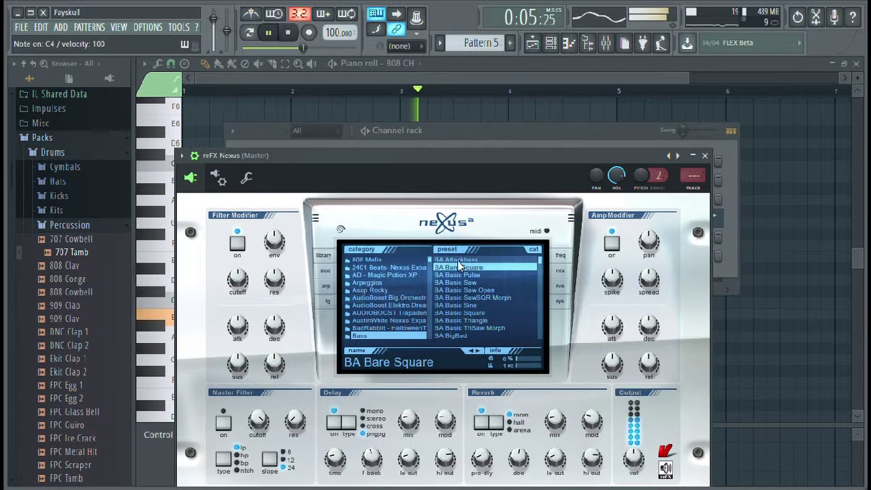
Step: Audition Nexus bass presets, including BA Oldschool Bass and BA OverdriveBass3, and load BA Rollin Bassline
{"action": "left_click", "coordinate": [455, 298]}
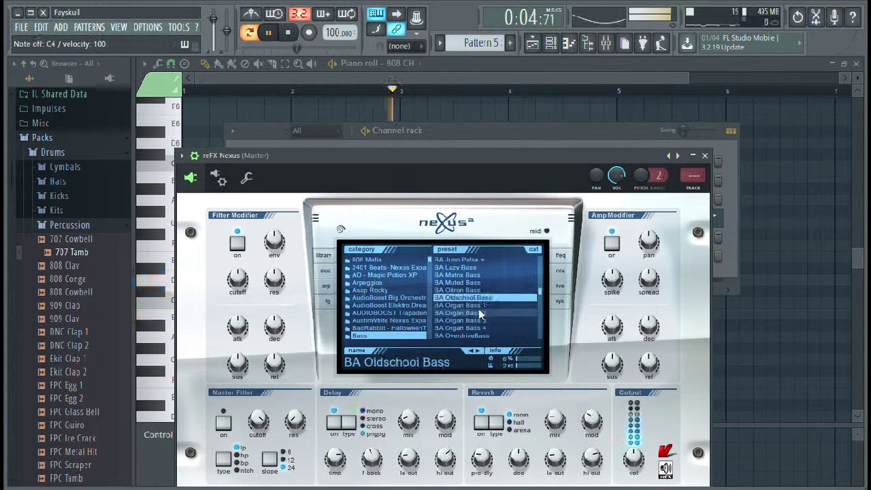
{"action": "left_click", "coordinate": [453, 306]}
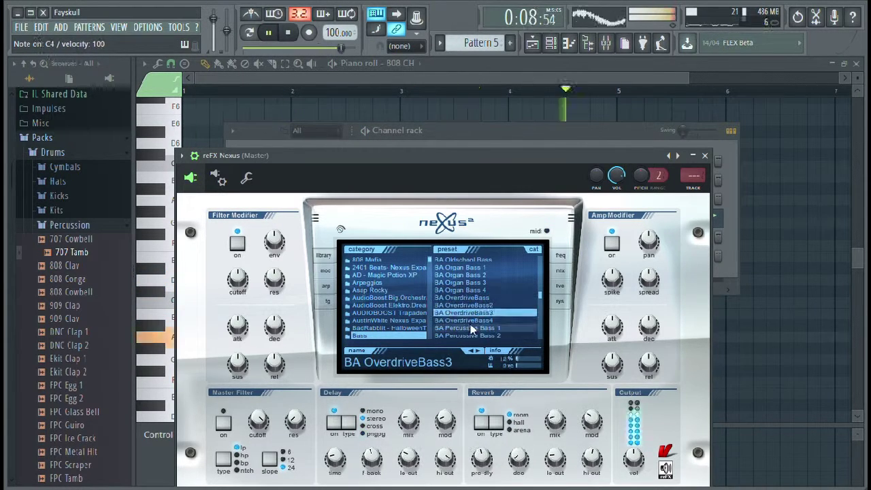
{"action": "left_click", "coordinate": [471, 328]}
{"action": "left_click", "coordinate": [472, 306]}
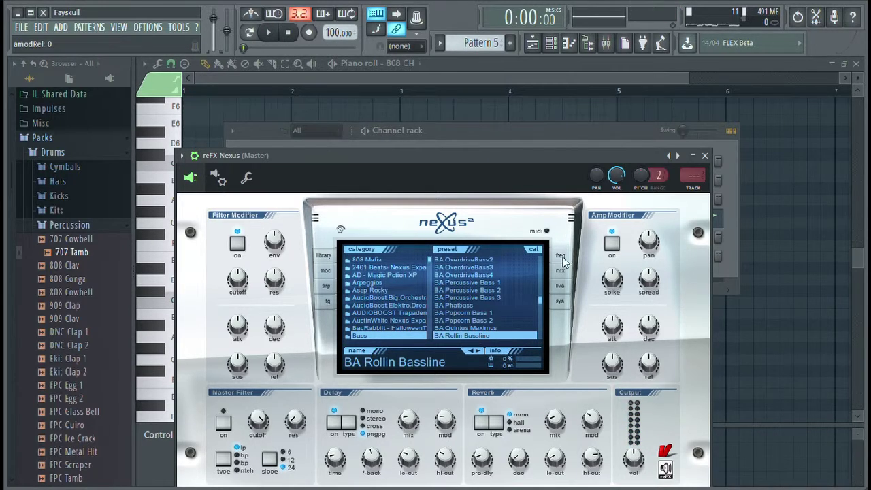
Step: Close the Nexus plugin and select the B4 and A4 notes of the mellow pattern's Sakura melody for copying
{"action": "left_click", "coordinate": [706, 157]}
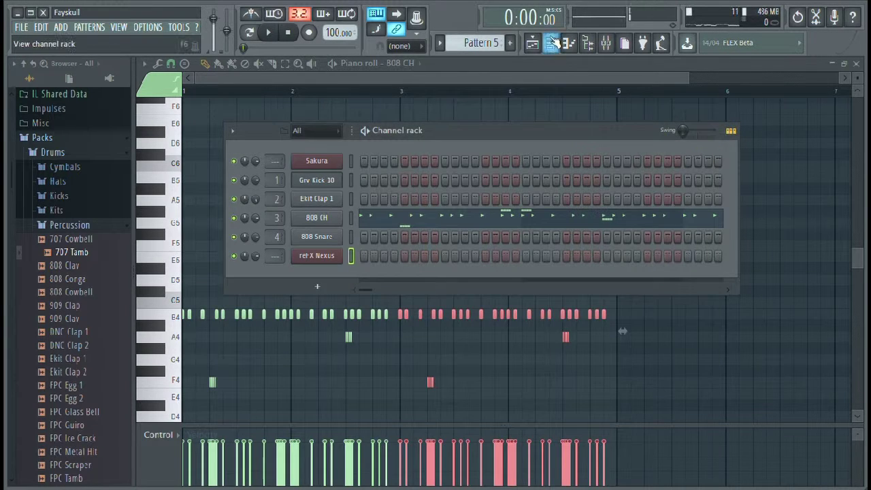
{"action": "left_click", "coordinate": [552, 42]}
{"action": "left_click", "coordinate": [533, 43]}
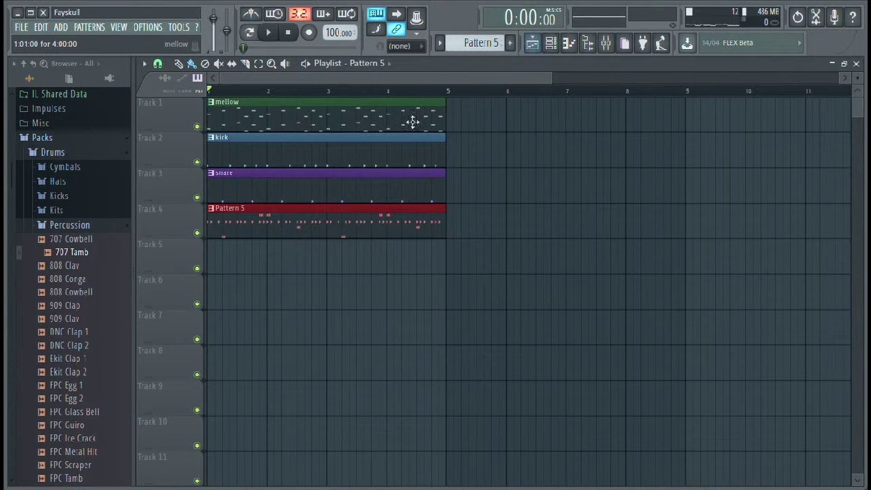
{"action": "double_click", "coordinate": [319, 121]}
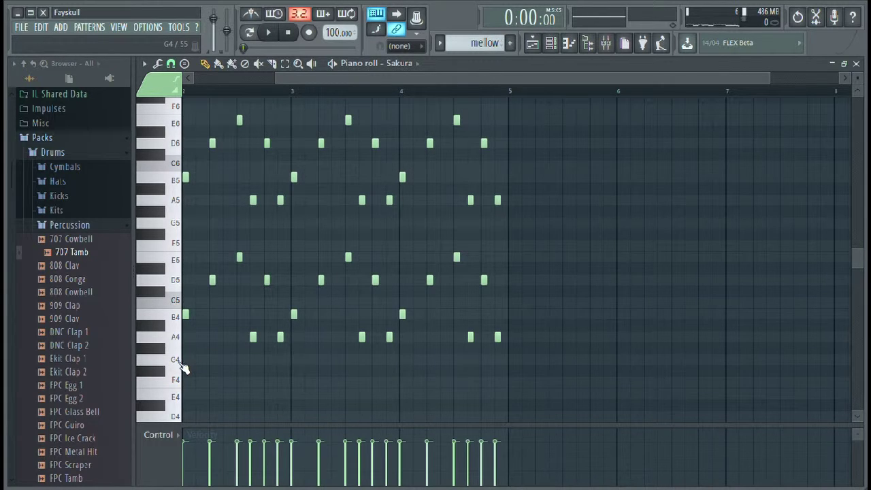
{"action": "left_click_drag", "start_coordinate": [182, 368], "coordinate": [210, 303]}
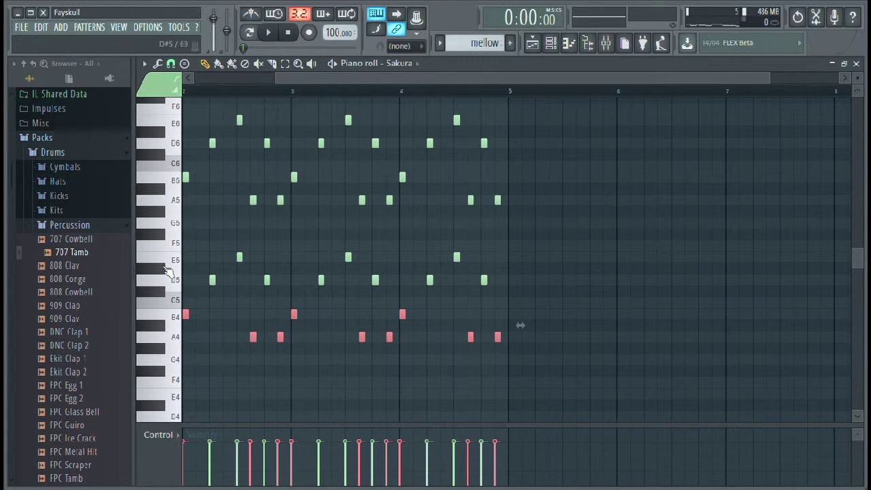
Step: Paste the B4 and A4 notes into the reFX Nexus piano roll of new Pattern 6 and move them to start at bar 1
{"action": "left_click", "coordinate": [548, 43]}
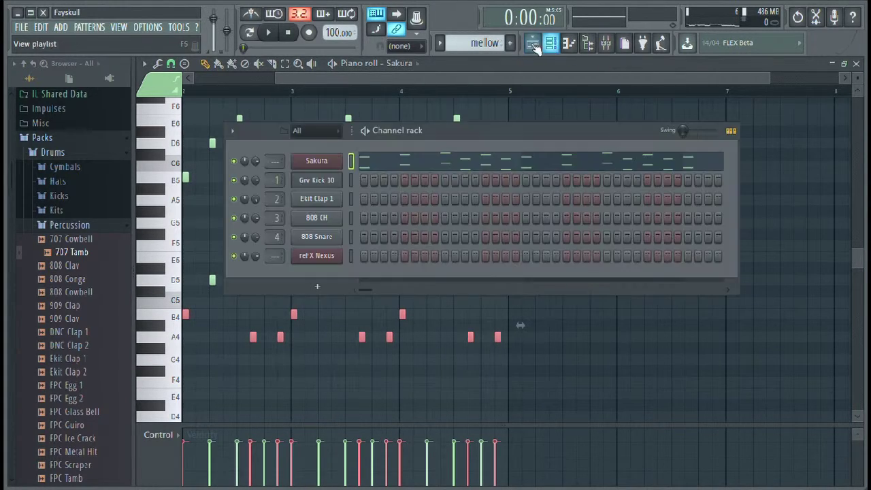
{"action": "scroll", "coordinate": [495, 44], "scroll_direction": "down", "scroll_amount": 3}
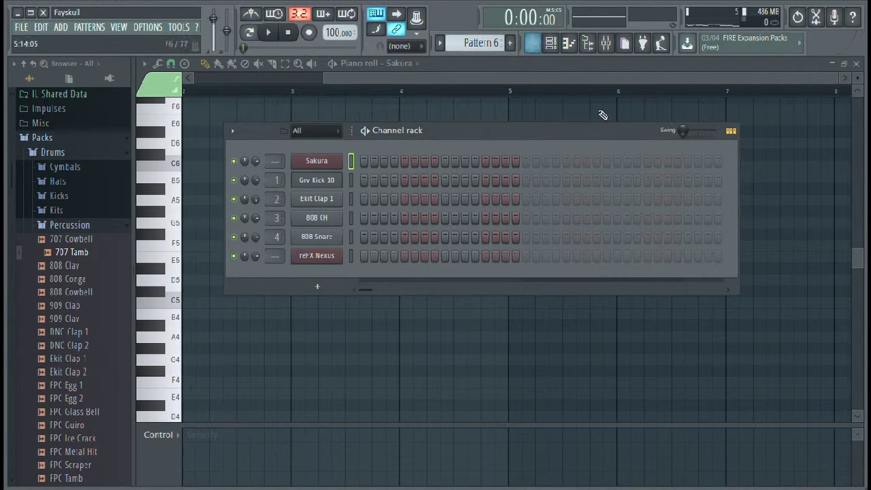
{"action": "left_click", "coordinate": [583, 45]}
{"action": "key", "text": "ctrl+v"}
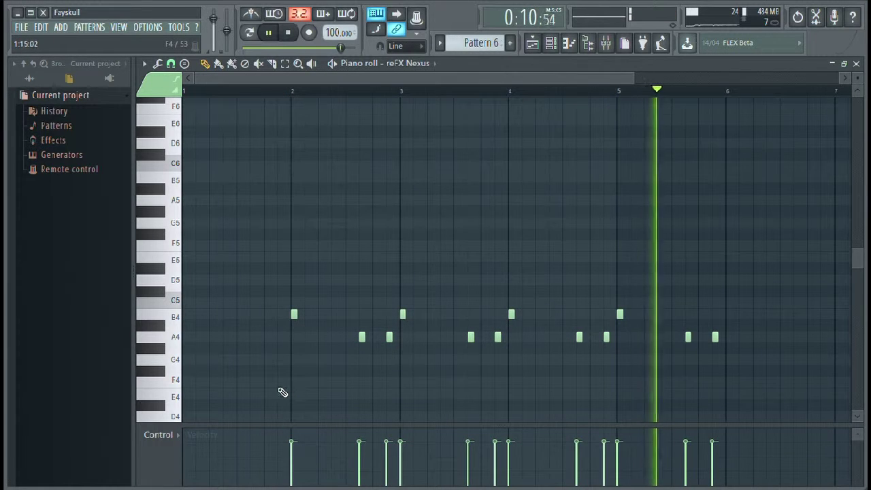
{"action": "left_click_drag", "start_coordinate": [278, 386], "coordinate": [780, 298]}
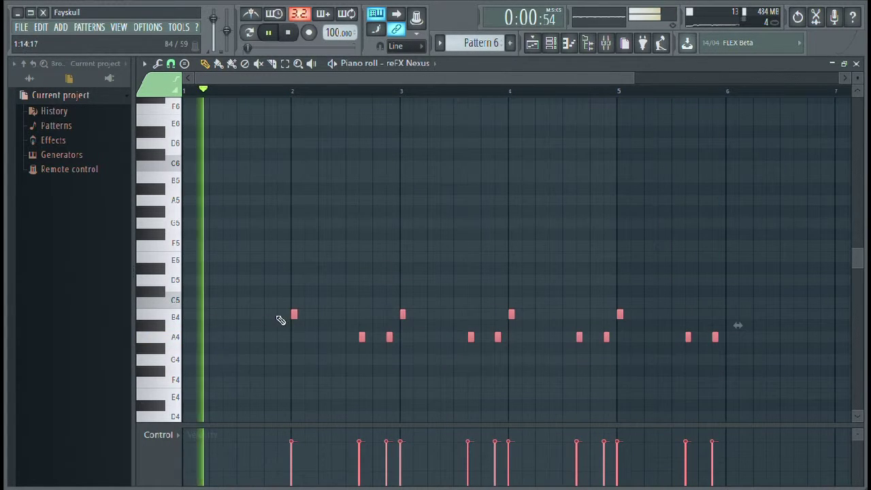
{"action": "left_click_drag", "start_coordinate": [295, 315], "coordinate": [166, 316]}
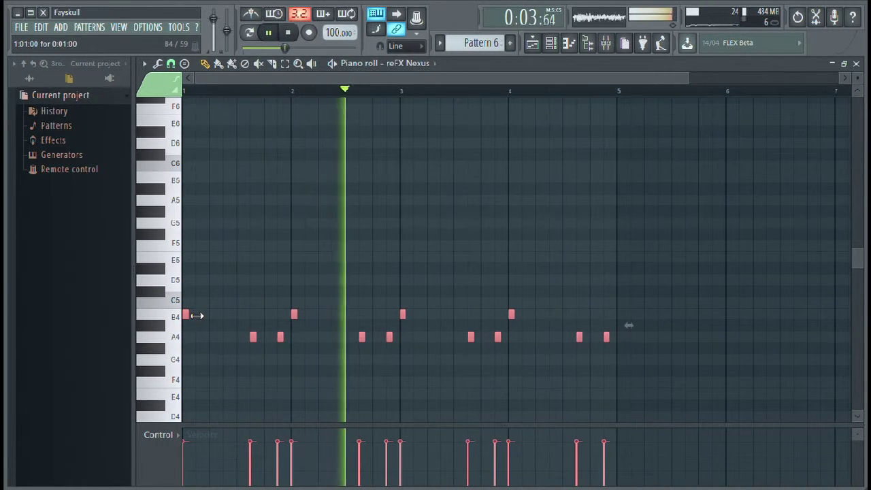
Step: Lengthen all the bass notes together, trying five steps and settling on three steps each, and clear the selection
{"action": "left_click_drag", "start_coordinate": [197, 315], "coordinate": [226, 314]}
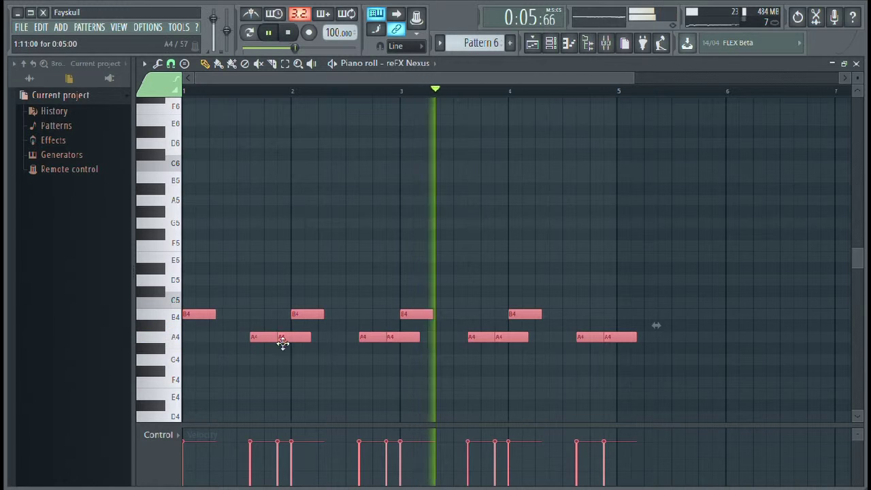
{"action": "left_click", "coordinate": [213, 315]}
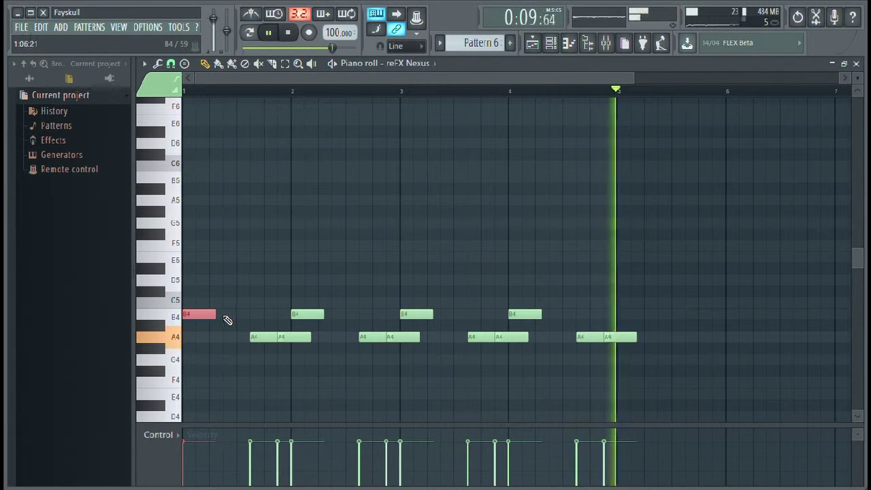
{"action": "key", "text": "ctrl+a"}
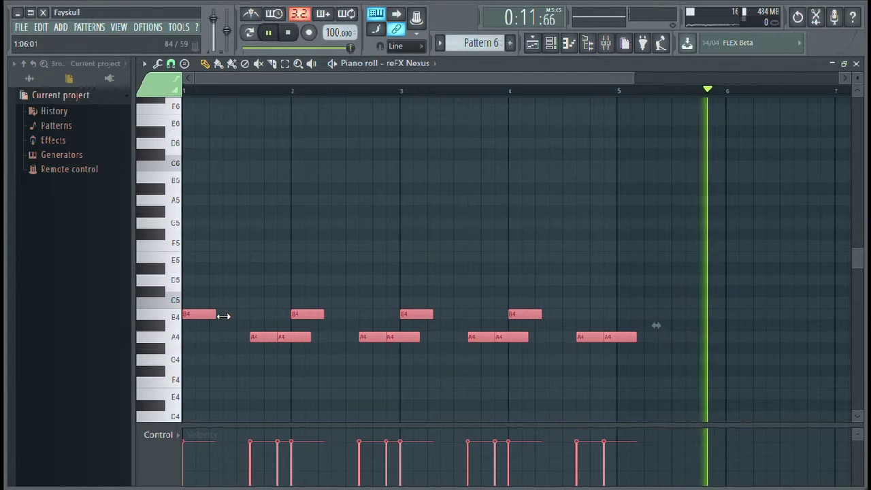
{"action": "left_click_drag", "start_coordinate": [216, 315], "coordinate": [213, 320]}
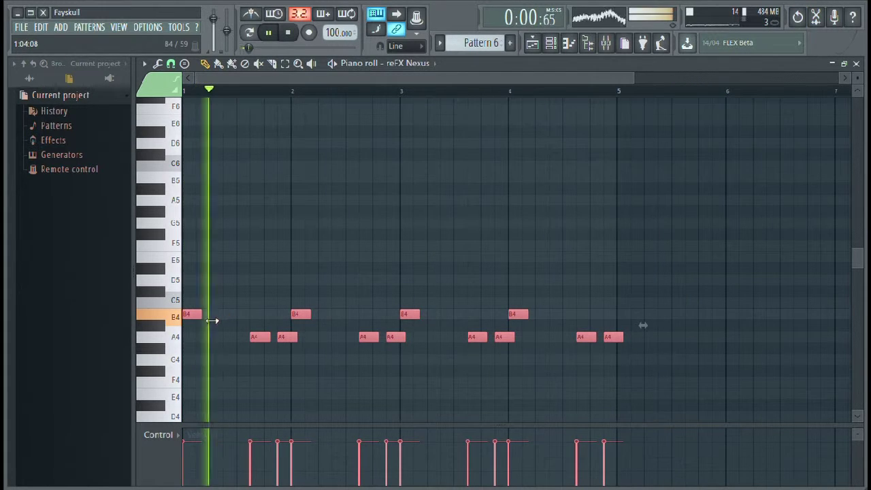
{"action": "left_click", "coordinate": [262, 358]}
{"action": "right_click", "coordinate": [262, 363]}
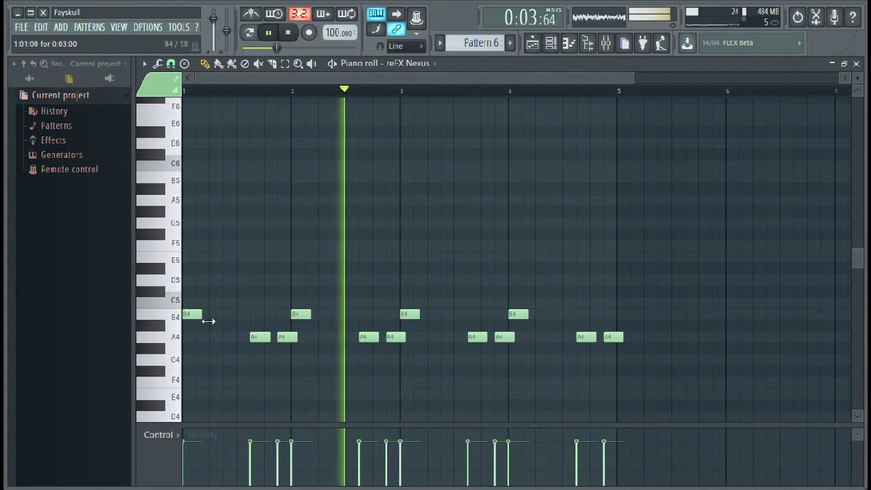
Step: Adjust the lengths of the B4 and A4 notes in bars 1 and 2 so each runs up to the next note
{"action": "left_click_drag", "start_coordinate": [202, 316], "coordinate": [251, 324]}
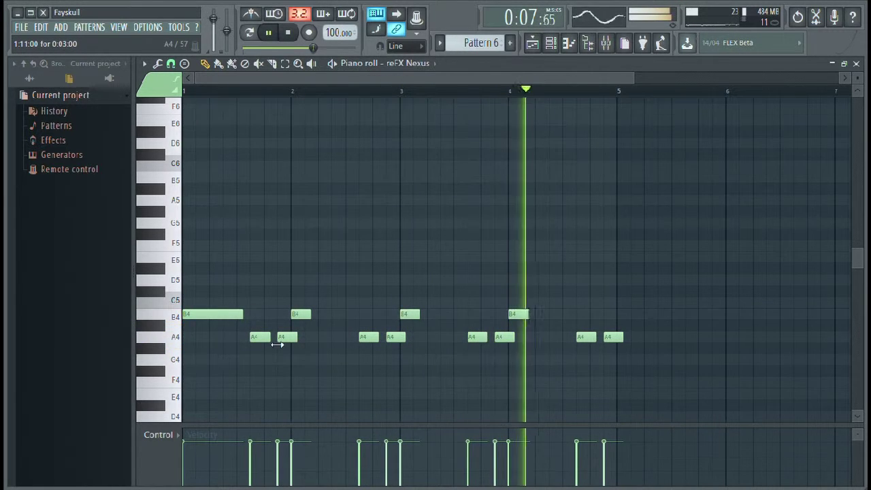
{"action": "left_click_drag", "start_coordinate": [616, 83], "coordinate": [4, 155]}
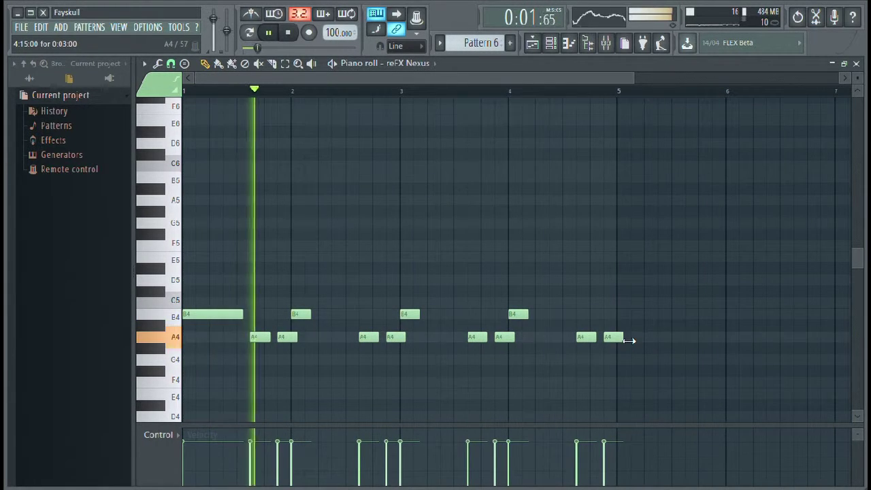
{"action": "left_click_drag", "start_coordinate": [623, 338], "coordinate": [622, 346]}
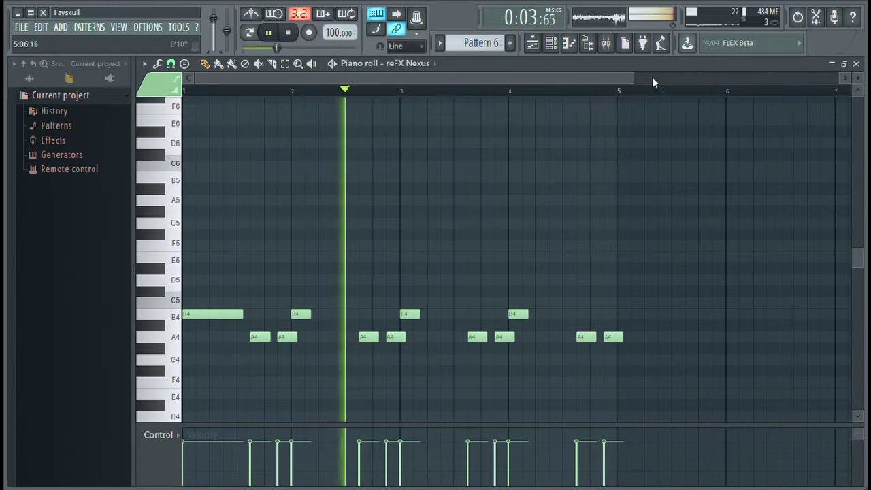
{"action": "left_click_drag", "start_coordinate": [639, 79], "coordinate": [370, 97]}
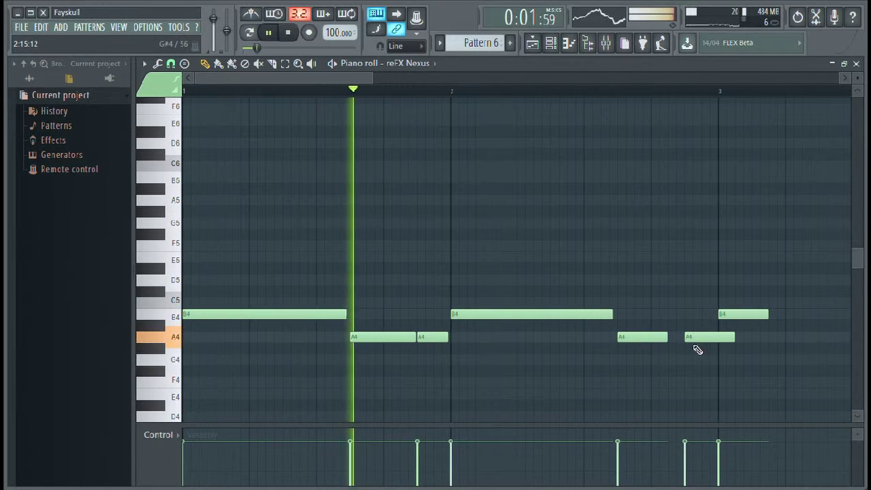
{"action": "left_click_drag", "start_coordinate": [669, 337], "coordinate": [725, 344]}
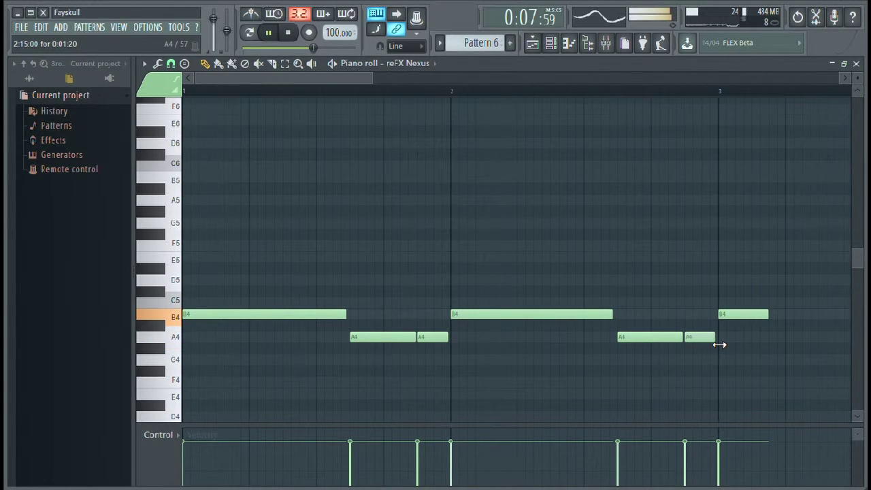
Step: Adjust the B4 and A4 note lengths in bars 3 and 4 to close the gaps, ending the last A4 at bar 5
{"action": "left_click_drag", "start_coordinate": [332, 79], "coordinate": [460, 90]}
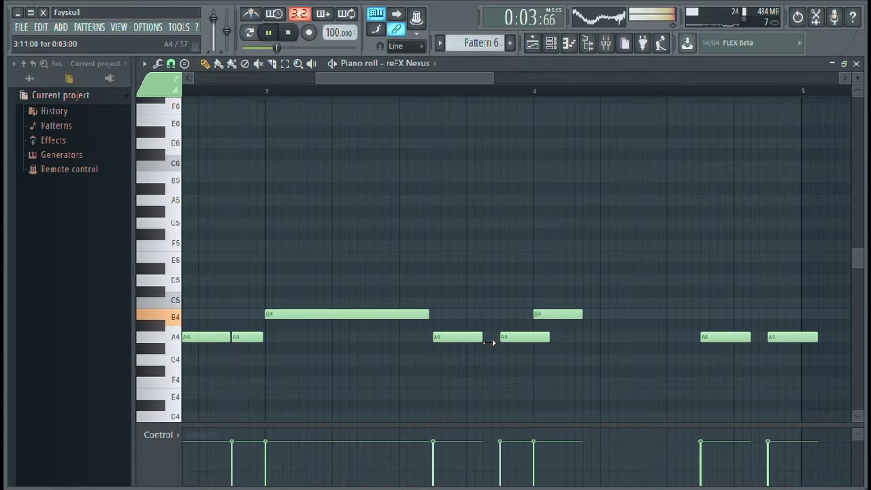
{"action": "left_click_drag", "start_coordinate": [502, 343], "coordinate": [503, 344]}
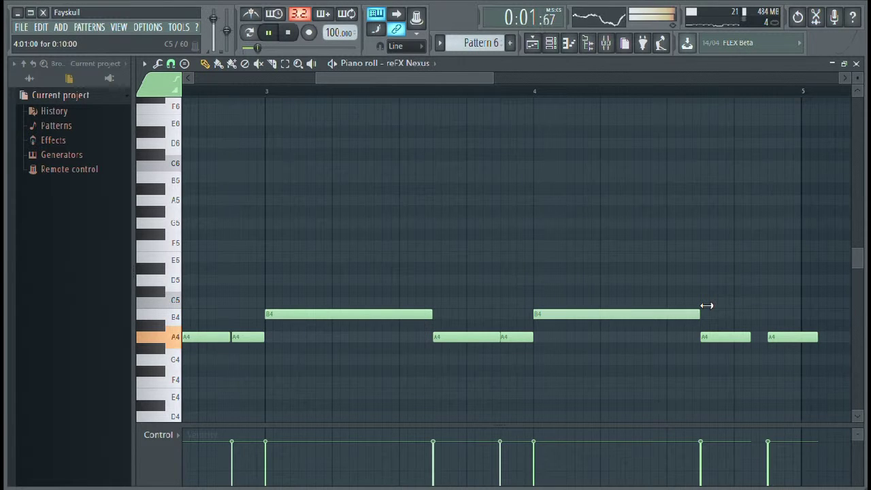
{"action": "left_click_drag", "start_coordinate": [471, 82], "coordinate": [538, 85]}
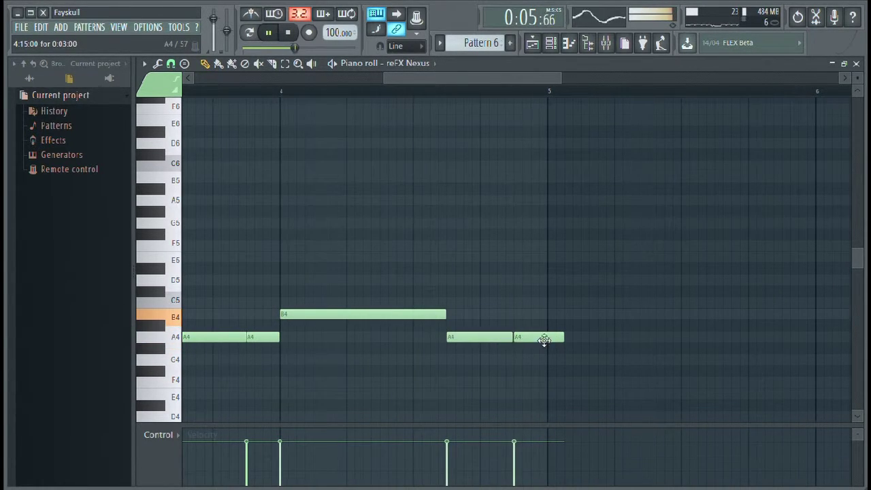
{"action": "left_click_drag", "start_coordinate": [553, 343], "coordinate": [551, 346]}
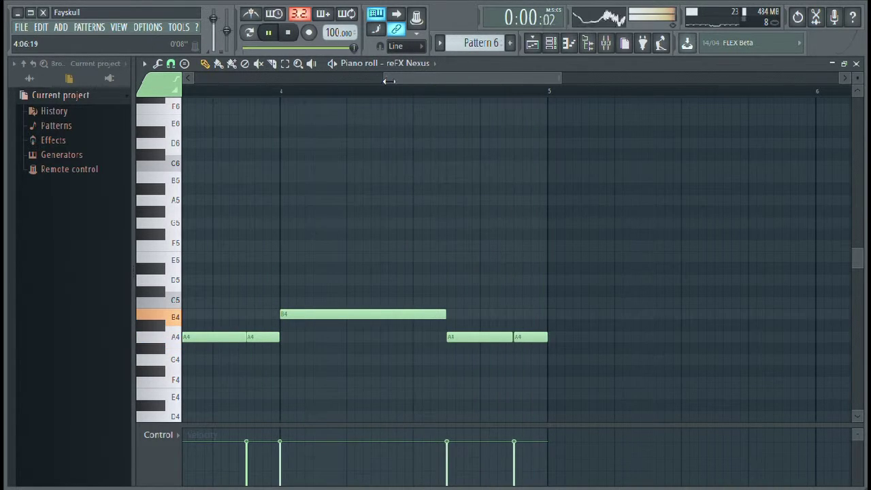
Step: Try a bar 2 variation: shorten B4 to one beat, add a one-beat D5 and insert a short B4 before the A4
{"action": "left_click_drag", "start_coordinate": [388, 80], "coordinate": [203, 97]}
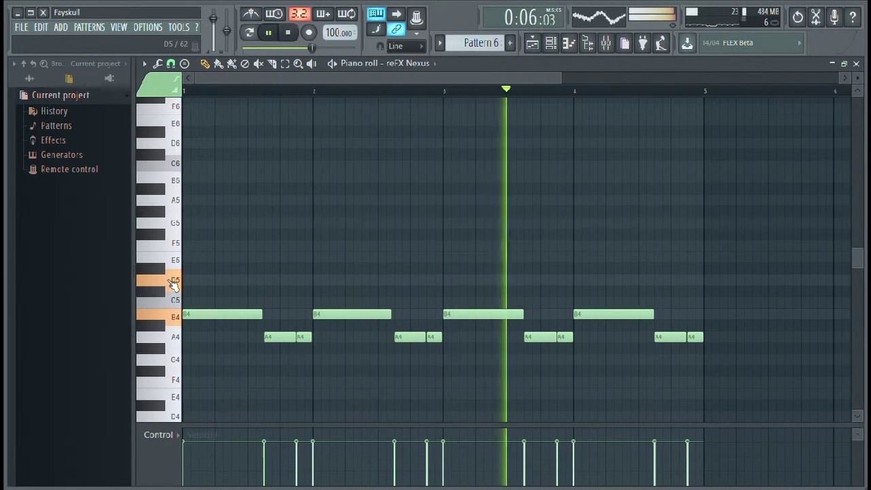
{"action": "left_click_drag", "start_coordinate": [399, 317], "coordinate": [350, 330]}
{"action": "key", "text": "space"}
{"action": "left_click", "coordinate": [353, 279]}
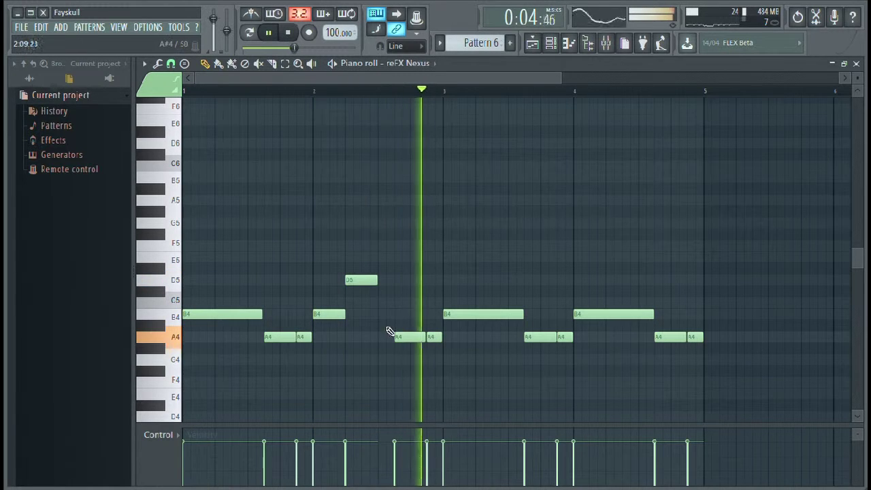
{"action": "left_click", "coordinate": [382, 315]}
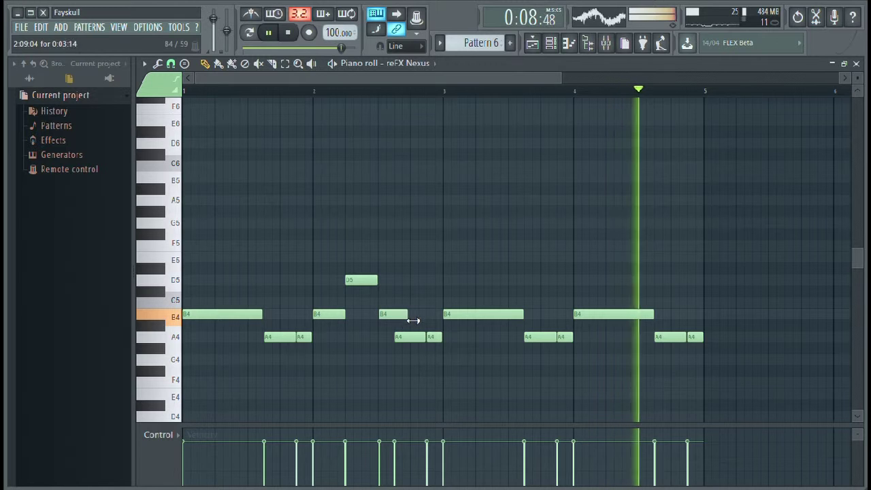
{"action": "left_click_drag", "start_coordinate": [411, 319], "coordinate": [399, 326]}
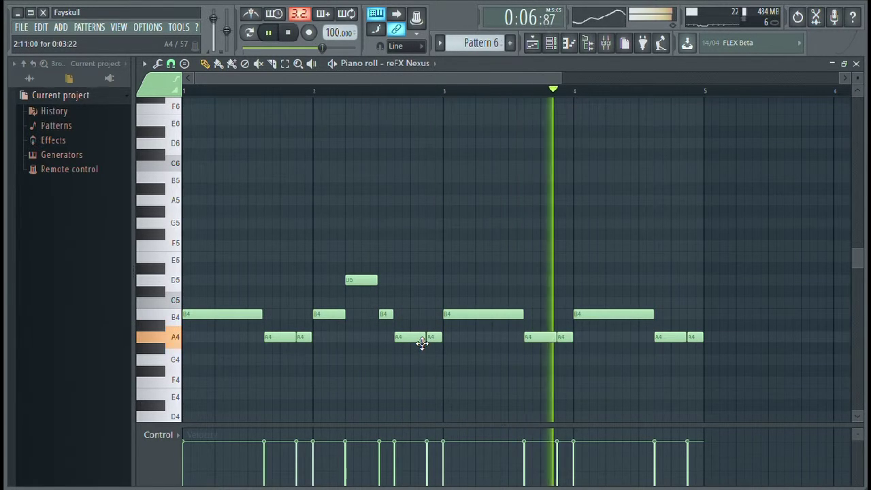
Step: Remove the D5 and the short second B4 from bar 2 and extend the first B4 up to the A4
{"action": "right_click", "coordinate": [366, 284]}
{"action": "left_click_drag", "start_coordinate": [346, 315], "coordinate": [401, 323]}
{"action": "right_click", "coordinate": [384, 319]}
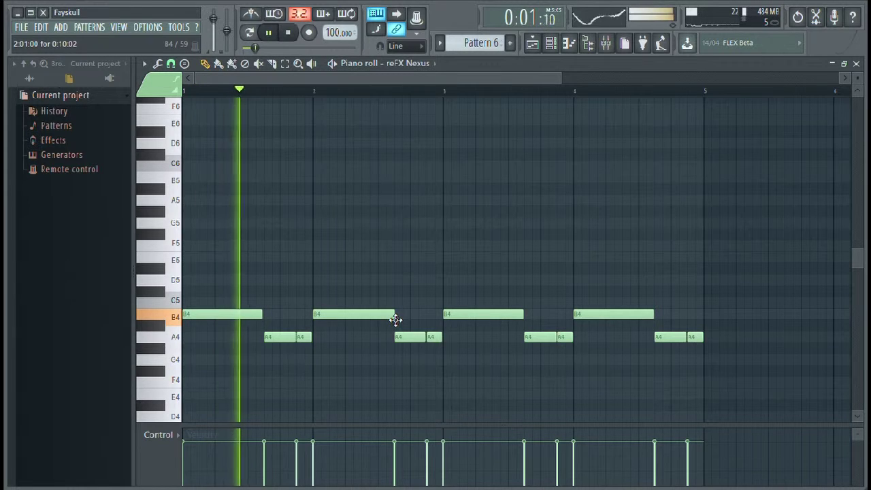
Step: Try the bass line one octave lower, then one and two octaves higher, and return it to B4 and A4
{"action": "key", "text": "ctrl+Down"}
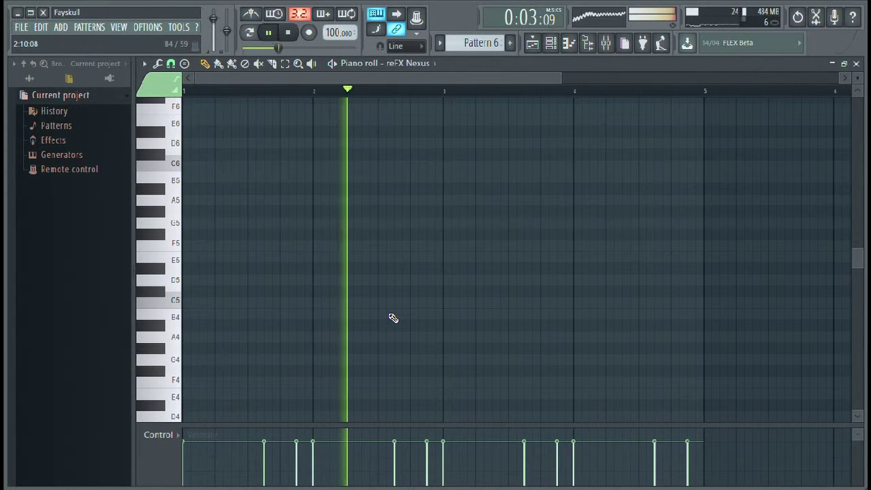
{"action": "key", "text": "ctrl+Up"}
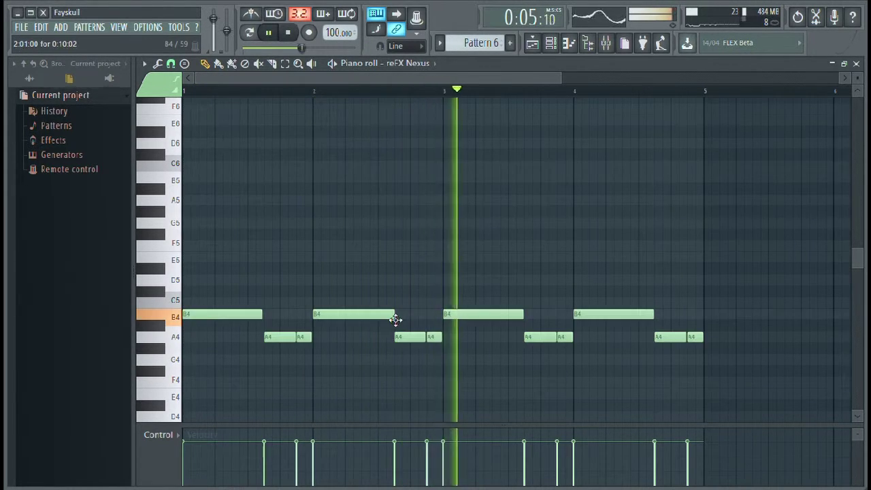
{"action": "key", "text": "ctrl+Up"}
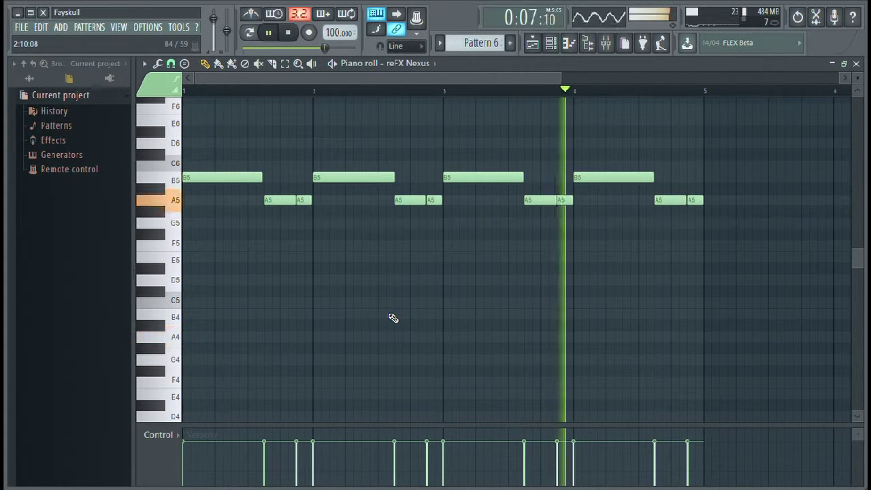
{"action": "key", "text": "ctrl+Up"}
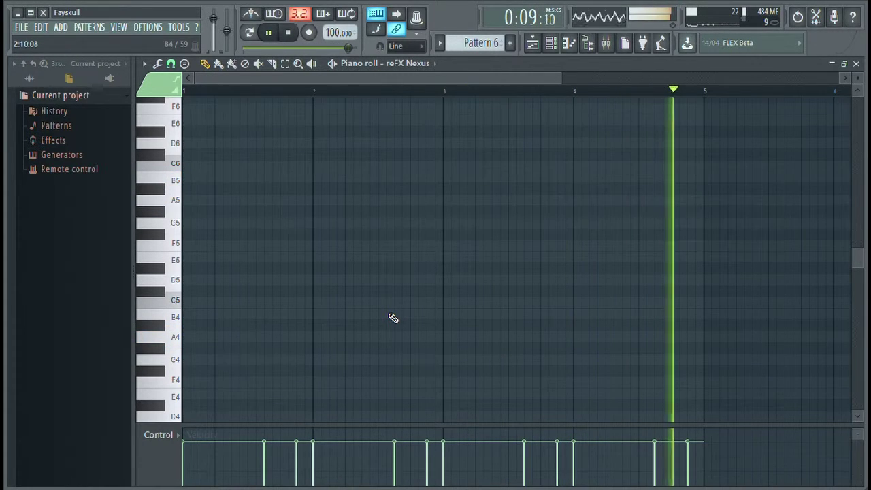
{"action": "key", "text": "ctrl+Down"}
{"action": "key", "text": "ctrl+Down"}
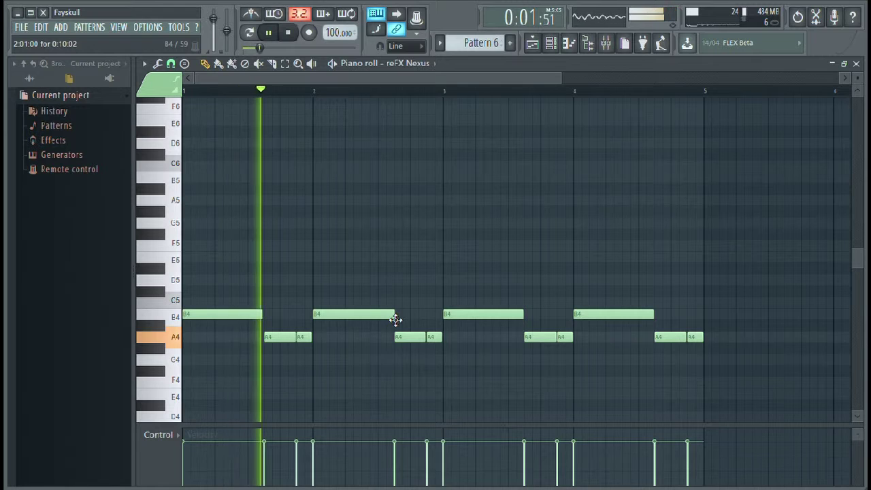
Step: Transpose the whole bass line down one octave to B3 and A3 and adjust the end of bar 2's B3 note
{"action": "key", "text": "ctrl+Down"}
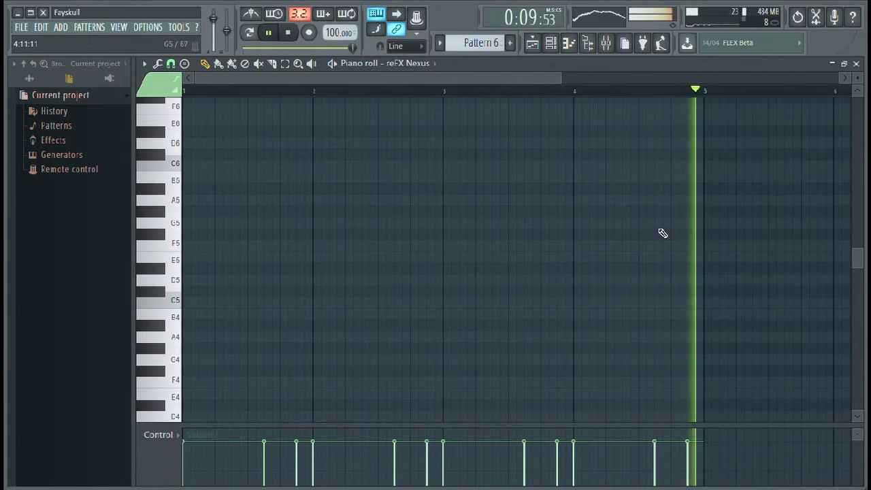
{"action": "scroll", "coordinate": [661, 233], "scroll_direction": "down", "scroll_amount": 4}
{"action": "mouse_move", "coordinate": [401, 314]}
{"action": "left_mouse_down"}
{"action": "mouse_move", "coordinate": [447, 313]}
{"action": "mouse_move", "coordinate": [400, 345]}
{"action": "left_mouse_up"}
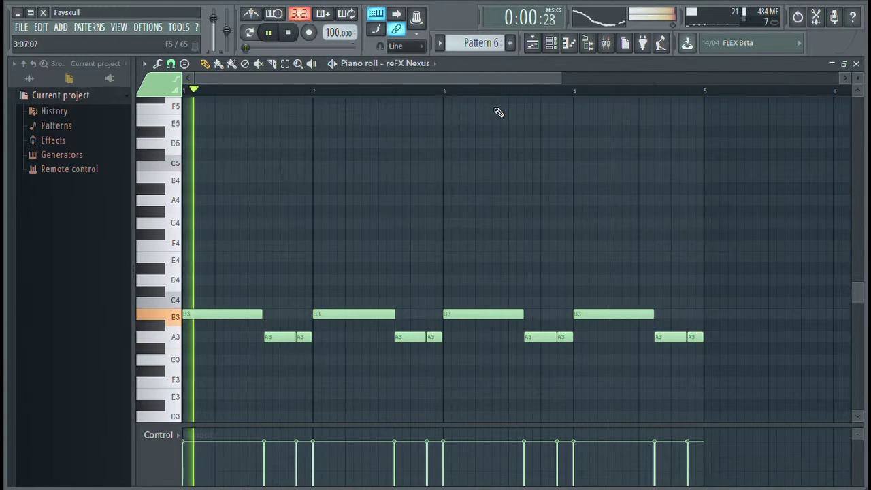
Step: Open the snare pattern and add one short C5 snare hit half a beat after bar 2's last hit
{"action": "left_click", "coordinate": [532, 44]}
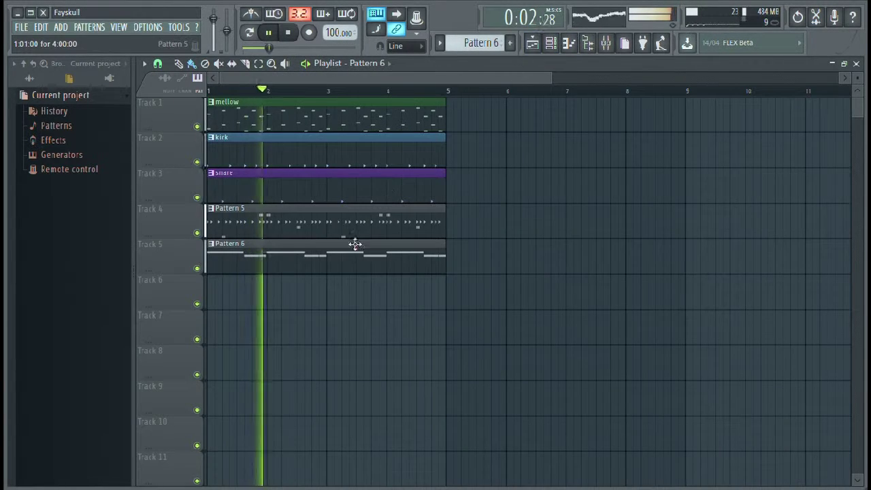
{"action": "double_click", "coordinate": [336, 200]}
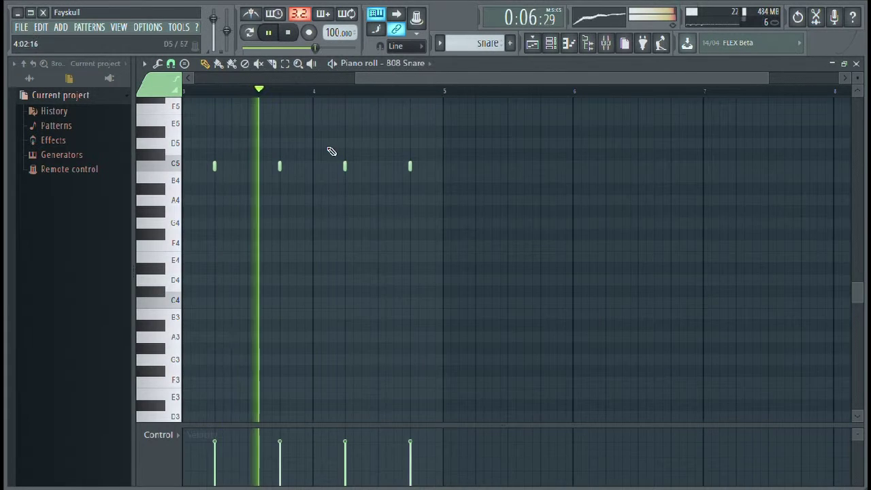
{"action": "left_click_drag", "start_coordinate": [405, 79], "coordinate": [188, 122]}
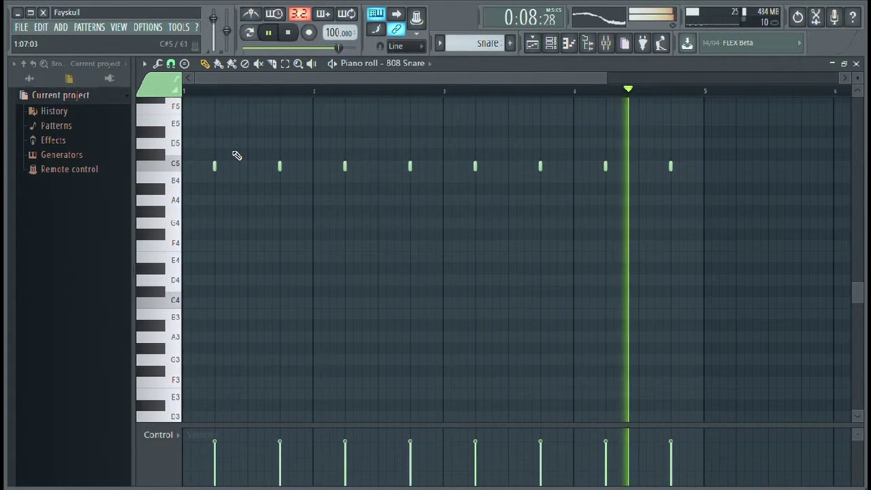
{"action": "left_click", "coordinate": [235, 155]}
{"action": "right_click", "coordinate": [275, 155]}
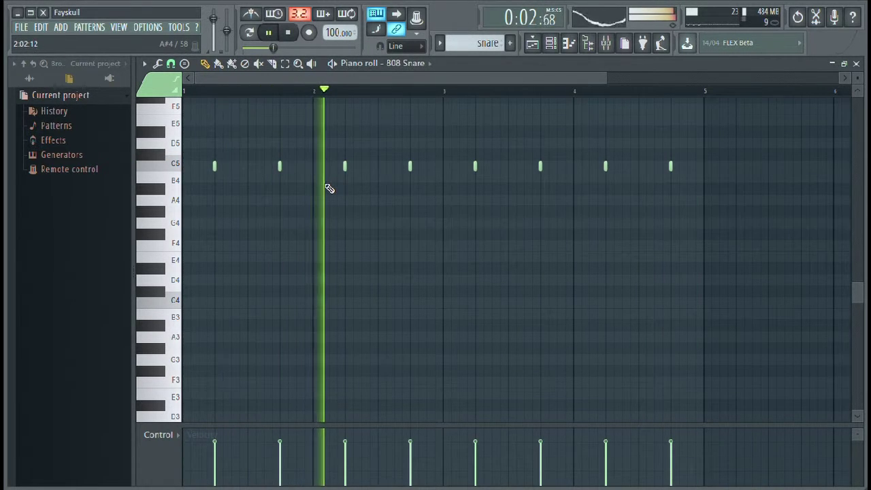
{"action": "left_click", "coordinate": [432, 168]}
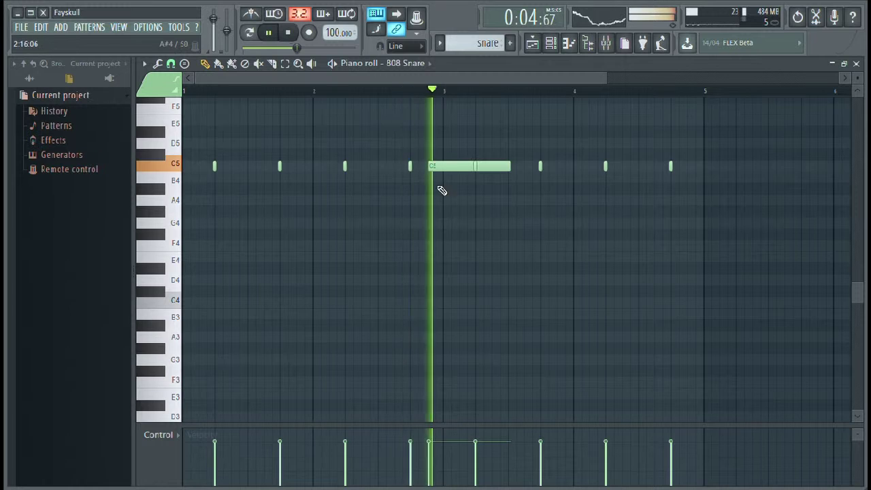
{"action": "right_click", "coordinate": [451, 169]}
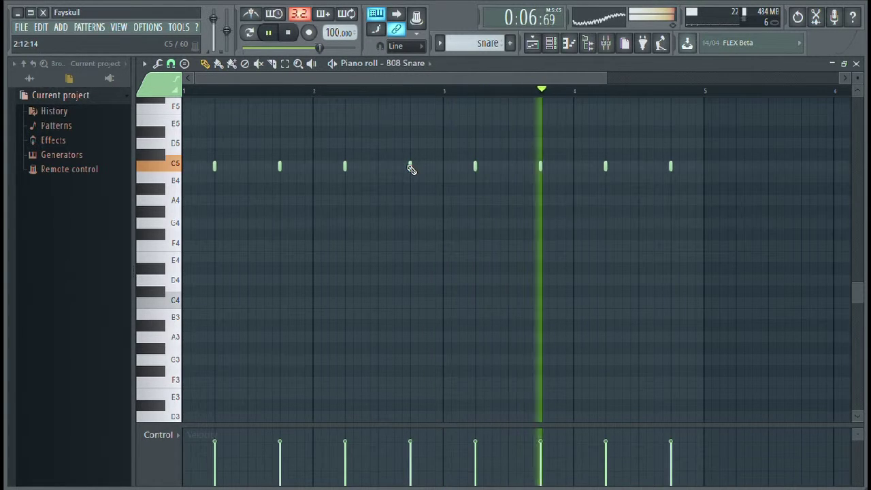
{"action": "left_click_drag", "start_coordinate": [418, 174], "coordinate": [431, 178]}
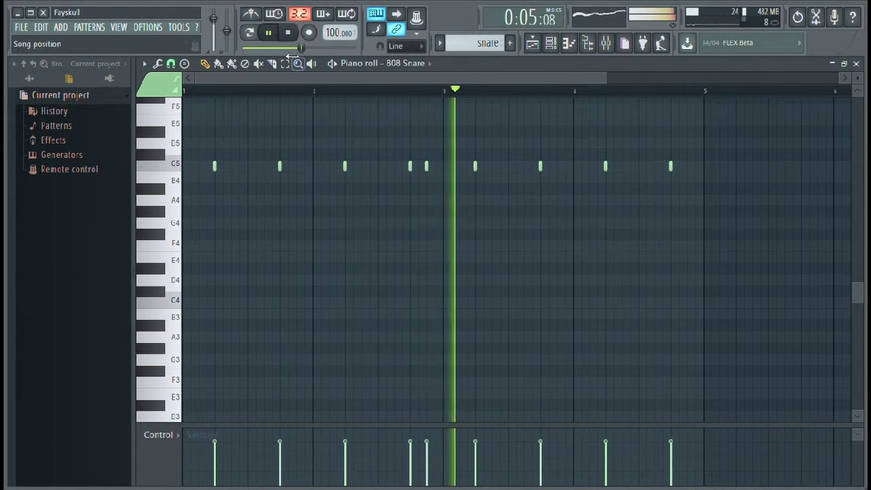
Step: Play the snare pattern on its own and add two closely spaced C5 hits at the end of bar 4
{"action": "left_click", "coordinate": [251, 33]}
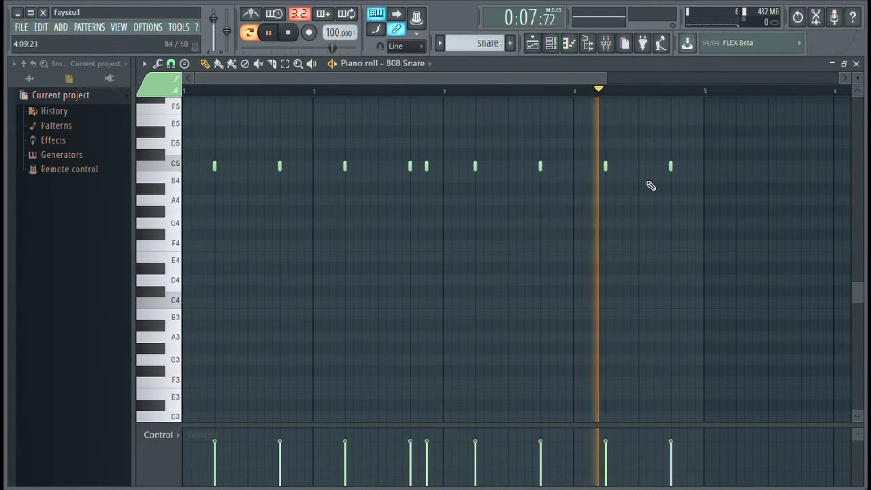
{"action": "left_click", "coordinate": [692, 170]}
{"action": "left_click", "coordinate": [698, 168]}
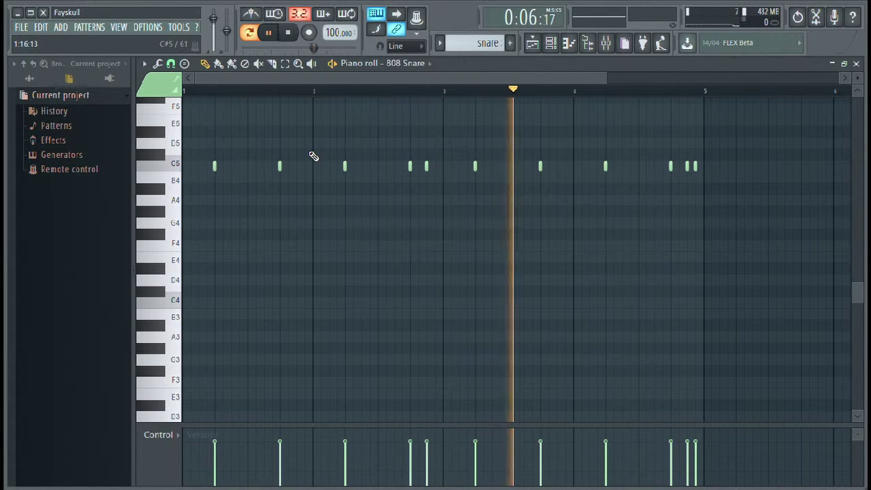
Step: Adjust the 808 Snare channel's volume in the channel rack and return to its piano roll
{"action": "left_click", "coordinate": [550, 43]}
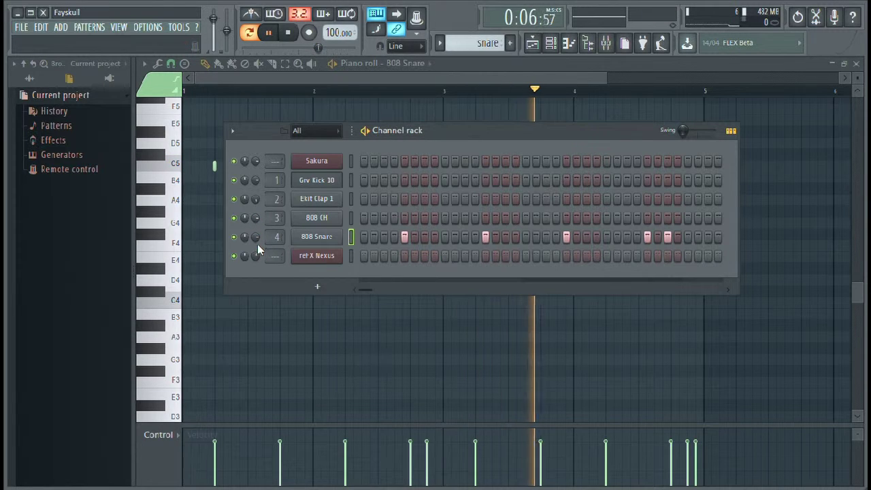
{"action": "left_click_drag", "start_coordinate": [256, 239], "coordinate": [256, 237]}
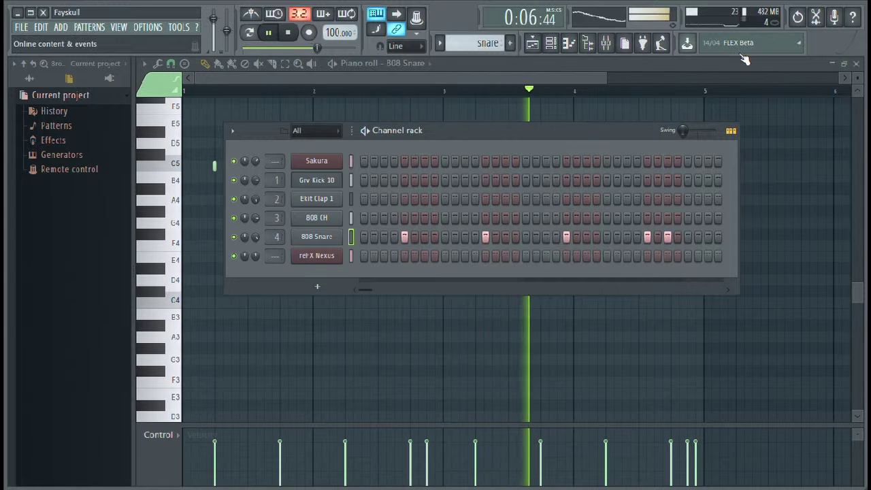
{"action": "left_click", "coordinate": [620, 62]}
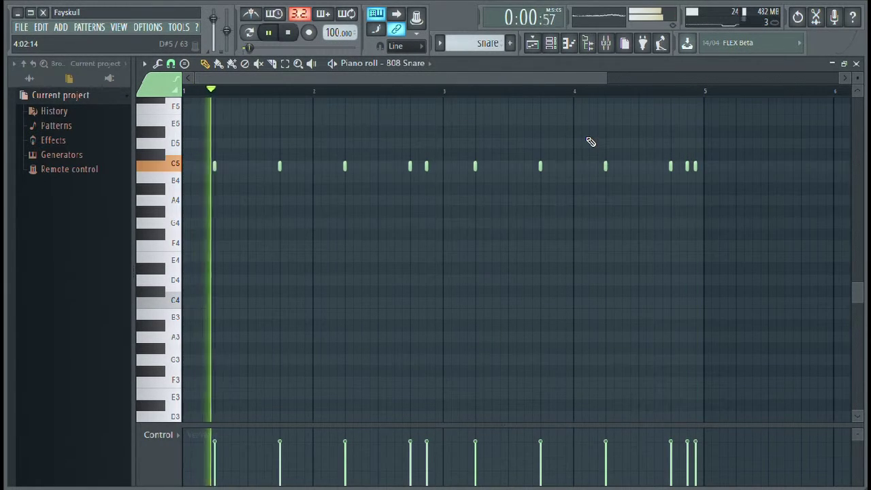
Step: Open the Pattern 6 bass line, slightly shorten the first A3 note in bar 3 and return to the playlist
{"action": "left_click", "coordinate": [533, 44]}
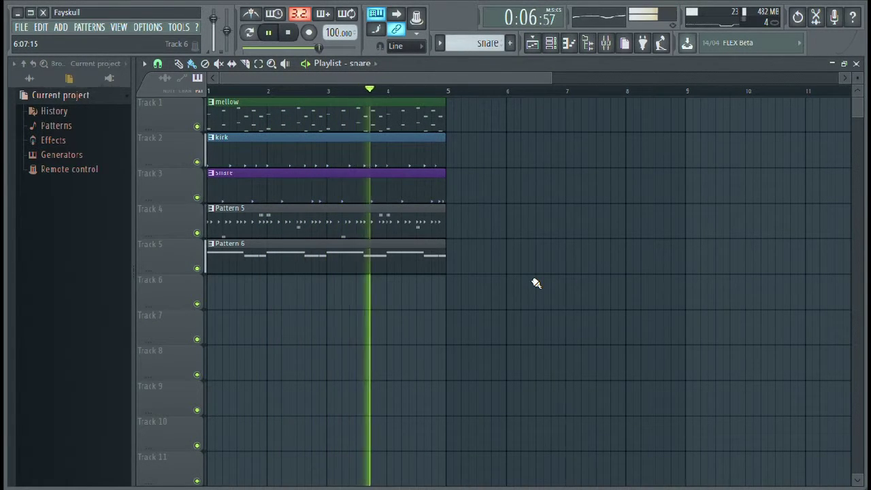
{"action": "double_click", "coordinate": [392, 272]}
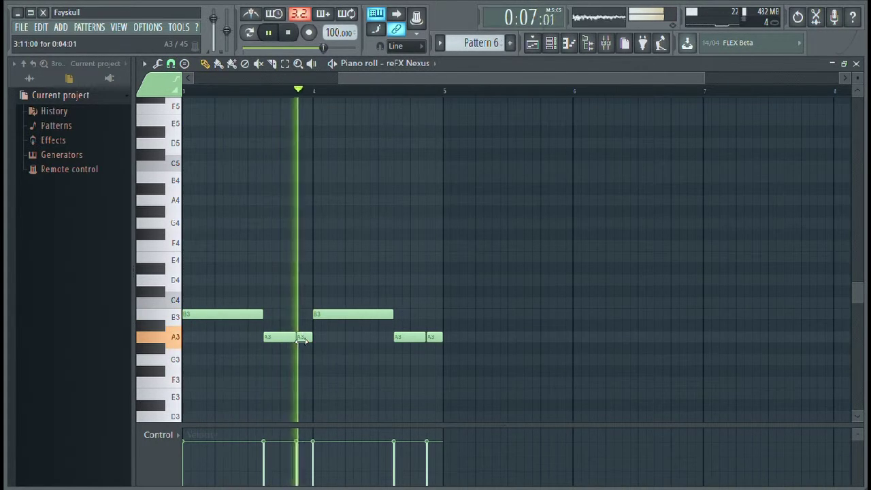
{"action": "left_click_drag", "start_coordinate": [302, 340], "coordinate": [299, 347]}
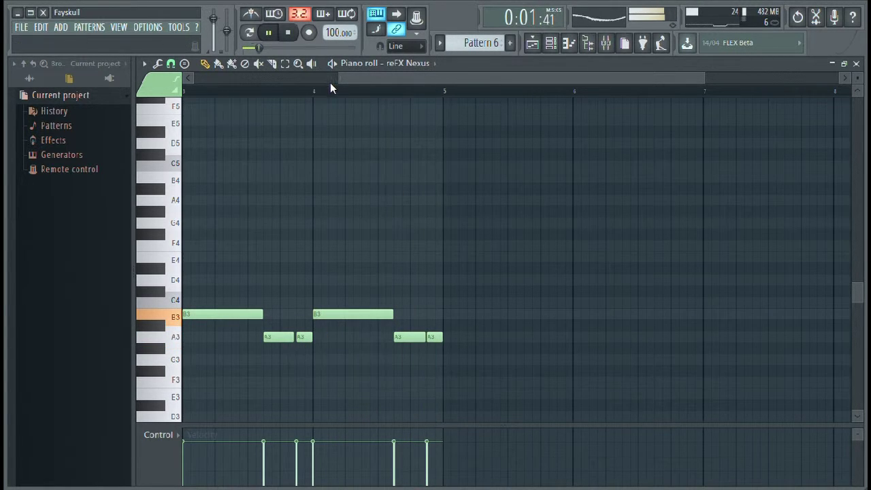
{"action": "left_click_drag", "start_coordinate": [338, 82], "coordinate": [191, 84]}
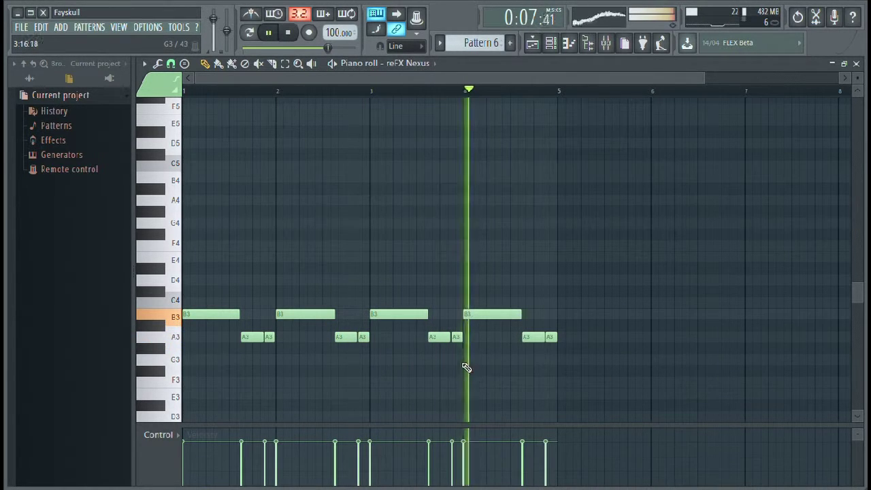
{"action": "left_click", "coordinate": [530, 47]}
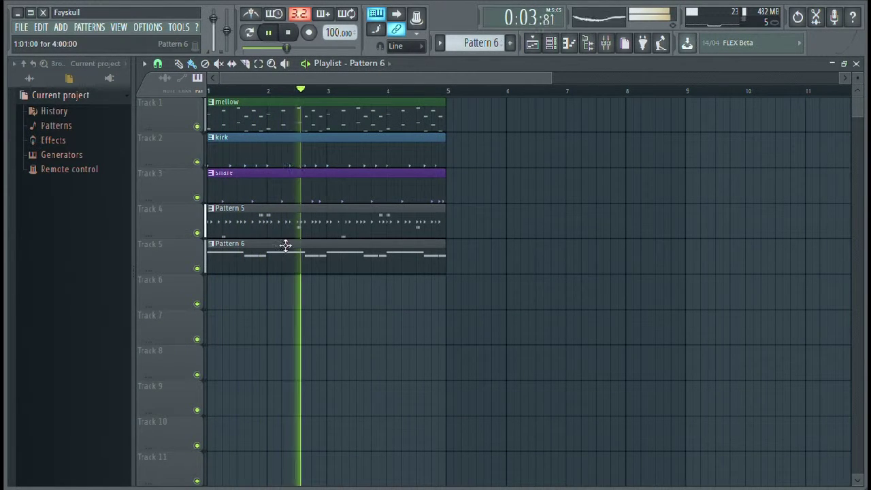
Step: Browse the sample library's percussion sounds and preview Pap Clap, Grv Perc 14 and Grv Perc 13
{"action": "left_click", "coordinate": [29, 78]}
{"action": "left_click", "coordinate": [72, 224]}
{"action": "left_click", "coordinate": [77, 332]}
{"action": "scroll", "coordinate": [84, 361], "scroll_direction": "down", "scroll_amount": 8}
{"action": "left_click", "coordinate": [80, 321]}
{"action": "left_click", "coordinate": [85, 309]}
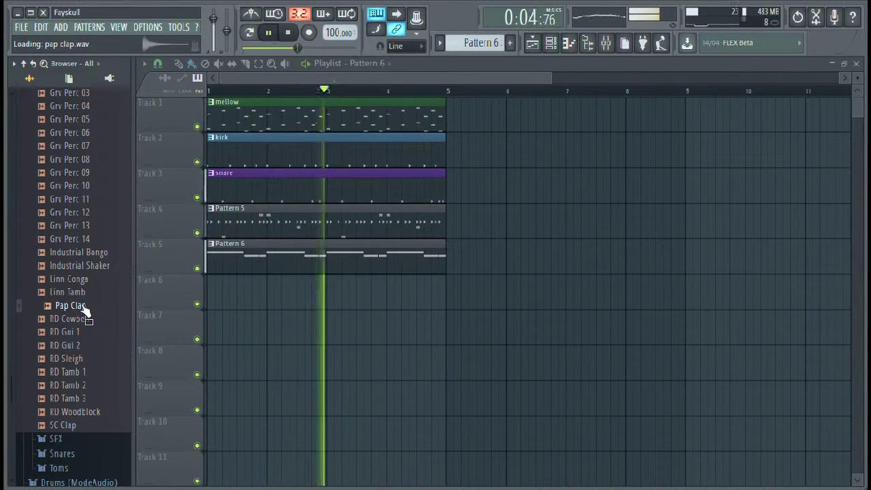
{"action": "left_click", "coordinate": [76, 241]}
{"action": "left_click", "coordinate": [75, 226]}
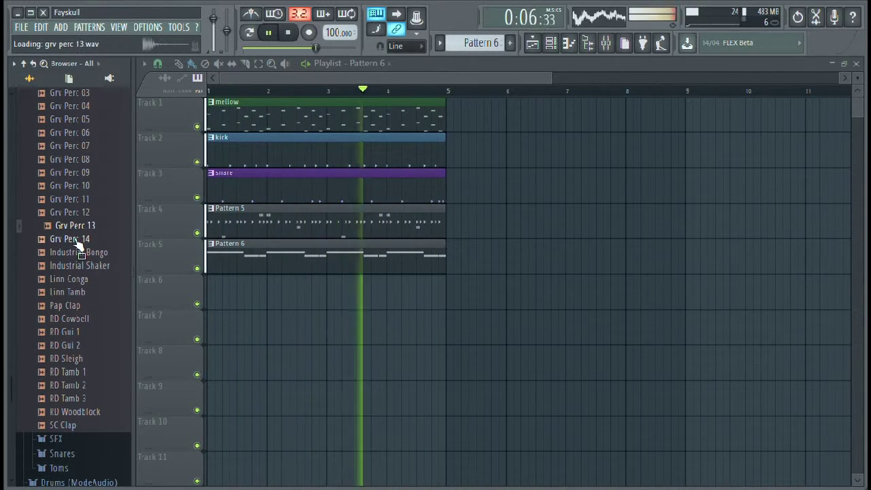
Step: Look through further drum sample folders, including Rims in the Drums (ModeAudio) pack
{"action": "left_click", "coordinate": [73, 440]}
{"action": "scroll", "coordinate": [75, 443], "scroll_direction": "down", "scroll_amount": 5}
{"action": "left_click", "coordinate": [68, 247]}
{"action": "left_click", "coordinate": [73, 274]}
{"action": "left_click", "coordinate": [59, 111]}
{"action": "left_click", "coordinate": [54, 215]}
{"action": "left_click", "coordinate": [101, 241]}
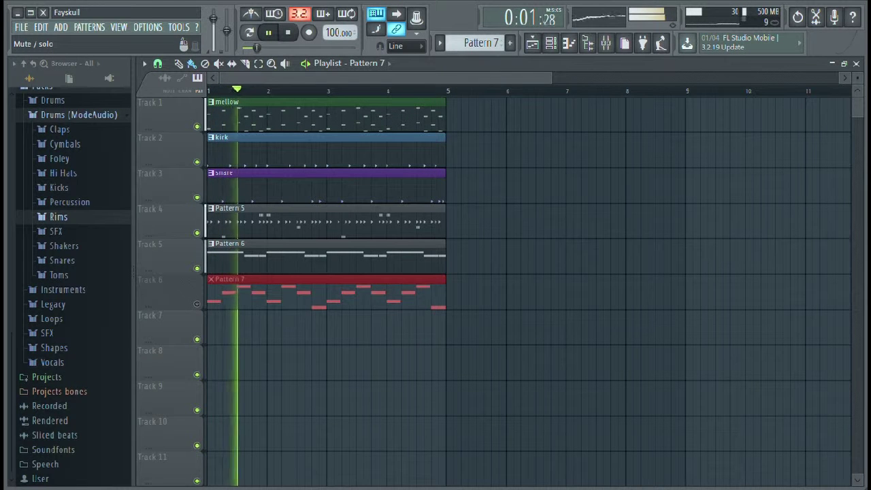
Step: Unmute the Pattern 7 track, select all channels in the channel rack and clear their mixer track assignments
{"action": "left_click", "coordinate": [197, 304]}
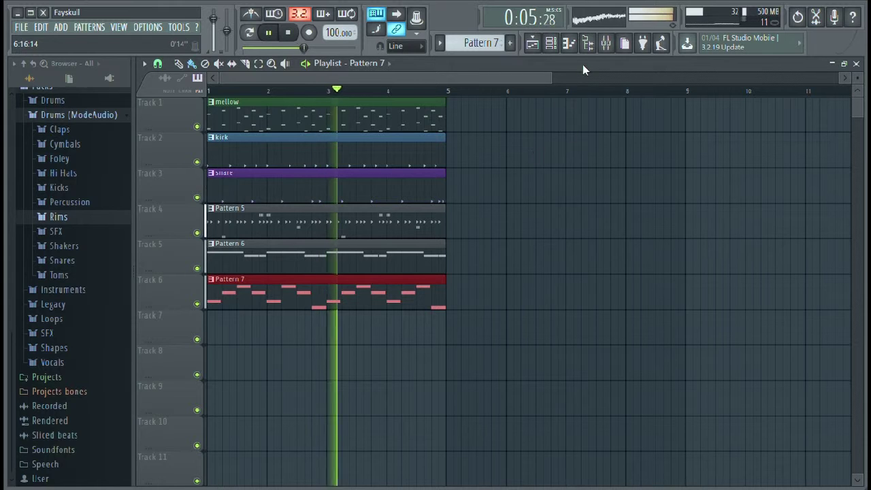
{"action": "left_click", "coordinate": [551, 44]}
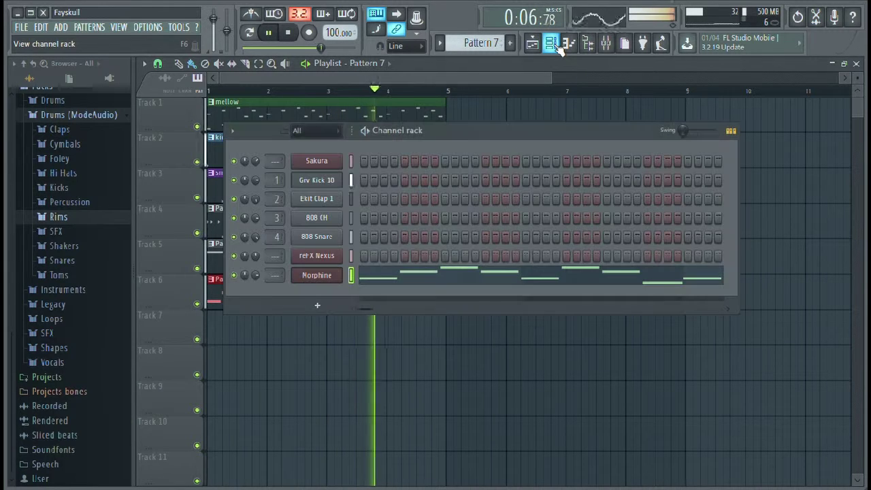
{"action": "double_click", "coordinate": [352, 160]}
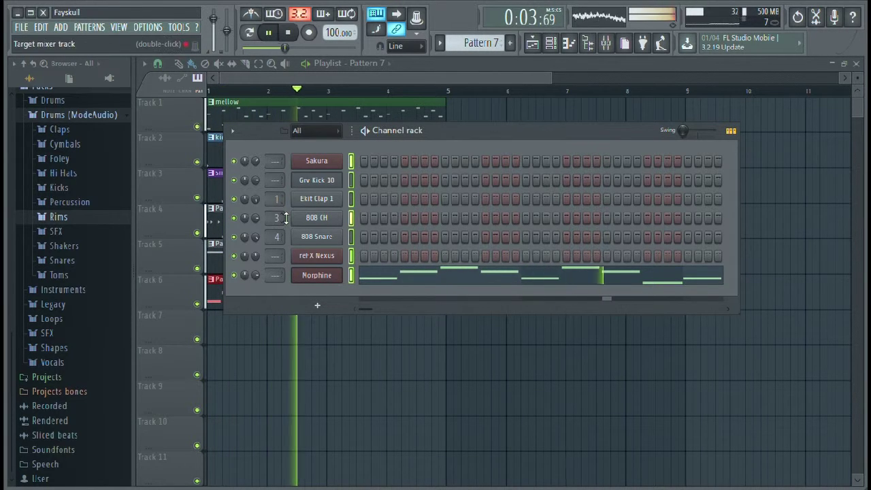
{"action": "left_click_drag", "start_coordinate": [282, 203], "coordinate": [285, 249]}
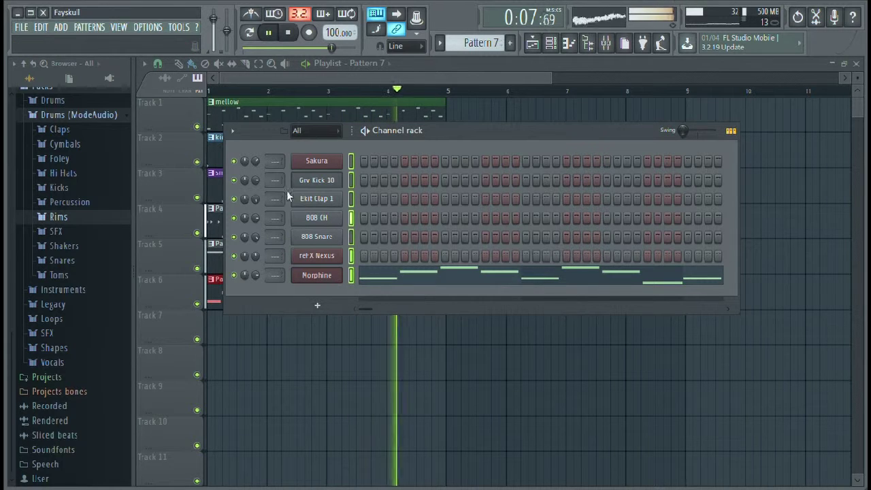
Step: Route Sakura to mixer insert 1 and Grv Kick 10 to insert 2, and delete the Ekit Clap 1 channel
{"action": "left_click_drag", "start_coordinate": [283, 162], "coordinate": [283, 201]}
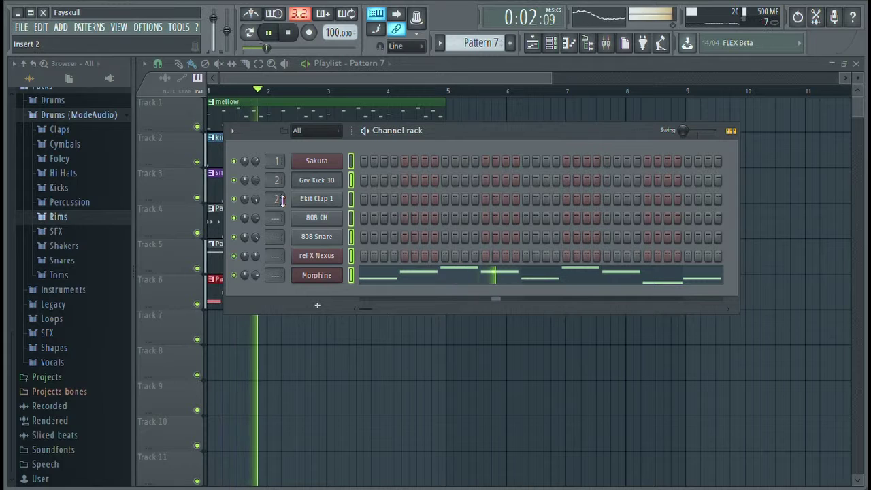
{"action": "left_click", "coordinate": [309, 197]}
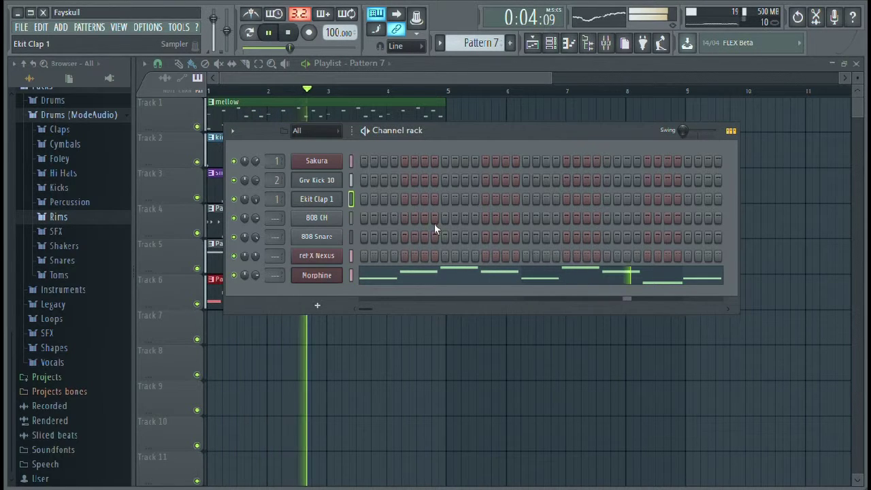
{"action": "left_click", "coordinate": [469, 282]}
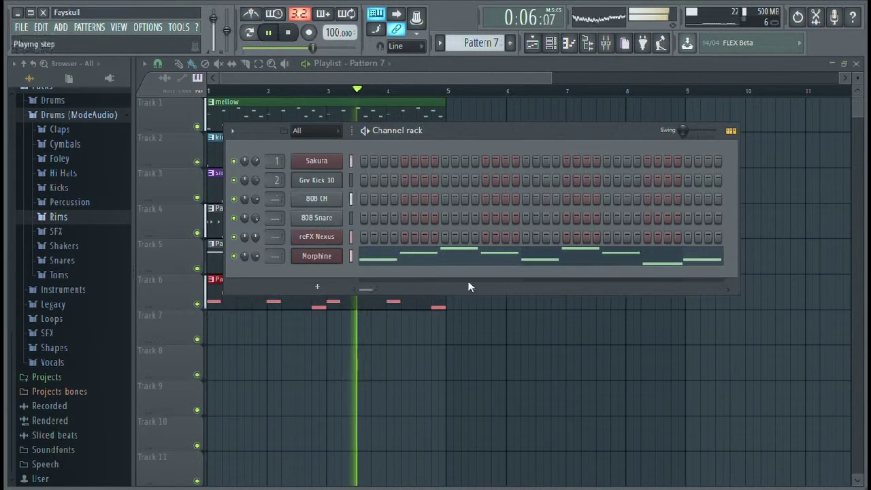
Step: Route 808 CH, 808 Snare, reFX Nexus and Morphine to mixer inserts 3, 4, 5 and 6, and return to the playlist
{"action": "left_click_drag", "start_coordinate": [281, 208], "coordinate": [282, 222]}
{"action": "scroll", "coordinate": [282, 222], "scroll_direction": "up", "scroll_amount": 2}
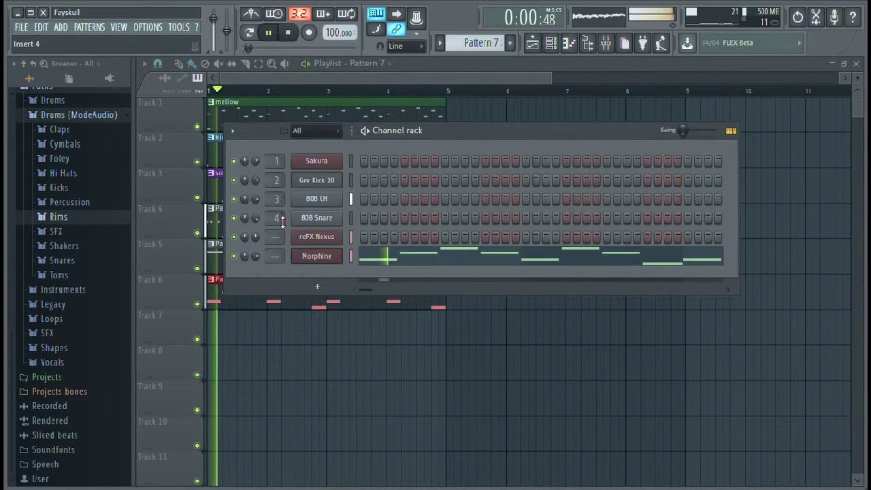
{"action": "scroll", "coordinate": [283, 244], "scroll_direction": "up", "scroll_amount": 4}
{"action": "scroll", "coordinate": [282, 237], "scroll_direction": "up", "scroll_amount": 1}
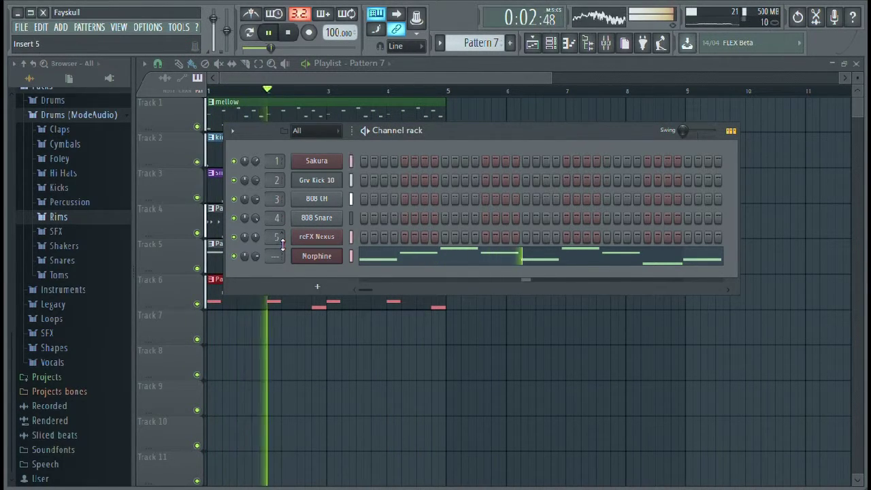
{"action": "scroll", "coordinate": [283, 256], "scroll_direction": "up", "scroll_amount": 6}
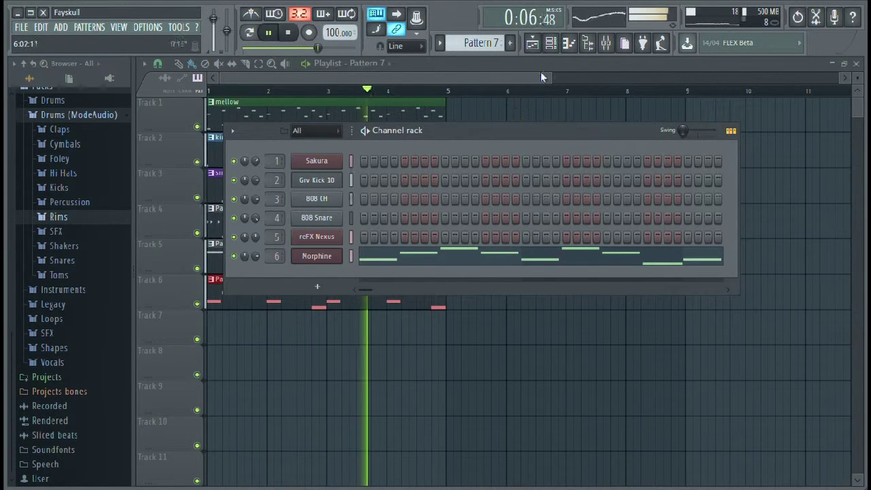
{"action": "left_click", "coordinate": [532, 47]}
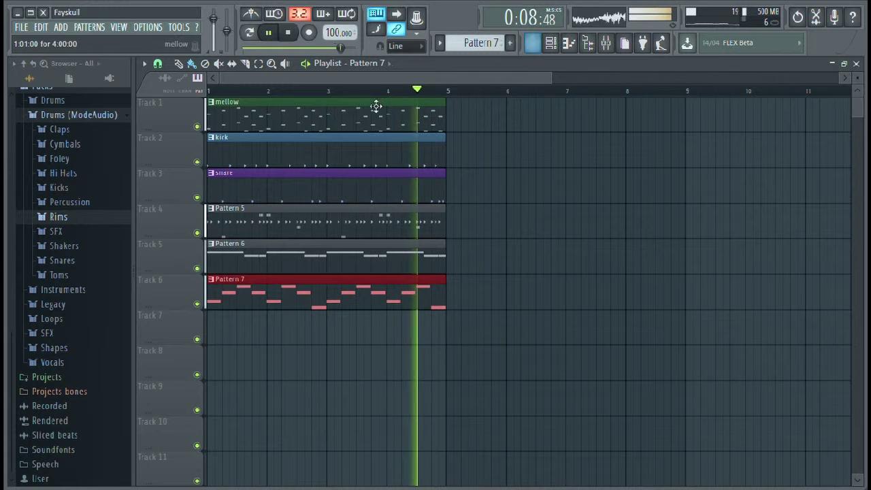
Step: Solo insert 1 in the mixer, load Fruity Reeverb 2 in its first effect slot and adjust the wet level
{"action": "left_click", "coordinate": [605, 45]}
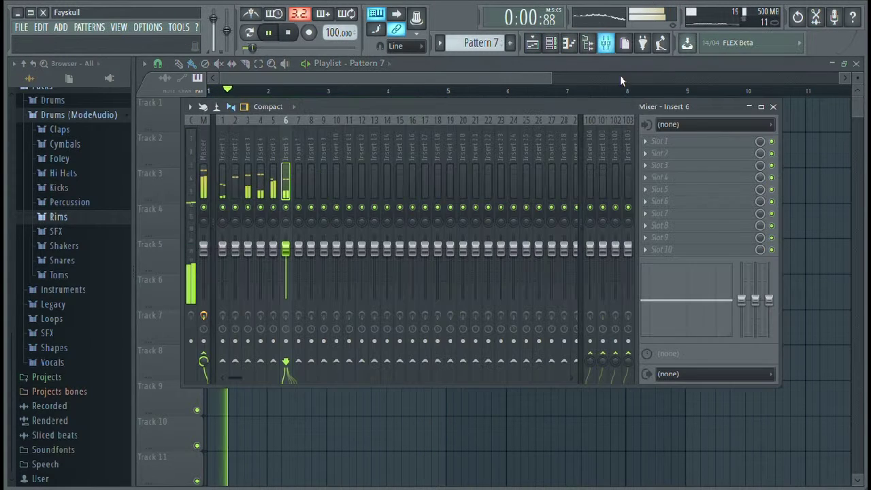
{"action": "right_click", "coordinate": [223, 207]}
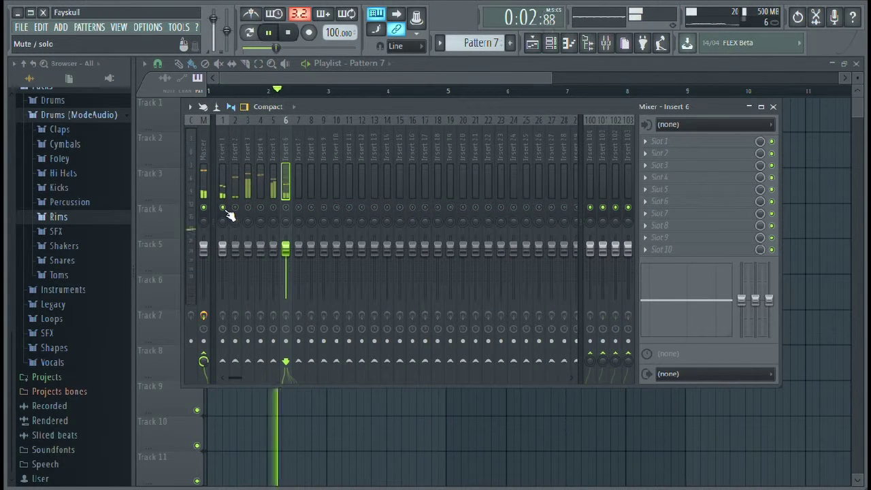
{"action": "left_click", "coordinate": [223, 157]}
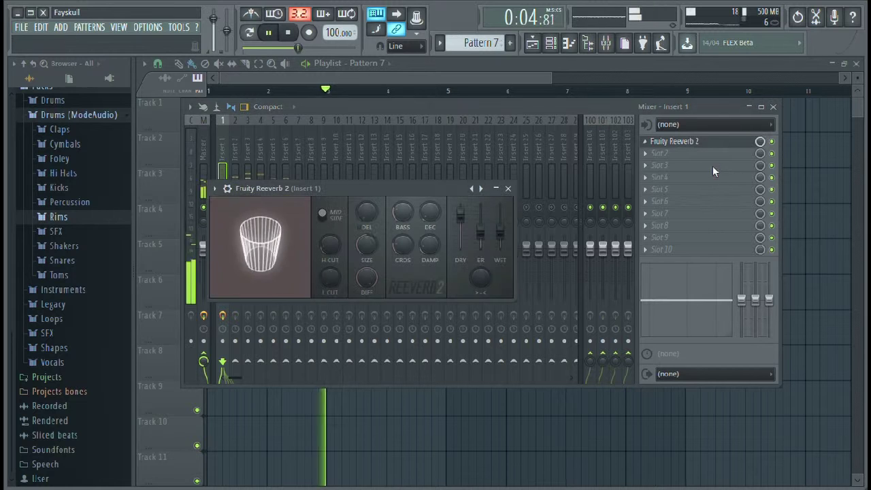
{"action": "left_click_drag", "start_coordinate": [502, 236], "coordinate": [502, 243]}
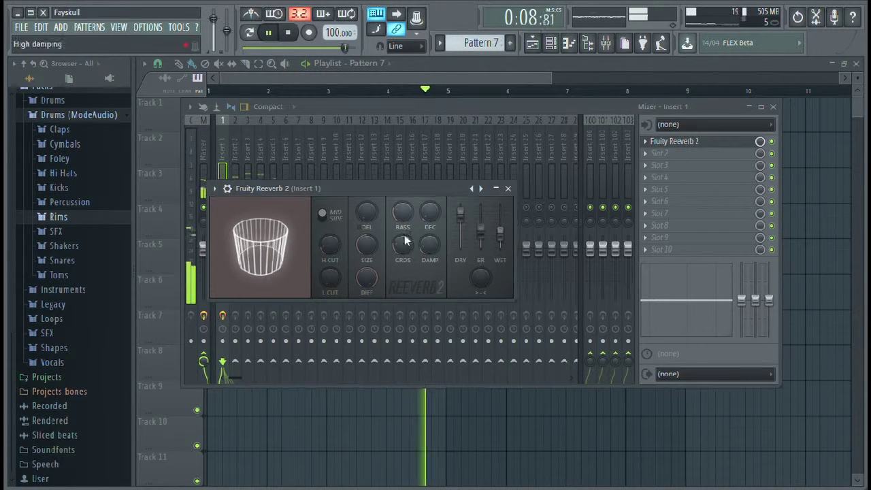
Step: Set Fruity Reeverb 2's high cut to about 13.7 kHz, adjust its low cut and set the decay to about 2.7 sec
{"action": "mouse_move", "coordinate": [328, 246]}
{"action": "left_mouse_down"}
{"action": "mouse_move", "coordinate": [328, 271]}
{"action": "mouse_move", "coordinate": [328, 247]}
{"action": "left_mouse_up"}
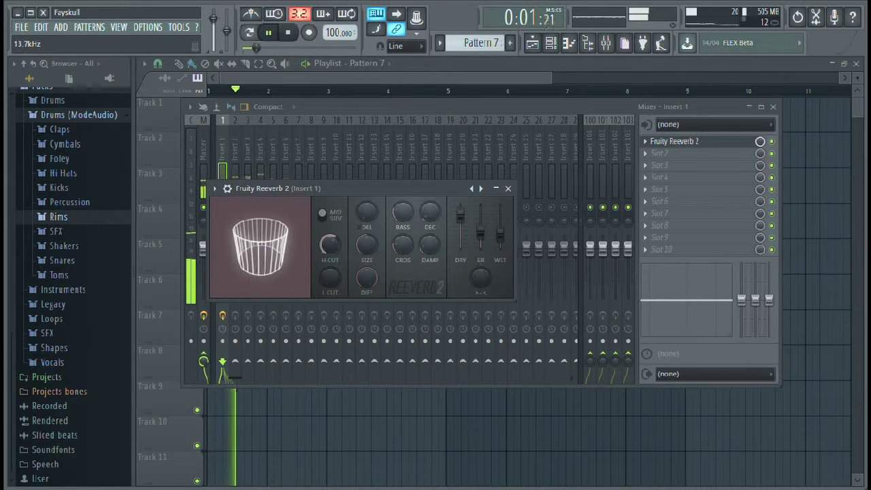
{"action": "mouse_move", "coordinate": [333, 294]}
{"action": "left_mouse_down"}
{"action": "mouse_move", "coordinate": [333, 279]}
{"action": "mouse_move", "coordinate": [332, 290]}
{"action": "left_mouse_up"}
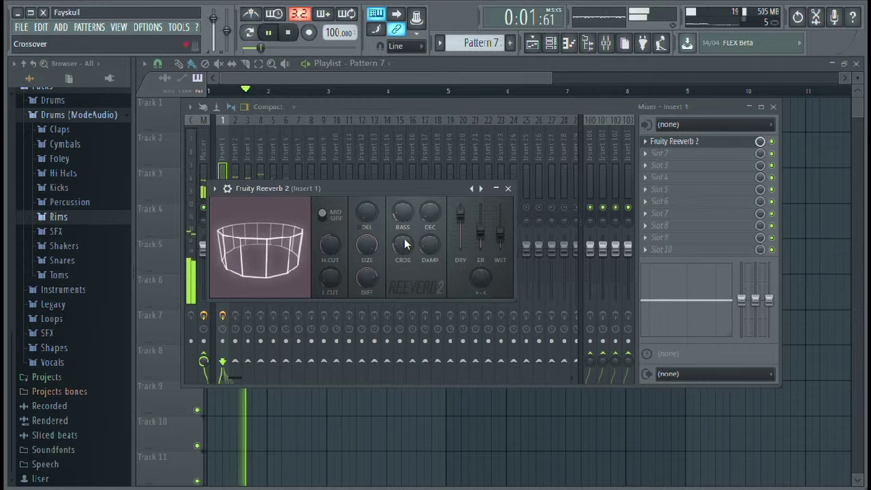
{"action": "left_click_drag", "start_coordinate": [404, 243], "coordinate": [428, 207]}
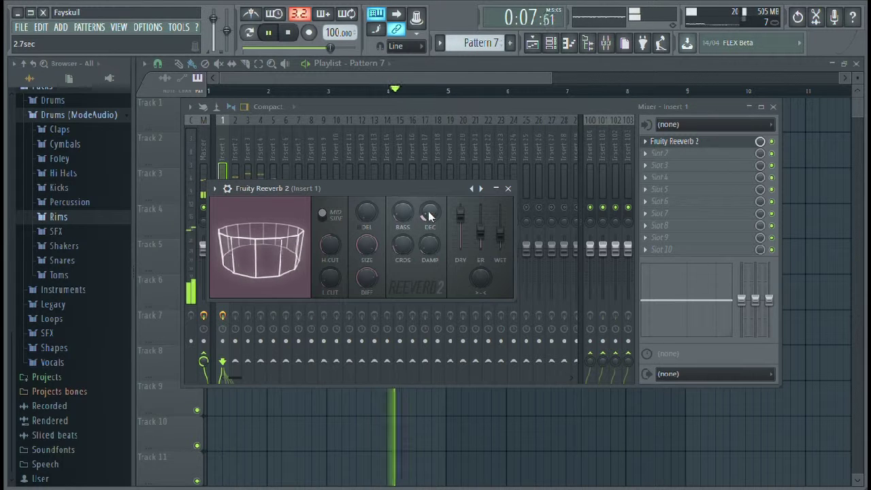
Step: Audition the Fruity Reeverb 2 presets, including Cathedral, Default, Drum Room and The Venue
{"action": "left_click", "coordinate": [481, 188]}
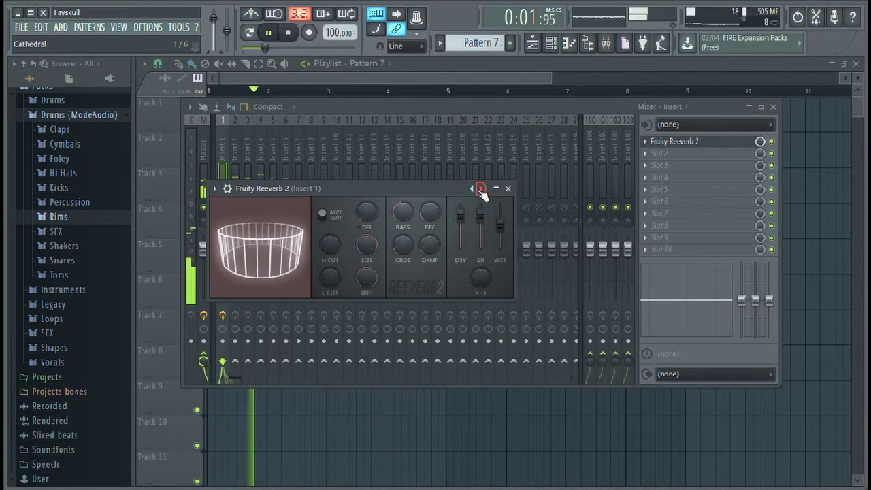
{"action": "left_click", "coordinate": [481, 188]}
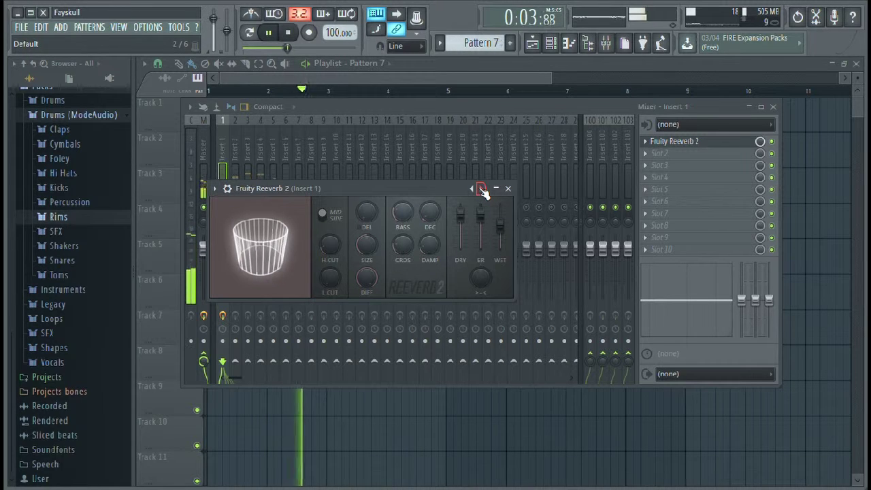
{"action": "left_click", "coordinate": [481, 189]}
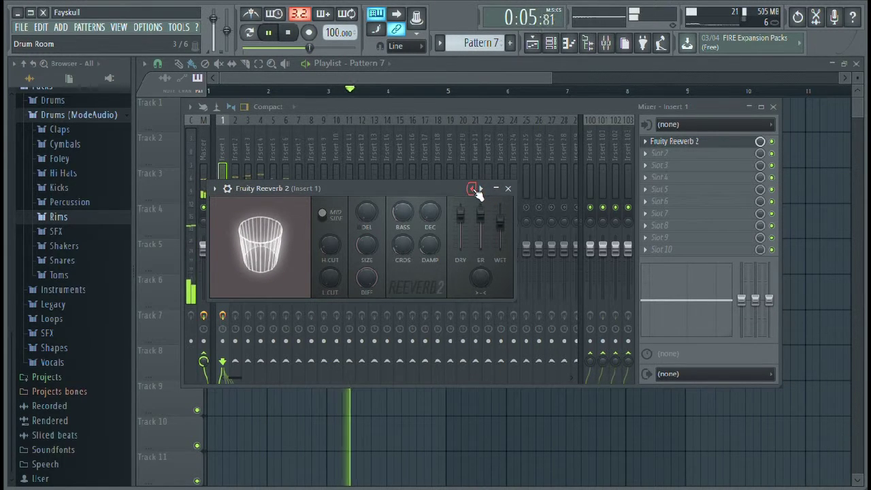
{"action": "left_click", "coordinate": [478, 190]}
{"action": "left_click", "coordinate": [478, 190]}
{"action": "left_click", "coordinate": [479, 191]}
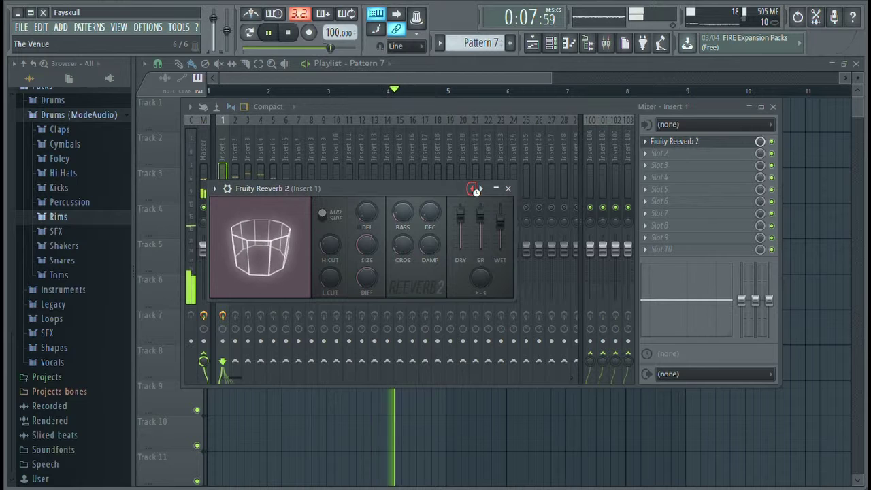
{"action": "left_click", "coordinate": [478, 191]}
{"action": "left_click", "coordinate": [482, 190]}
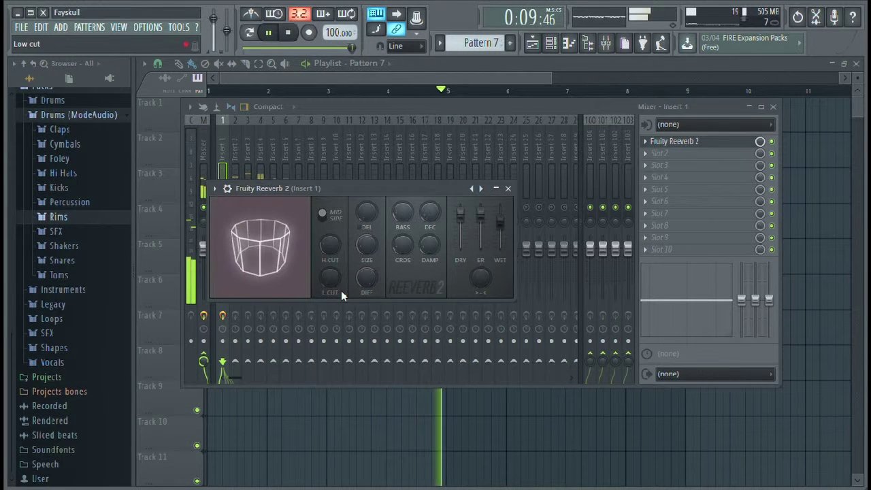
Step: Switch the reverb on insert 1 back to an earlier preset, enlarge its room size and set the low cut to 359 Hz
{"action": "left_click", "coordinate": [471, 189]}
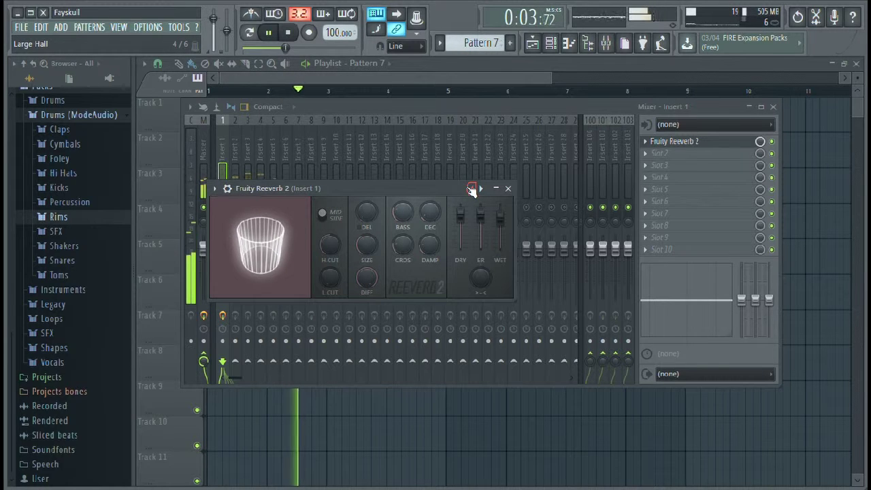
{"action": "left_click", "coordinate": [471, 189]}
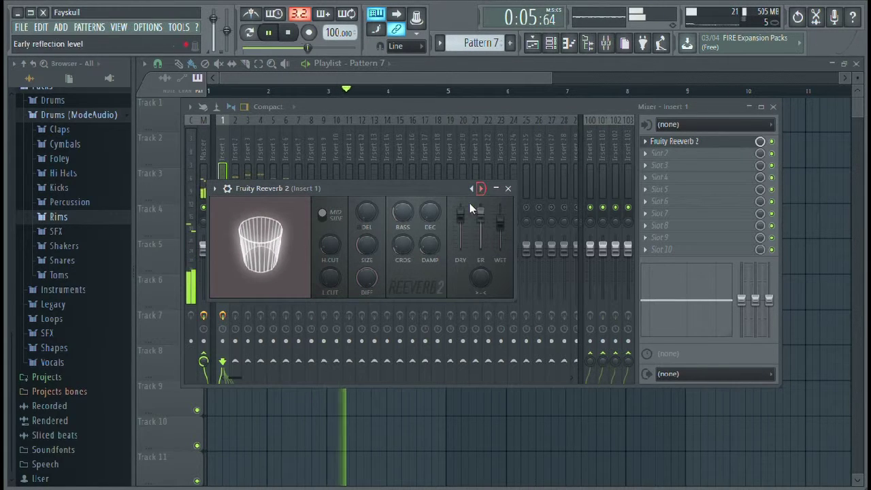
{"action": "left_click_drag", "start_coordinate": [373, 246], "coordinate": [374, 218]}
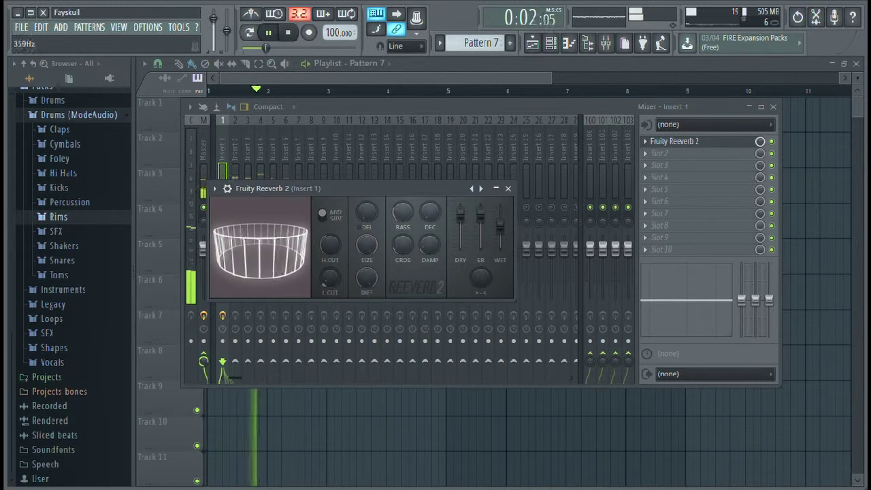
{"action": "left_click", "coordinate": [509, 189]}
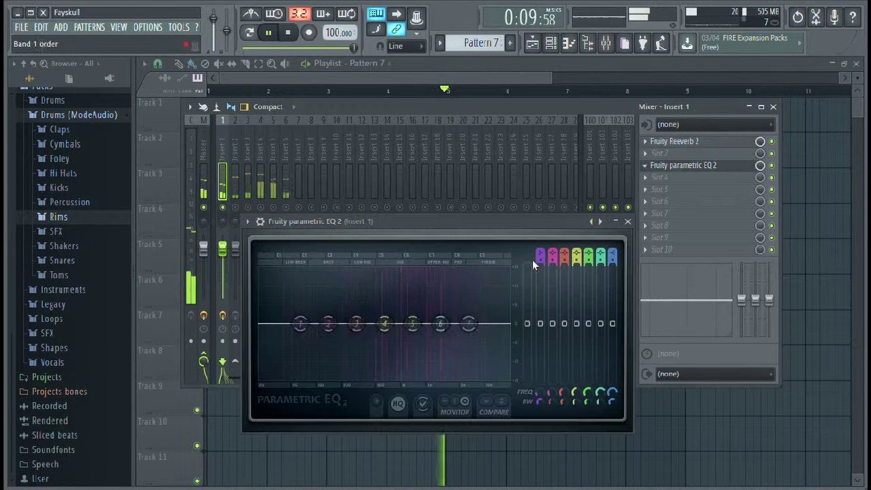
Step: Add Fruity parametric EQ 2 in insert 1's third effect slot, lower bands 1 and 7 and slightly raise bands 4 to 6
{"action": "left_click_drag", "start_coordinate": [300, 323], "coordinate": [324, 354]}
{"action": "mouse_move", "coordinate": [469, 324]}
{"action": "left_mouse_down"}
{"action": "mouse_move", "coordinate": [502, 331]}
{"action": "mouse_move", "coordinate": [474, 346]}
{"action": "mouse_move", "coordinate": [468, 336]}
{"action": "left_mouse_up"}
{"action": "left_click_drag", "start_coordinate": [413, 325], "coordinate": [379, 318]}
{"action": "left_click_drag", "start_coordinate": [440, 328], "coordinate": [441, 325]}
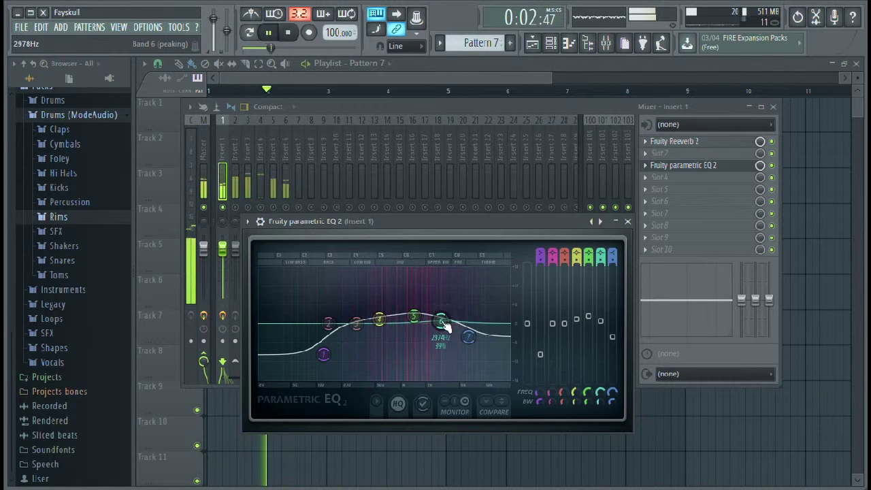
{"action": "left_click", "coordinate": [627, 223]}
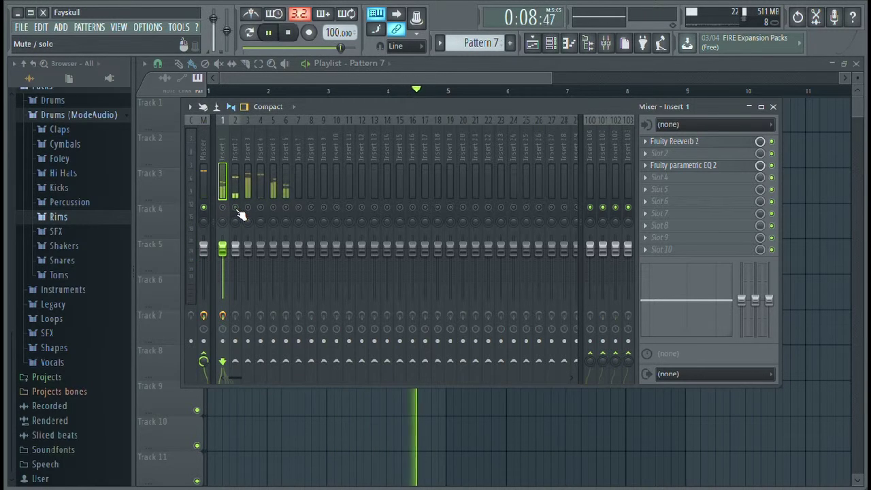
Step: Select mixer insert 2 and load Fruity soft clipper in its first effect slot
{"action": "left_click", "coordinate": [236, 154]}
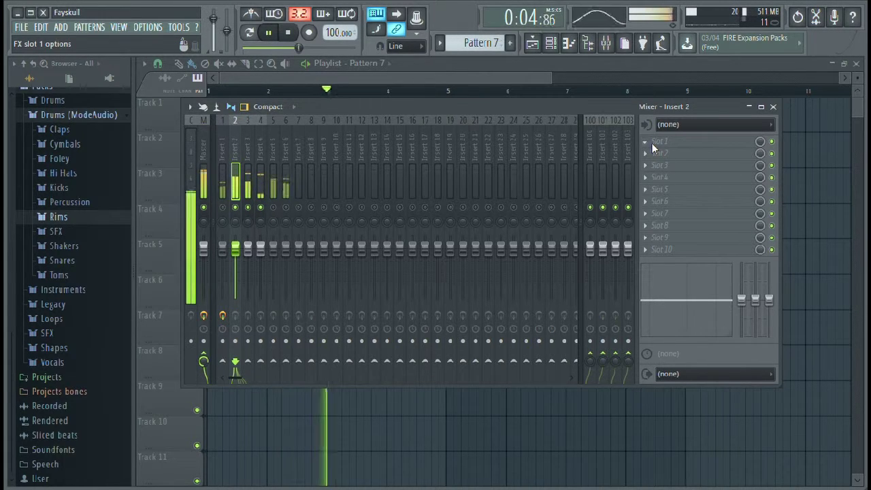
{"action": "left_click", "coordinate": [708, 313]}
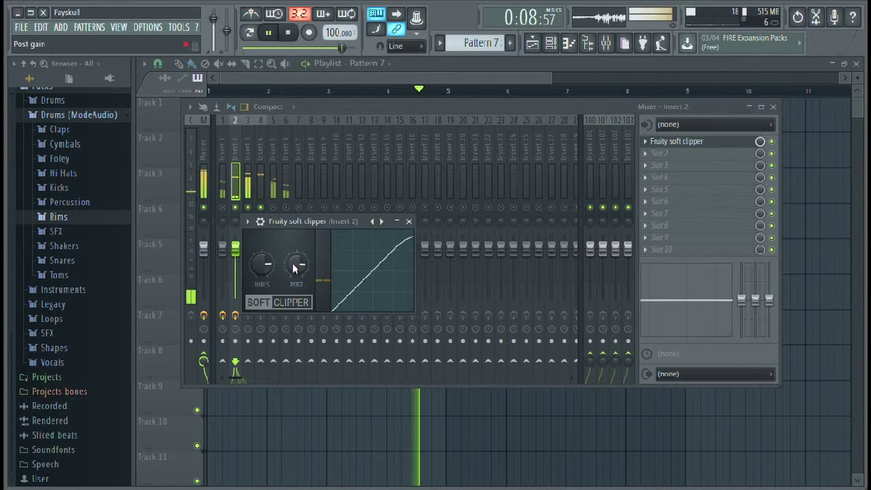
Step: Set the Insert 2 soft clipper's threshold to 0.0 dB and its post gain to 68%, then close the plugin
{"action": "left_click_drag", "start_coordinate": [303, 261], "coordinate": [302, 224]}
{"action": "left_click_drag", "start_coordinate": [268, 267], "coordinate": [268, 228]}
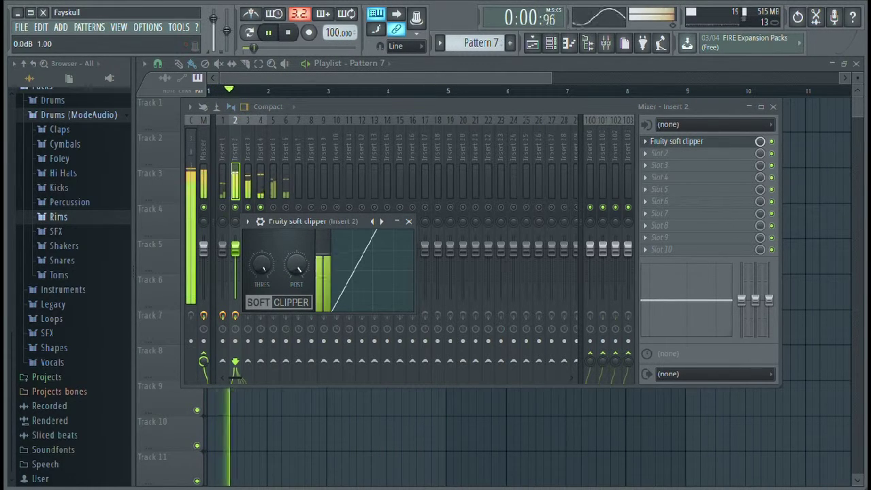
{"action": "left_click_drag", "start_coordinate": [302, 264], "coordinate": [302, 285]}
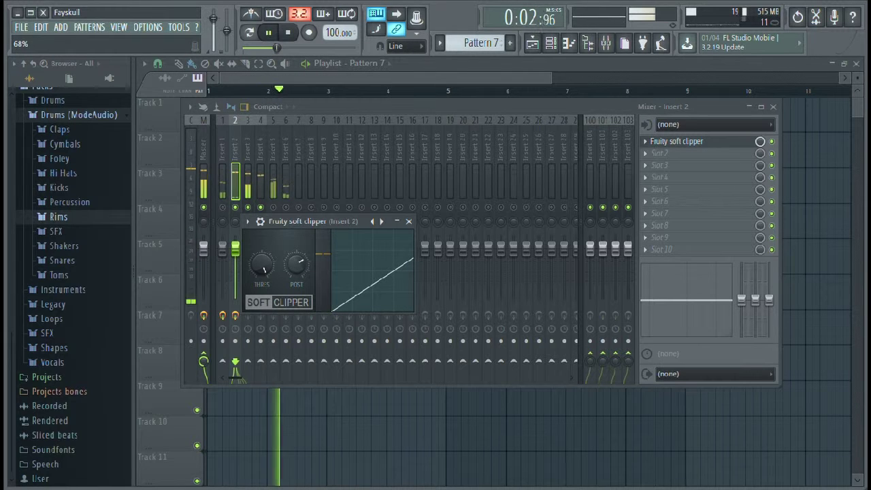
{"action": "left_click", "coordinate": [408, 221]}
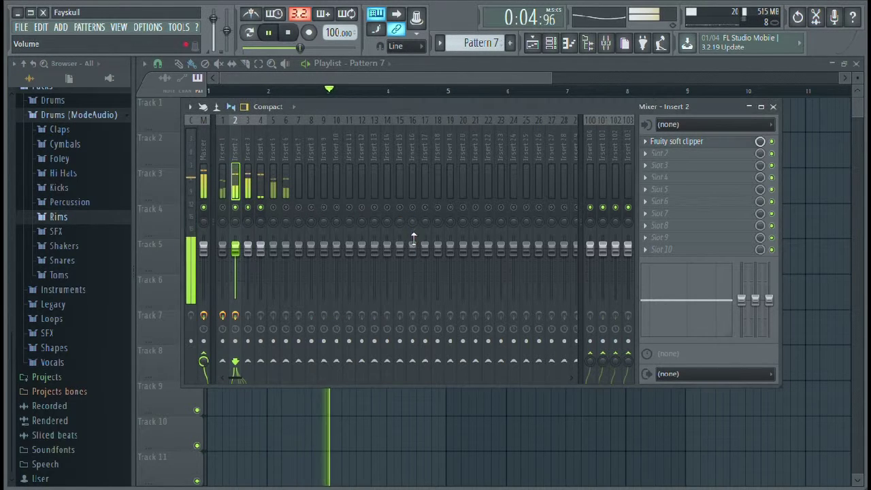
Step: Switch to the kick pattern and raise the Grv Kick 18 channel's levels-adjustment volume to 127%
{"action": "left_click", "coordinate": [704, 67]}
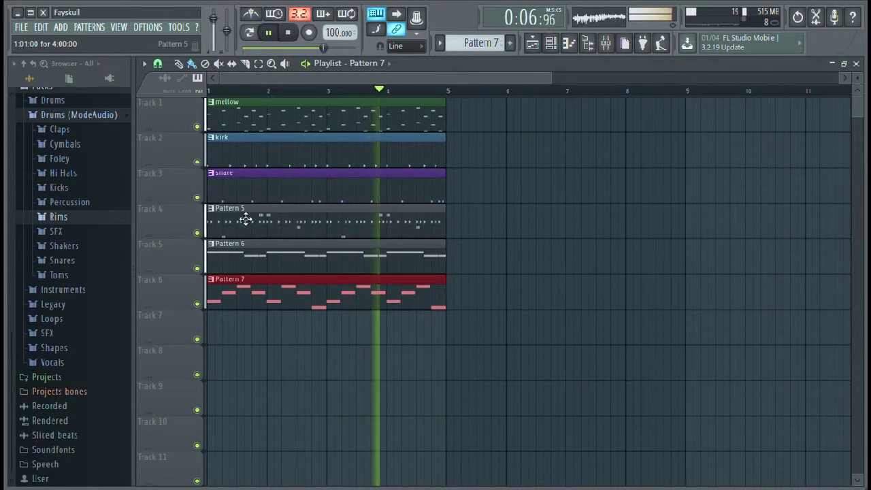
{"action": "left_click", "coordinate": [551, 43]}
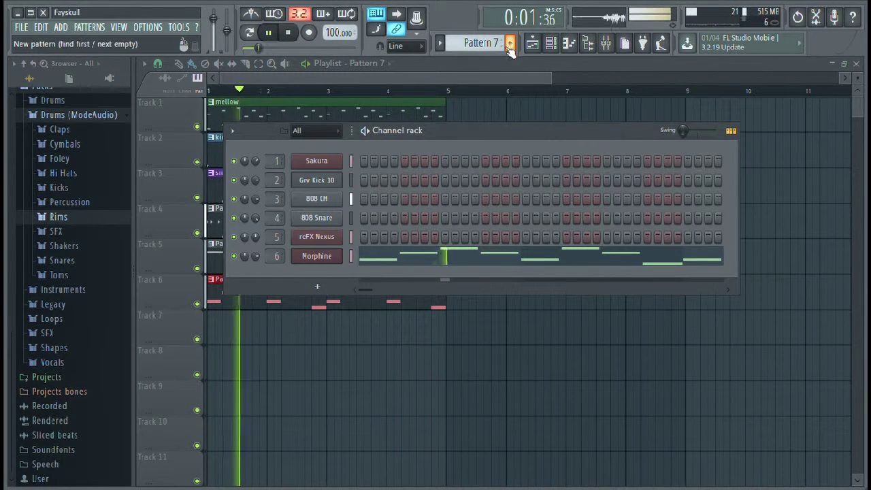
{"action": "scroll", "coordinate": [506, 49], "scroll_direction": "up", "scroll_amount": 4}
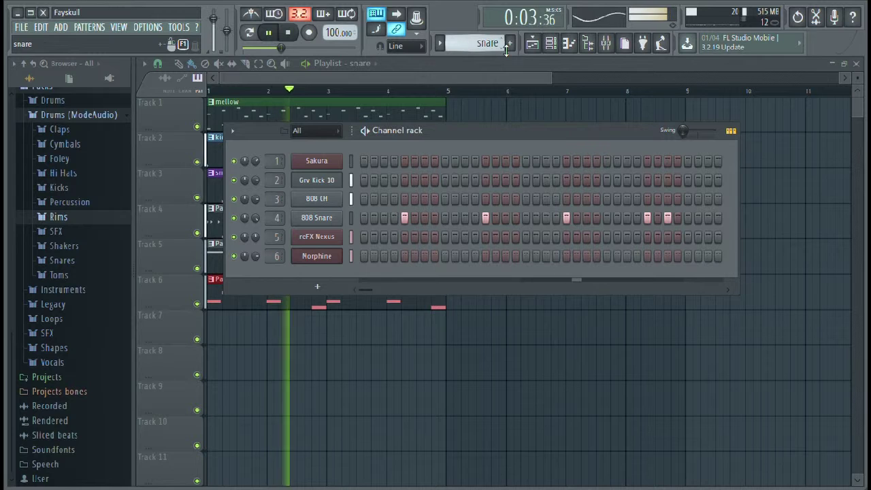
{"action": "scroll", "coordinate": [505, 49], "scroll_direction": "up", "scroll_amount": 1}
{"action": "left_click", "coordinate": [316, 179]}
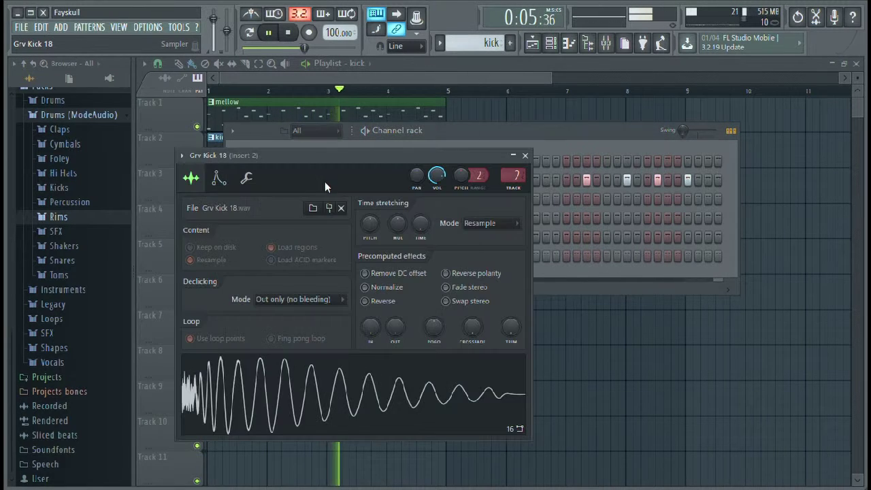
{"action": "left_click", "coordinate": [217, 178]}
{"action": "left_click", "coordinate": [249, 180]}
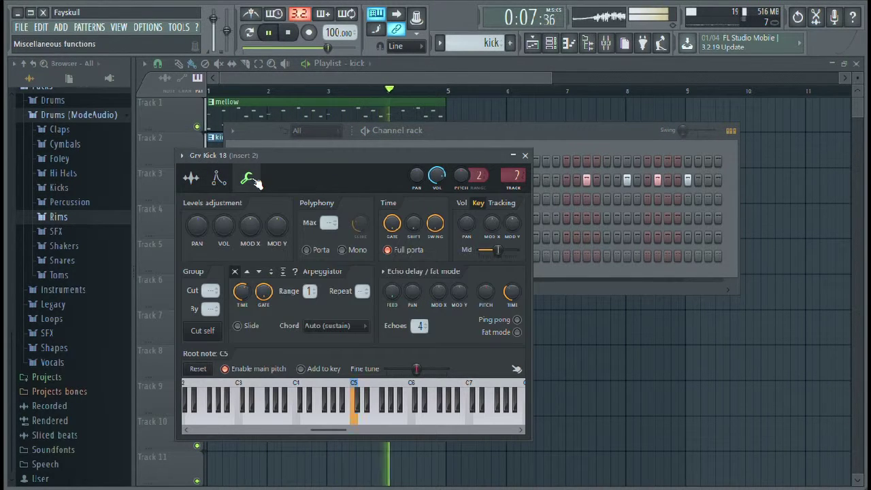
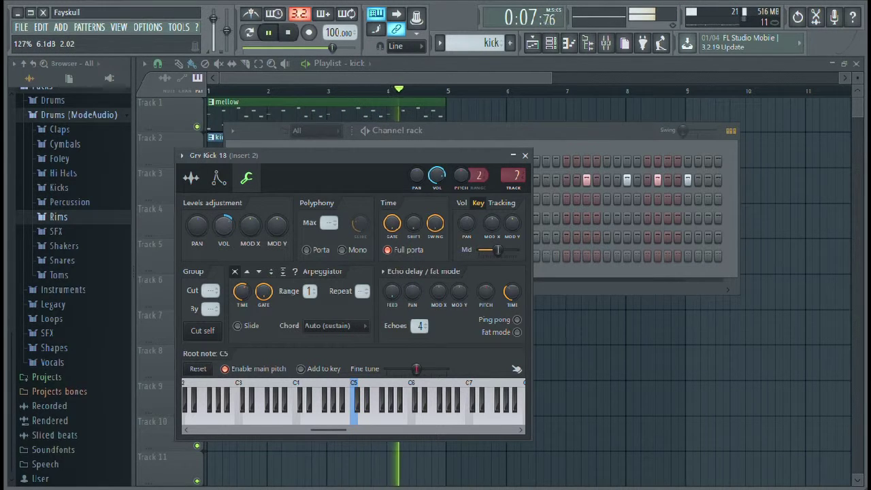
{"action": "left_click", "coordinate": [525, 156]}
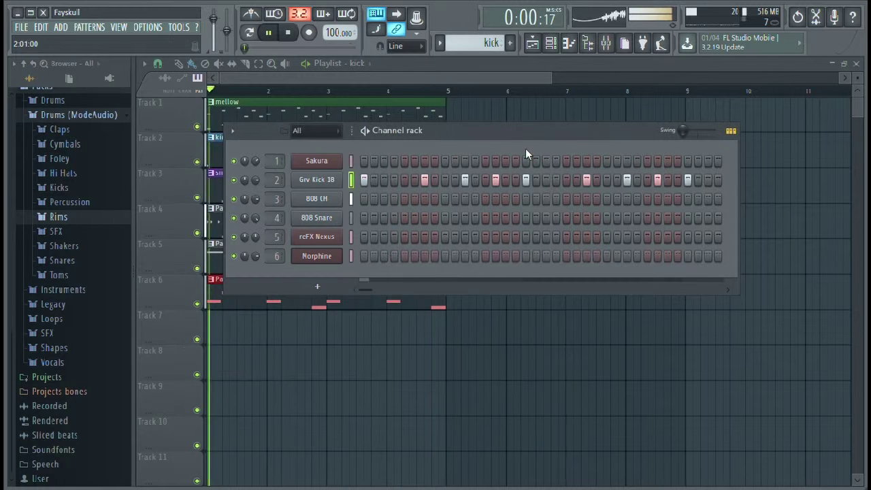
Step: Switch to the snare pattern and lower the Insert 3 mixer fader to 67% (-7.9 dB)
{"action": "scroll", "coordinate": [493, 45], "scroll_direction": "down", "scroll_amount": 1}
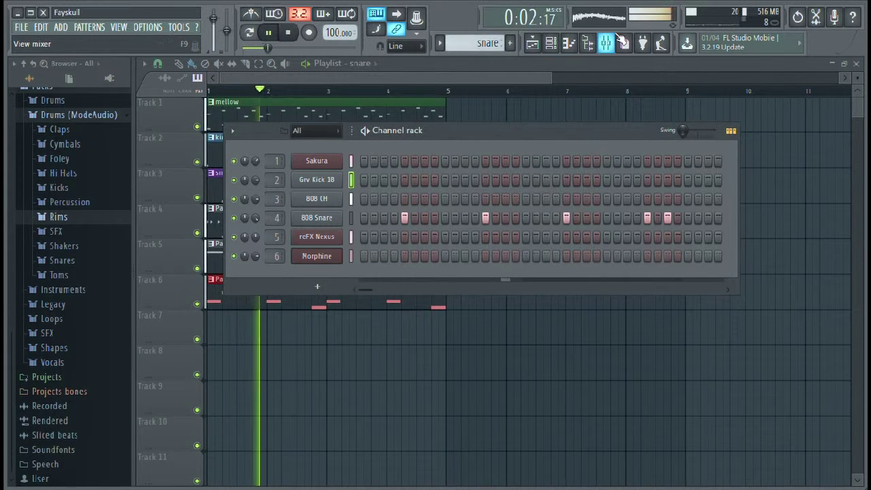
{"action": "left_click", "coordinate": [606, 43]}
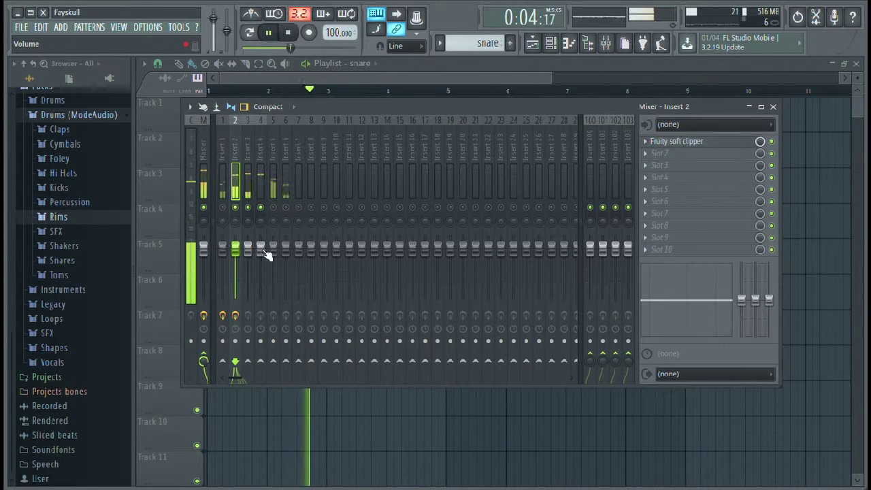
{"action": "left_click_drag", "start_coordinate": [247, 249], "coordinate": [250, 269]}
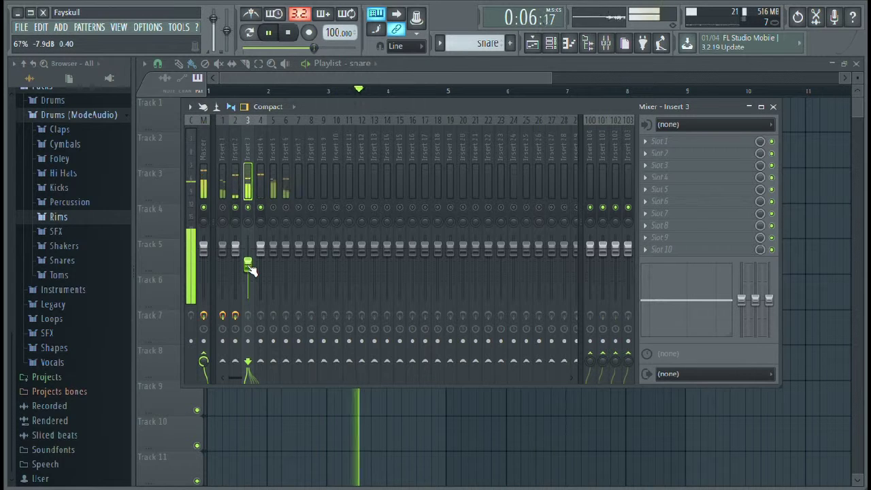
Step: Load Fruity soft clipper on Insert 4, raise its threshold fully and reduce its post gain
{"action": "left_click", "coordinate": [266, 206]}
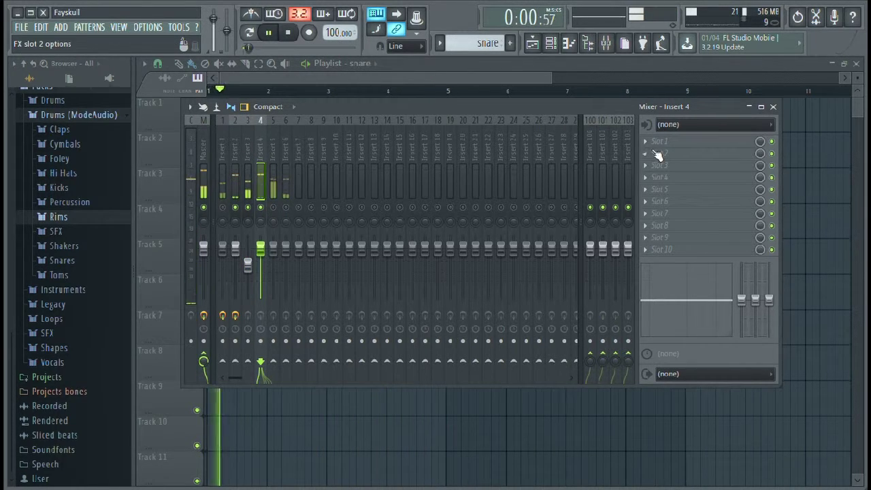
{"action": "left_click", "coordinate": [707, 311]}
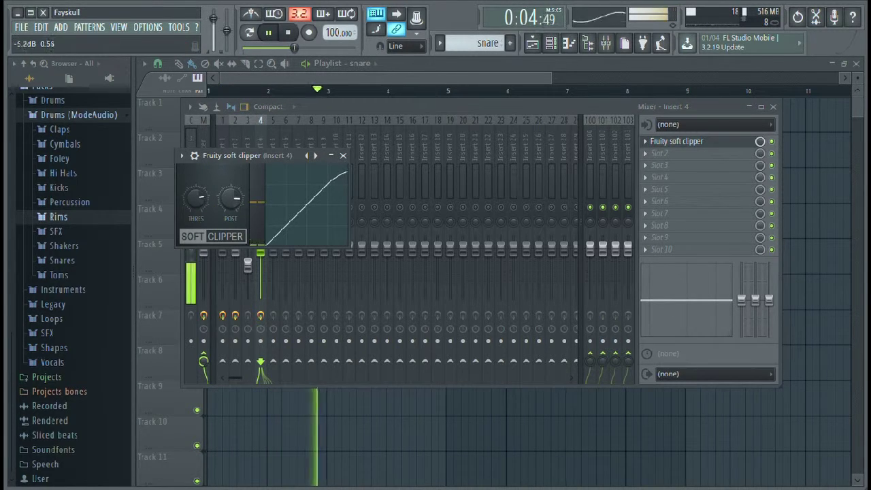
{"action": "left_click_drag", "start_coordinate": [227, 204], "coordinate": [227, 190]}
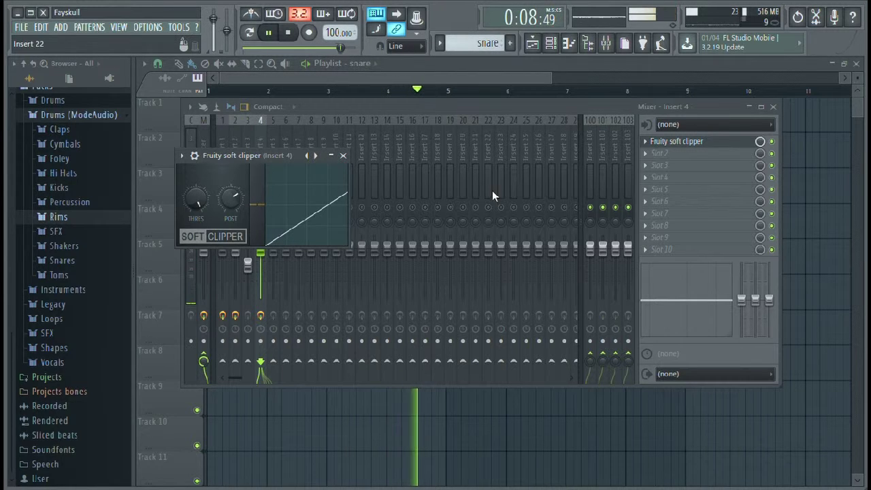
Step: Raise the levels-adjustment volume in the 808 Snare channel's miscellaneous functions
{"action": "left_click", "coordinate": [603, 65]}
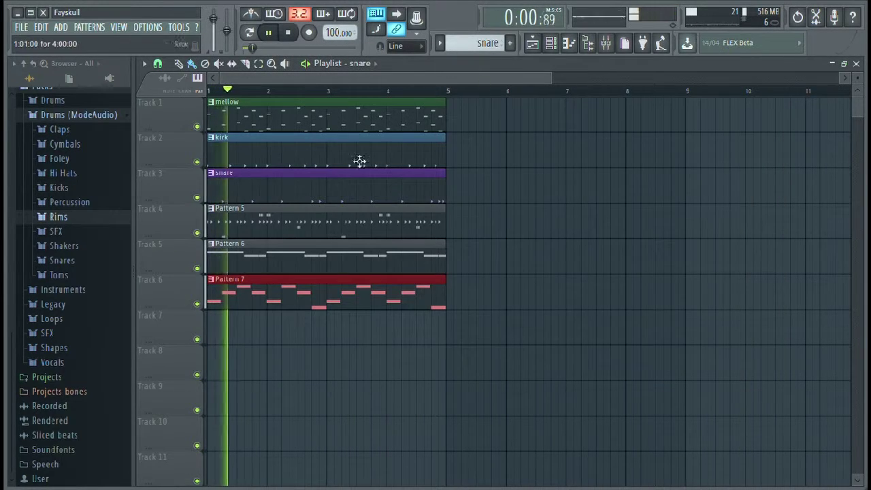
{"action": "left_click", "coordinate": [550, 43]}
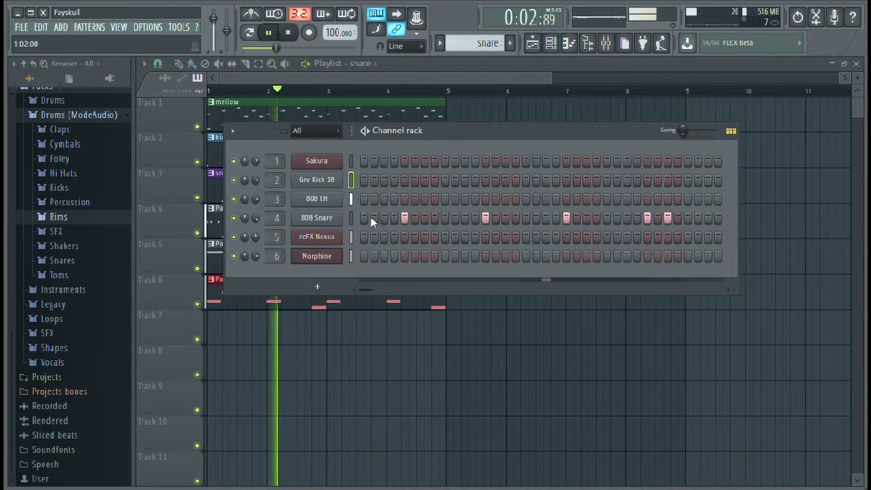
{"action": "left_click", "coordinate": [330, 217]}
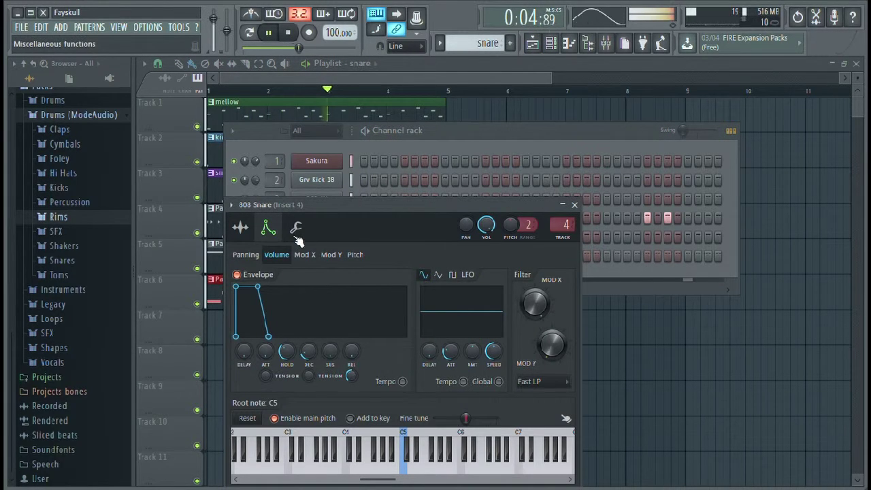
{"action": "left_click", "coordinate": [295, 229]}
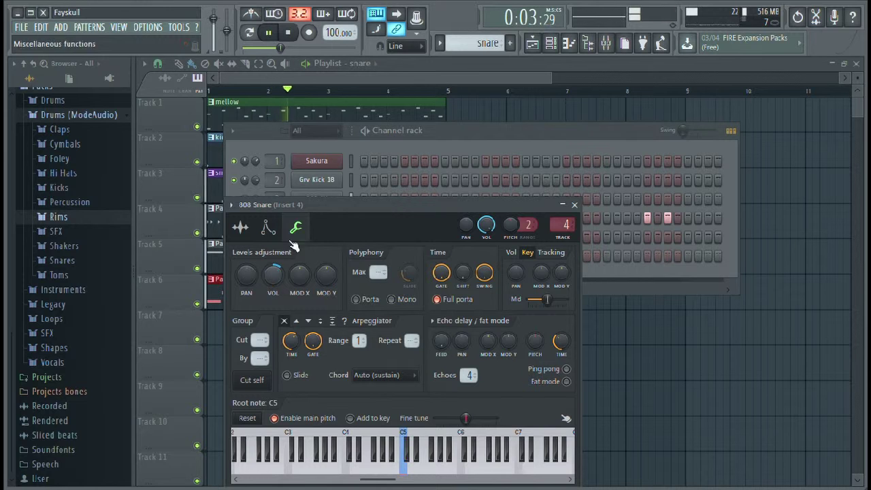
{"action": "left_click", "coordinate": [460, 136]}
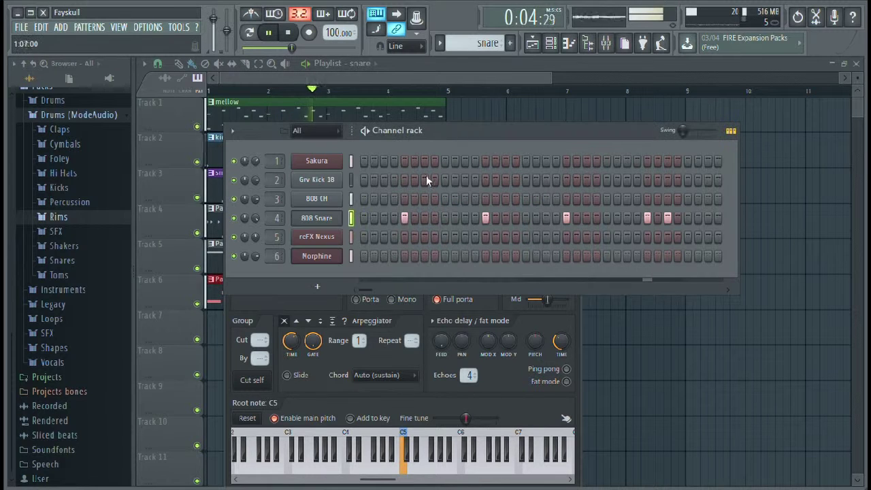
Step: Add Fruity parametric EQ 2 to mixer Insert 2 and cut the highs with the band 7 high shelf at -18 dB
{"action": "left_click", "coordinate": [604, 45]}
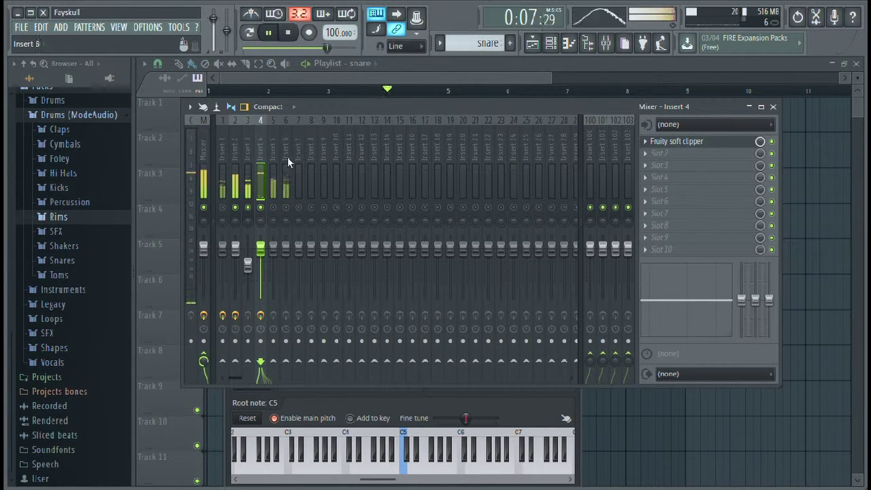
{"action": "left_click", "coordinate": [236, 147]}
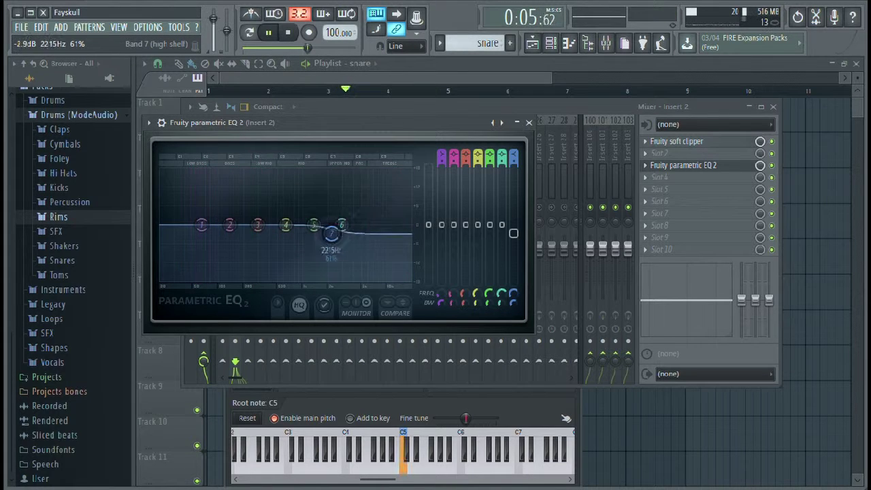
{"action": "left_click_drag", "start_coordinate": [331, 233], "coordinate": [258, 248]}
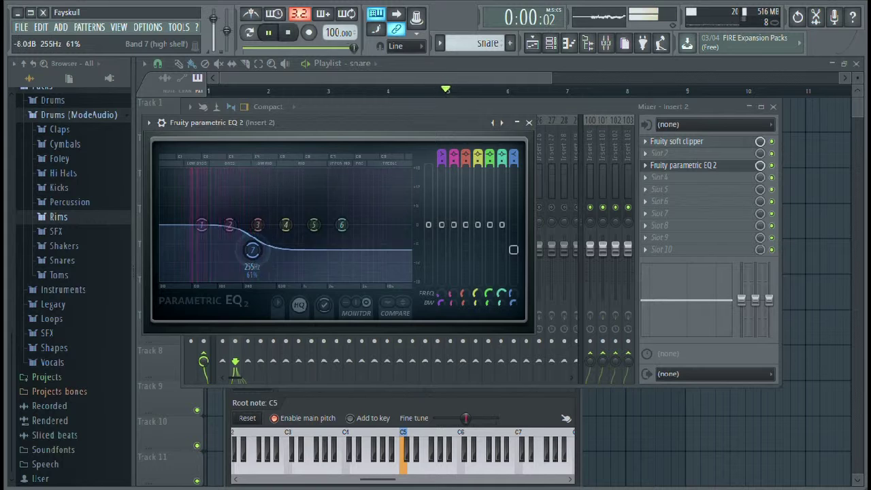
{"action": "left_click_drag", "start_coordinate": [245, 263], "coordinate": [351, 274]}
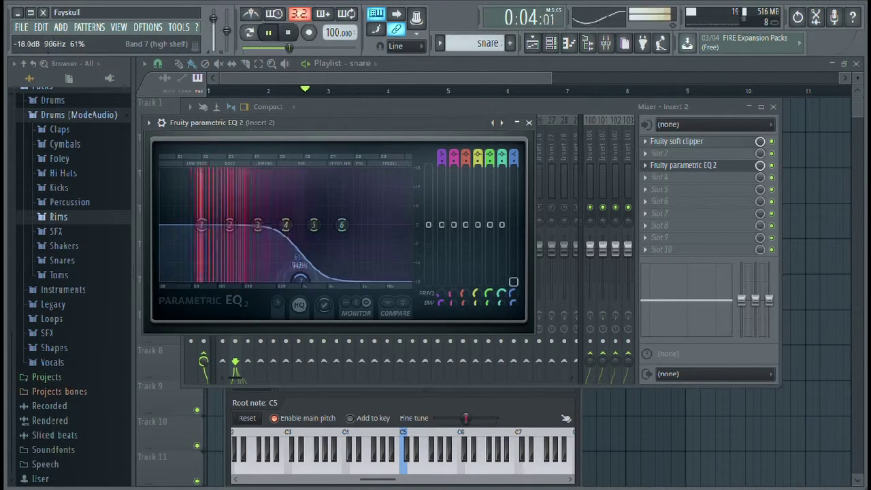
{"action": "left_click_drag", "start_coordinate": [289, 279], "coordinate": [286, 277]}
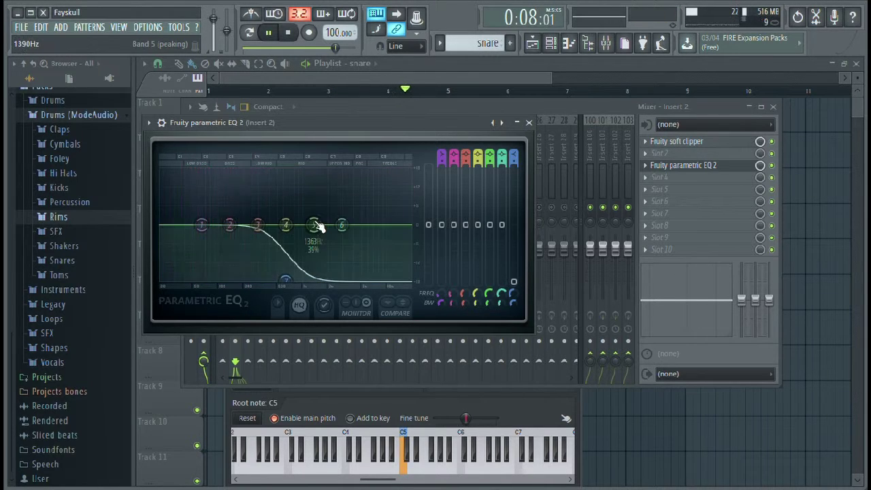
Step: Pull EQ bands 6 and 5 down to -18 dB in the upper range, raise band 7 slightly, and close the equalizer
{"action": "left_click_drag", "start_coordinate": [341, 224], "coordinate": [365, 280]}
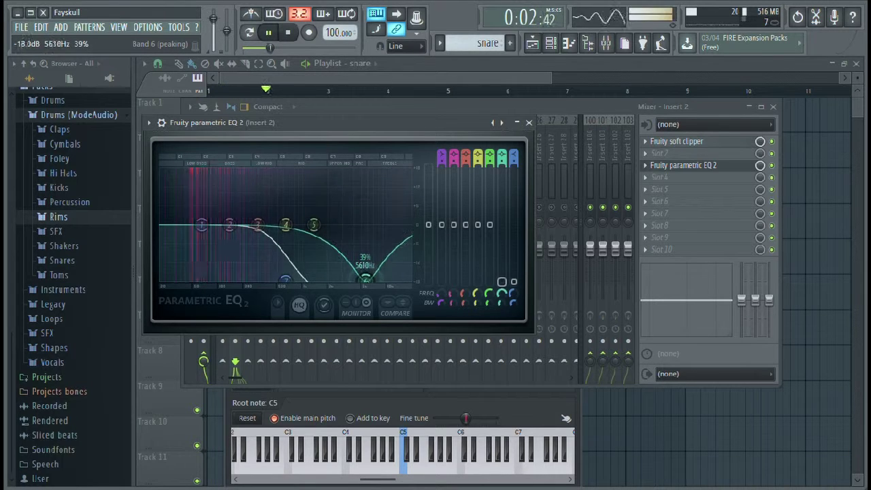
{"action": "mouse_move", "coordinate": [286, 276]}
{"action": "left_mouse_down"}
{"action": "mouse_move", "coordinate": [311, 238]}
{"action": "mouse_move", "coordinate": [332, 259]}
{"action": "mouse_move", "coordinate": [292, 281]}
{"action": "mouse_move", "coordinate": [286, 271]}
{"action": "left_mouse_up"}
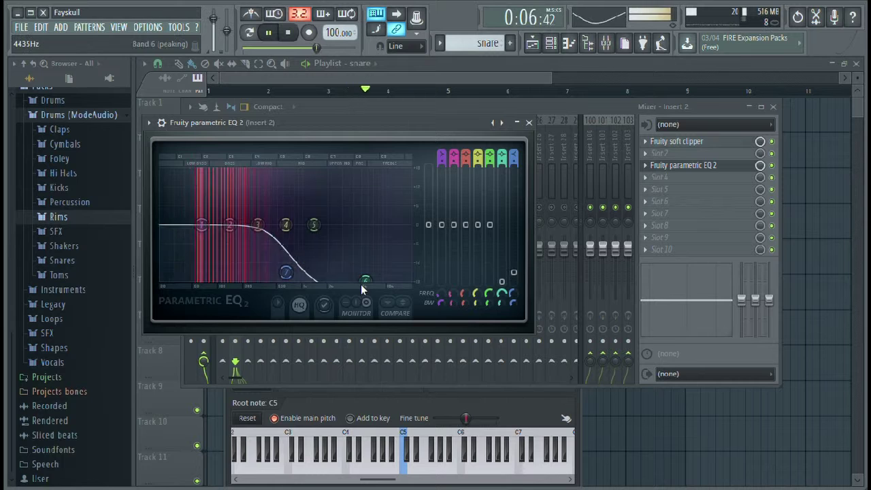
{"action": "left_click_drag", "start_coordinate": [366, 281], "coordinate": [360, 281]}
{"action": "left_click_drag", "start_coordinate": [322, 232], "coordinate": [350, 280]}
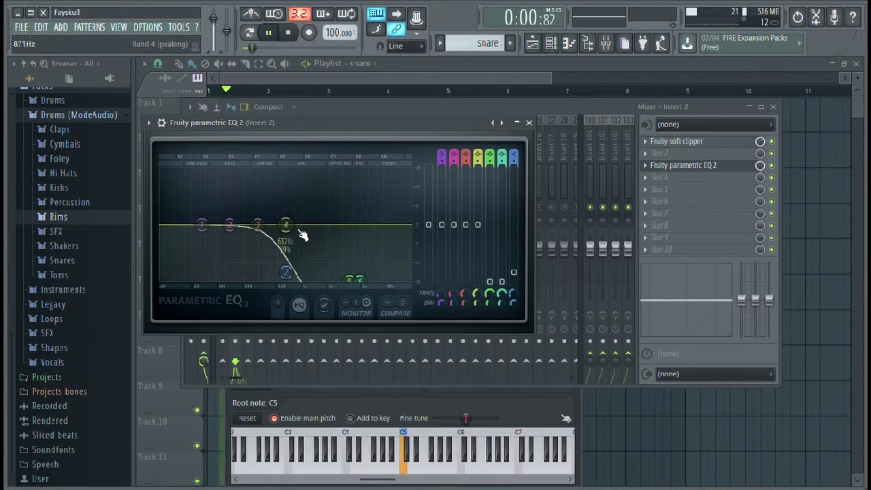
{"action": "left_click", "coordinate": [529, 122]}
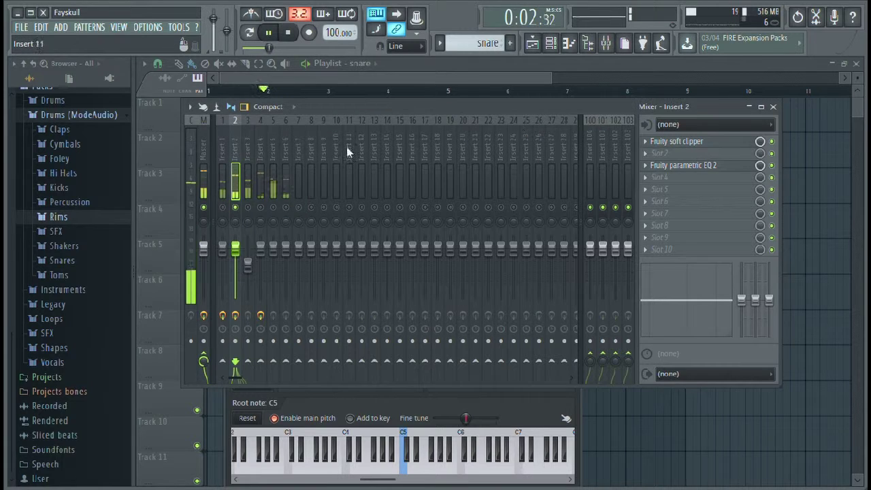
Step: Compare the full mix with the kick by turning Insert 2's solo off and back on
{"action": "right_click", "coordinate": [236, 207]}
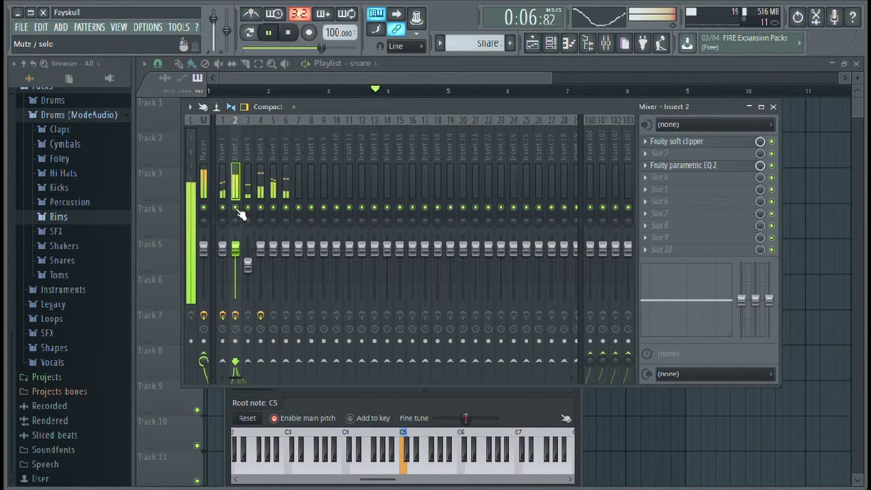
{"action": "right_click", "coordinate": [239, 209]}
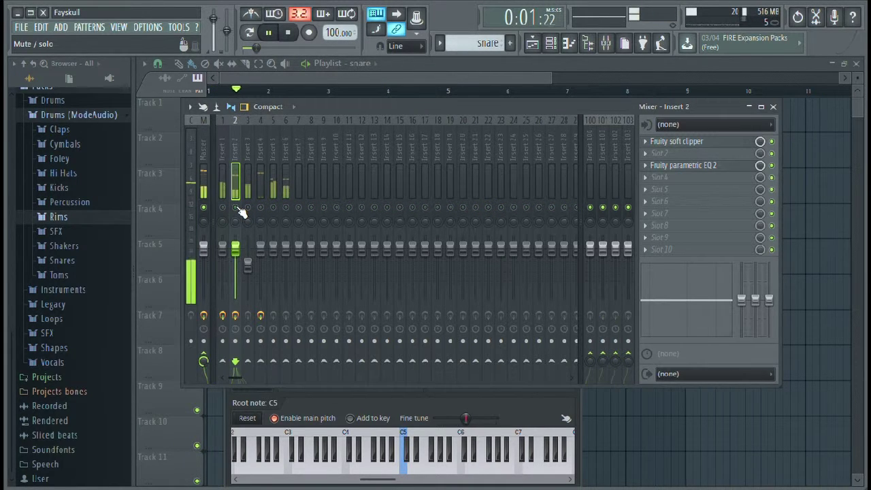
Step: Add Fruity Reeverb 2 to mixer Insert 3, enlarge its room size, and close the reverb
{"action": "left_click", "coordinate": [248, 166]}
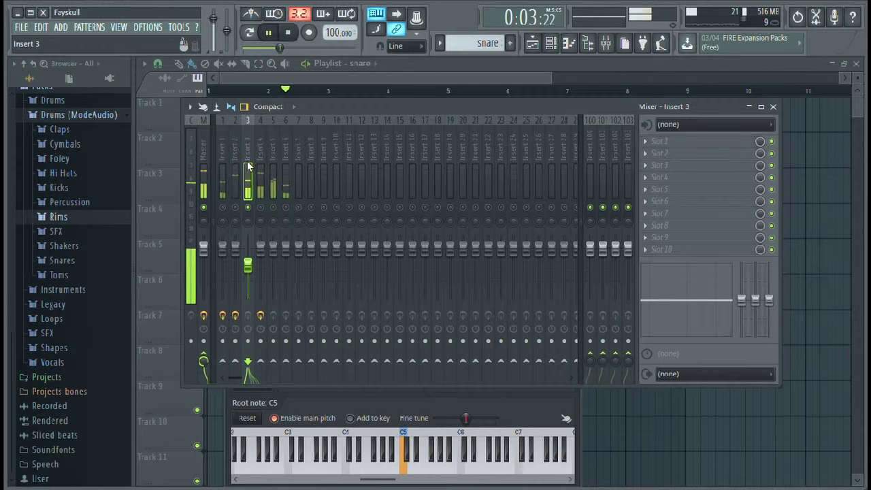
{"action": "left_click", "coordinate": [713, 176]}
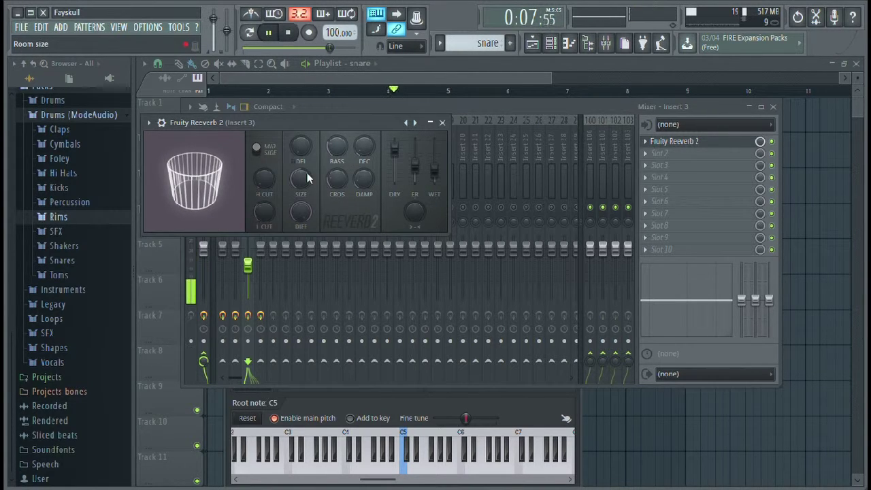
{"action": "left_click_drag", "start_coordinate": [307, 178], "coordinate": [307, 158]}
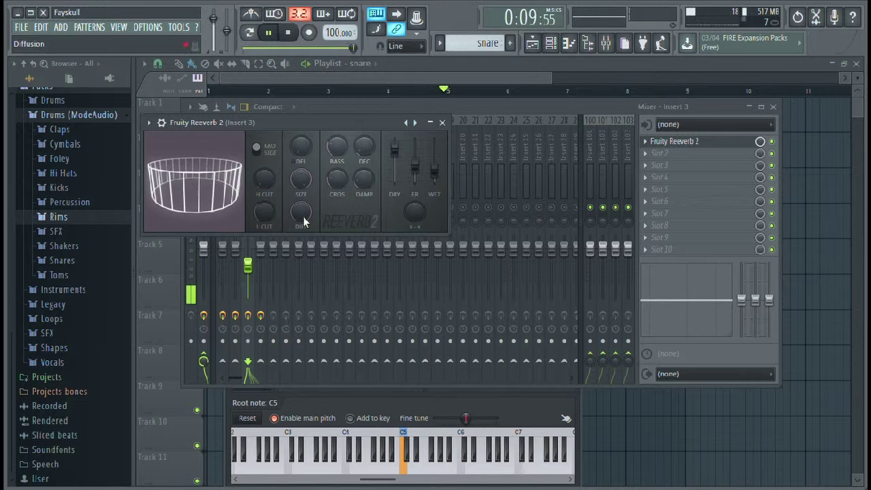
{"action": "left_click_drag", "start_coordinate": [411, 209], "coordinate": [413, 190]}
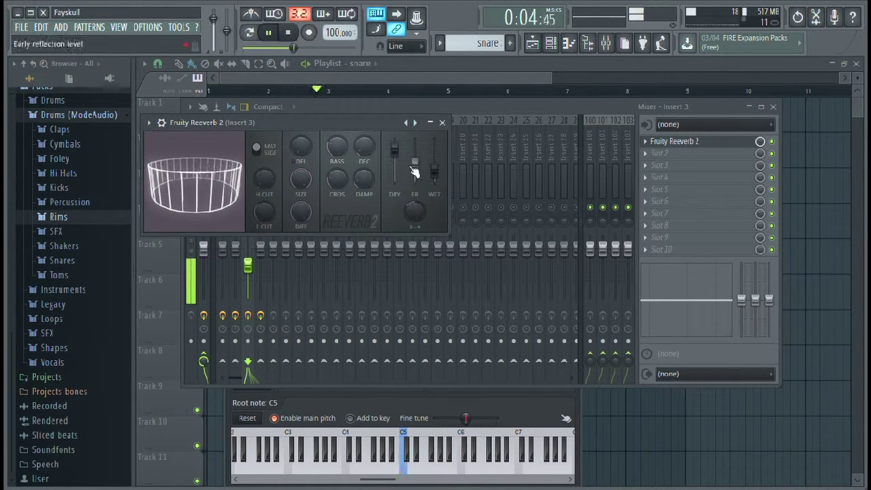
{"action": "left_click", "coordinate": [441, 124]}
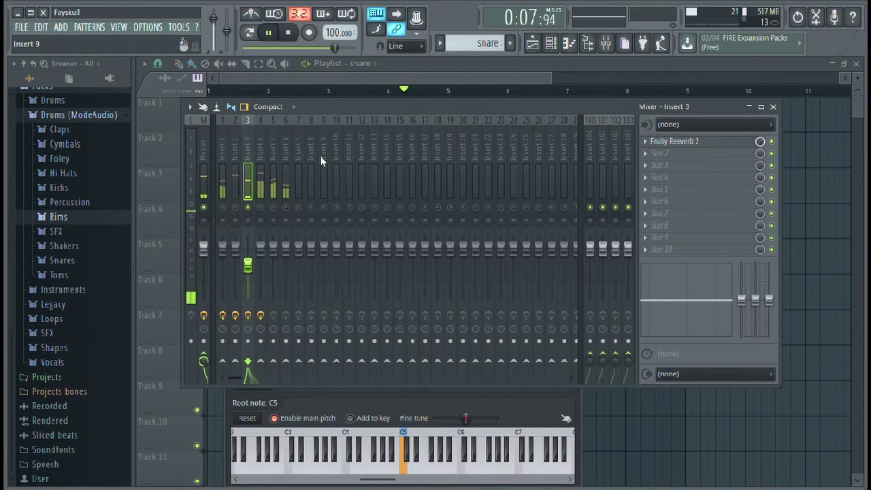
Step: Add Fruity Reeverb 2 to slot 3 of mixer Insert 4, lowering its wet level and enlarging its room size
{"action": "left_click", "coordinate": [263, 186]}
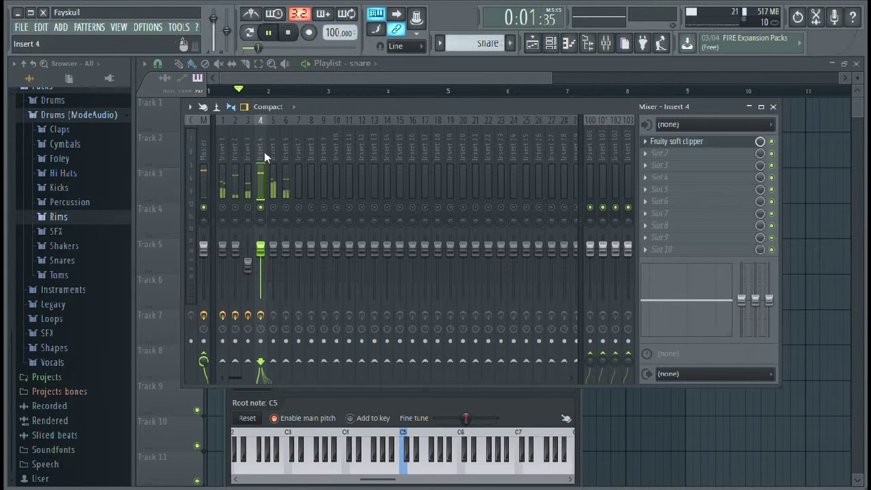
{"action": "left_click", "coordinate": [707, 168]}
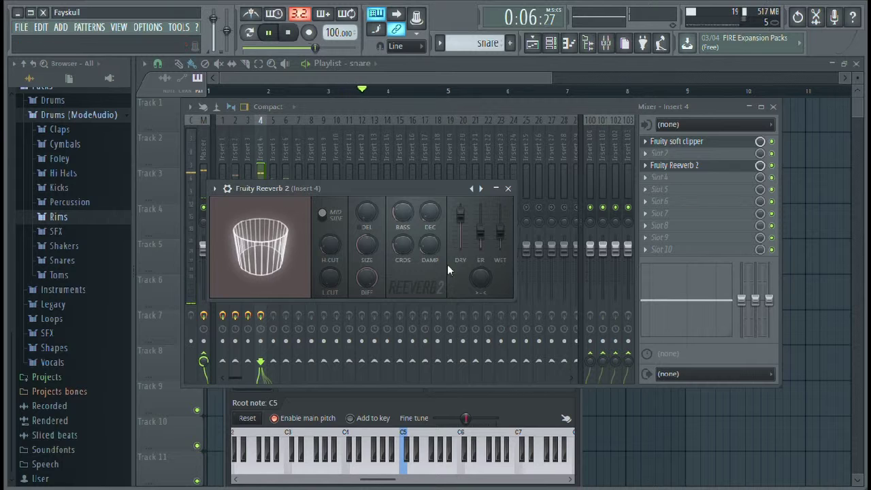
{"action": "left_click_drag", "start_coordinate": [500, 236], "coordinate": [502, 245]}
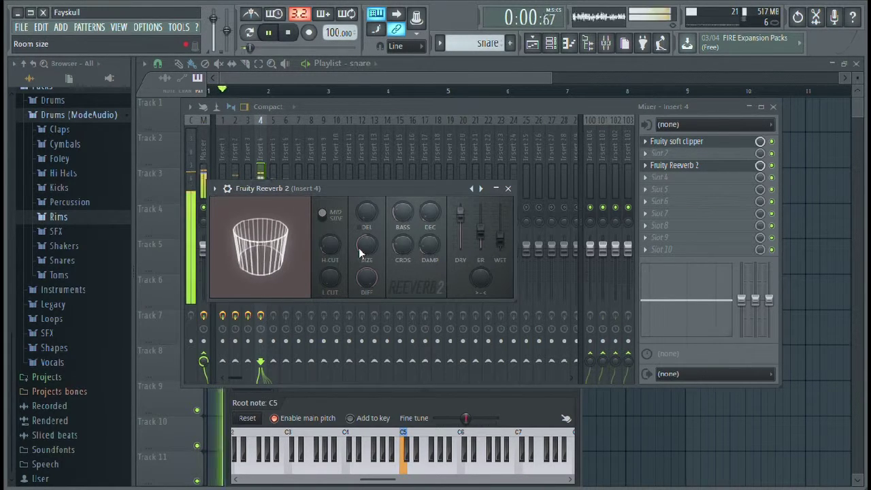
{"action": "left_click_drag", "start_coordinate": [362, 249], "coordinate": [363, 242]}
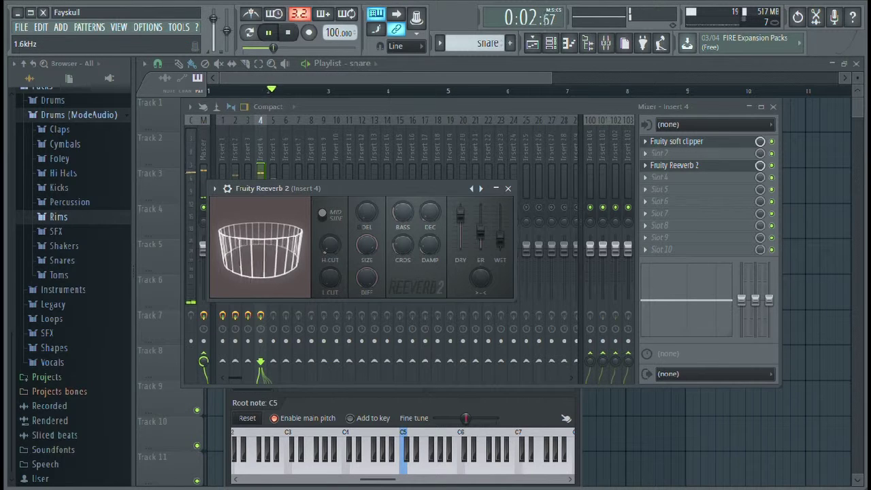
Step: Adjust the low cut, high cut and decay of Insert 4's reverb
{"action": "left_click_drag", "start_coordinate": [332, 279], "coordinate": [333, 270]}
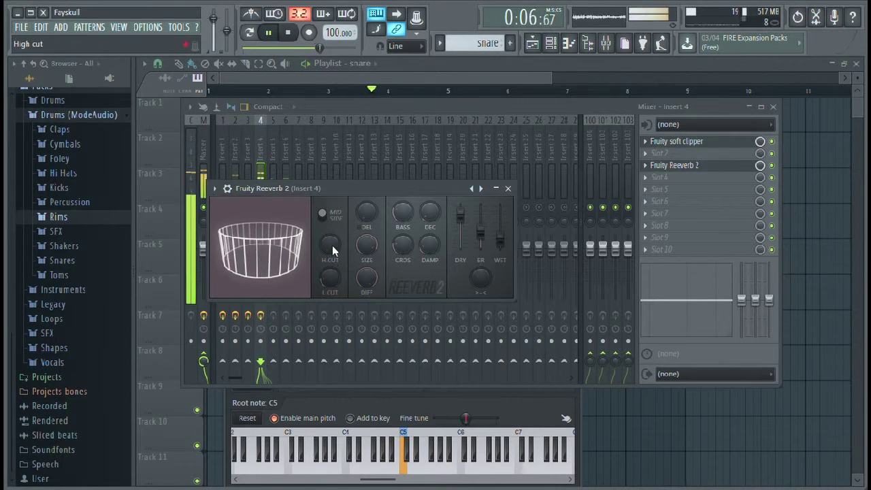
{"action": "left_click_drag", "start_coordinate": [331, 247], "coordinate": [330, 294]}
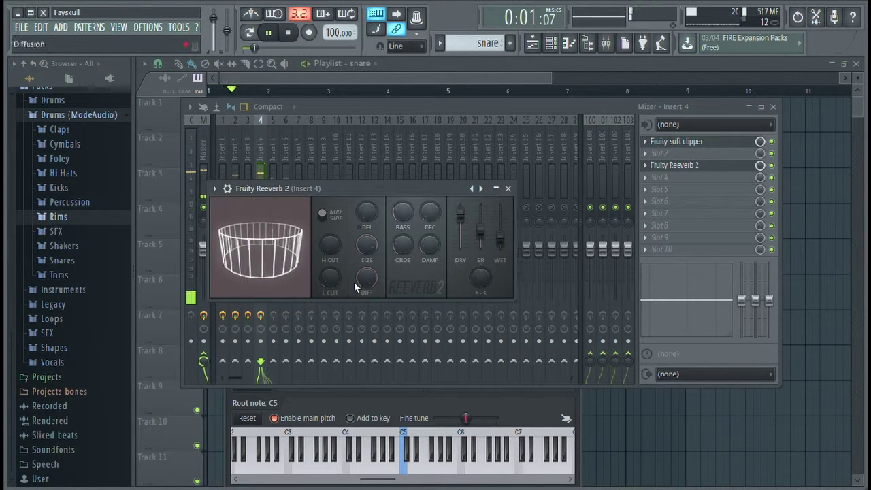
{"action": "left_click_drag", "start_coordinate": [429, 215], "coordinate": [429, 220]}
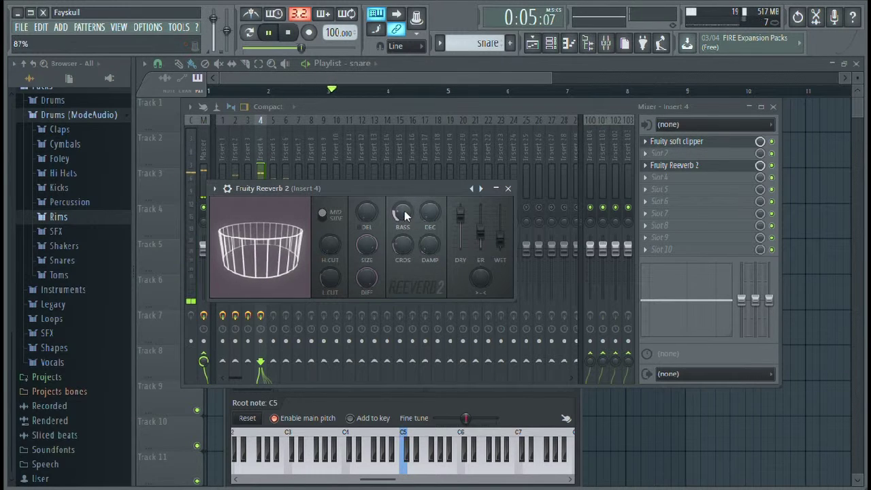
Step: Add Fruity parametric EQ 2 to slot 5 of Insert 4 and gently cut bands 7 and 6, with band 1 lowered further
{"action": "left_click", "coordinate": [651, 190]}
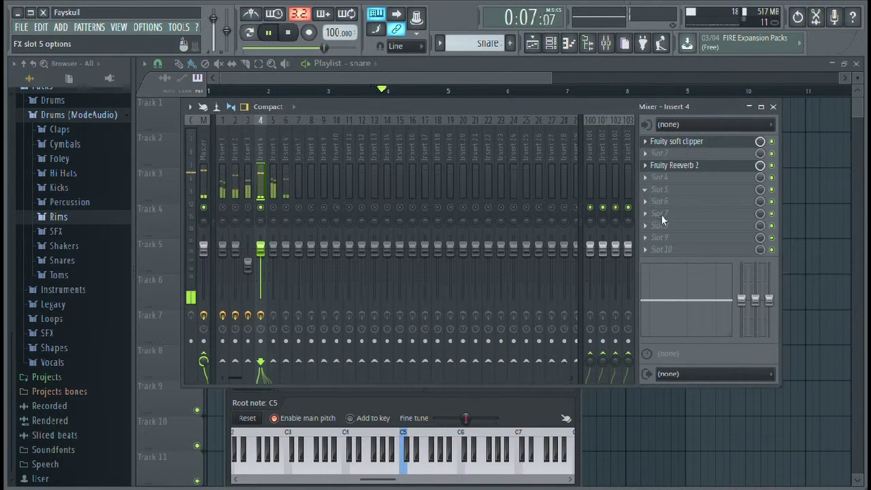
{"action": "left_click", "coordinate": [704, 405]}
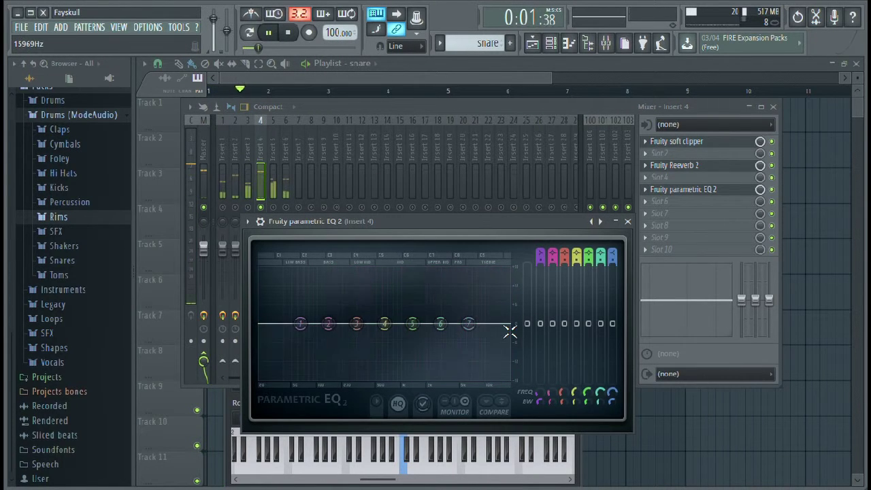
{"action": "mouse_move", "coordinate": [500, 329]}
{"action": "left_mouse_down"}
{"action": "mouse_move", "coordinate": [478, 351]}
{"action": "mouse_move", "coordinate": [505, 303]}
{"action": "mouse_move", "coordinate": [490, 336]}
{"action": "left_mouse_up"}
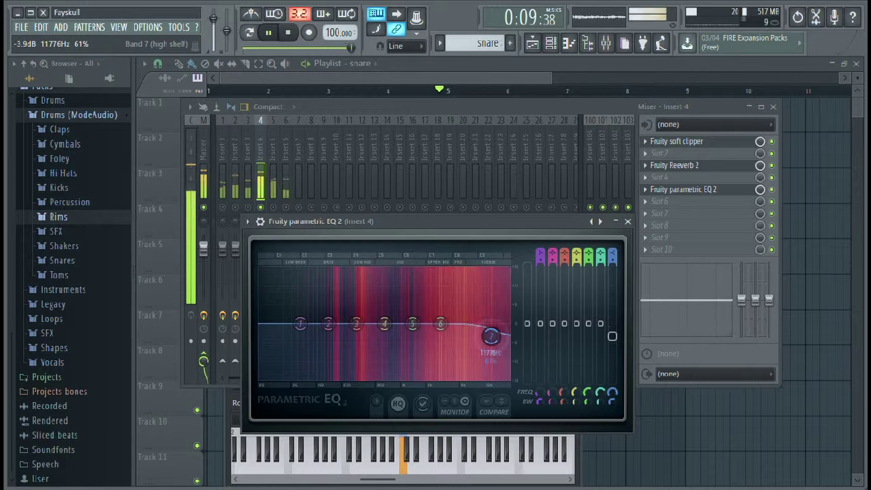
{"action": "left_click_drag", "start_coordinate": [441, 324], "coordinate": [463, 332]}
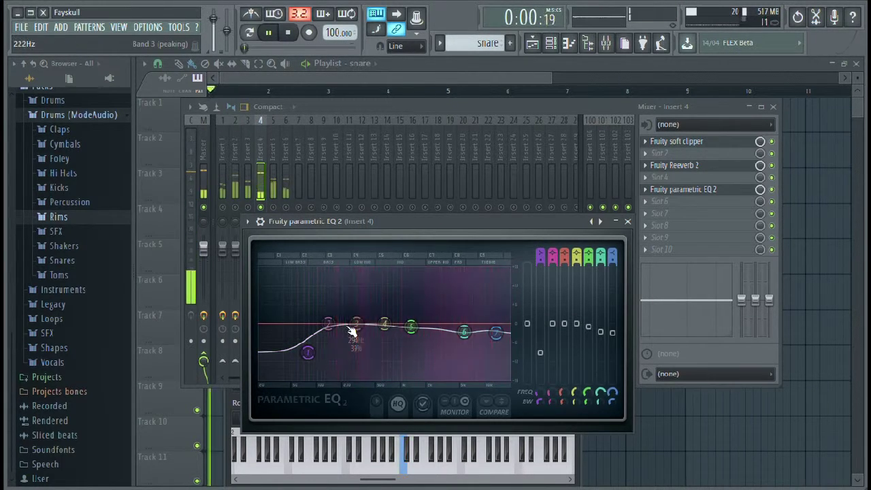
Step: Boost EQ band 3 around 336 Hz, cut band 5 slightly, then close the equalizer and unsolo Insert 4
{"action": "left_click_drag", "start_coordinate": [356, 324], "coordinate": [362, 319]}
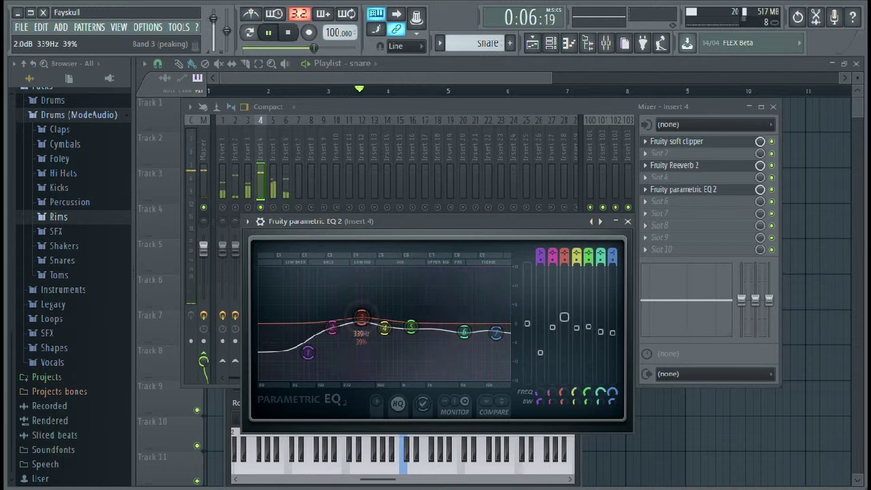
{"action": "left_click_drag", "start_coordinate": [361, 317], "coordinate": [364, 314]}
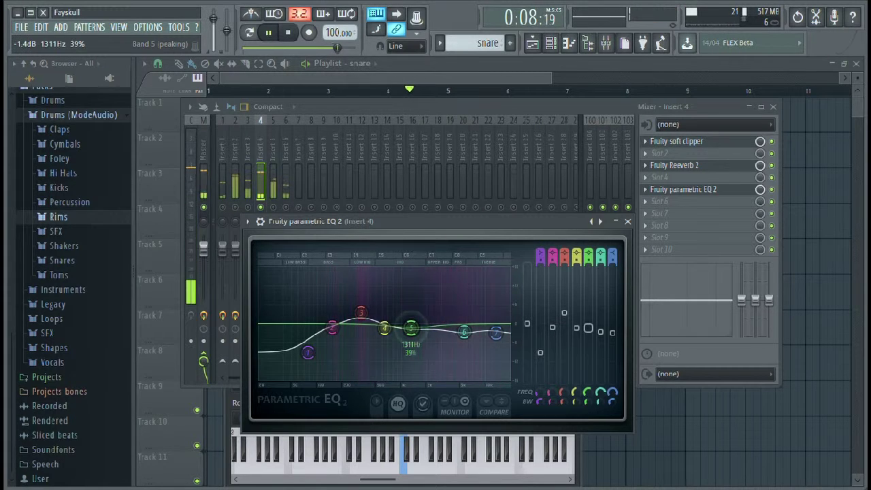
{"action": "mouse_move", "coordinate": [422, 329]}
{"action": "left_mouse_down"}
{"action": "mouse_move", "coordinate": [419, 303]}
{"action": "mouse_move", "coordinate": [422, 332]}
{"action": "left_mouse_up"}
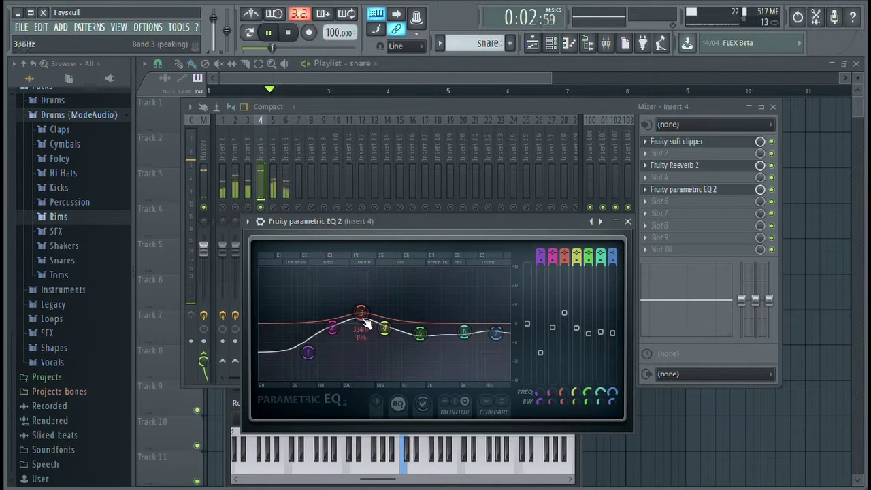
{"action": "left_click_drag", "start_coordinate": [363, 317], "coordinate": [363, 312]}
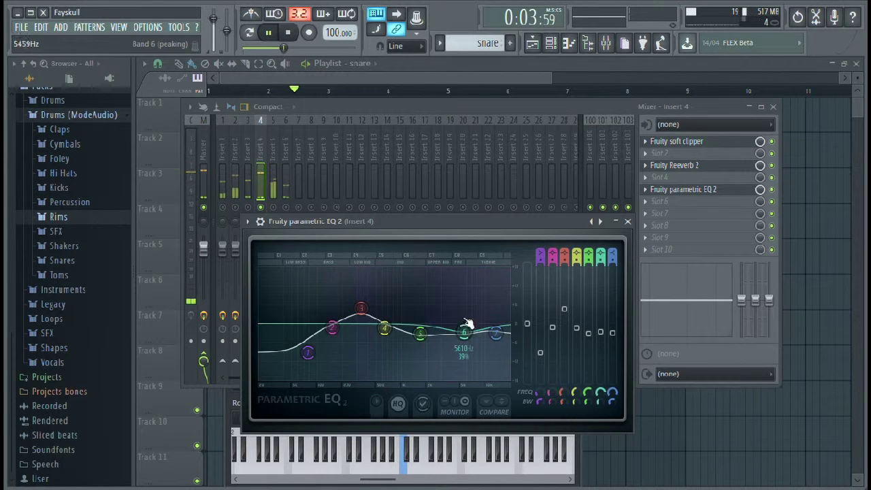
{"action": "left_click", "coordinate": [627, 221]}
{"action": "left_click", "coordinate": [418, 109]}
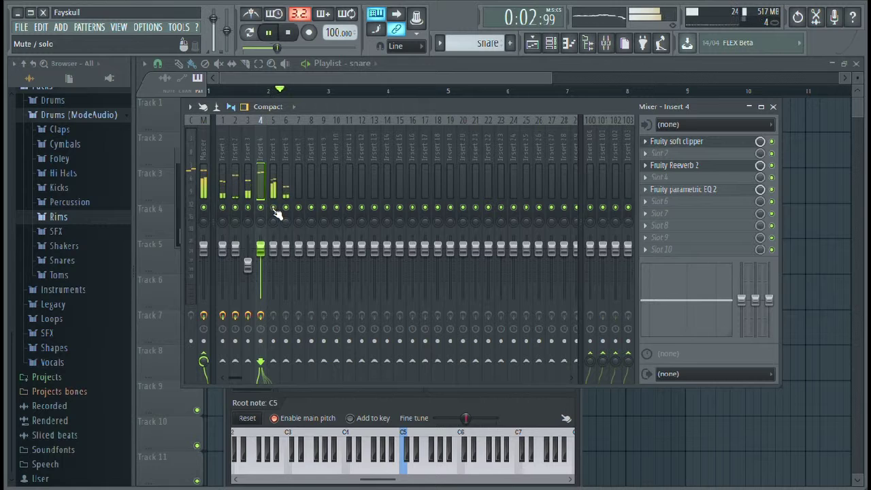
Step: Solo mixer Insert 6, add Fruity Reeverb 2 to its first slot, and close the reverb and mixer
{"action": "left_click", "coordinate": [274, 175]}
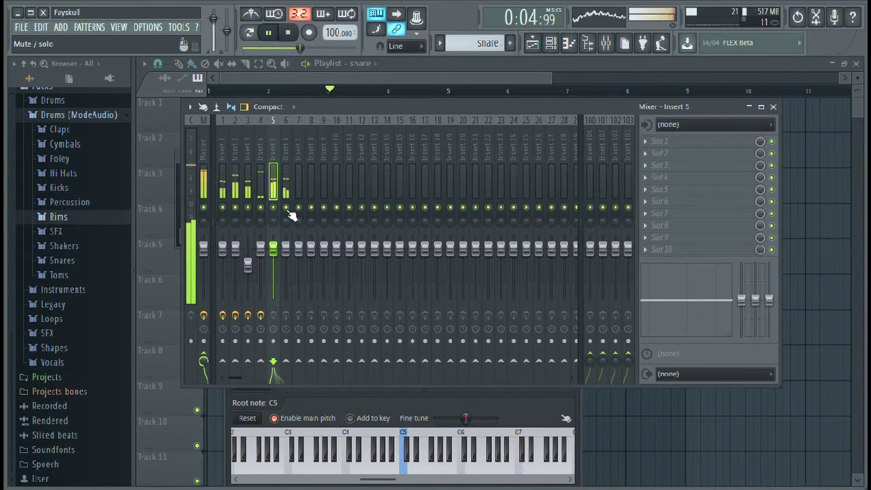
{"action": "left_click", "coordinate": [287, 186]}
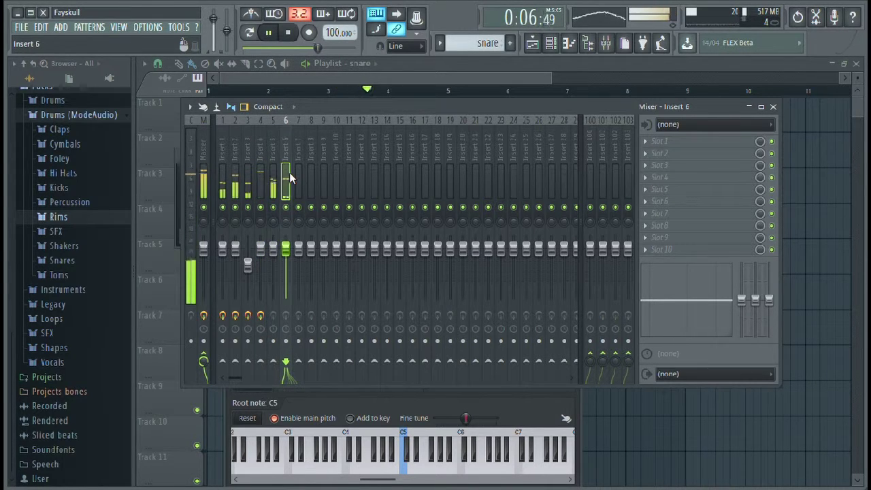
{"action": "right_click", "coordinate": [287, 207]}
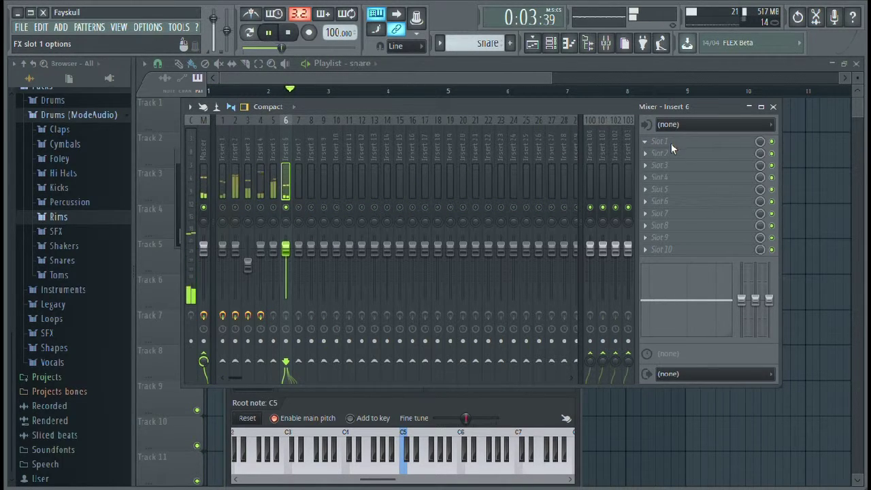
{"action": "left_click", "coordinate": [715, 168]}
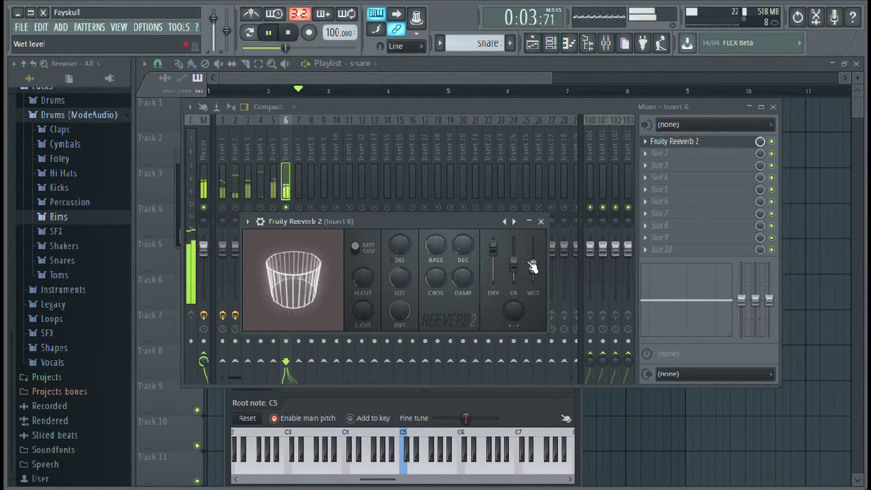
{"action": "left_click", "coordinate": [540, 221]}
{"action": "key", "text": "F9"}
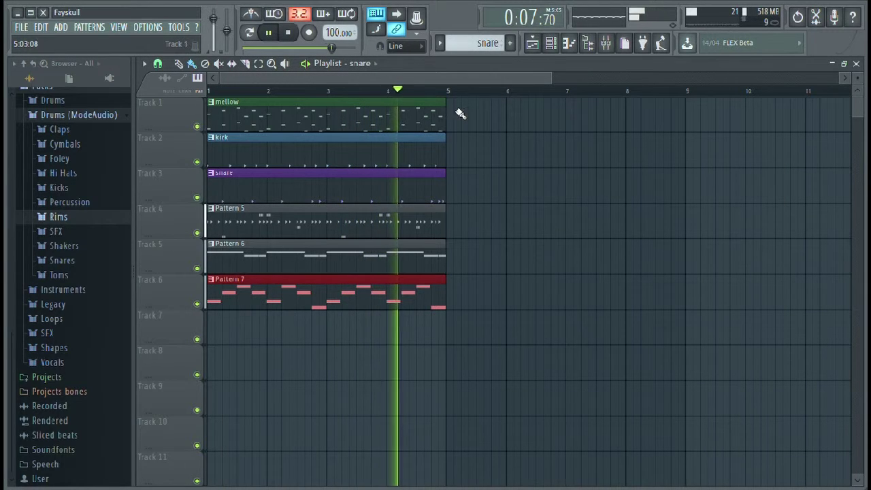
Step: Enable the arpeggiator's Slide option in the Morphine channel's miscellaneous functions, with Pattern 7 selected, and return to the playlist
{"action": "left_click", "coordinate": [550, 43]}
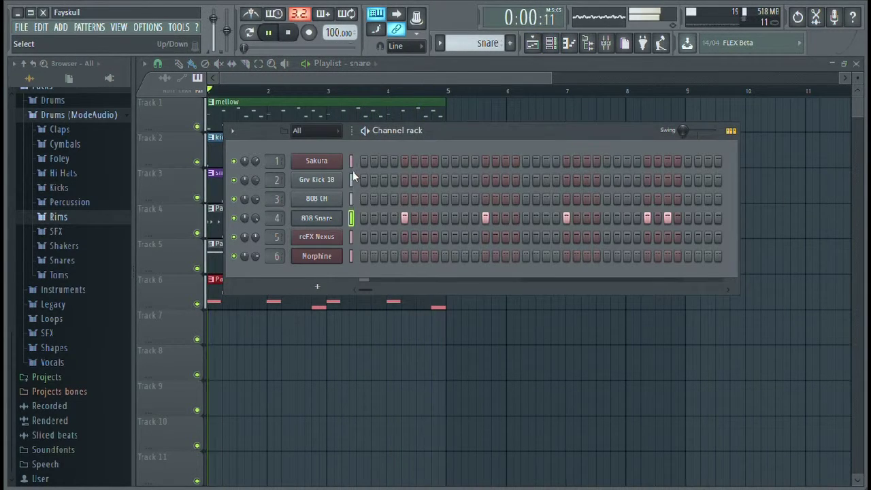
{"action": "scroll", "coordinate": [505, 51], "scroll_direction": "down", "scroll_amount": 2}
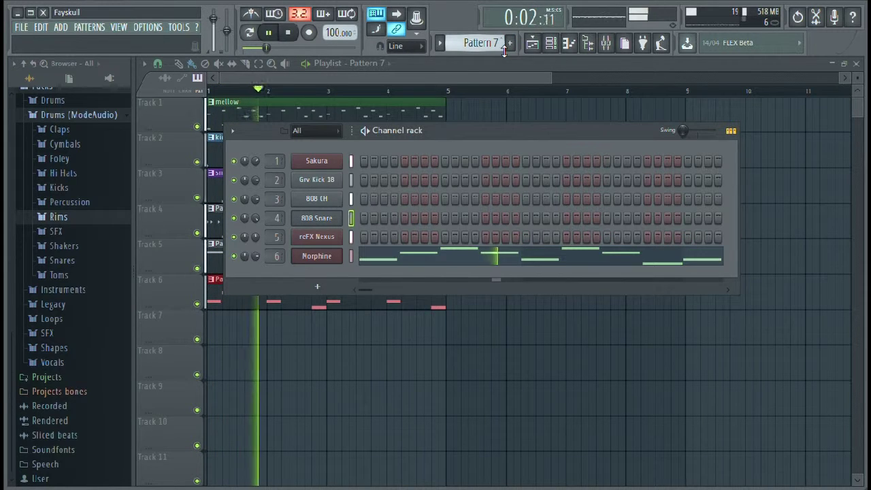
{"action": "left_click", "coordinate": [333, 257]}
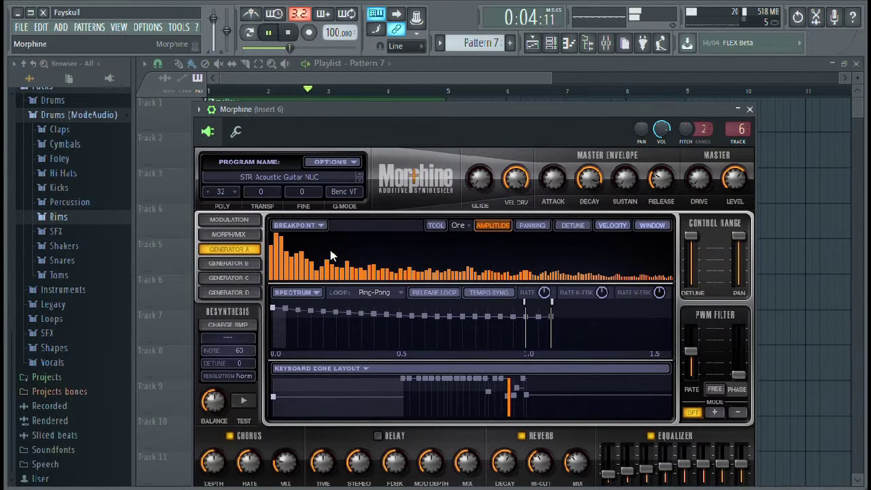
{"action": "left_click", "coordinate": [237, 132]}
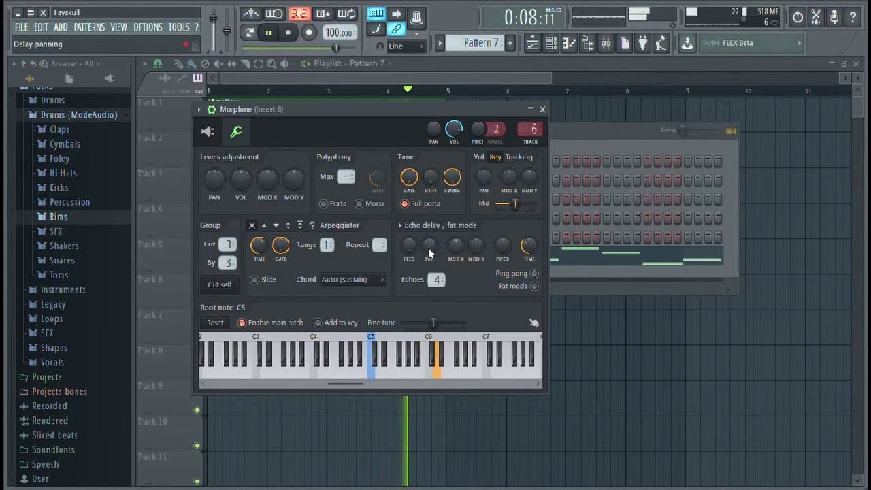
{"action": "left_click", "coordinate": [256, 280]}
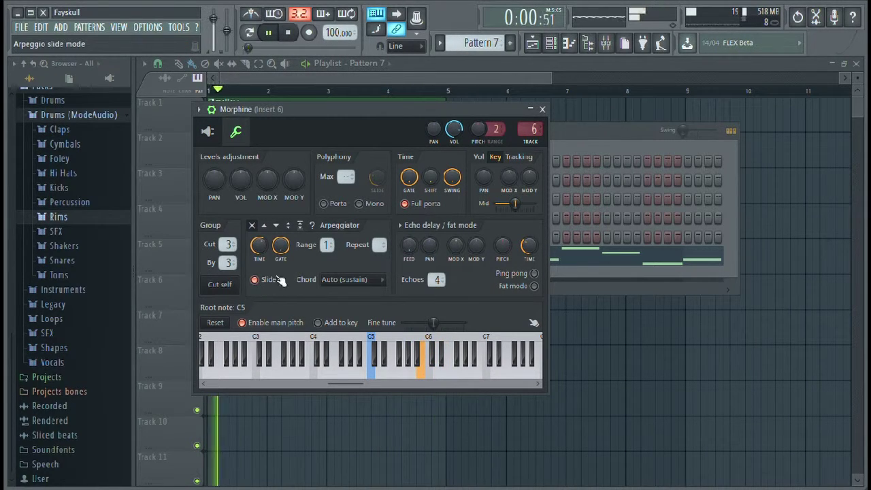
{"action": "left_click", "coordinate": [603, 66]}
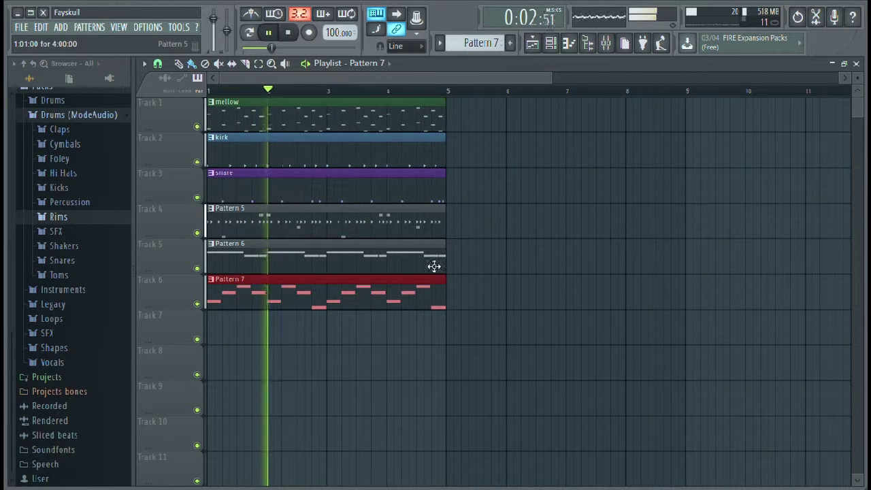
Step: Open the Morphine channel's piano roll in Pattern 7 and try a short A#5 note above the A5 note before bar 3
{"action": "left_click", "coordinate": [551, 43]}
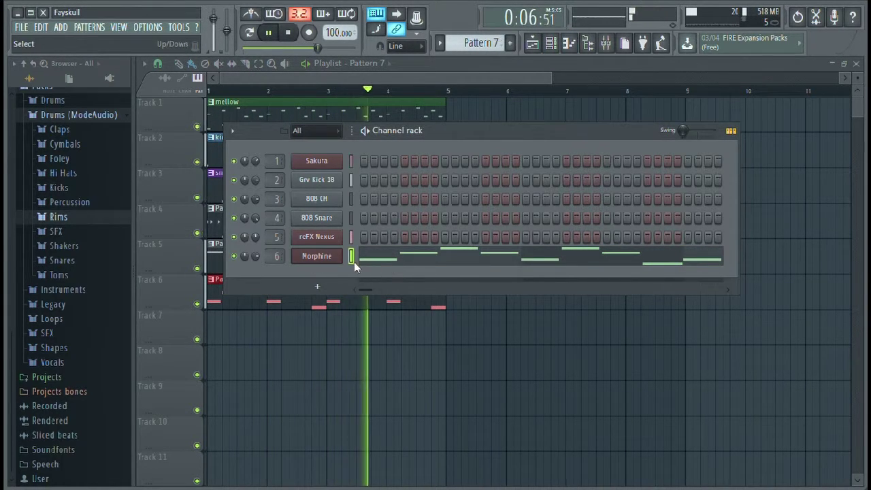
{"action": "left_click", "coordinate": [375, 257]}
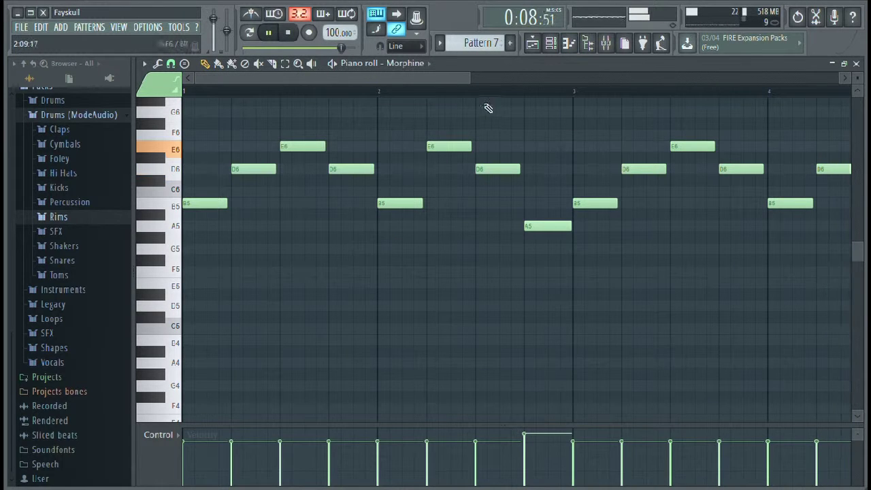
{"action": "left_click_drag", "start_coordinate": [447, 82], "coordinate": [525, 79]}
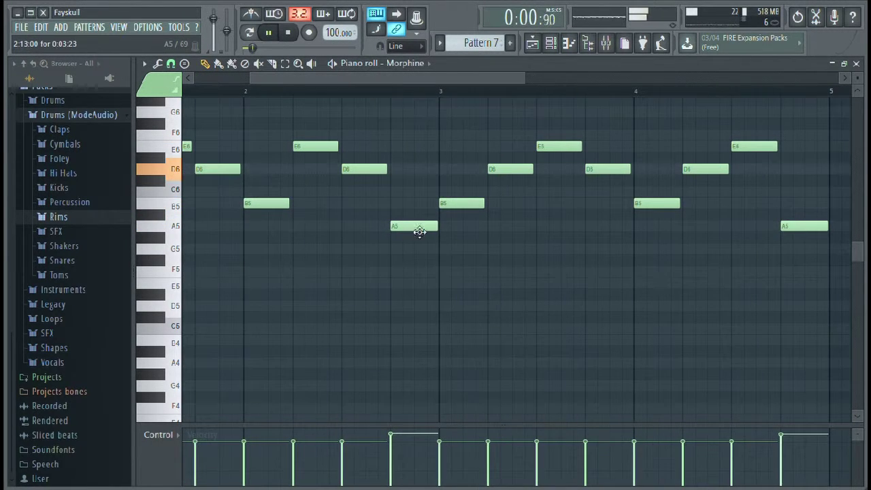
{"action": "left_click", "coordinate": [422, 216]}
{"action": "left_click_drag", "start_coordinate": [465, 217], "coordinate": [445, 219]}
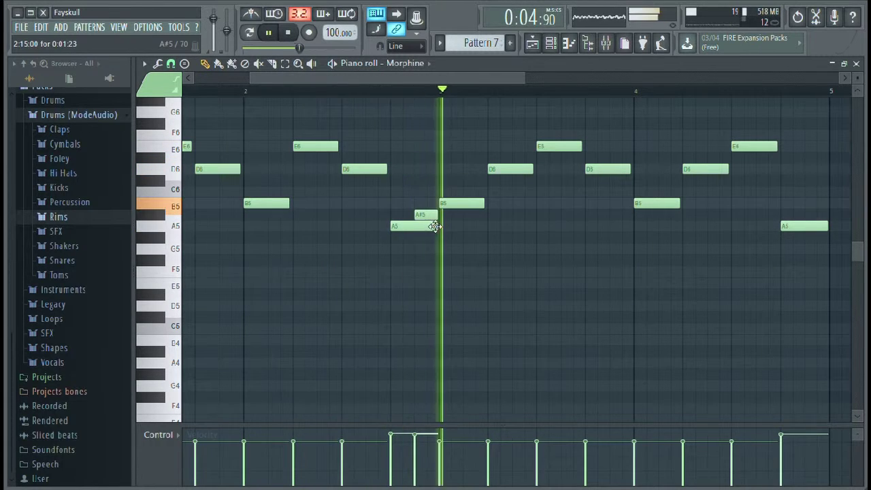
{"action": "left_click_drag", "start_coordinate": [424, 218], "coordinate": [417, 223]}
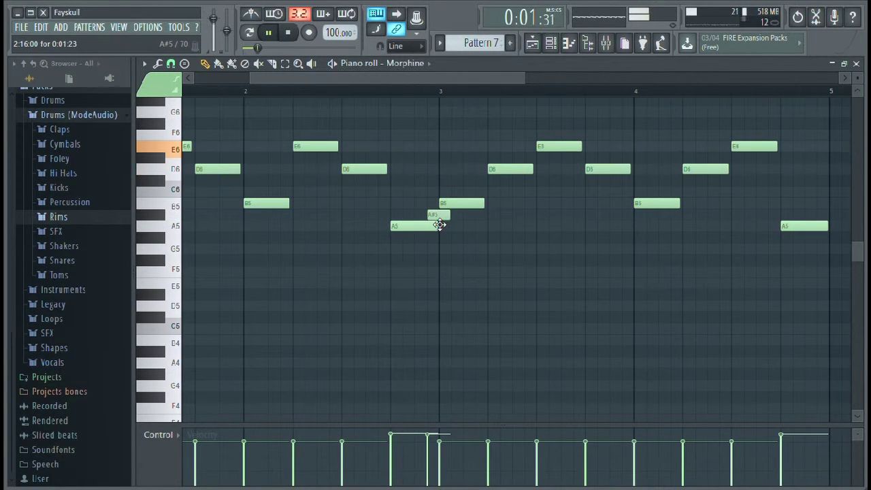
{"action": "left_click_drag", "start_coordinate": [439, 224], "coordinate": [414, 225]}
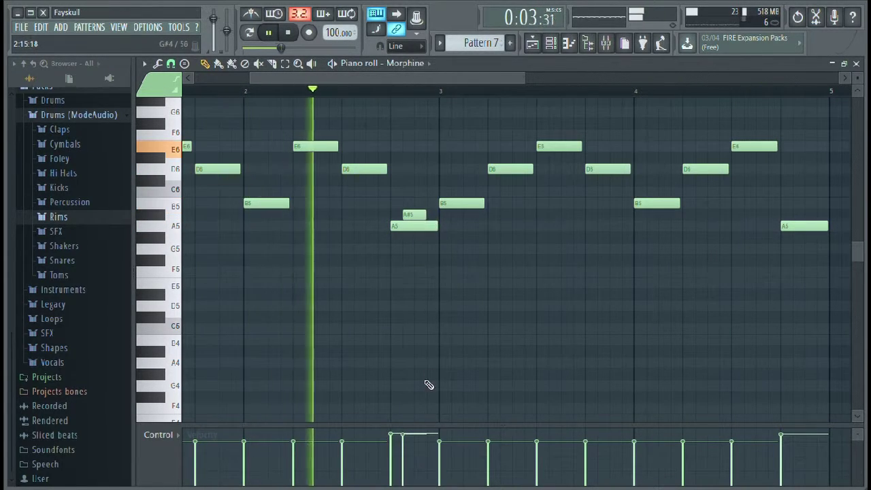
Step: Lower the added A#5 note's velocity, shorten it to one grid step, and try it at B5 one step further on during playback
{"action": "left_click_drag", "start_coordinate": [402, 467], "coordinate": [406, 476]}
{"action": "key", "text": "space"}
{"action": "key", "text": "space"}
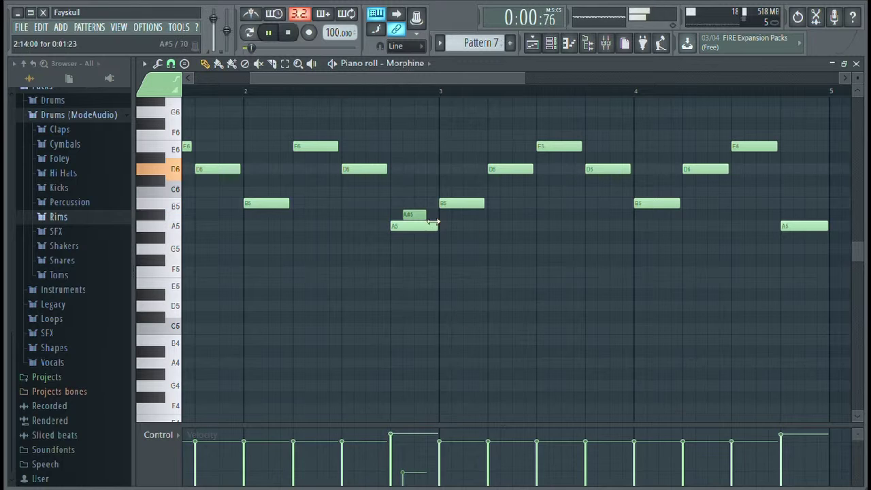
{"action": "left_click_drag", "start_coordinate": [433, 219], "coordinate": [413, 219]}
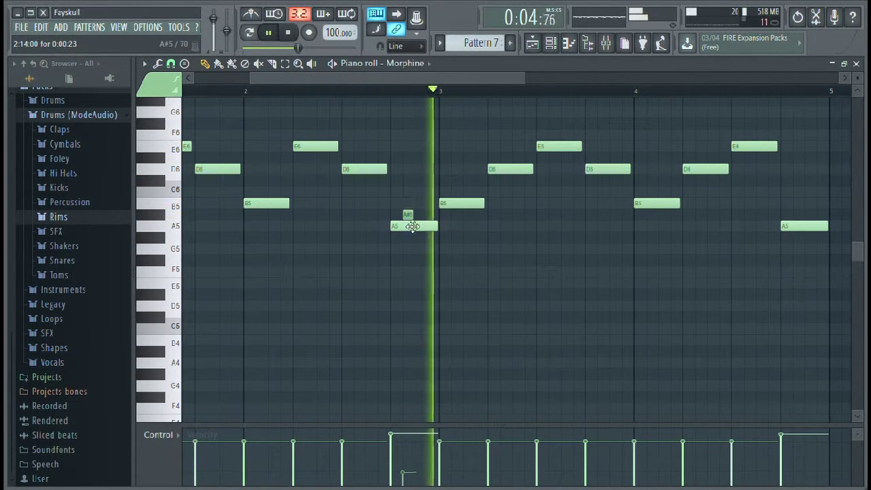
{"action": "left_click_drag", "start_coordinate": [406, 213], "coordinate": [416, 202]}
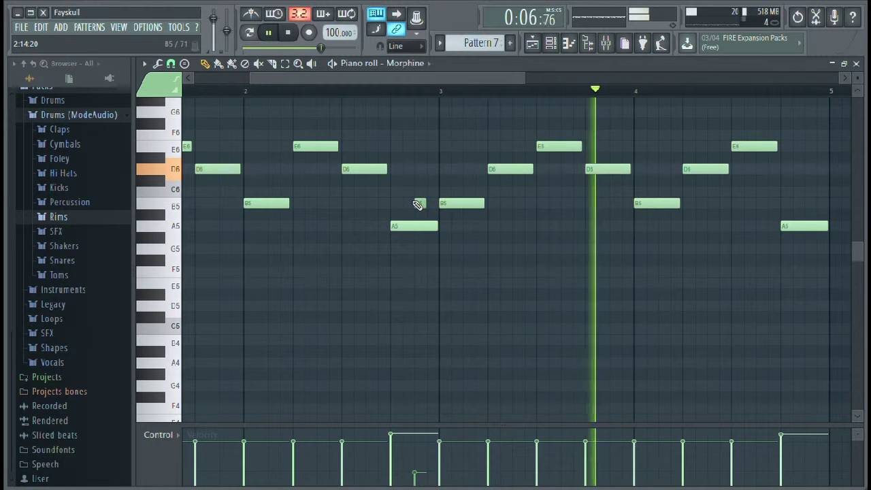
{"action": "key", "text": "space"}
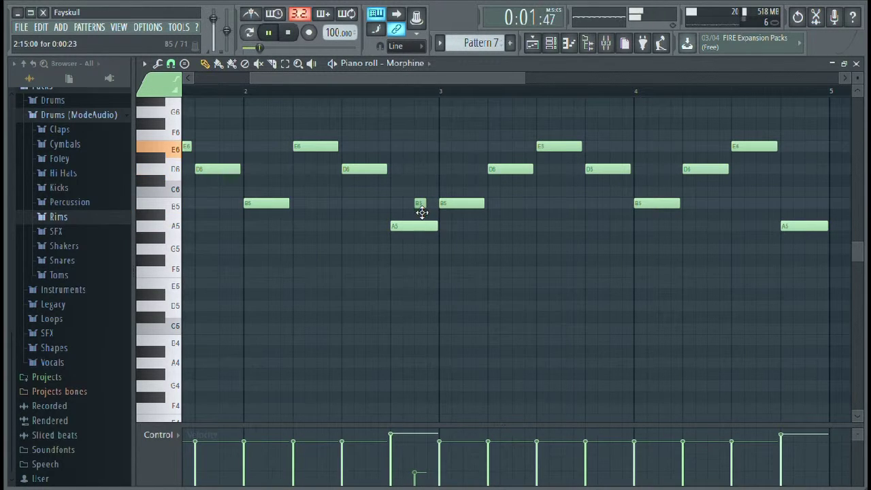
Step: Try the short note one step earlier and at G5, delete it, and try a full-length G5 under the A5 before deleting that too
{"action": "left_click_drag", "start_coordinate": [422, 212], "coordinate": [410, 212]}
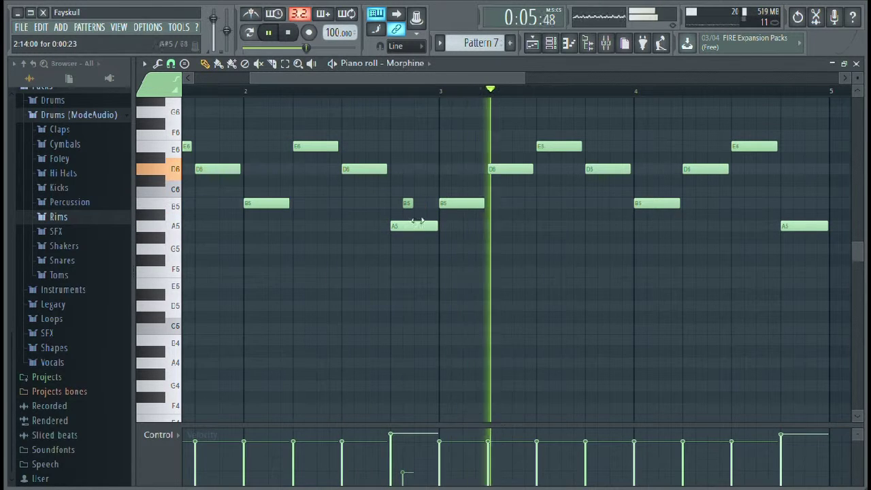
{"action": "left_click_drag", "start_coordinate": [408, 206], "coordinate": [411, 251]}
{"action": "key", "text": "space"}
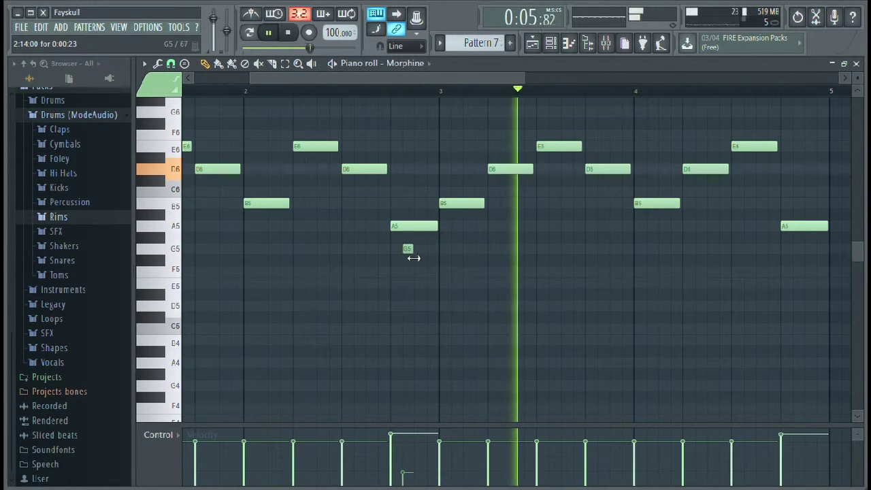
{"action": "right_click", "coordinate": [410, 249]}
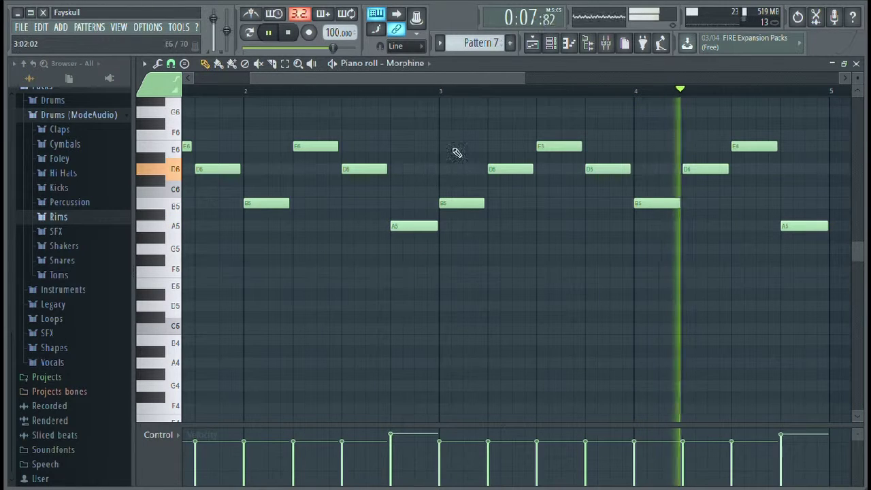
{"action": "left_click", "coordinate": [396, 248]}
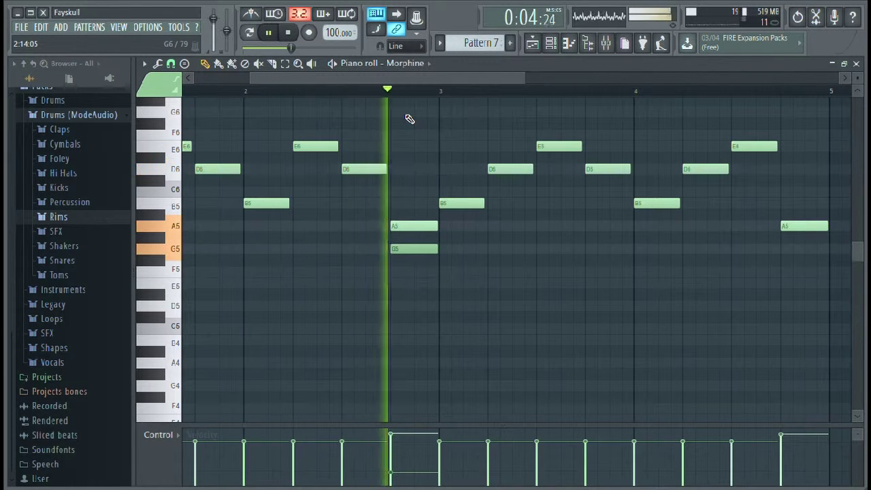
{"action": "right_click", "coordinate": [411, 250]}
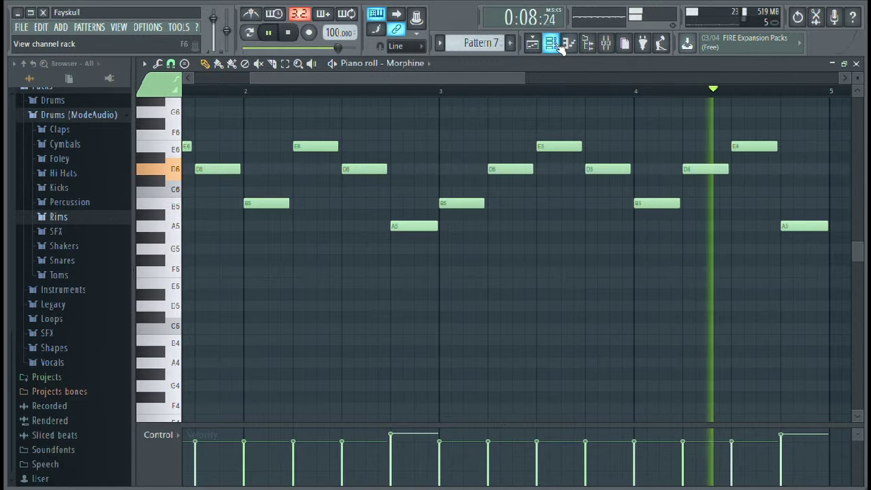
Step: Review the Morphine channel's arpeggiator and miscellaneous settings, then close its window
{"action": "key", "text": "F6"}
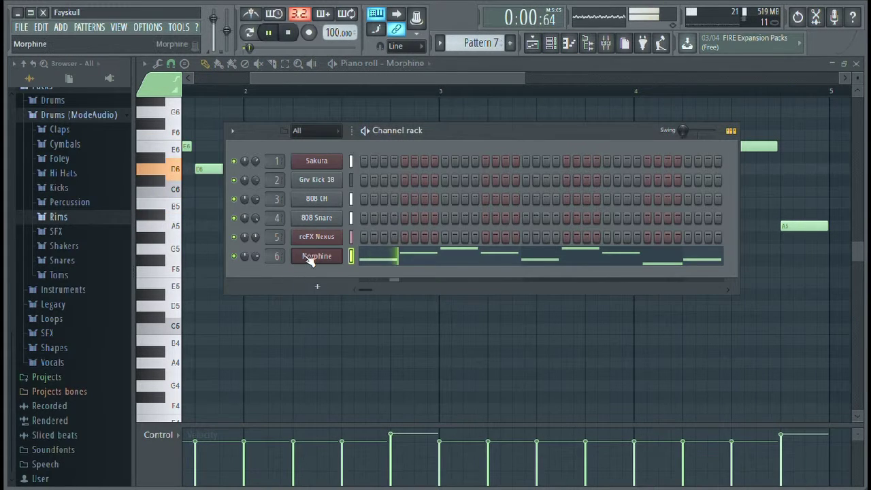
{"action": "left_click", "coordinate": [308, 258]}
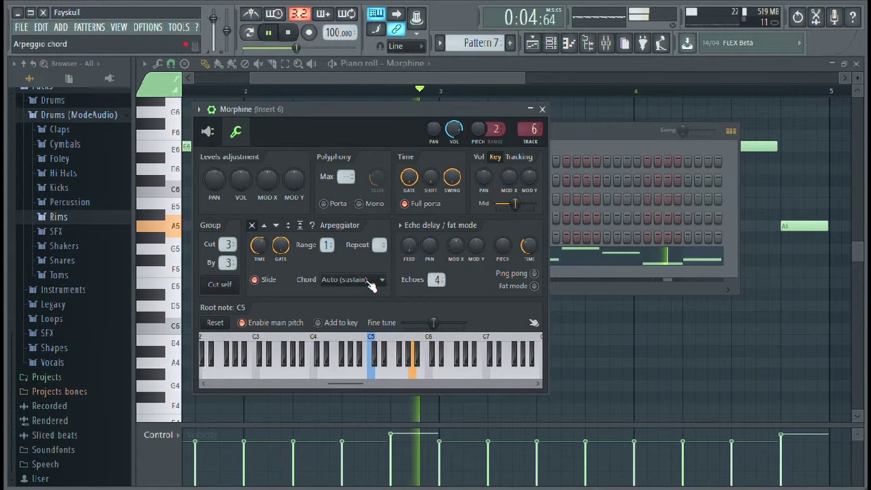
{"action": "left_click", "coordinate": [542, 109]}
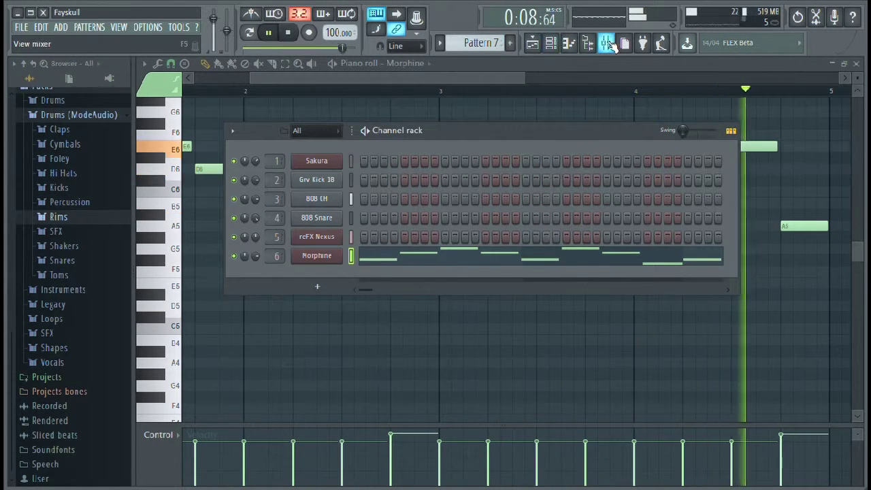
Step: In Insert 6's Fruity Reeverb 2, set the low cut to about 229 Hz and the decay to about 1.4 sec, and close the reverb
{"action": "left_click", "coordinate": [587, 42]}
{"action": "left_click", "coordinate": [699, 145]}
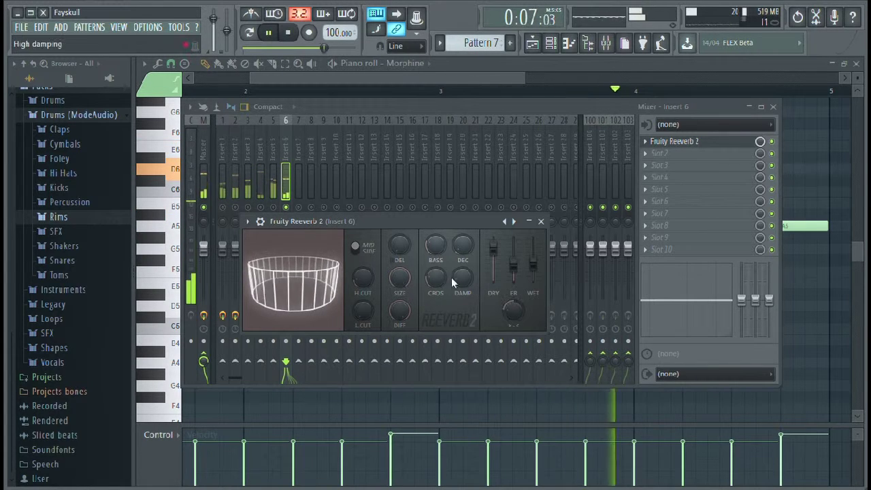
{"action": "mouse_move", "coordinate": [362, 282]}
{"action": "left_mouse_down"}
{"action": "mouse_move", "coordinate": [362, 305]}
{"action": "mouse_move", "coordinate": [362, 228]}
{"action": "mouse_move", "coordinate": [362, 300]}
{"action": "left_mouse_up"}
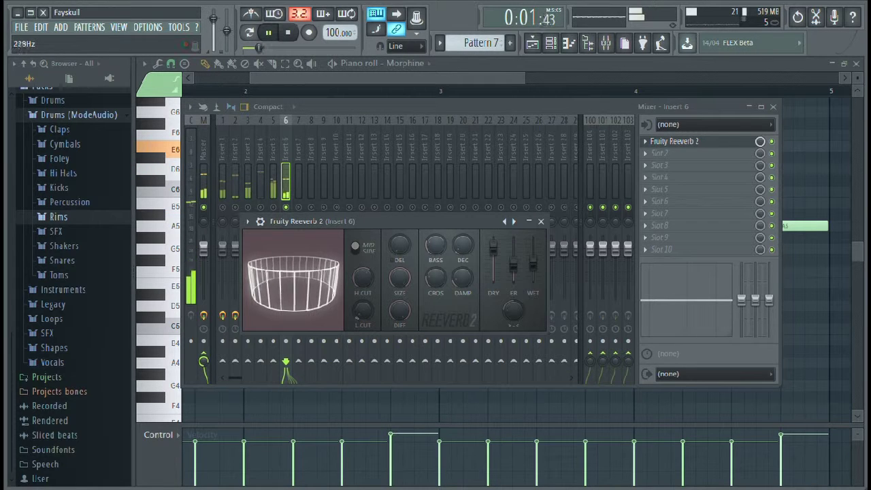
{"action": "mouse_move", "coordinate": [462, 245]}
{"action": "left_mouse_down"}
{"action": "mouse_move", "coordinate": [462, 218]}
{"action": "mouse_move", "coordinate": [463, 244]}
{"action": "left_mouse_up"}
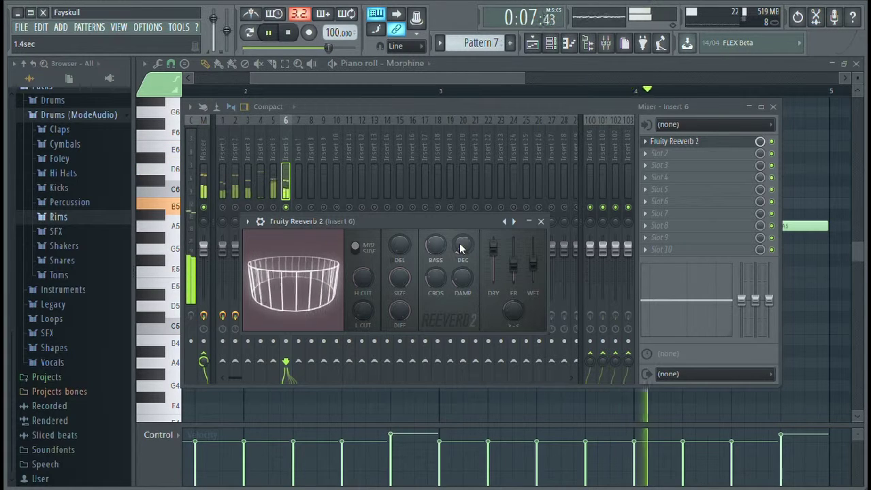
{"action": "scroll", "coordinate": [460, 247], "scroll_direction": "up", "scroll_amount": 3}
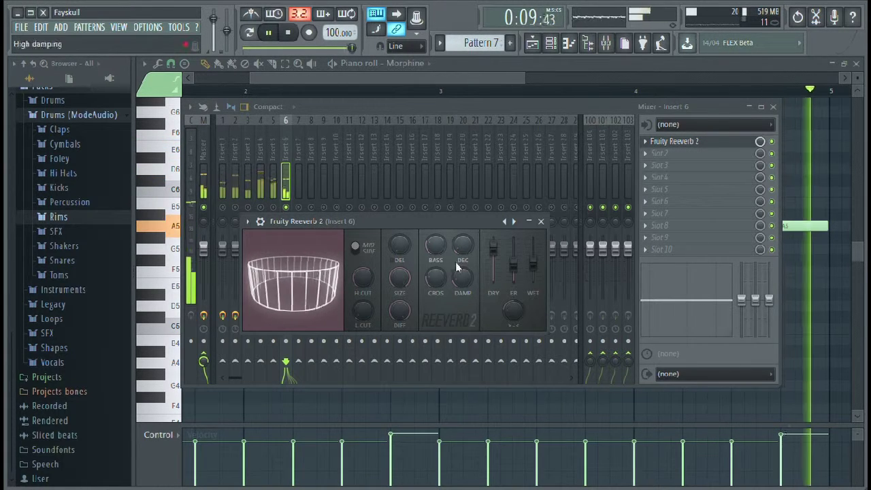
{"action": "left_click", "coordinate": [540, 222]}
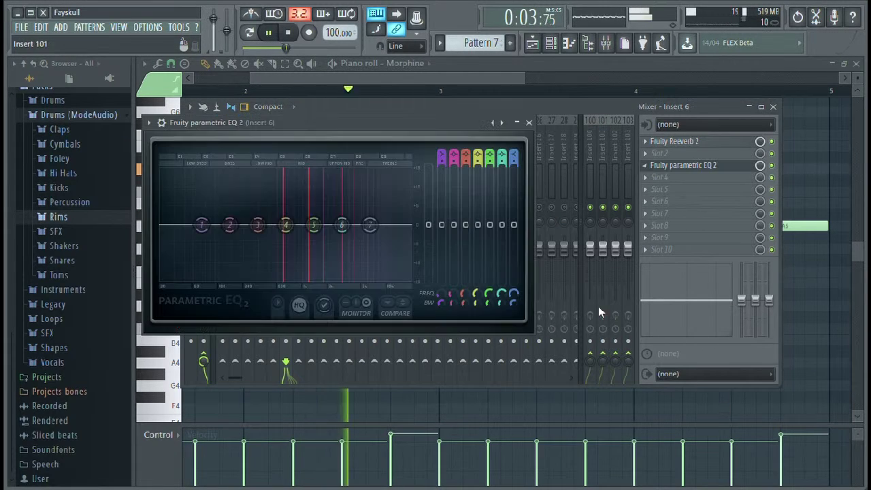
Step: Add Fruity parametric EQ 2 to slot 3 of Insert 6, cutting bands 1, 3 and 7, band 2 to -4.7 dB at 155 Hz, and boosting bands 4–6
{"action": "left_click_drag", "start_coordinate": [225, 230], "coordinate": [211, 280]}
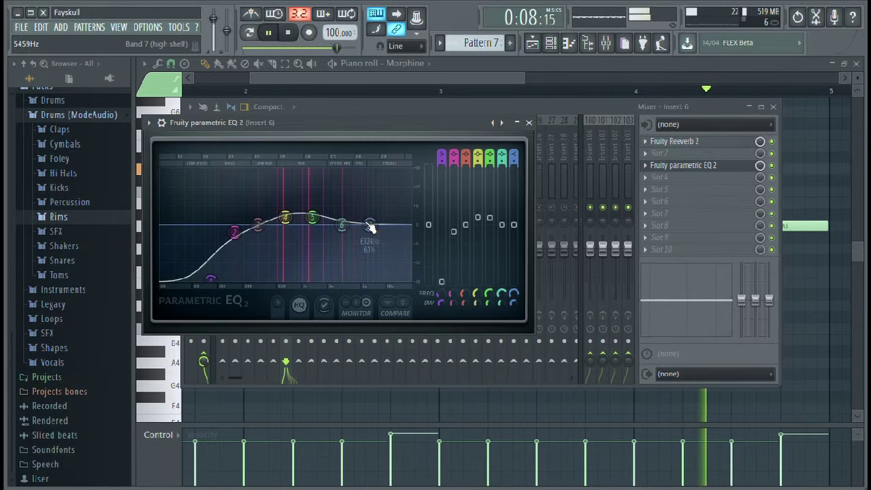
{"action": "left_click_drag", "start_coordinate": [379, 191], "coordinate": [358, 185]}
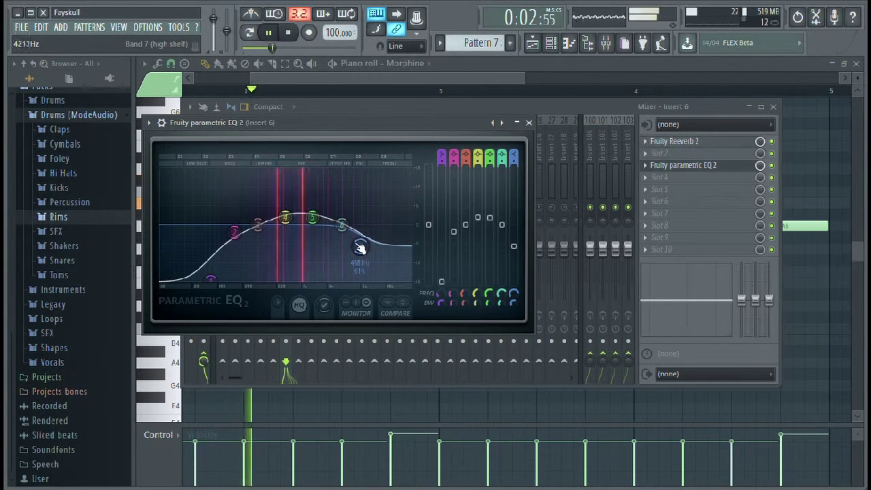
{"action": "left_click_drag", "start_coordinate": [342, 225], "coordinate": [317, 217]}
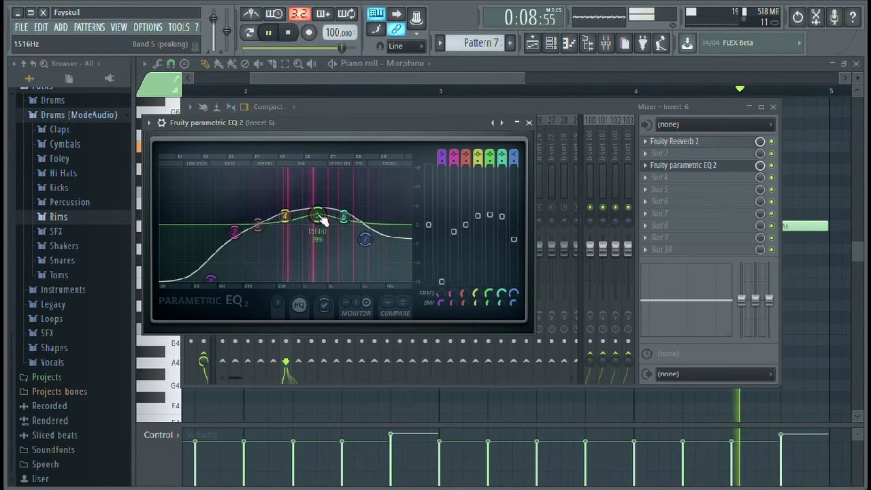
{"action": "left_click_drag", "start_coordinate": [258, 225], "coordinate": [234, 239]}
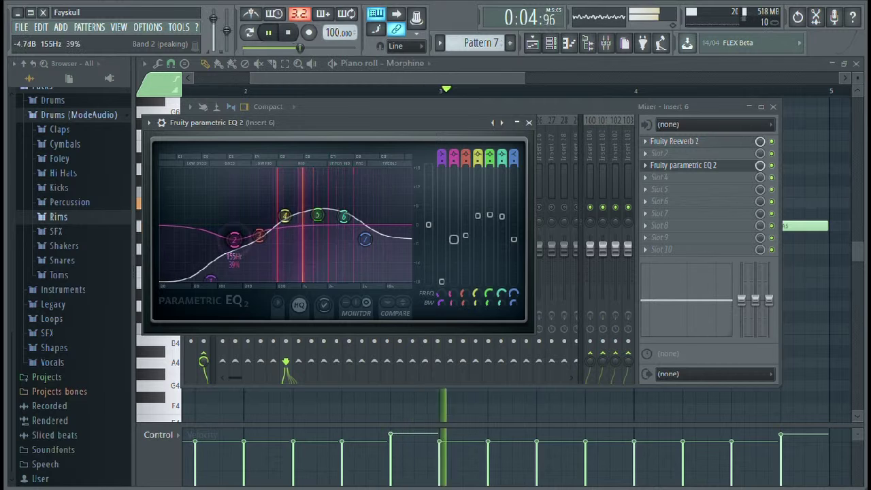
Step: Unsolo Insert 6 and lower the mixer levels of Insert 3 to -8.7 dB, Insert 1 to about -4.8 dB and Insert 6 to -6.6 dB
{"action": "left_click", "coordinate": [708, 183]}
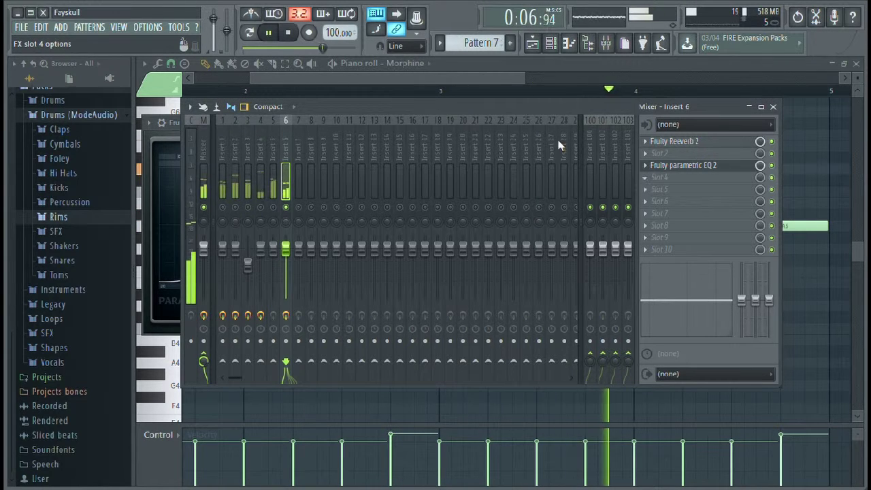
{"action": "right_click", "coordinate": [287, 207]}
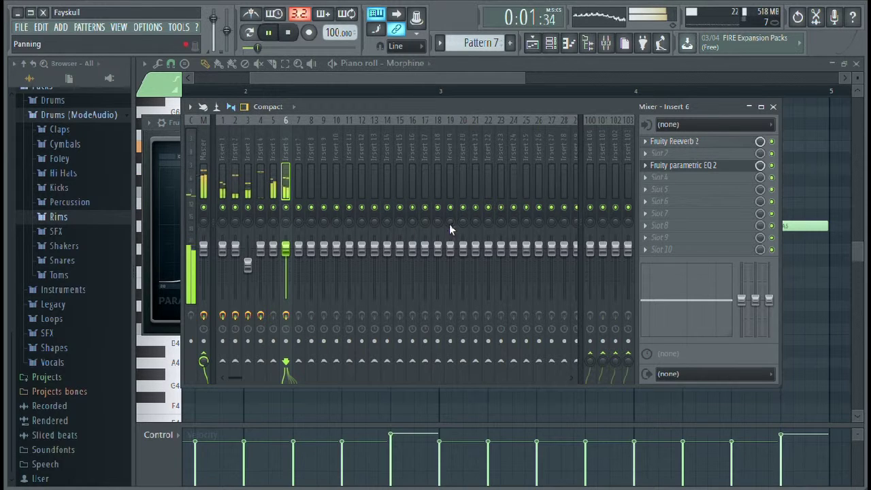
{"action": "left_click", "coordinate": [248, 267]}
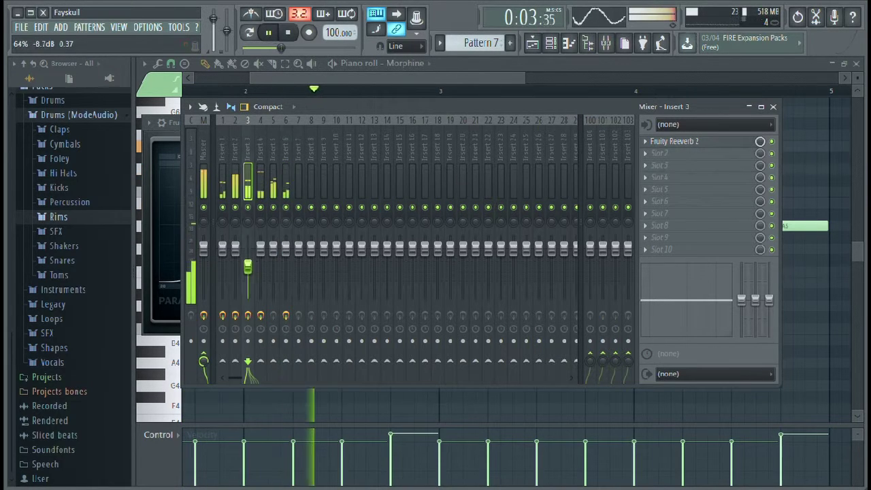
{"action": "left_click_drag", "start_coordinate": [222, 247], "coordinate": [222, 254]}
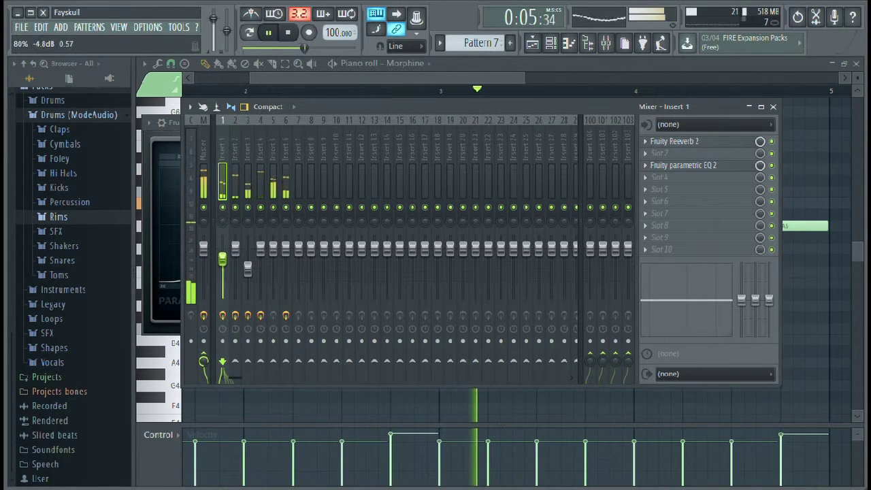
{"action": "left_click", "coordinate": [285, 250]}
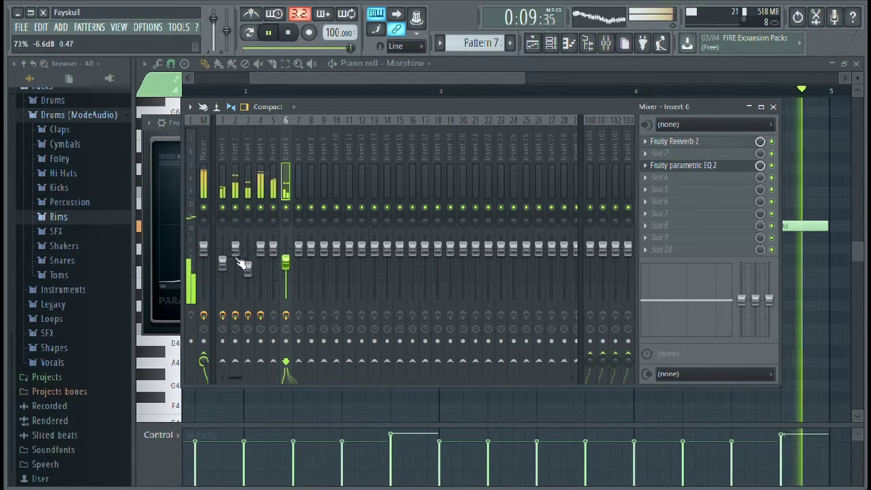
Step: Fine-tune the mixer levels, setting Insert 6 to about -7.7 dB and Insert 1 to about -7.4 dB
{"action": "left_click_drag", "start_coordinate": [223, 260], "coordinate": [222, 265]}
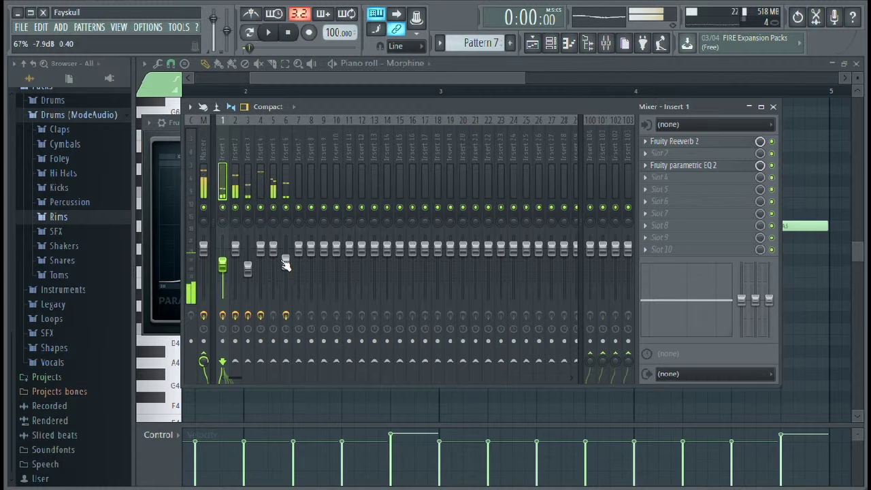
{"action": "left_click_drag", "start_coordinate": [284, 266], "coordinate": [285, 268]}
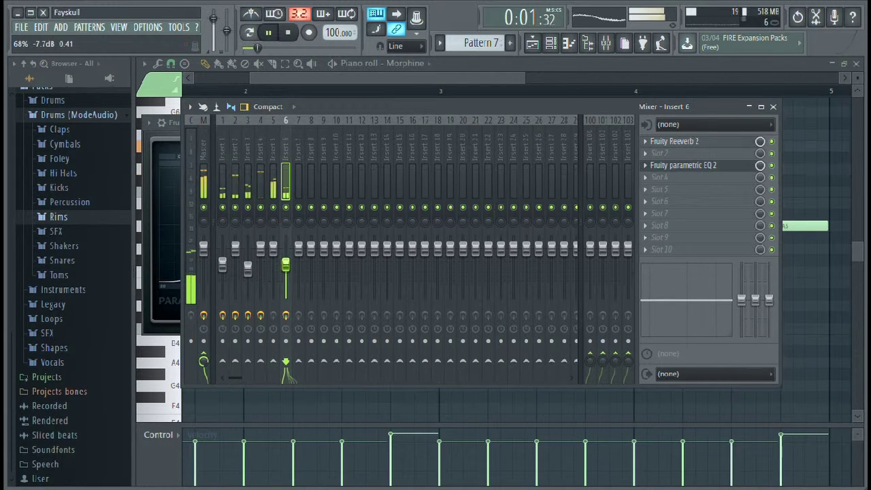
{"action": "left_click", "coordinate": [224, 264]}
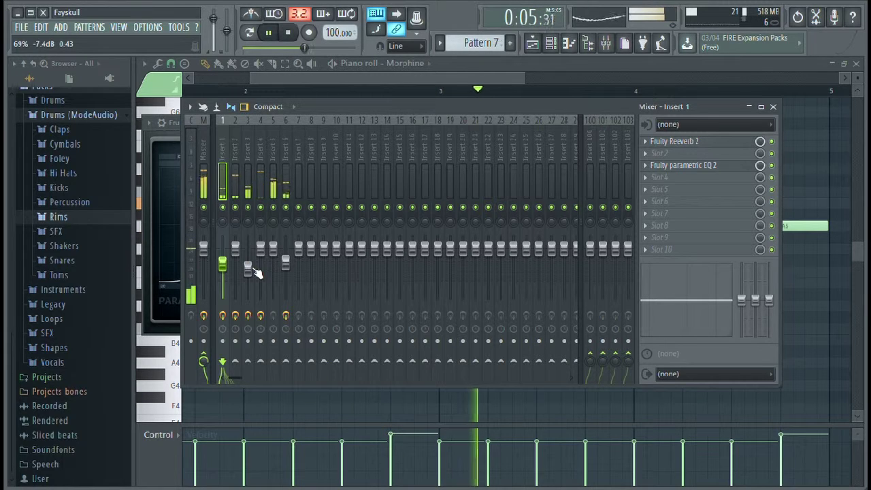
Step: Set the mixer levels of Insert 3 to about -11.7 dB and Insert 5 to about -0.3 dB, and close the mixer
{"action": "left_click_drag", "start_coordinate": [253, 270], "coordinate": [253, 274]}
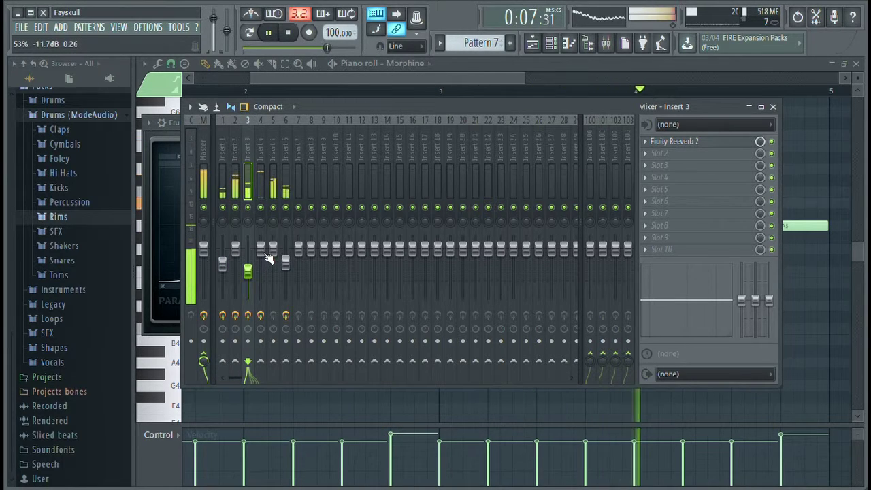
{"action": "left_click", "coordinate": [274, 249]}
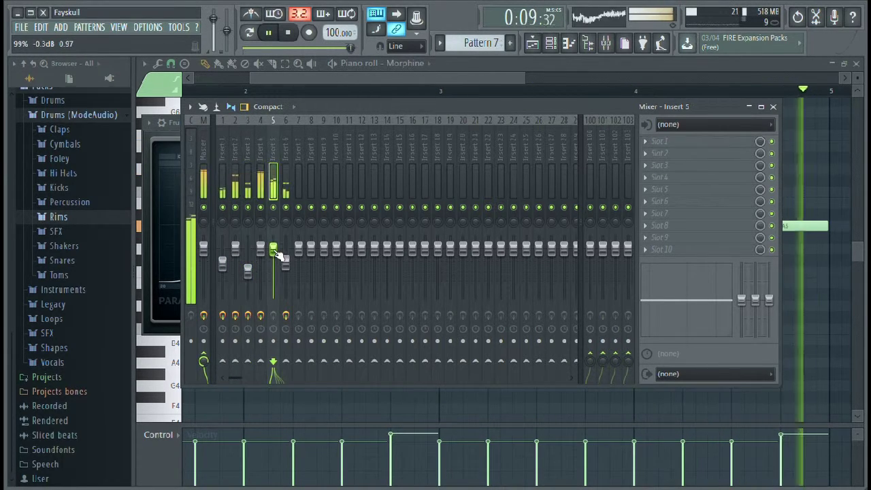
{"action": "left_click", "coordinate": [774, 107]}
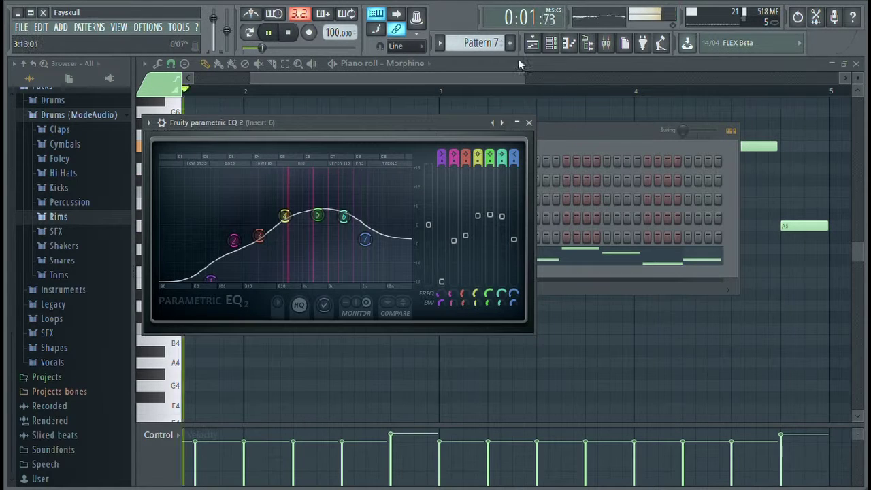
Step: In the playlist, move the kick, snare, Pattern 5, Pattern 6 and Pattern 7 clips on Tracks 2–6 to start at bar 5
{"action": "left_click_drag", "start_coordinate": [260, 80], "coordinate": [197, 81]}
{"action": "left_click", "coordinate": [529, 43]}
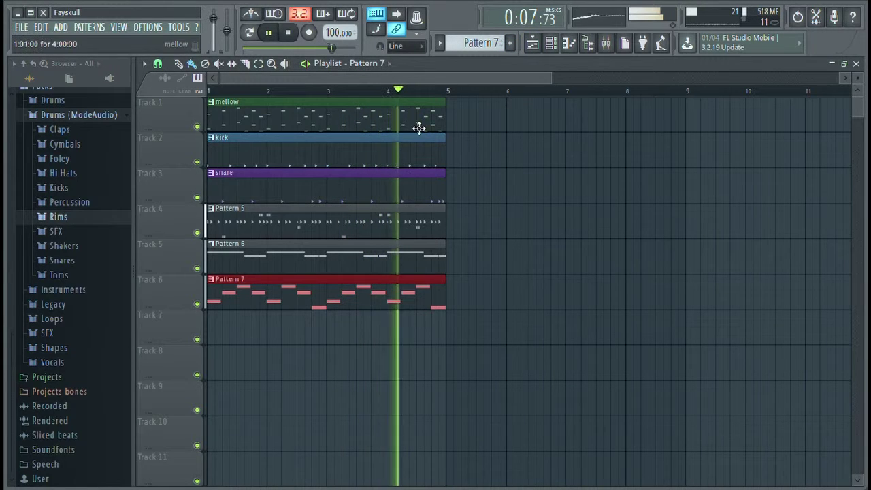
{"action": "left_click", "coordinate": [349, 165]}
{"action": "left_click_drag", "start_coordinate": [348, 165], "coordinate": [585, 166]}
{"action": "left_click_drag", "start_coordinate": [392, 198], "coordinate": [622, 202]}
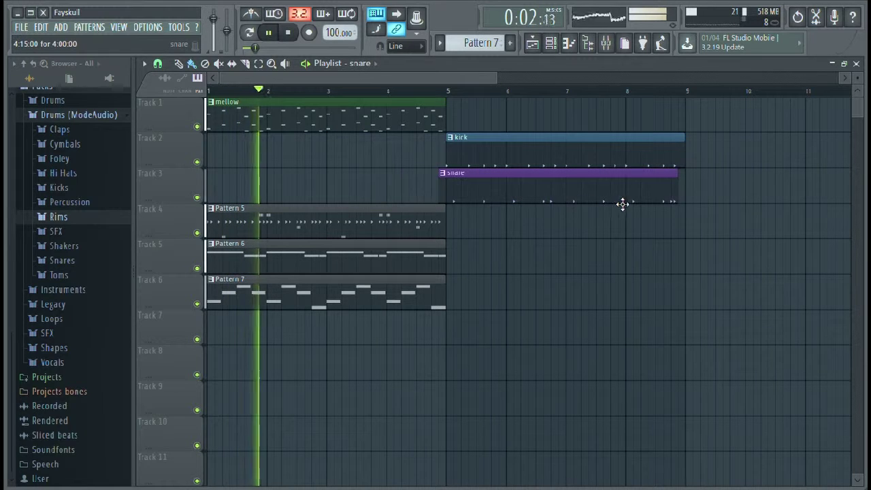
{"action": "left_click_drag", "start_coordinate": [415, 233], "coordinate": [606, 235]}
{"action": "left_click_drag", "start_coordinate": [387, 262], "coordinate": [633, 269]}
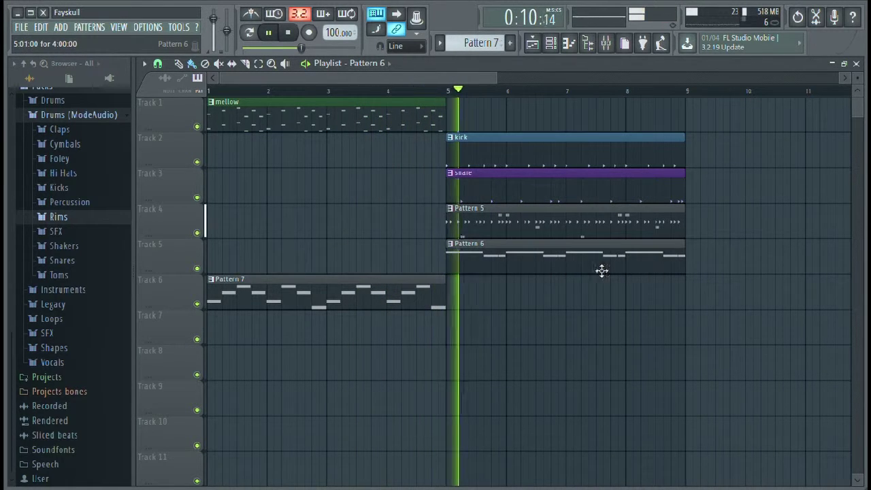
{"action": "left_click_drag", "start_coordinate": [395, 307], "coordinate": [633, 325]}
Step: Copy the mellow clip on Track 1 so that a second one starts at bar 5
{"action": "left_click_drag", "start_coordinate": [499, 78], "coordinate": [690, 82]}
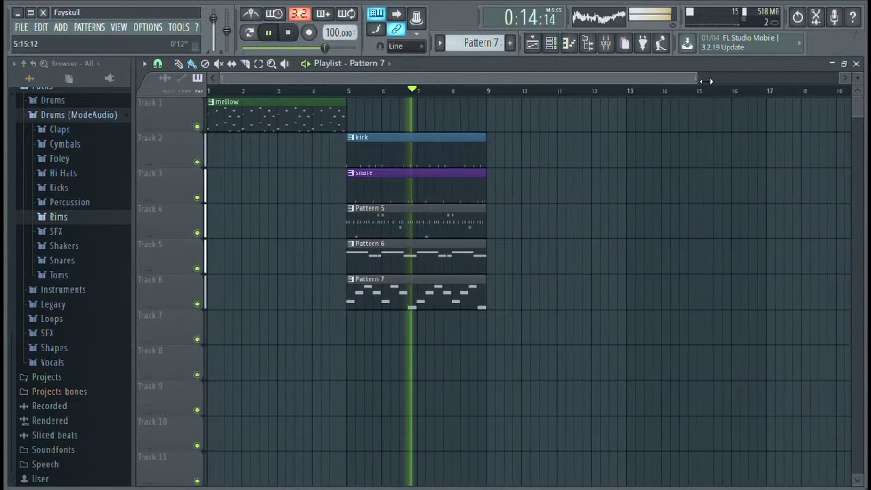
{"action": "key", "text": "space"}
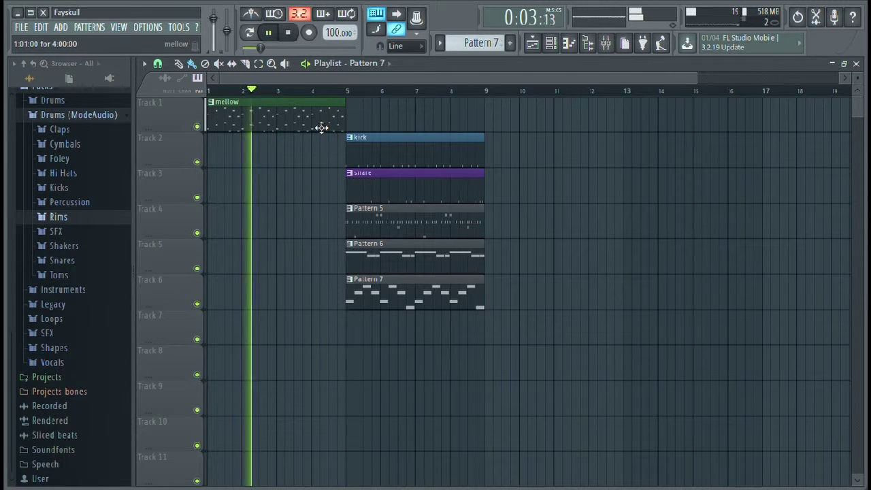
{"action": "left_click_drag", "start_coordinate": [333, 128], "coordinate": [460, 136]}
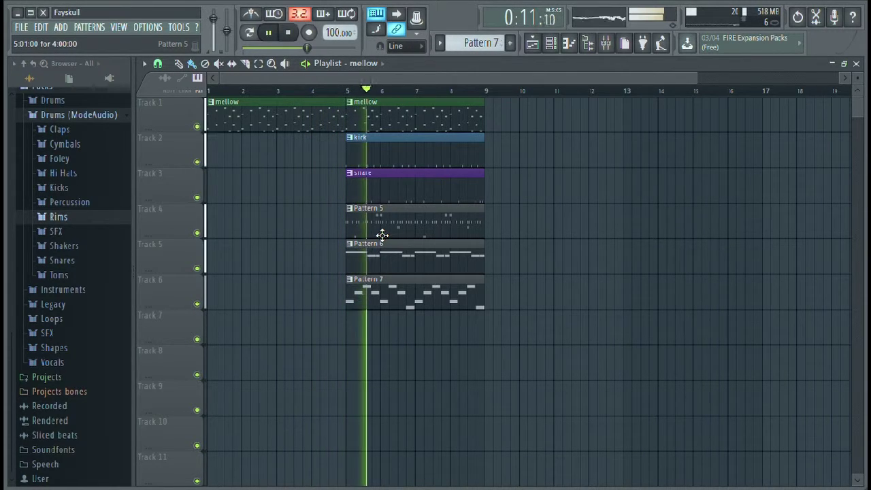
Step: In the 808 CH piano roll of Pattern 6, move the two selected rolls to D4 on beat 2 and duplicate them onto beat 3
{"action": "key", "text": "space"}
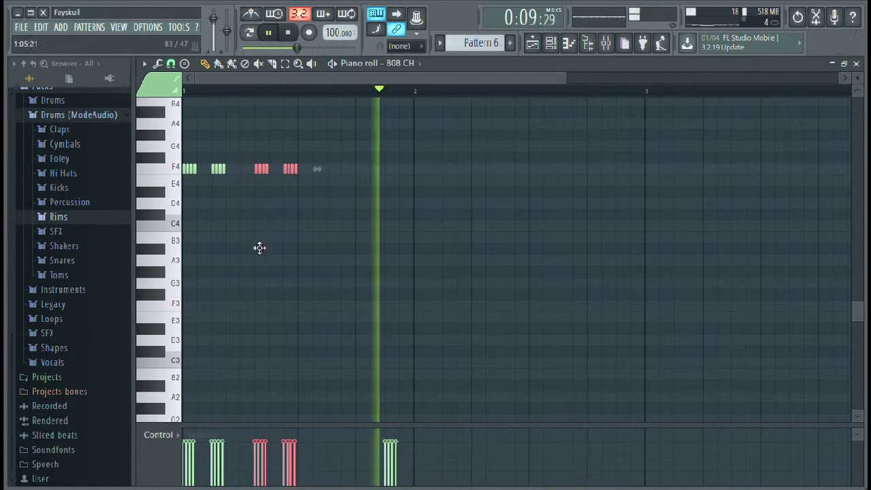
{"action": "left_click_drag", "start_coordinate": [246, 170], "coordinate": [242, 216]}
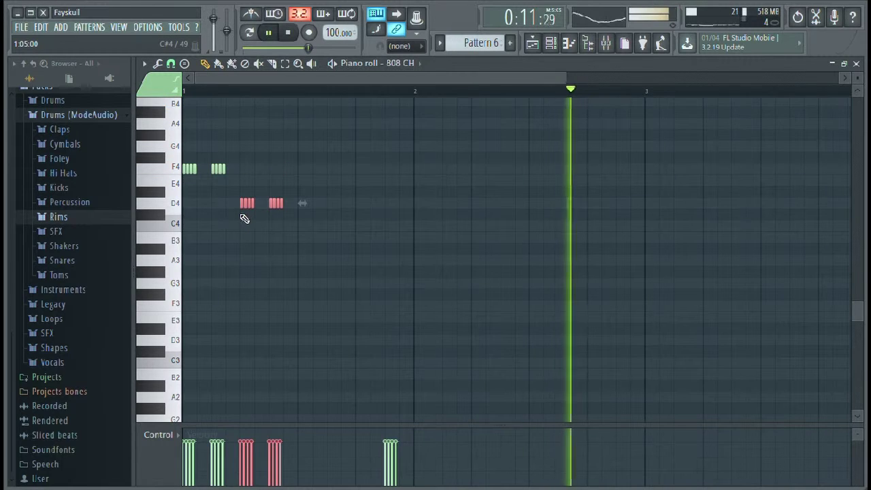
{"action": "key", "text": "space"}
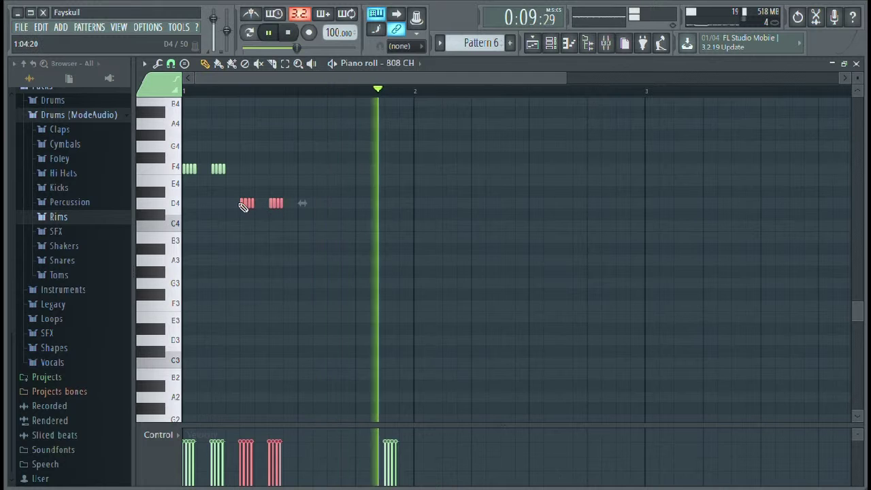
{"action": "left_click_drag", "start_coordinate": [287, 207], "coordinate": [346, 207]}
{"action": "right_click", "coordinate": [344, 206]}
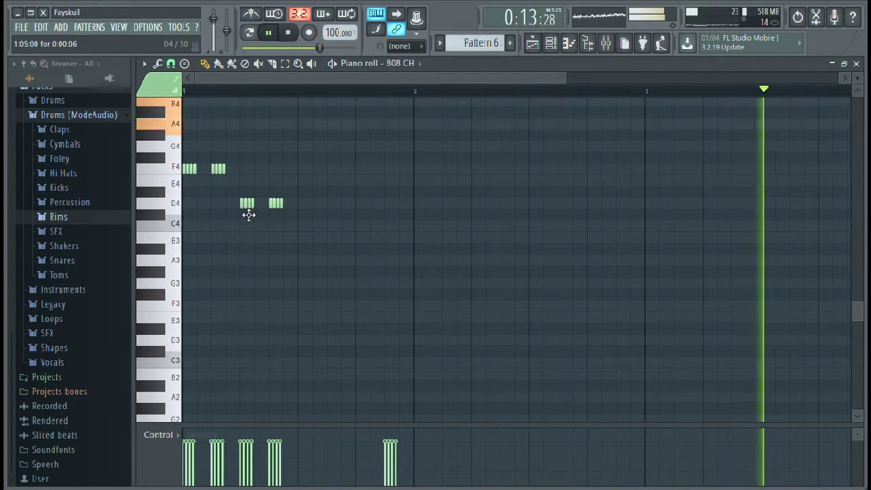
{"action": "left_click_drag", "start_coordinate": [241, 229], "coordinate": [325, 192]}
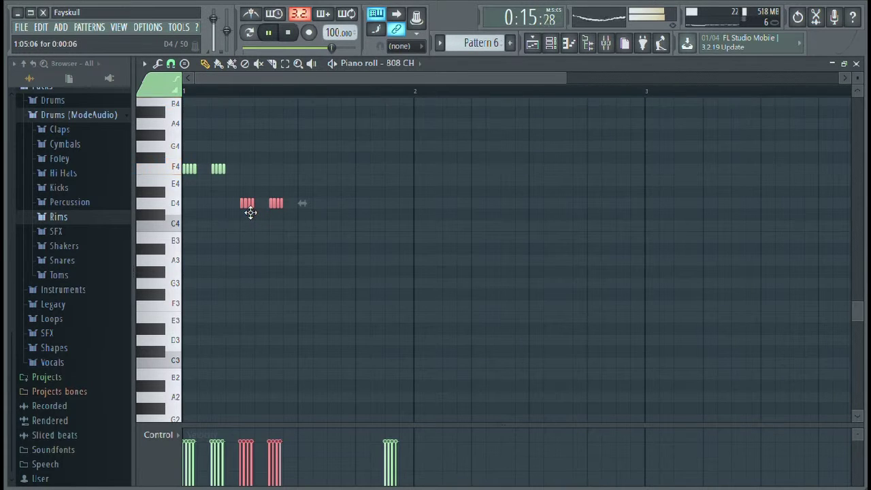
{"action": "key", "text": "ctrl+b"}
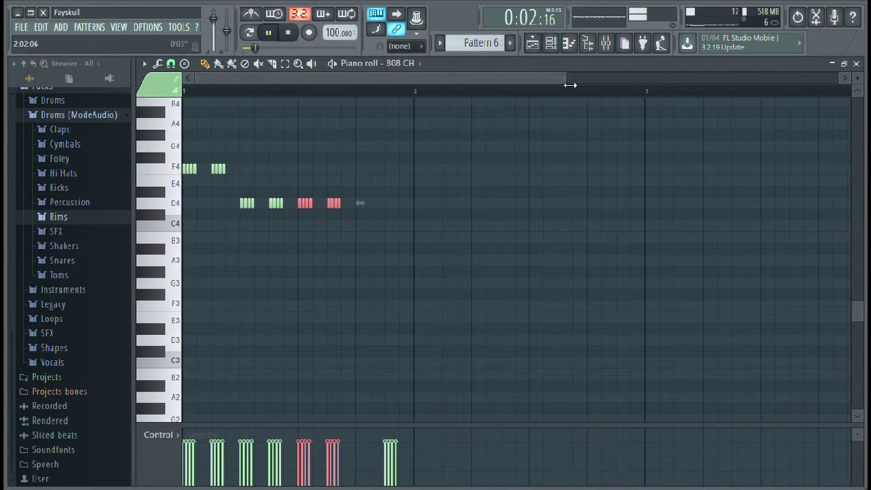
Step: Lower the beat 3 hi-hat rolls to C4 and place a copy of them on B3 at beat 4
{"action": "left_click_drag", "start_coordinate": [570, 82], "coordinate": [542, 87]}
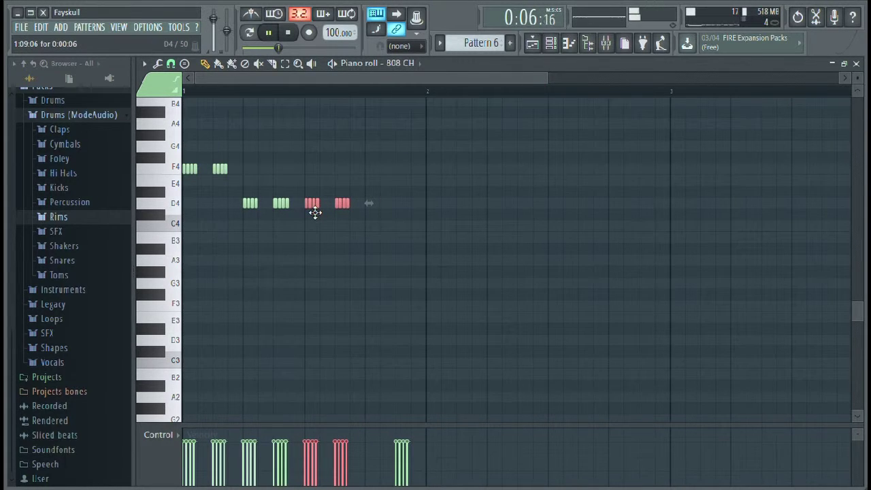
{"action": "left_click_drag", "start_coordinate": [316, 177], "coordinate": [314, 230]}
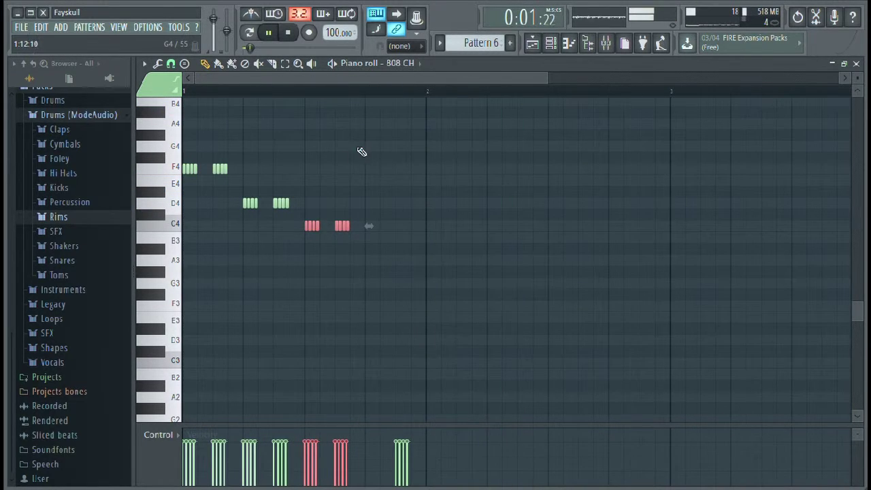
{"action": "scroll", "coordinate": [367, 151], "scroll_direction": "up", "scroll_amount": 5}
{"action": "scroll", "coordinate": [399, 175], "scroll_direction": "down", "scroll_amount": 1}
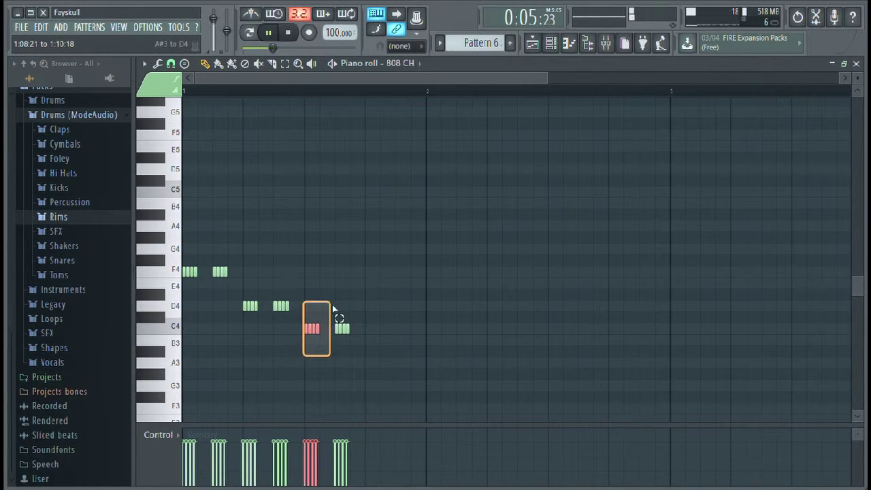
{"action": "left_click_drag", "start_coordinate": [315, 339], "coordinate": [374, 346]}
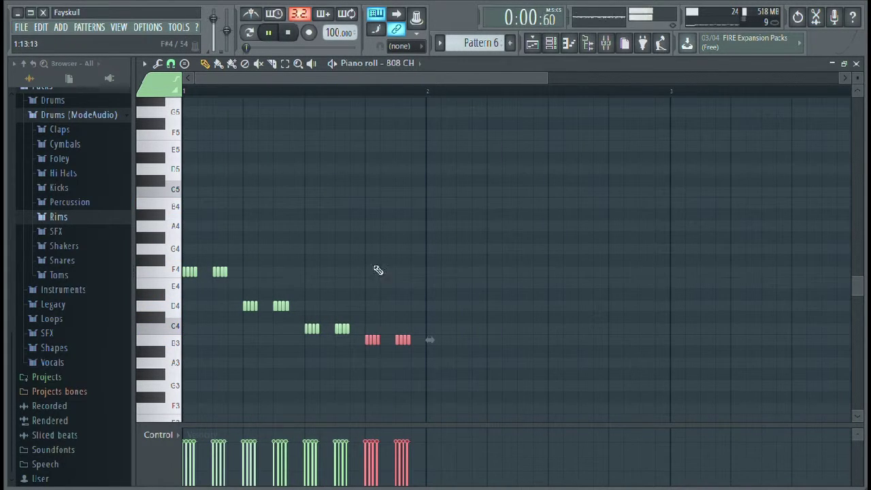
Step: Place the Pattern 6 clip at bar 4 on Track 4, and copy the snare clip to bar 1 as a unique pattern
{"action": "left_click", "coordinate": [532, 43]}
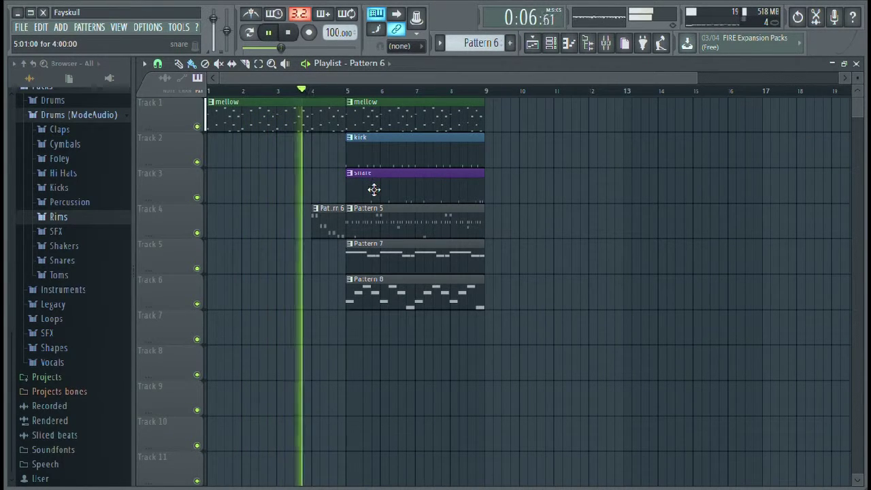
{"action": "left_click_drag", "start_coordinate": [373, 189], "coordinate": [233, 195]}
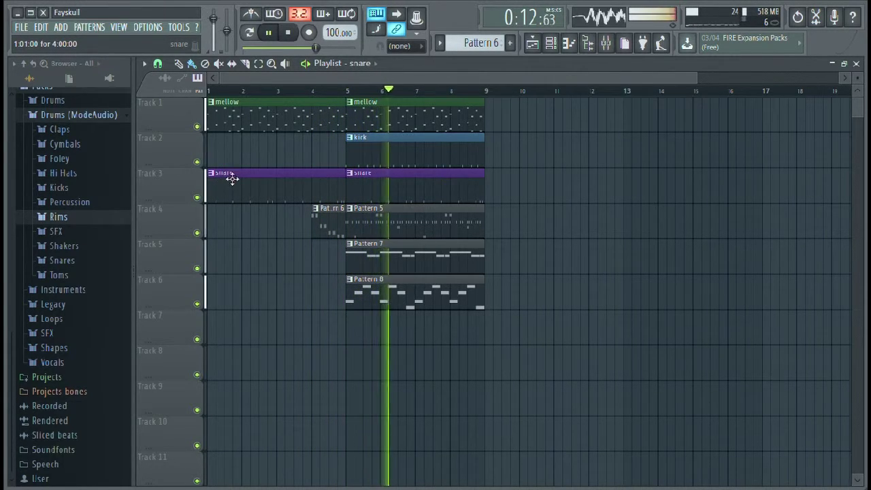
{"action": "left_click", "coordinate": [334, 196]}
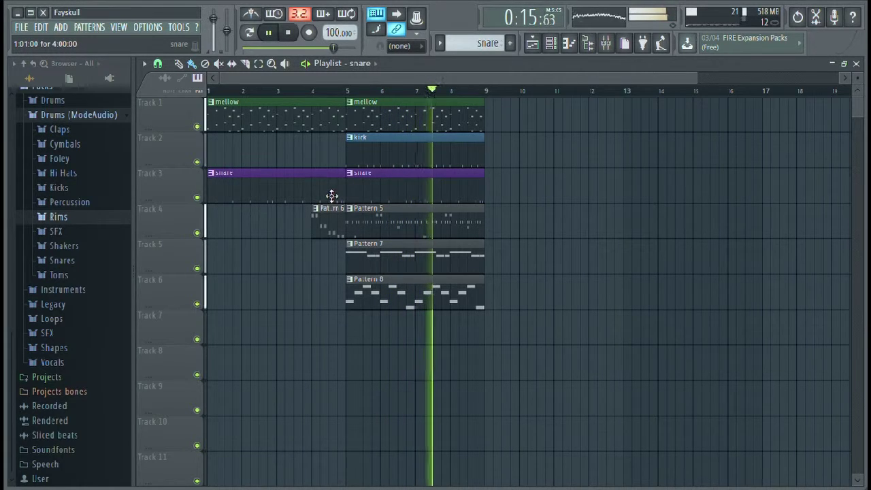
{"action": "left_click", "coordinate": [210, 174]}
{"action": "left_click", "coordinate": [234, 258]}
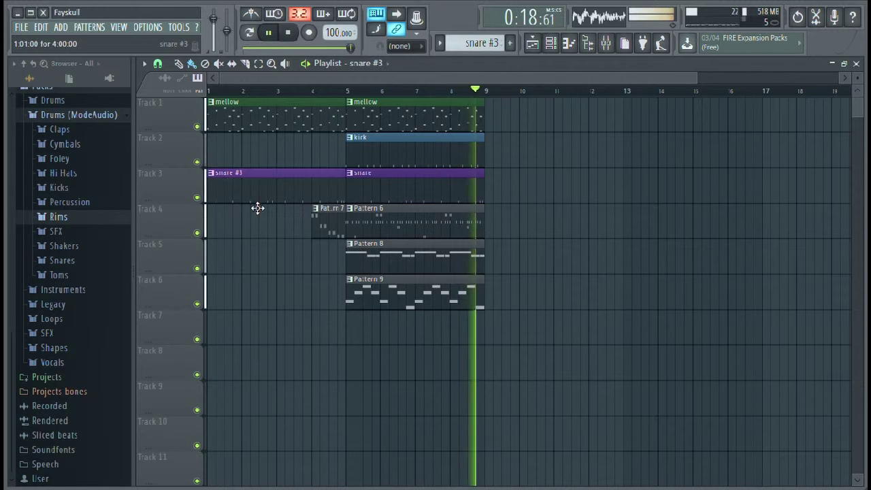
{"action": "left_click_drag", "start_coordinate": [258, 209], "coordinate": [257, 188]}
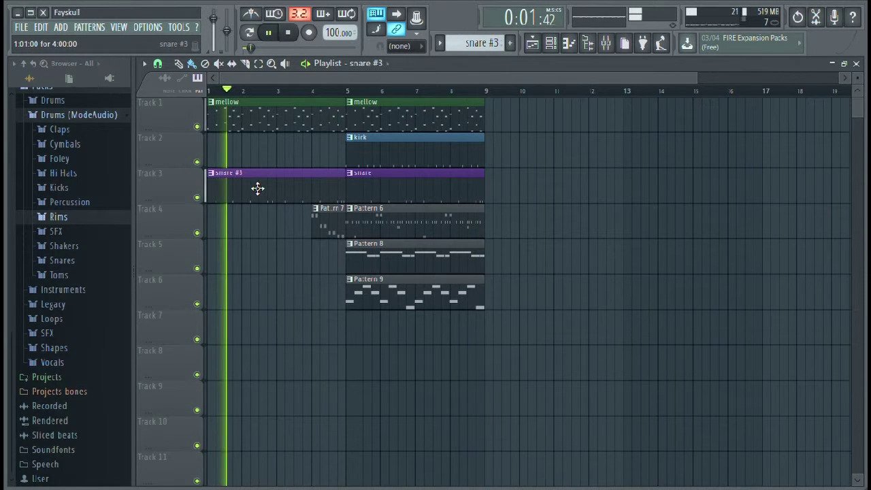
Step: Delete all the C5 notes from the unique snare copy in the 808 Snare piano roll
{"action": "double_click", "coordinate": [226, 195]}
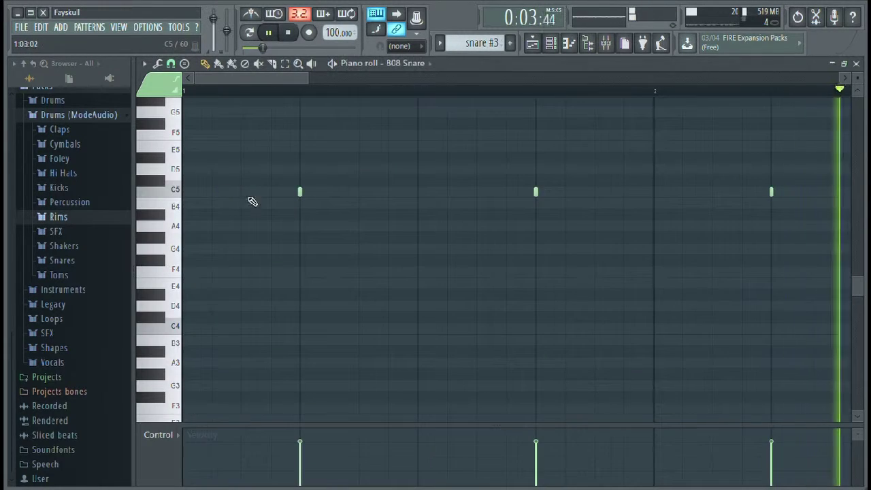
{"action": "left_click_drag", "start_coordinate": [310, 79], "coordinate": [651, 80]}
{"action": "left_click", "coordinate": [671, 193]}
{"action": "right_click", "coordinate": [670, 192]}
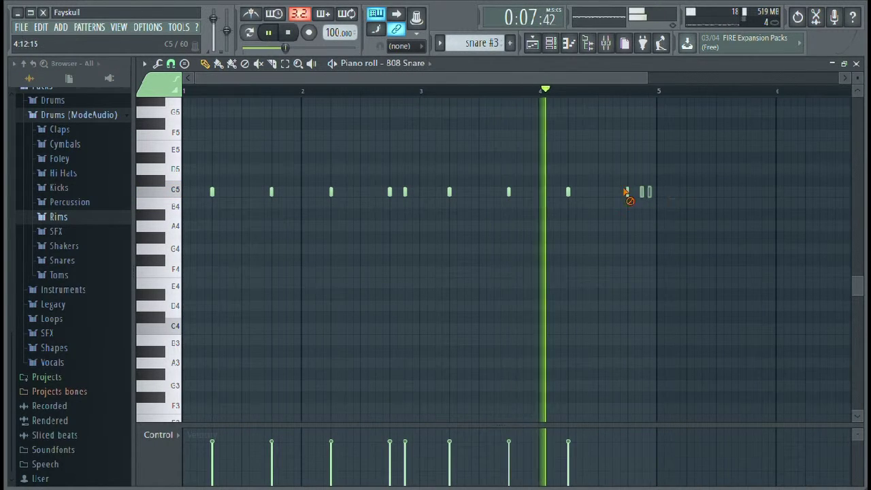
{"action": "left_click_drag", "start_coordinate": [627, 193], "coordinate": [220, 194]}
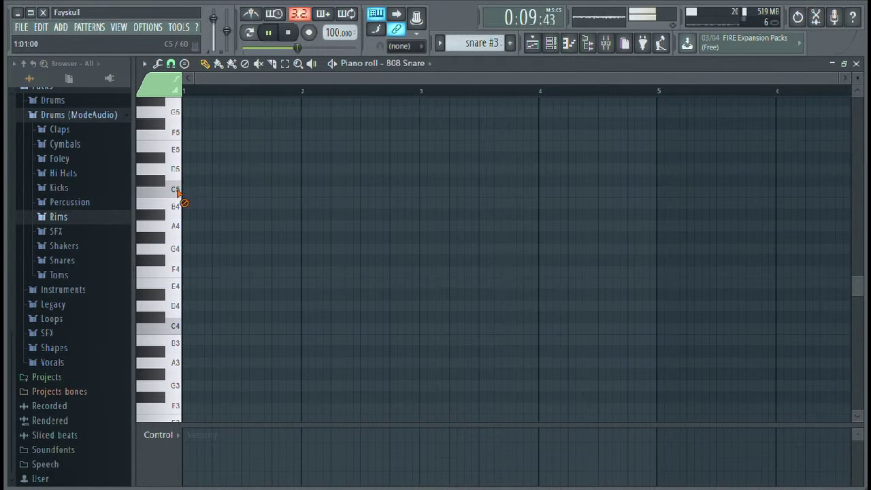
Step: Move the emptied snare #3 clip to bar 4 on Track 3 and restart playback
{"action": "left_click", "coordinate": [532, 43]}
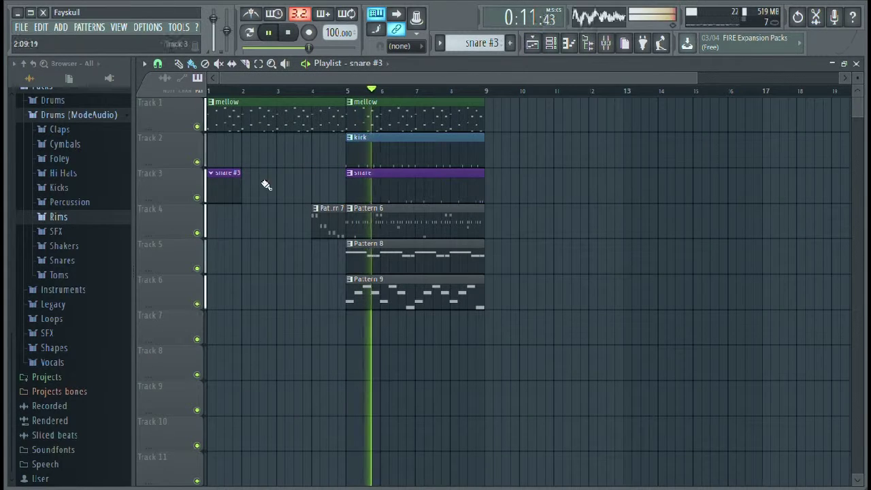
{"action": "left_click_drag", "start_coordinate": [237, 197], "coordinate": [335, 197]}
{"action": "key", "text": "space"}
{"action": "key", "text": "space"}
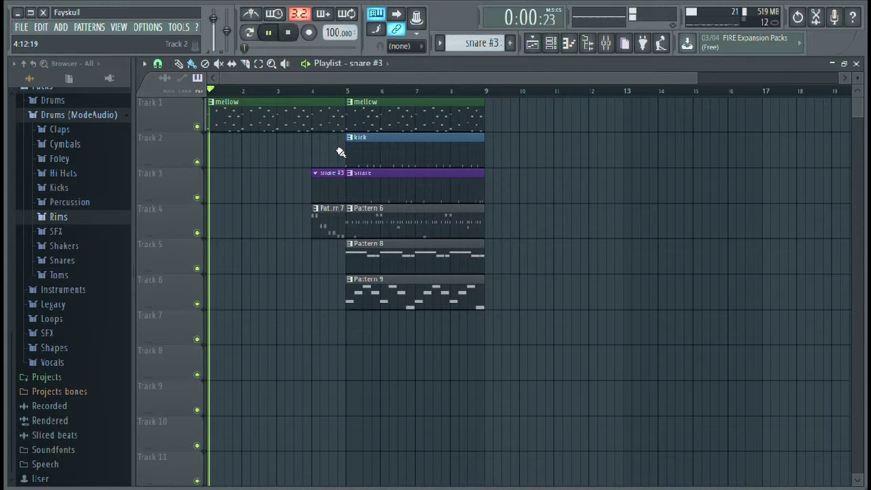
Step: Open the 808 Snare piano roll for the snare #3 pattern and place C5 notes on steps 1, 3, 5 and 7 of bar 1
{"action": "double_click", "coordinate": [330, 196]}
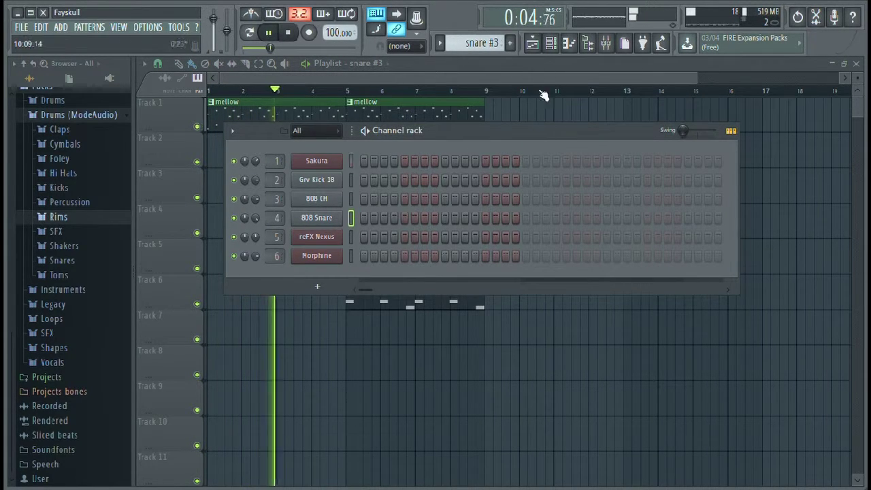
{"action": "left_click", "coordinate": [554, 48]}
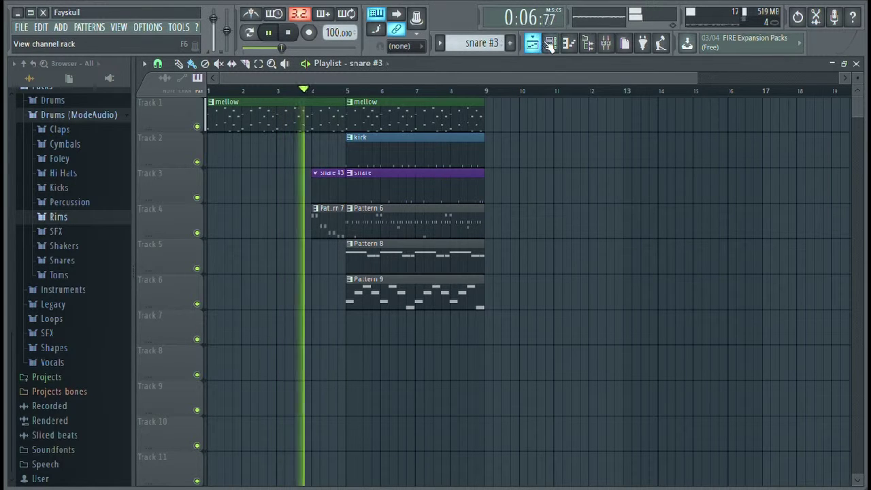
{"action": "left_click", "coordinate": [551, 44]}
{"action": "left_click", "coordinate": [569, 43]}
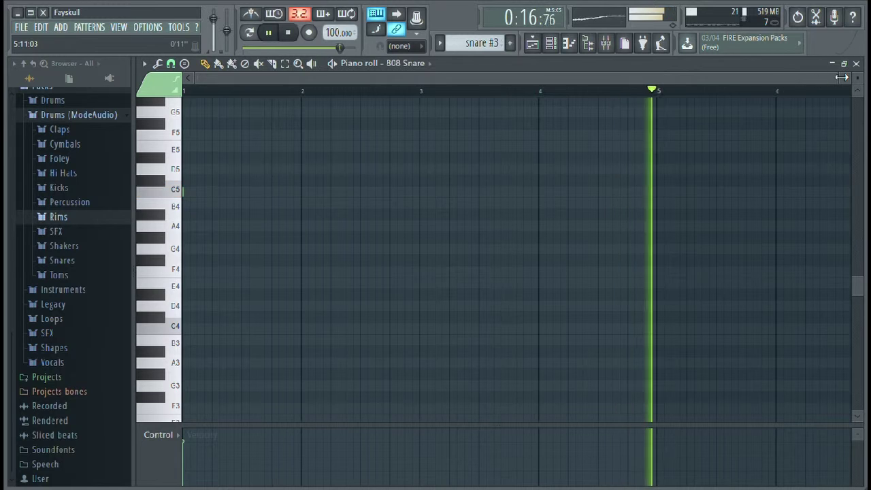
{"action": "left_click_drag", "start_coordinate": [839, 79], "coordinate": [344, 112]}
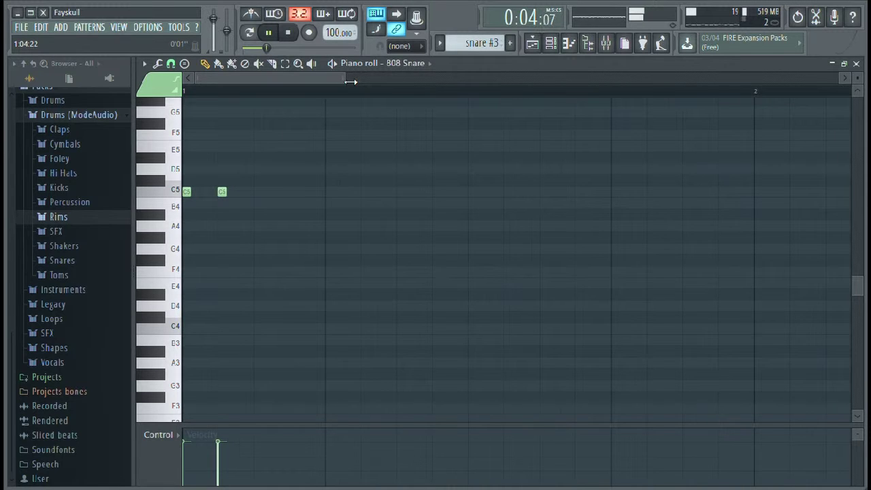
{"action": "left_click_drag", "start_coordinate": [349, 77], "coordinate": [478, 78]}
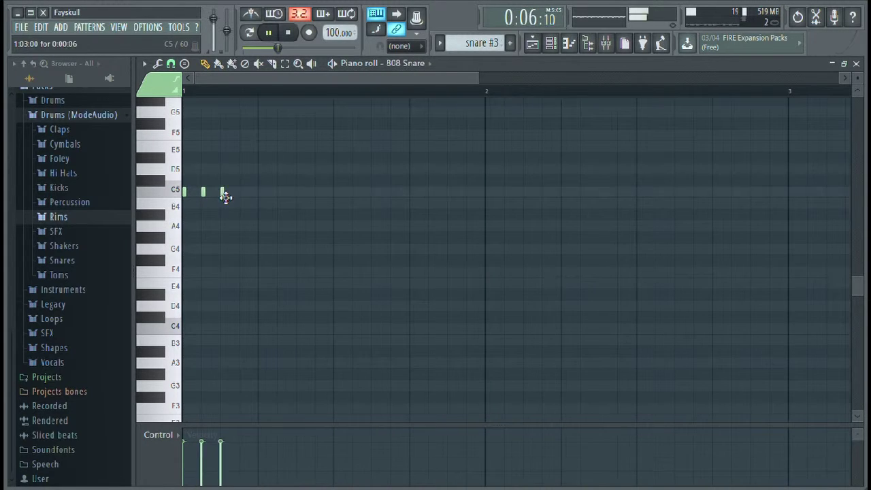
{"action": "left_click", "coordinate": [264, 195]}
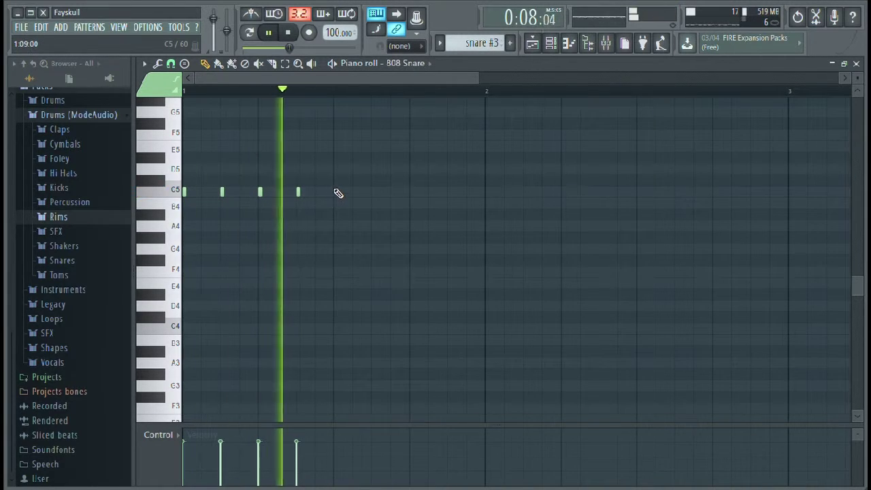
Step: Rework the snare fill by removing the C5 notes on steps 3, 5 and 7 and placing notes on steps 2, 4–6 and 8–10
{"action": "right_click", "coordinate": [260, 192]}
{"action": "right_click", "coordinate": [222, 192]}
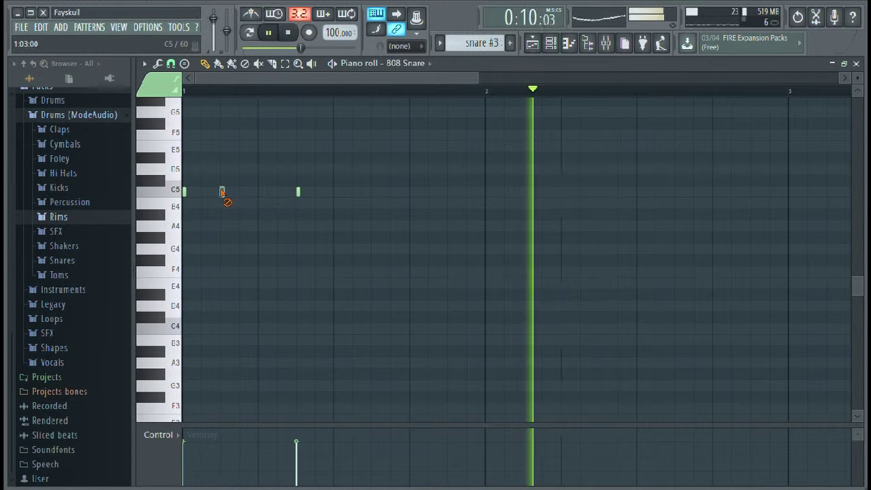
{"action": "right_click", "coordinate": [299, 192]}
{"action": "left_click", "coordinate": [203, 193]}
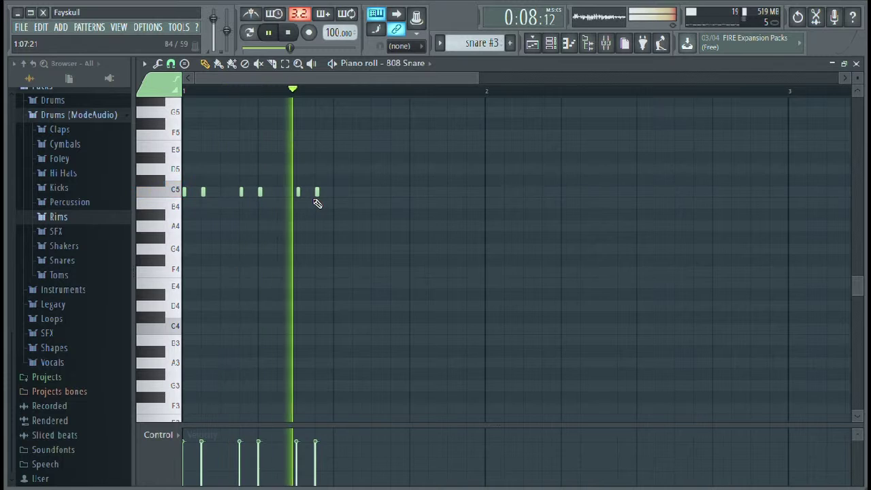
{"action": "key", "text": "space"}
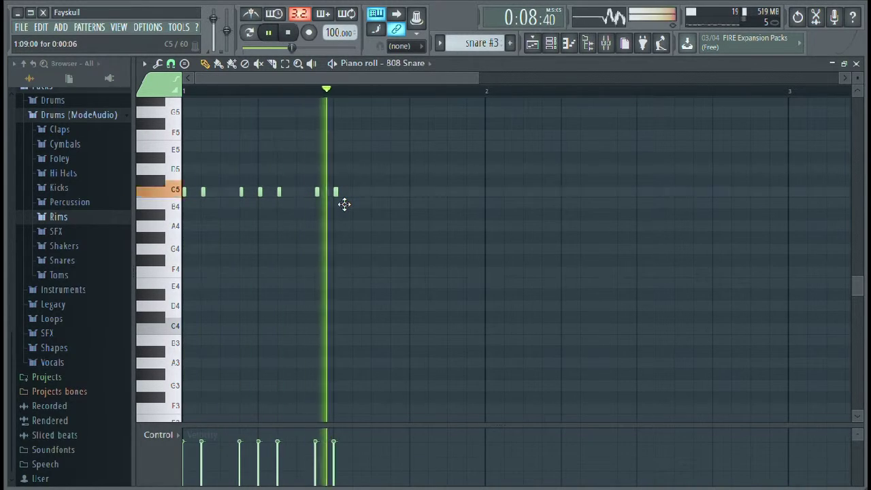
{"action": "left_click", "coordinate": [354, 192]}
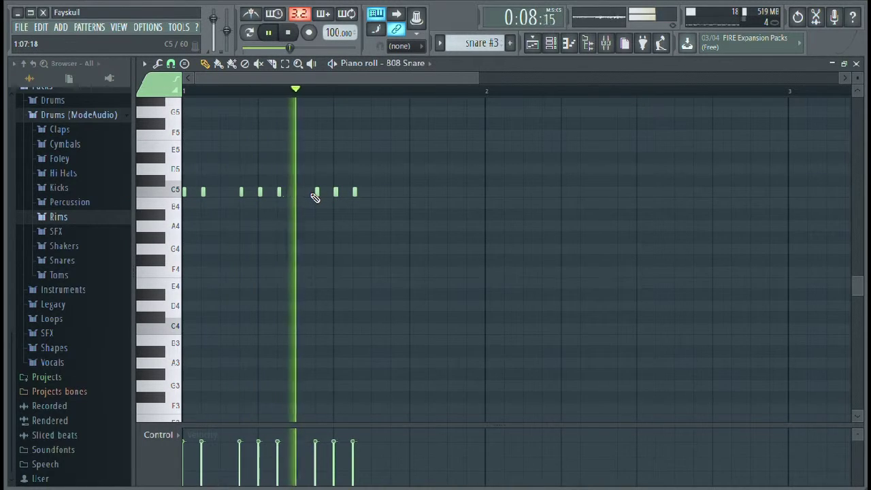
Step: Try a C5 note on step 3 with the step 4 note removed, audition it, and undo the last note edits
{"action": "left_click", "coordinate": [225, 192]}
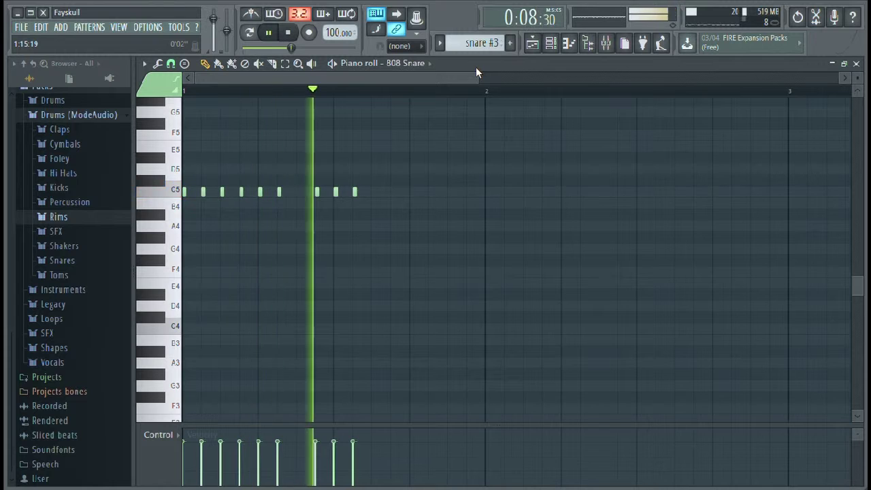
{"action": "right_click", "coordinate": [243, 195]}
{"action": "key", "text": "space"}
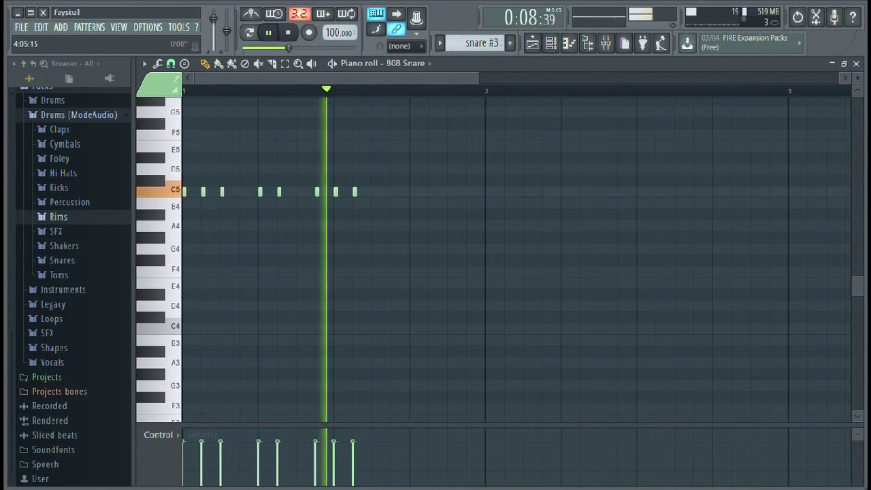
{"action": "key", "text": "space"}
{"action": "key", "text": "space"}
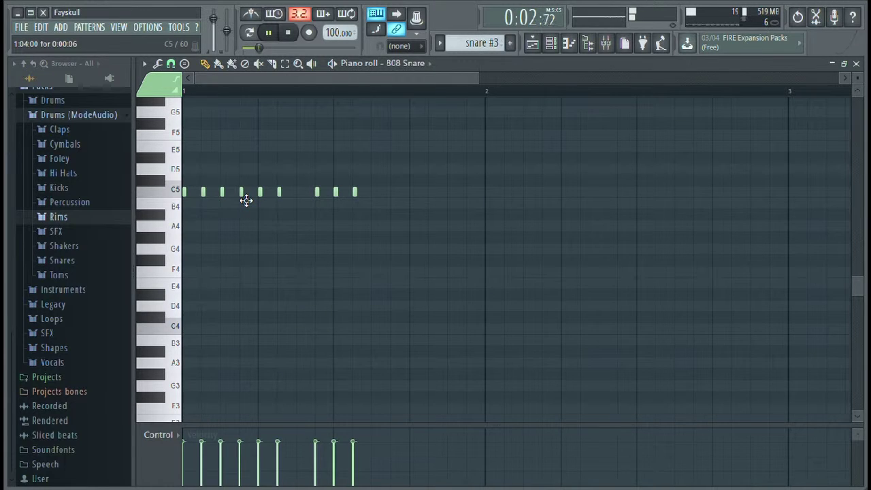
{"action": "key", "text": "ctrl+alt+z"}
{"action": "key", "text": "ctrl+alt+z"}
{"action": "key", "text": "ctrl+alt+z"}
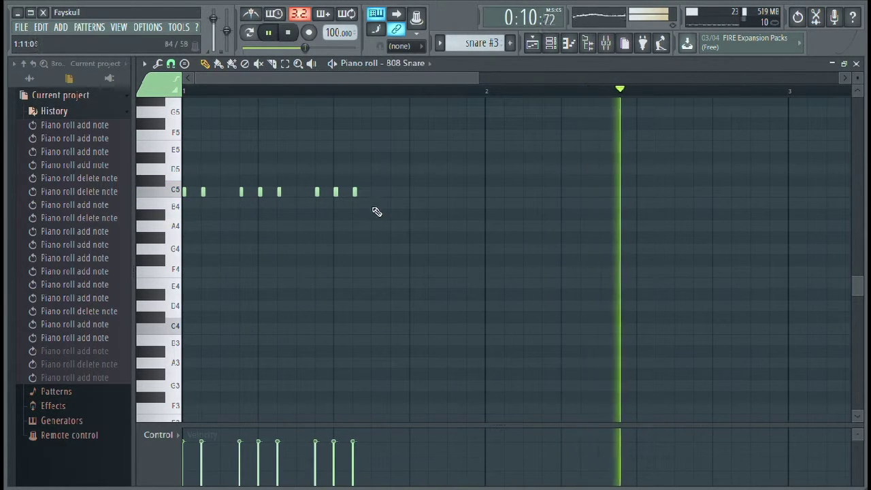
Step: Restart playback and extend the snare fill with C5 notes on steps 12, 13 and 14 of bar 1
{"action": "key", "text": "space"}
{"action": "left_click", "coordinate": [393, 193]}
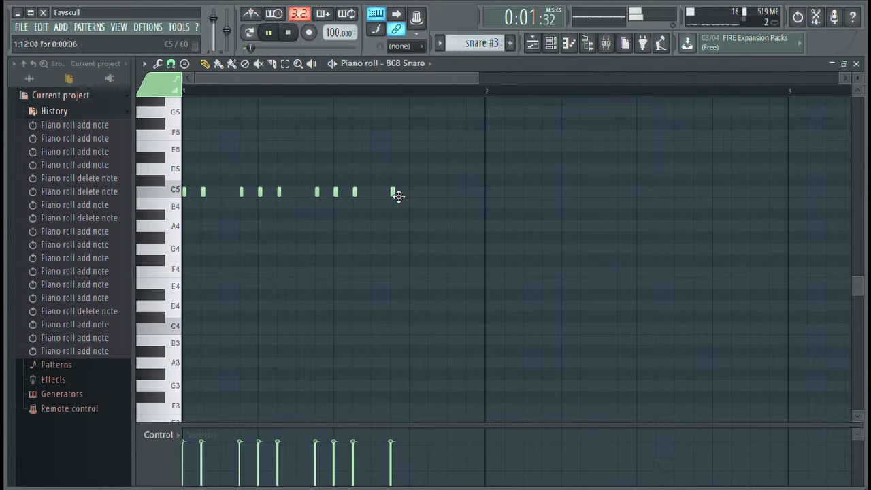
{"action": "left_click", "coordinate": [412, 194]}
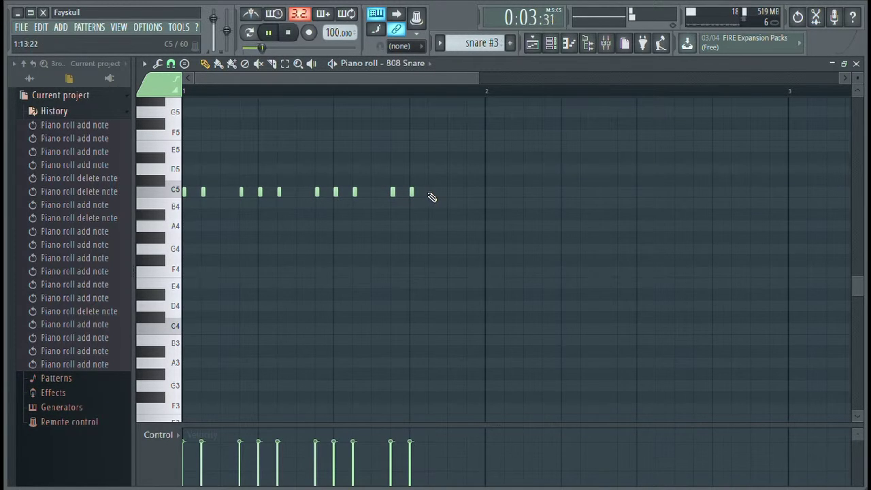
{"action": "left_click", "coordinate": [431, 193]}
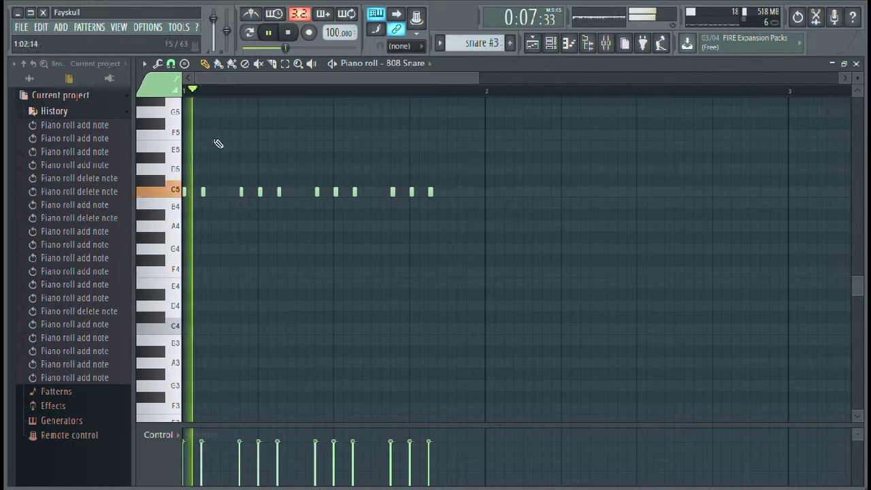
Step: Try an extra C5 note just before step 12, and delete it together with the step 12 note
{"action": "left_click", "coordinate": [385, 193]}
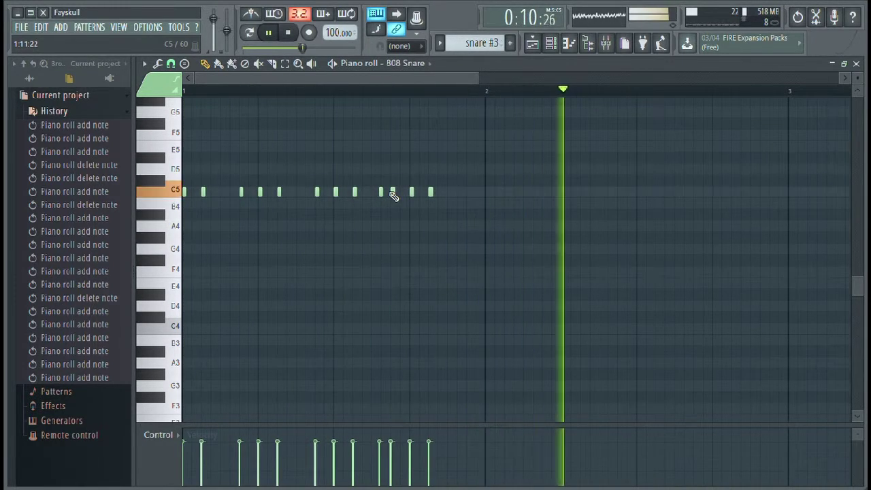
{"action": "right_click", "coordinate": [393, 193]}
{"action": "right_click", "coordinate": [381, 193]}
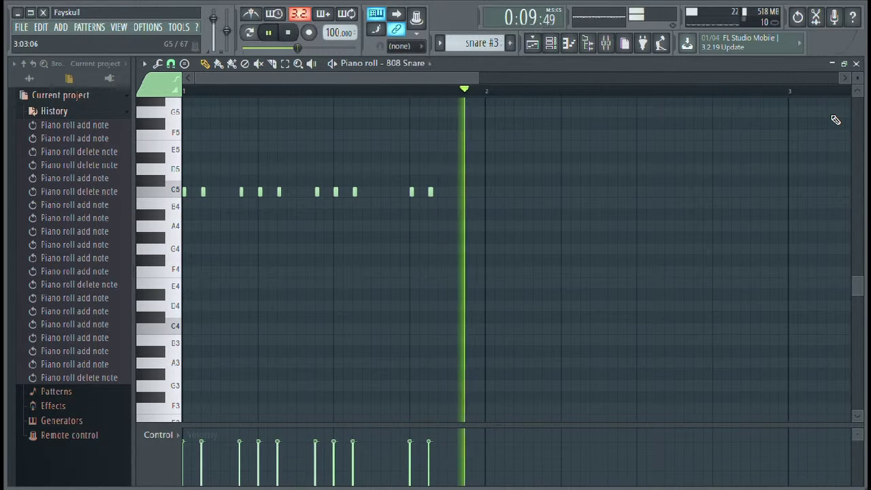
Step: Add four closely spaced C5 notes between steps 10 and 13 as a snare roll and play it back
{"action": "left_click", "coordinate": [372, 193]}
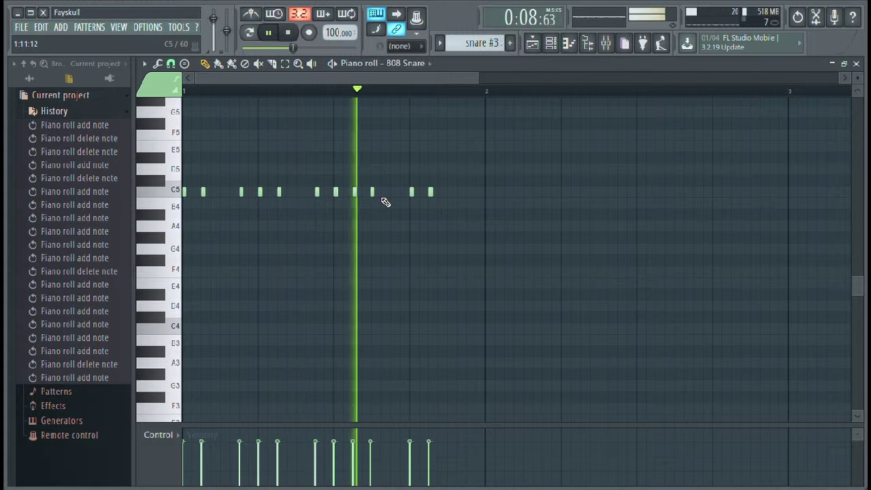
{"action": "left_click", "coordinate": [381, 192]}
{"action": "left_click", "coordinate": [390, 193]}
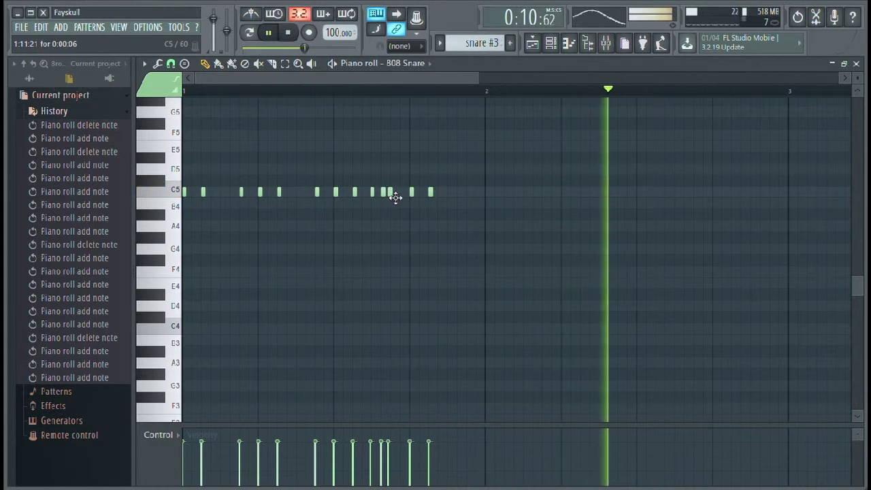
{"action": "left_click_drag", "start_coordinate": [391, 195], "coordinate": [393, 195]}
{"action": "left_click", "coordinate": [394, 195]}
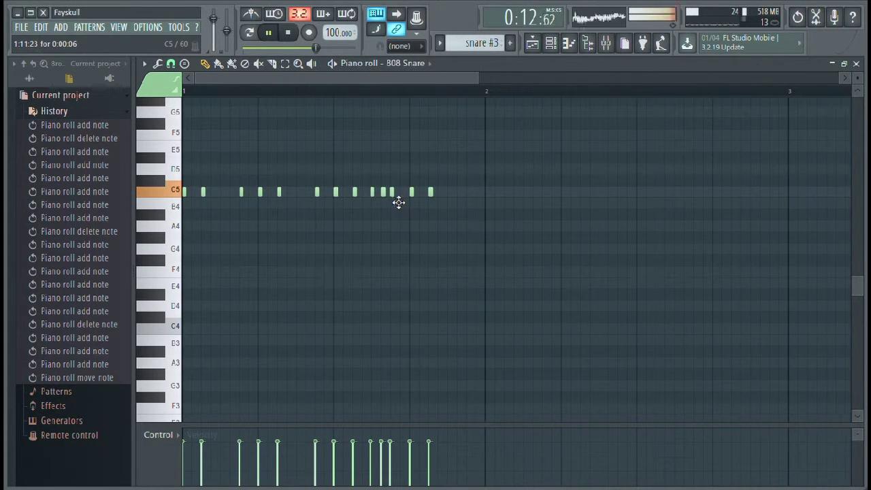
{"action": "left_click", "coordinate": [405, 196]}
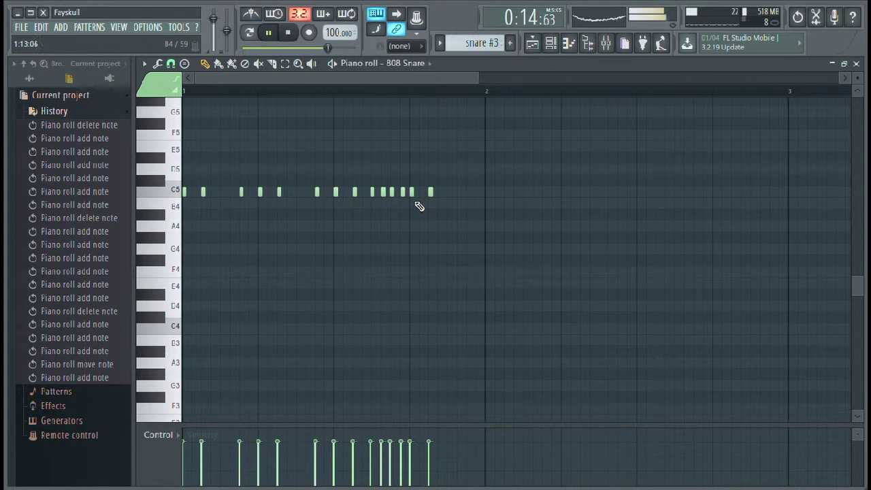
{"action": "key", "text": "space"}
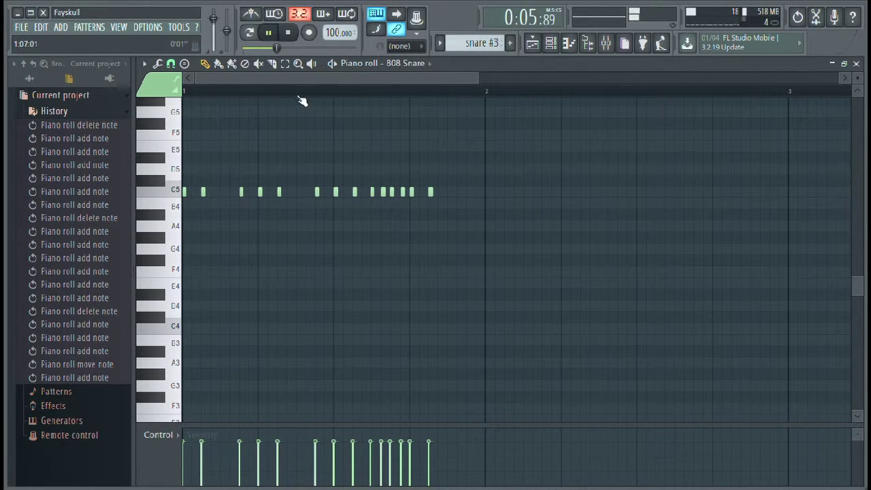
Step: Delete the roll's C5 notes after the first one, and align that remaining last note to step 11
{"action": "right_click", "coordinate": [385, 194]}
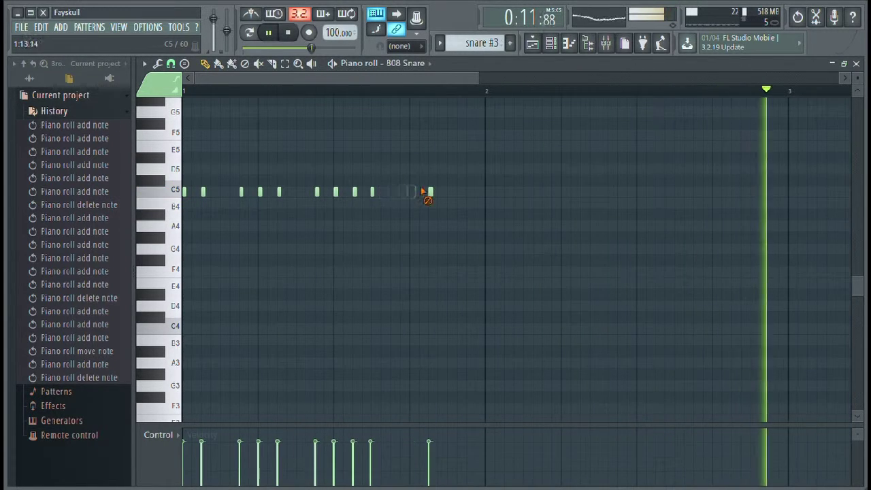
{"action": "key", "text": "space"}
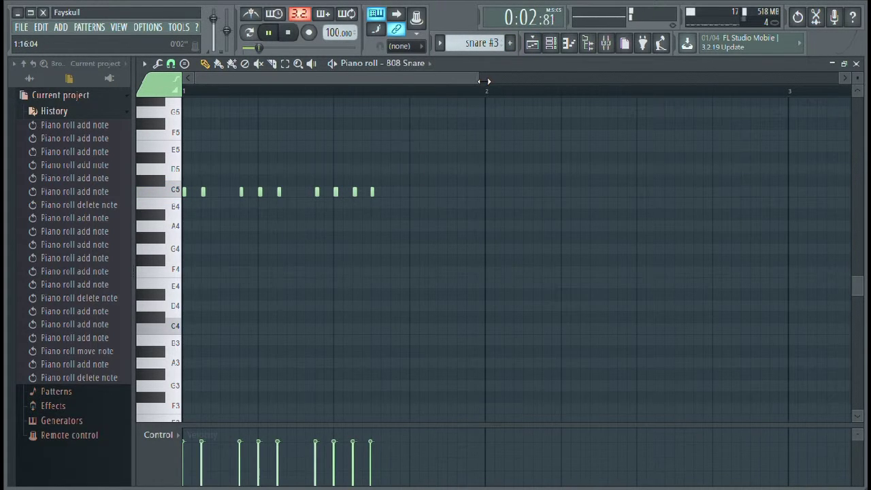
{"action": "left_click_drag", "start_coordinate": [473, 79], "coordinate": [359, 102]}
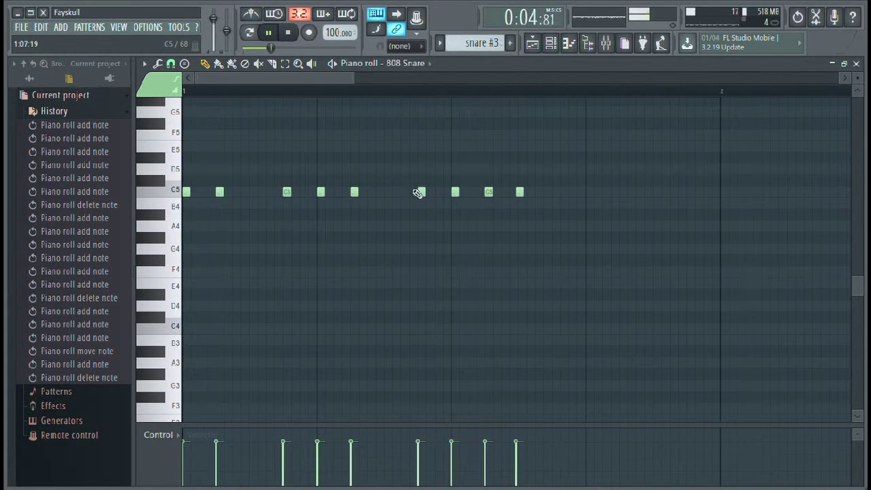
{"action": "left_click_drag", "start_coordinate": [518, 197], "coordinate": [523, 201]}
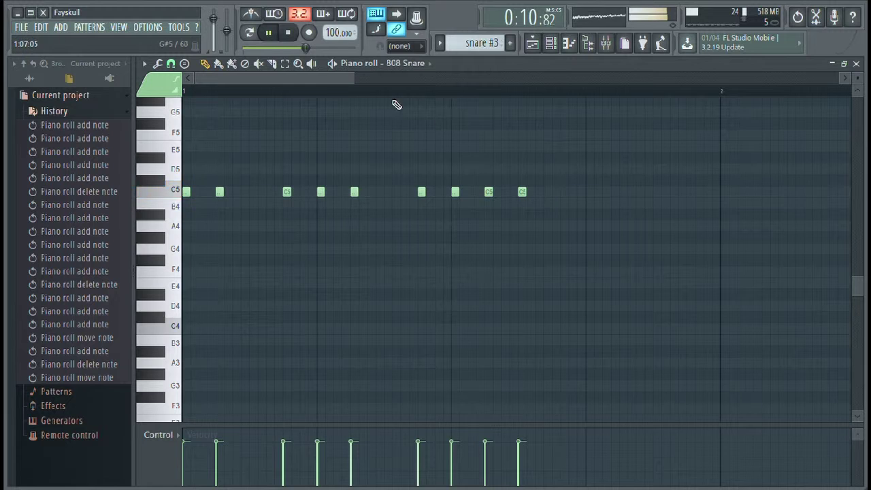
Step: Fill out the end of bar 1 with C5 snare notes on steps 12 through 16
{"action": "left_click_drag", "start_coordinate": [357, 80], "coordinate": [417, 80]}
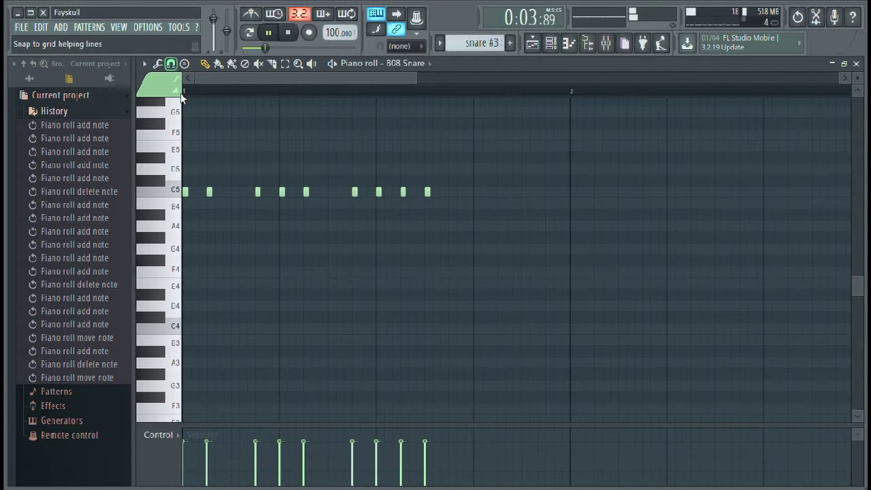
{"action": "left_click", "coordinate": [455, 194]}
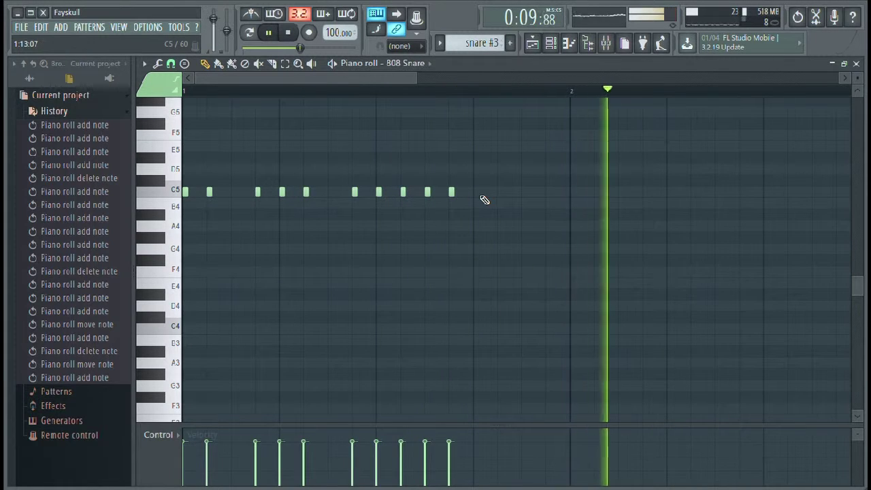
{"action": "left_click", "coordinate": [478, 194]}
{"action": "key", "text": "space"}
{"action": "key", "text": "space"}
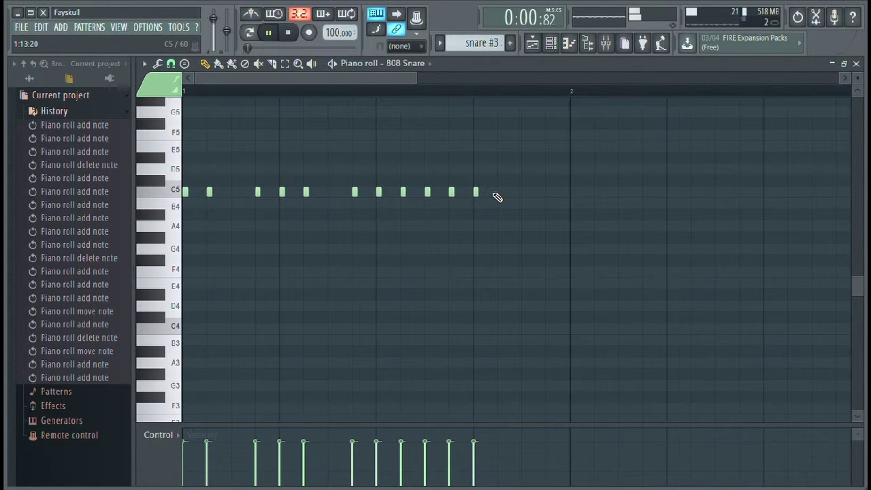
{"action": "left_click", "coordinate": [502, 193]}
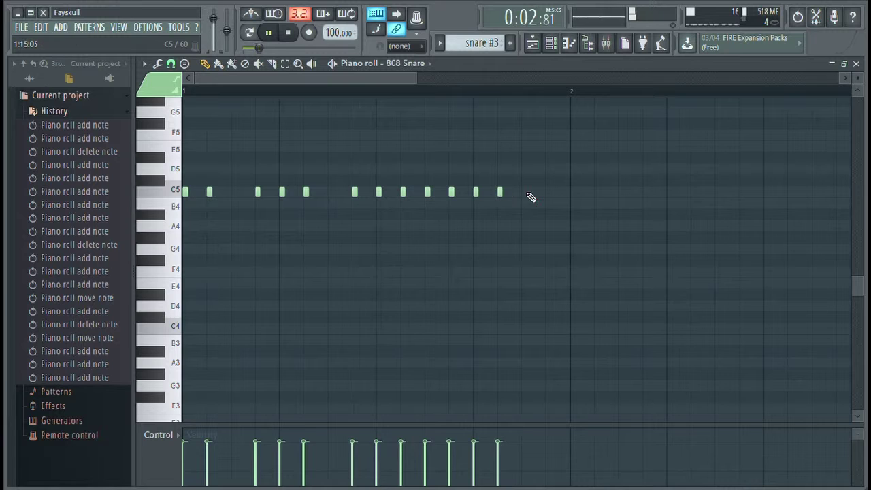
{"action": "left_click", "coordinate": [525, 197]}
{"action": "left_click", "coordinate": [550, 197]}
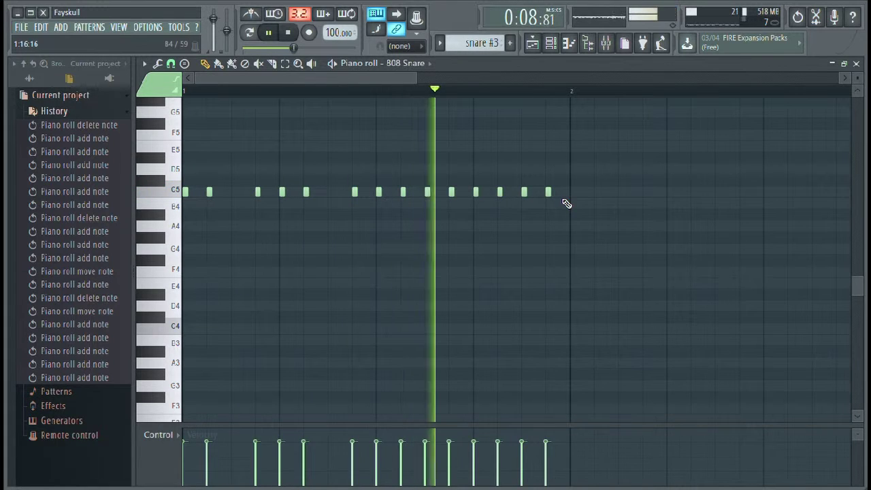
Step: Delete the C5 note on step 13 and play the snare fill again from the start
{"action": "right_click", "coordinate": [478, 193]}
{"action": "key", "text": "space"}
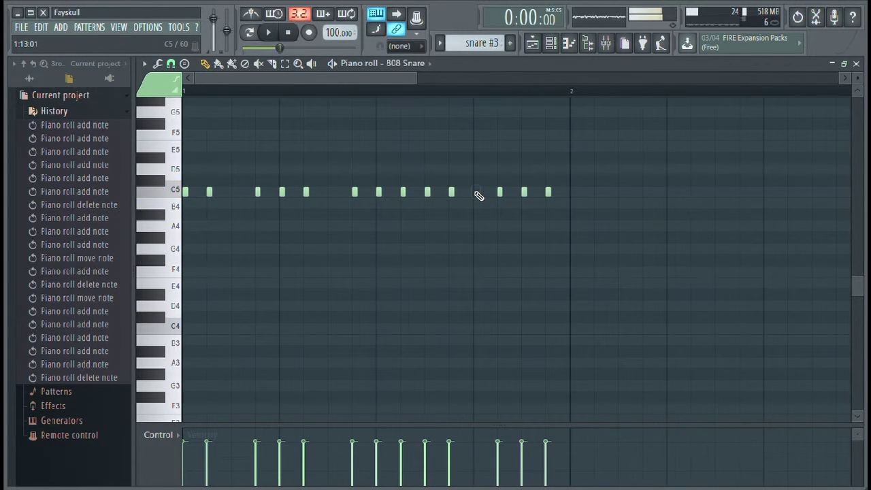
{"action": "key", "text": "space"}
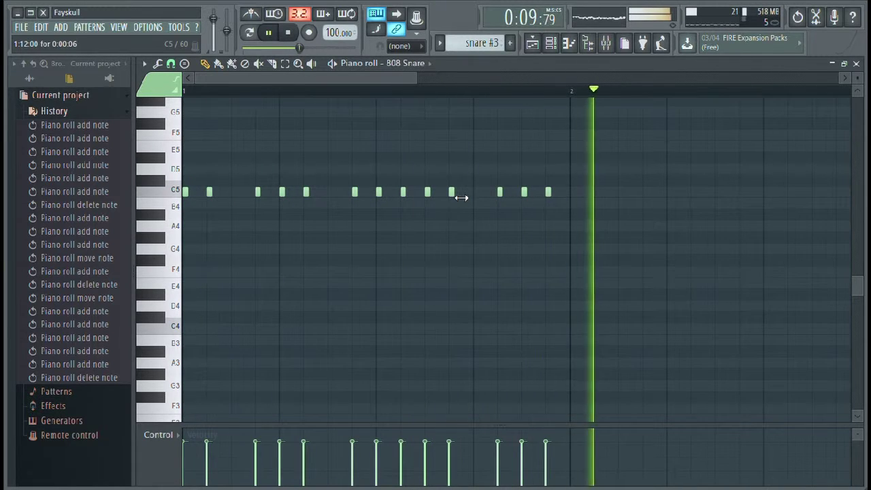
Step: Shift the gap in the C5 snare fill from step 13 to step 12 and replay the pattern from the start
{"action": "right_click", "coordinate": [453, 193]}
{"action": "left_click", "coordinate": [474, 193]}
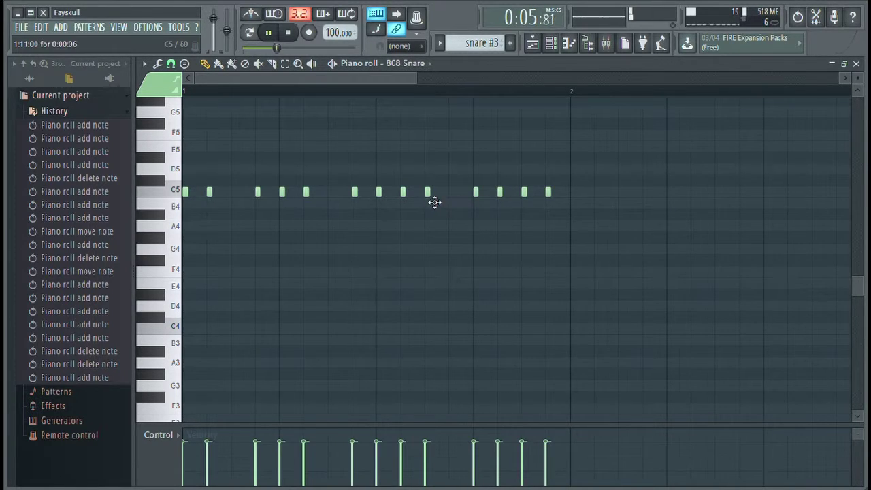
{"action": "left_click_drag", "start_coordinate": [430, 198], "coordinate": [450, 198]}
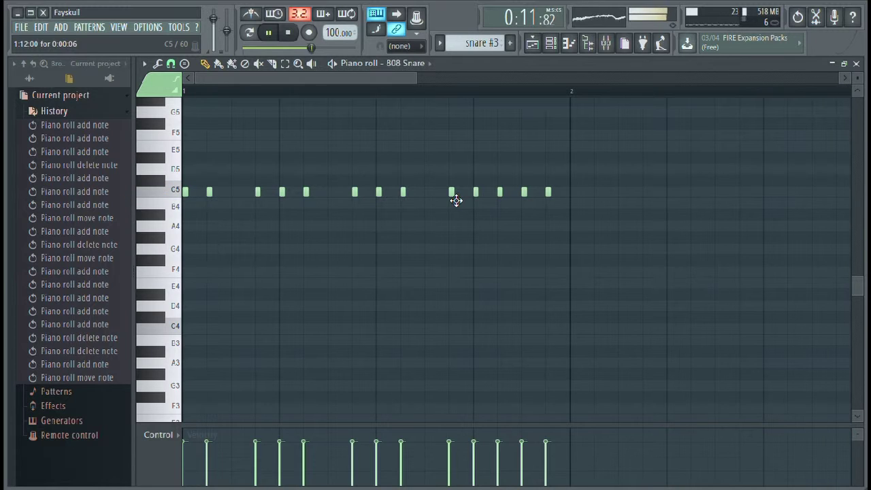
{"action": "left_click", "coordinate": [428, 193]}
{"action": "key", "text": "space"}
{"action": "key", "text": "space"}
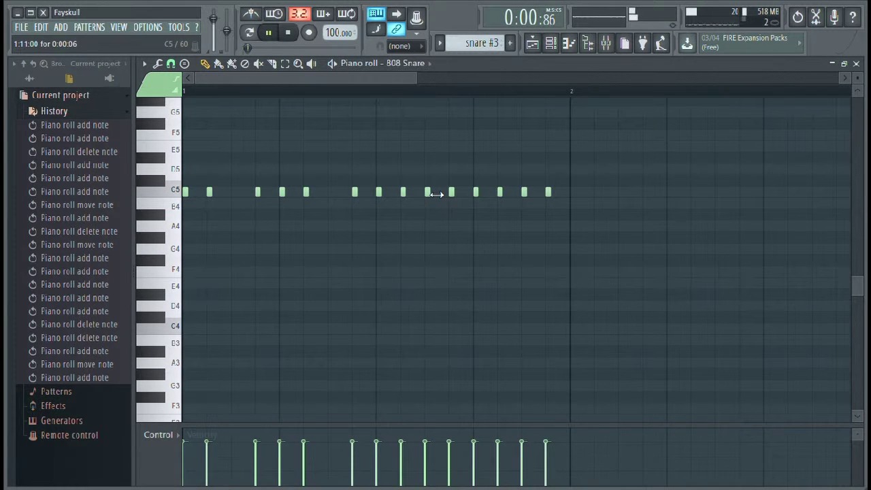
{"action": "right_click", "coordinate": [453, 193]}
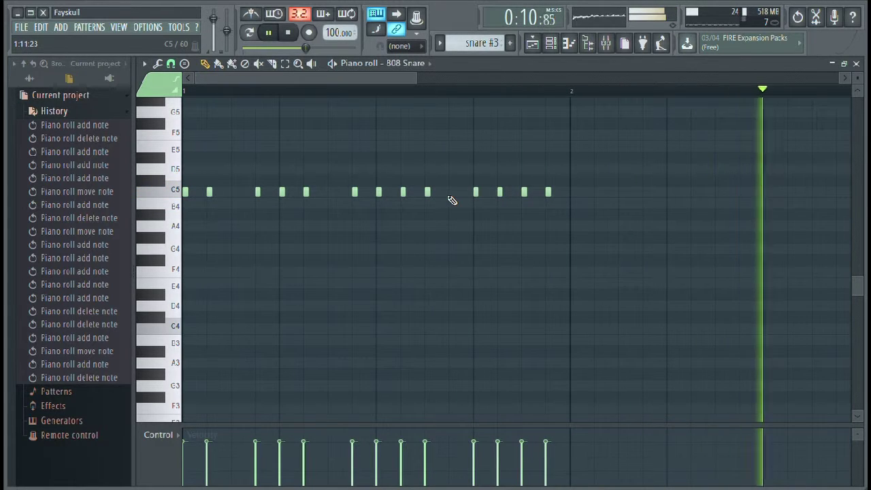
Step: Return the gap to step 13 by adding a C5 note on step 12 and deleting the step 13 note, keeping step 14 filled
{"action": "left_click", "coordinate": [451, 194]}
{"action": "right_click", "coordinate": [475, 193]}
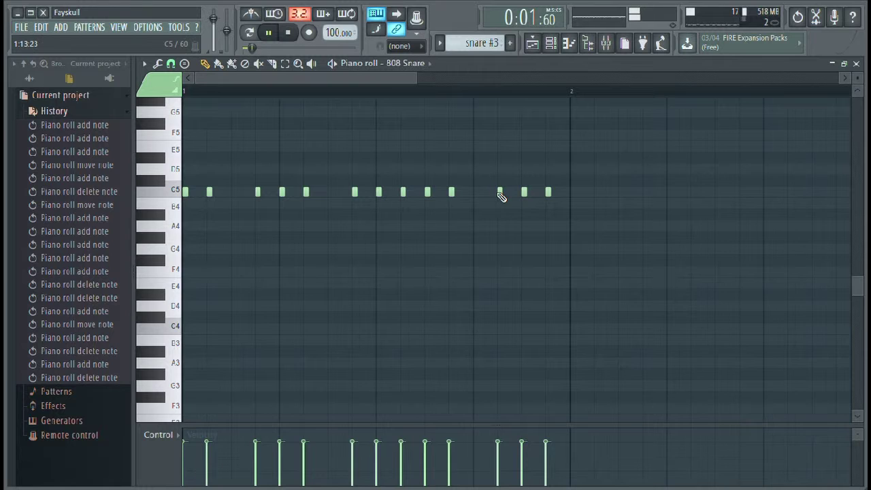
{"action": "right_click", "coordinate": [501, 194]}
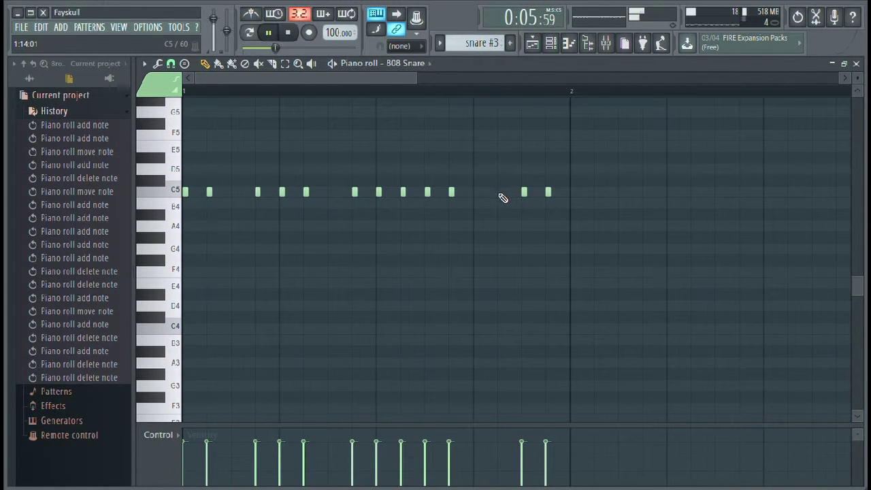
{"action": "left_click", "coordinate": [501, 194]}
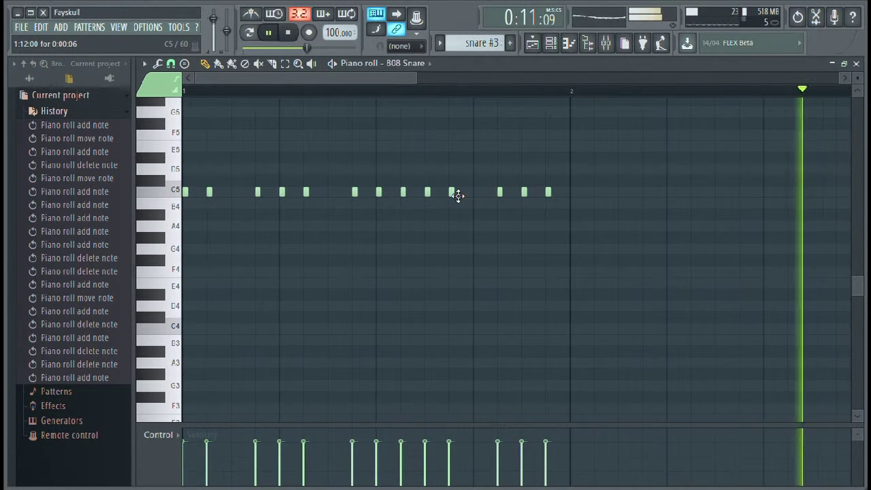
Step: Clear the C5 notes from step 12 onward and place new snare notes on steps 13 through 16
{"action": "right_click", "coordinate": [548, 193]}
{"action": "right_click", "coordinate": [524, 193]}
{"action": "right_click", "coordinate": [499, 193]}
{"action": "right_click", "coordinate": [452, 192]}
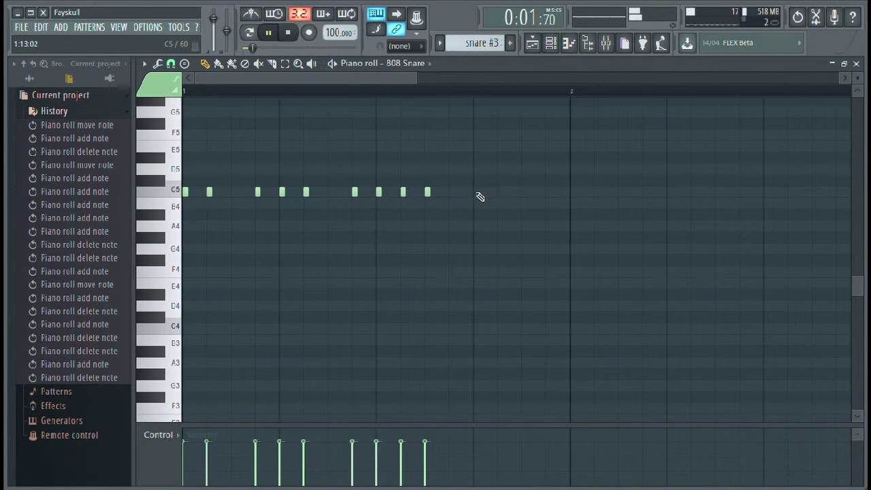
{"action": "left_click", "coordinate": [476, 193]}
{"action": "left_click", "coordinate": [499, 193]}
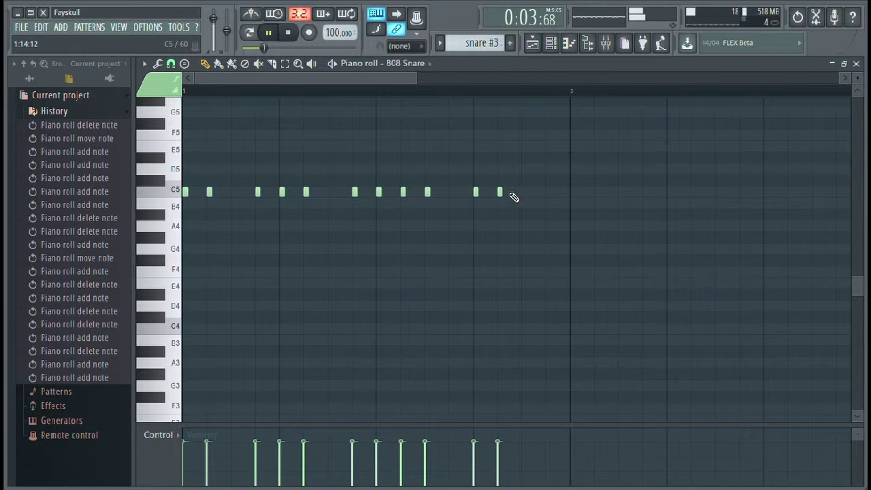
{"action": "left_click", "coordinate": [524, 193]}
{"action": "left_click", "coordinate": [548, 193]}
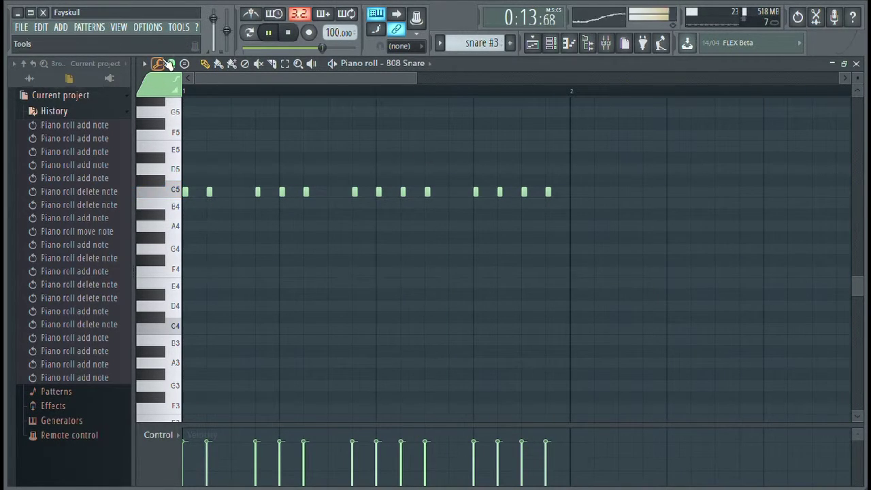
Step: Switch to a finer snap and add two C5 notes between steps 11 and 13, at 1:11:17 and 1:12:08
{"action": "left_click", "coordinate": [171, 63]}
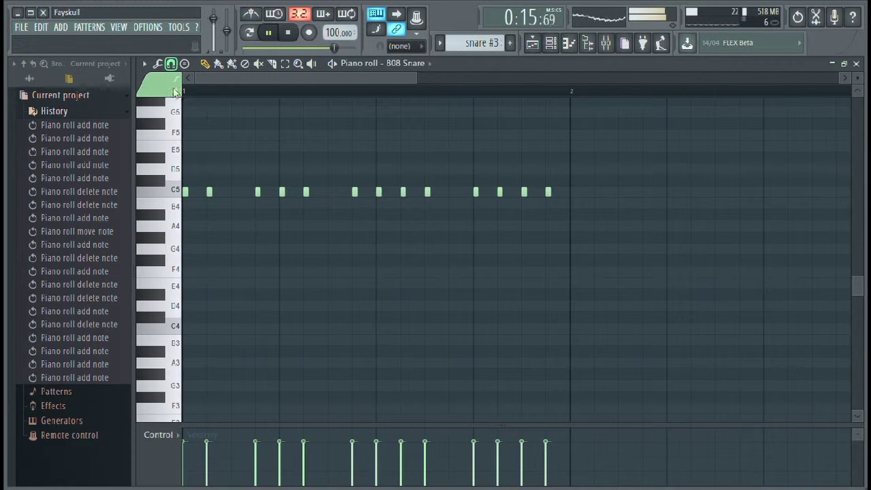
{"action": "left_click", "coordinate": [442, 194]}
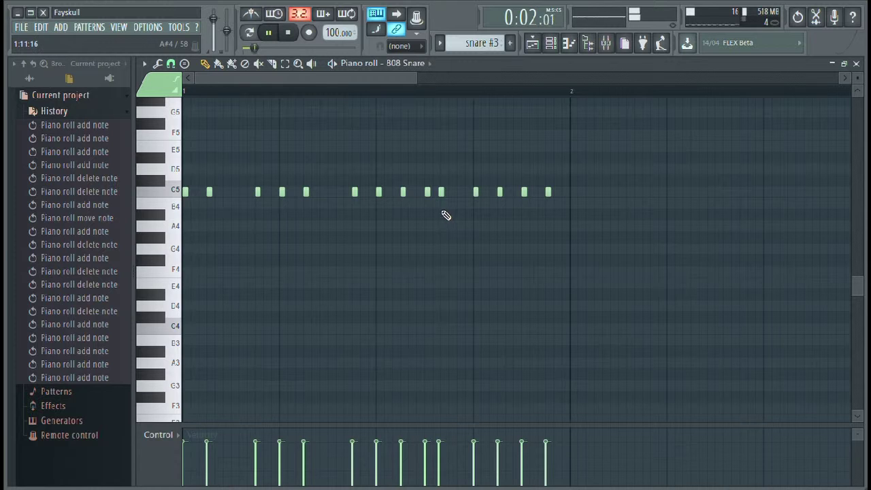
{"action": "left_click_drag", "start_coordinate": [444, 196], "coordinate": [446, 196]}
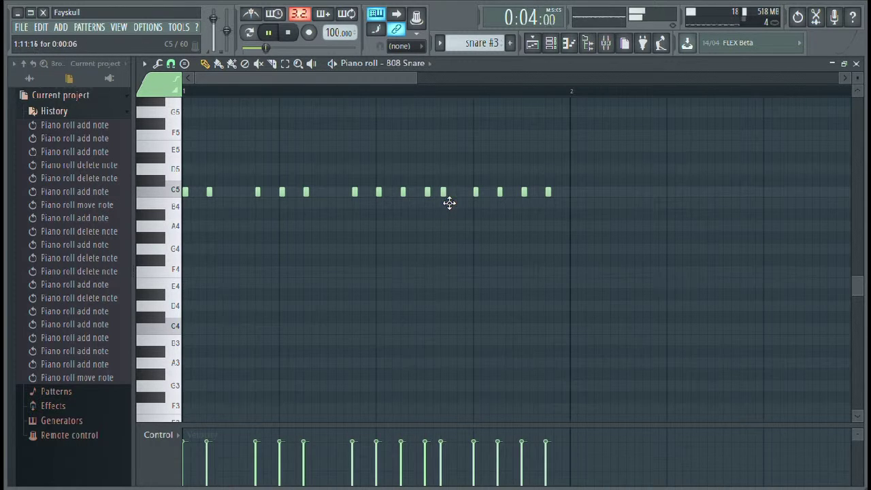
{"action": "left_click", "coordinate": [447, 196]}
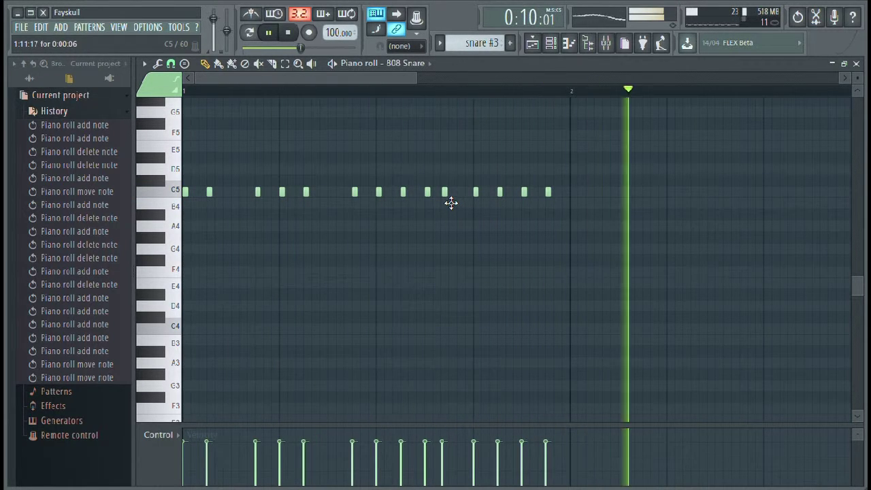
{"action": "left_click", "coordinate": [459, 195]}
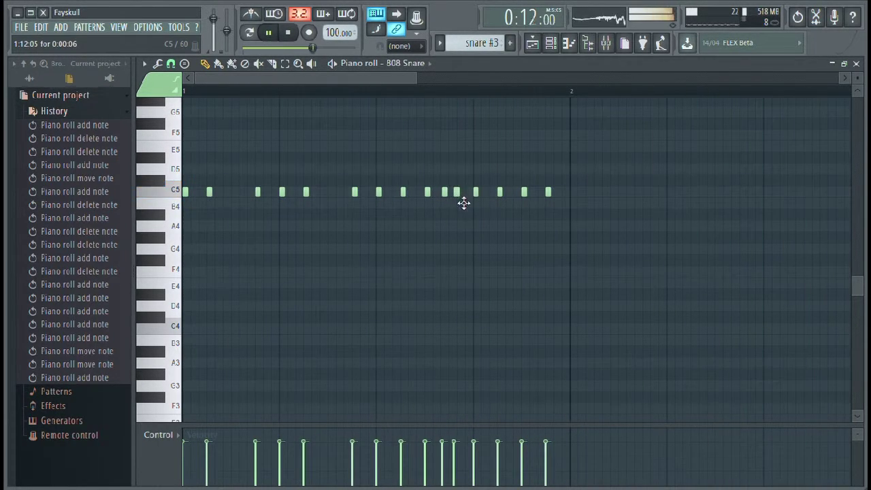
{"action": "left_click_drag", "start_coordinate": [463, 202], "coordinate": [466, 202]}
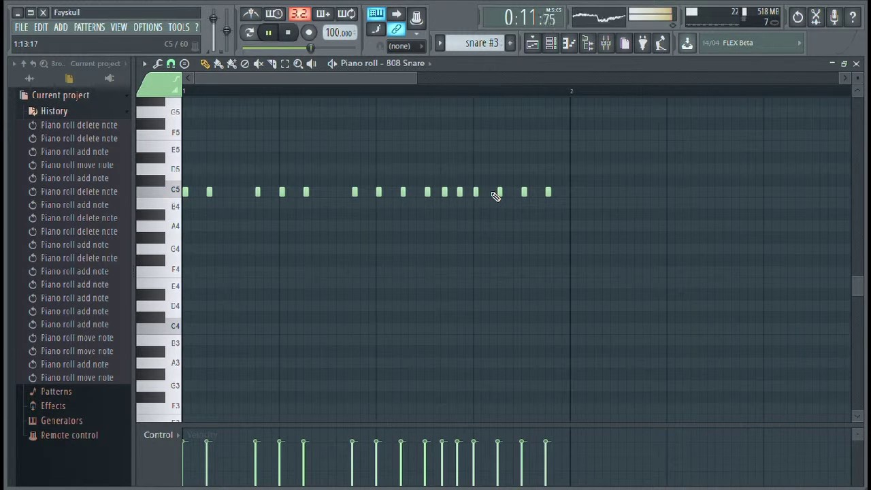
Step: Try an extra C5 note at 1:11:09 in the snare roll, play it back and delete that note
{"action": "left_click", "coordinate": [440, 194]}
{"action": "left_click_drag", "start_coordinate": [446, 206], "coordinate": [443, 209]}
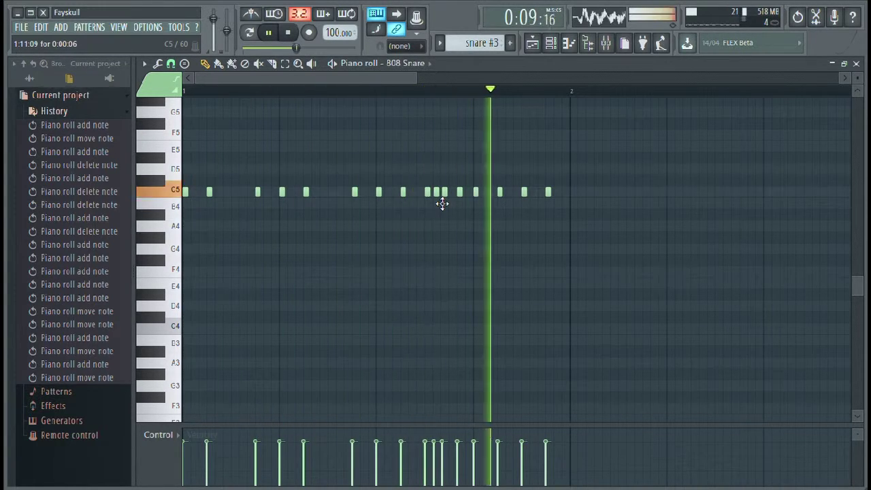
{"action": "key", "text": "space"}
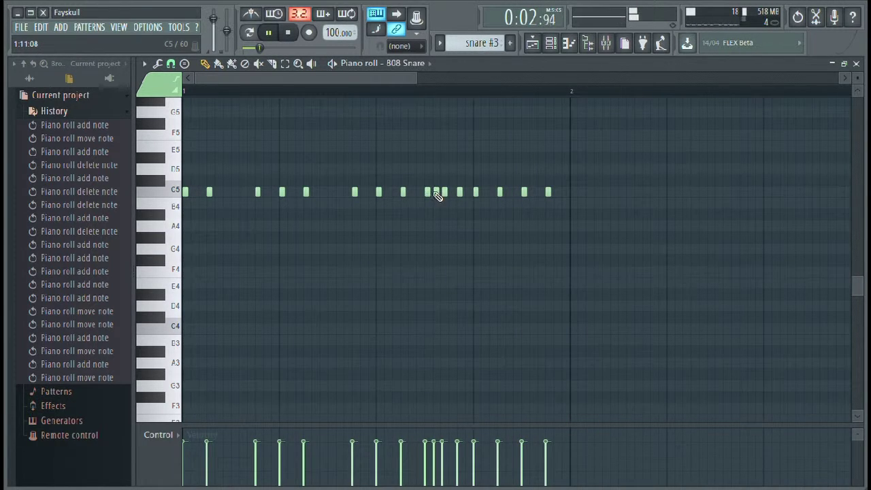
{"action": "right_click", "coordinate": [437, 193]}
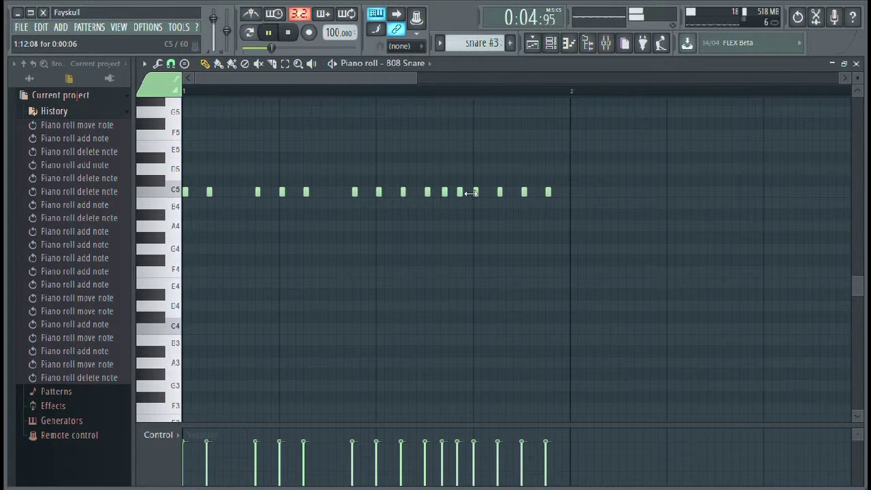
Step: Thicken the snare roll with two more C5 notes, one on each side of the note at 1:12:08
{"action": "left_click", "coordinate": [472, 194]}
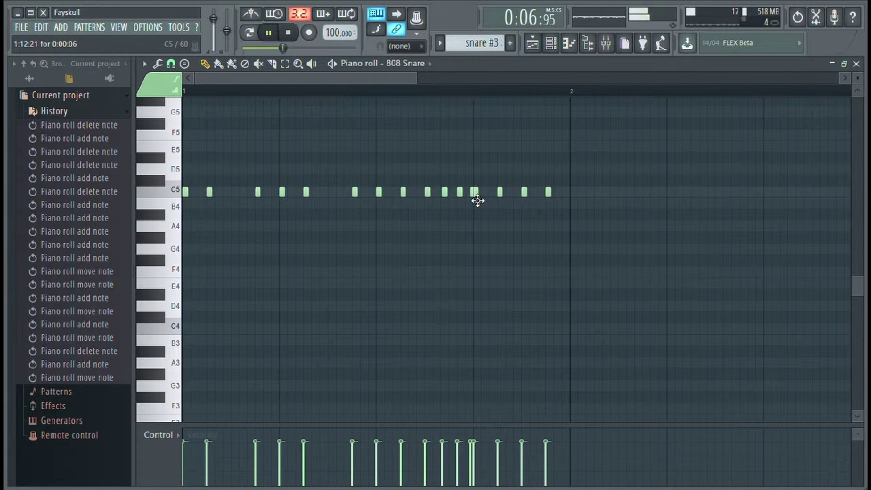
{"action": "left_click_drag", "start_coordinate": [476, 198], "coordinate": [473, 204]}
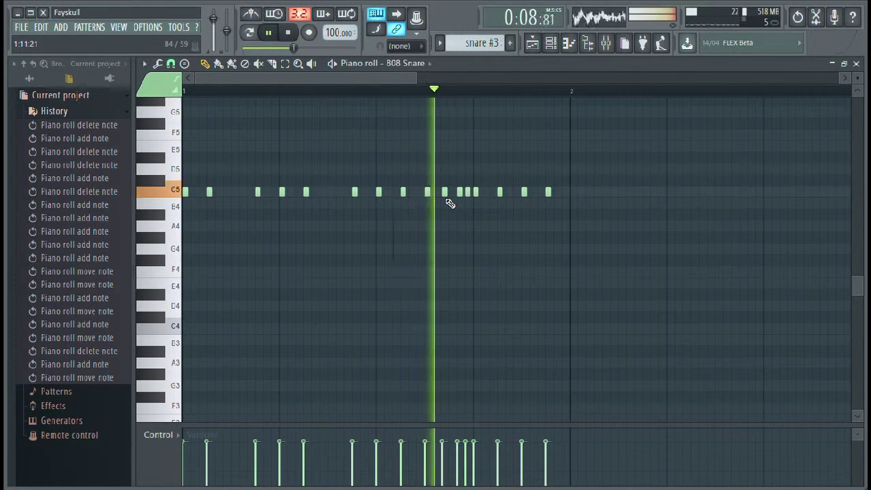
{"action": "left_click", "coordinate": [453, 192]}
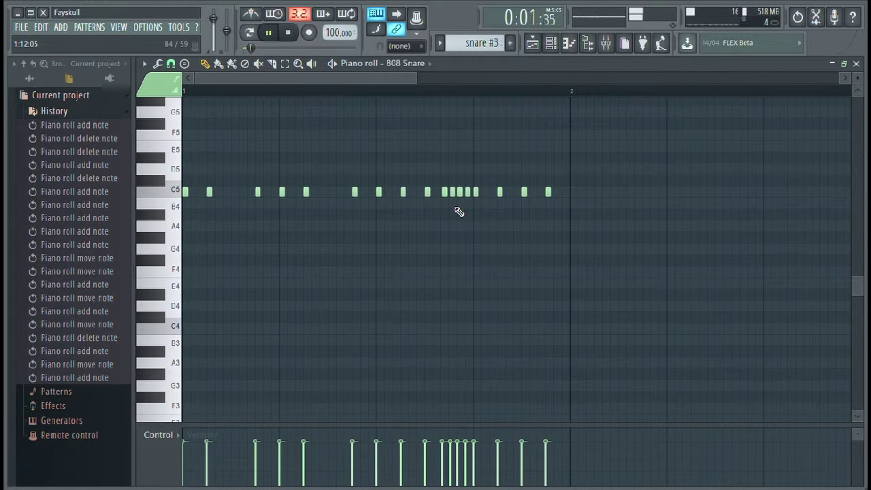
{"action": "left_click", "coordinate": [456, 204]}
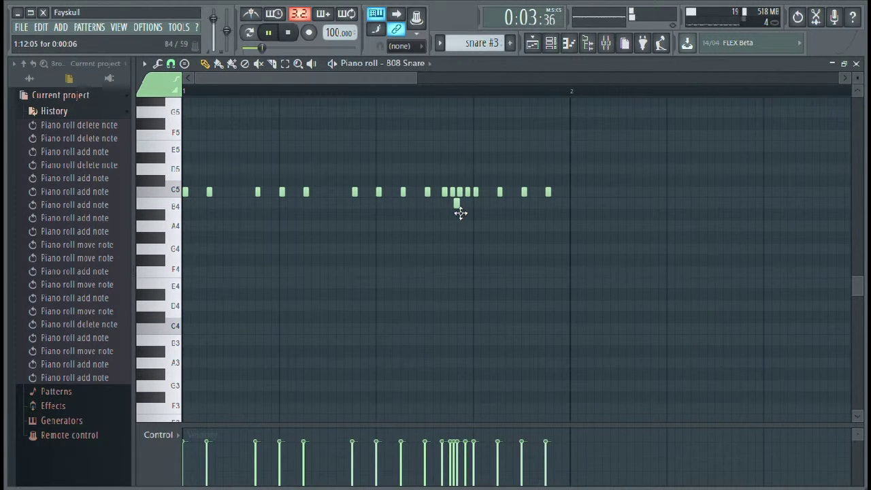
{"action": "right_click", "coordinate": [457, 205]}
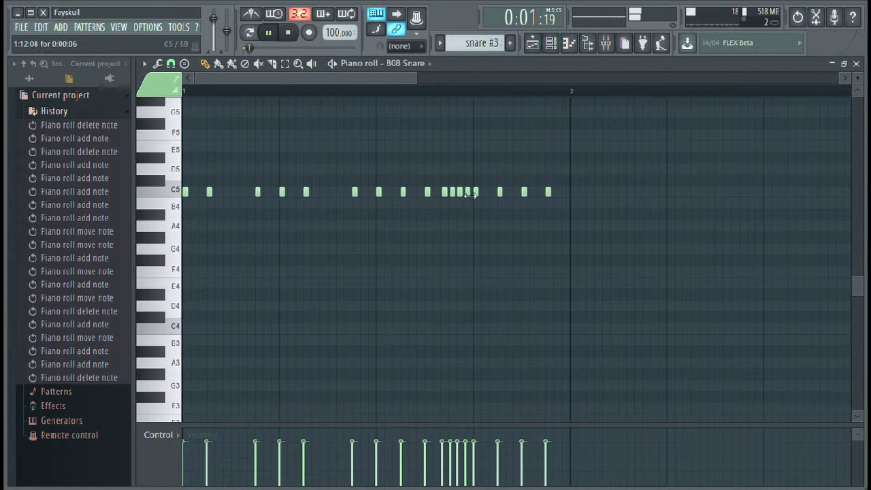
Step: Replay the snare fill and try nudging the roll's second C5 note after step 11 slightly earlier
{"action": "left_click_drag", "start_coordinate": [423, 79], "coordinate": [320, 95]}
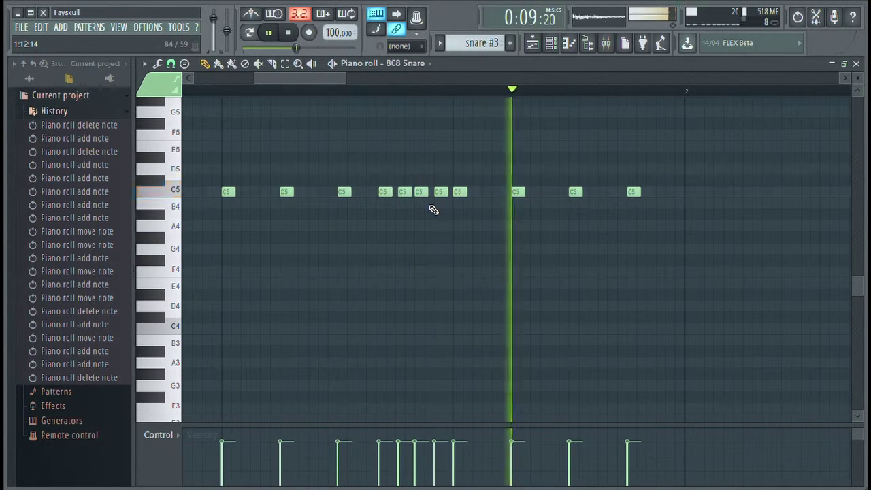
{"action": "key", "text": "space"}
{"action": "key", "text": "space"}
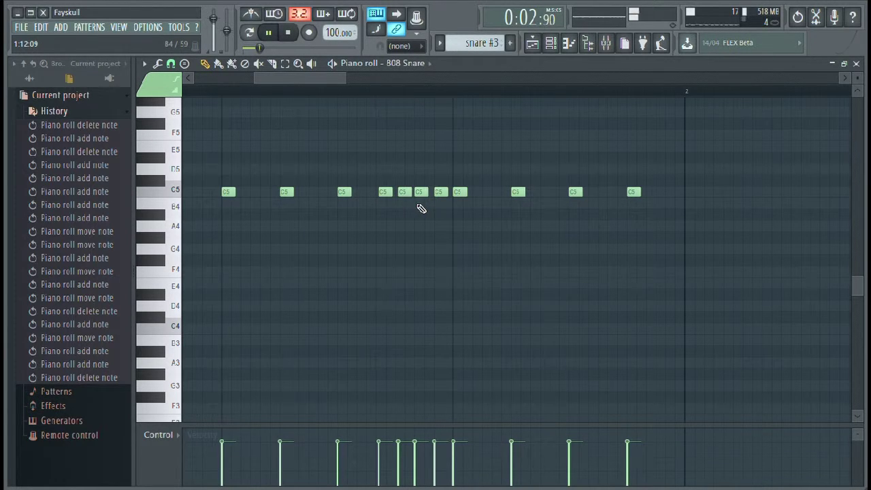
{"action": "left_click_drag", "start_coordinate": [413, 203], "coordinate": [411, 204]}
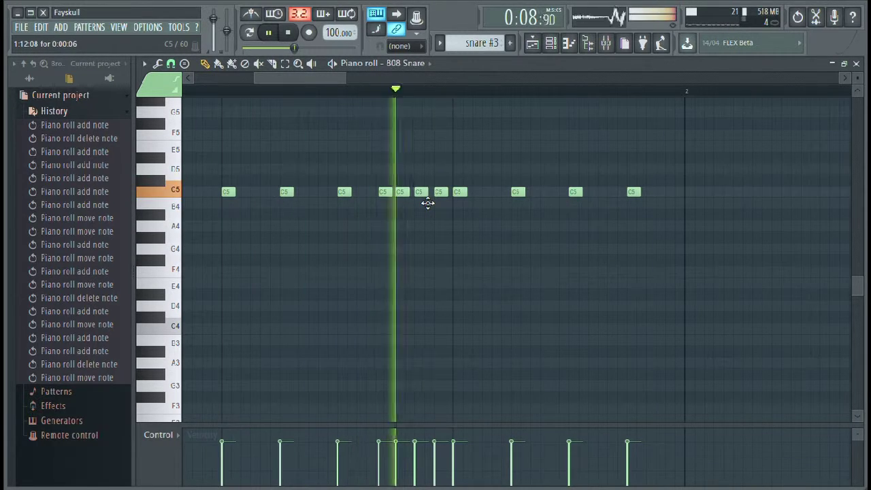
{"action": "left_click_drag", "start_coordinate": [409, 201], "coordinate": [409, 202]}
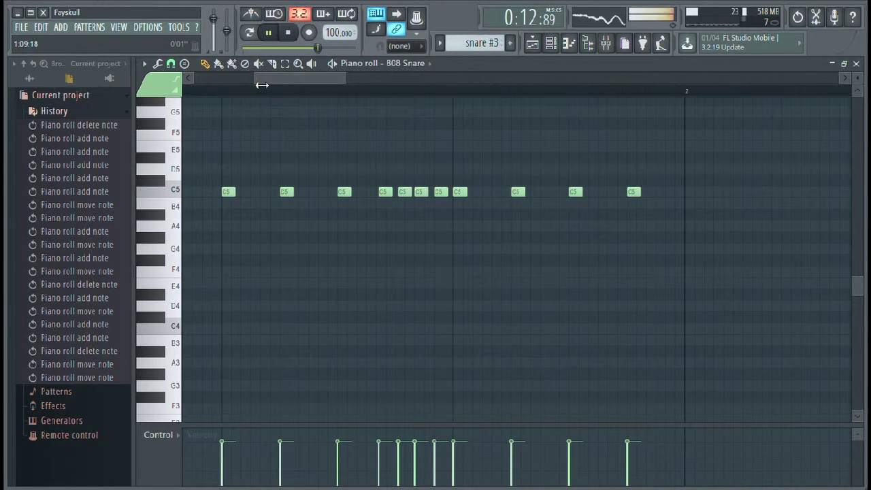
Step: Move the roll's second C5 note after step 11 onto step 12 and its third note to 1:12:09
{"action": "left_click_drag", "start_coordinate": [262, 84], "coordinate": [283, 80]}
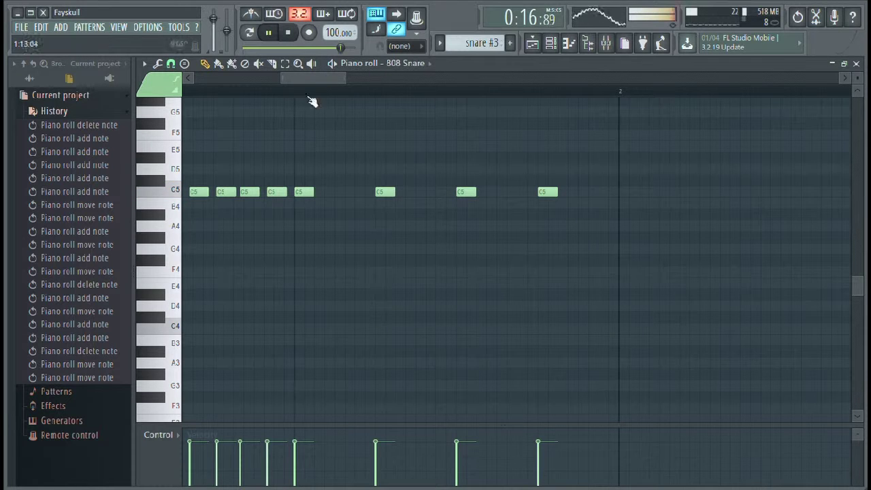
{"action": "left_click_drag", "start_coordinate": [249, 193], "coordinate": [235, 200]}
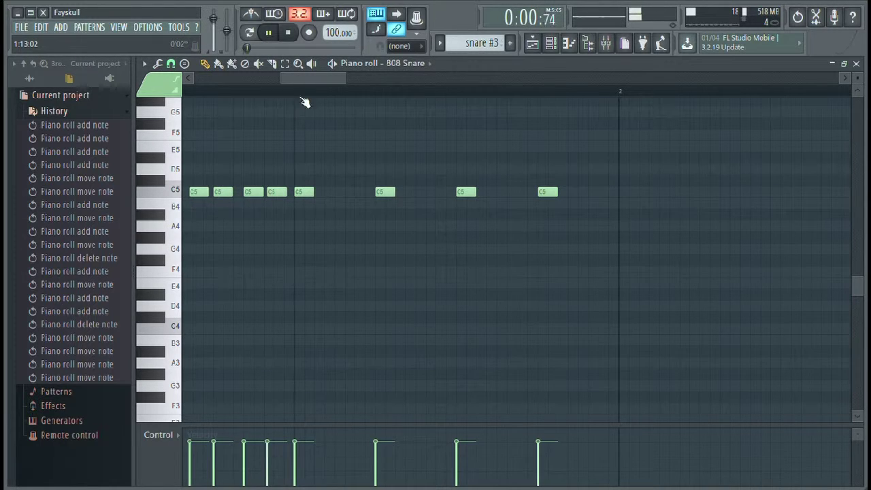
{"action": "left_click_drag", "start_coordinate": [304, 73], "coordinate": [293, 83]}
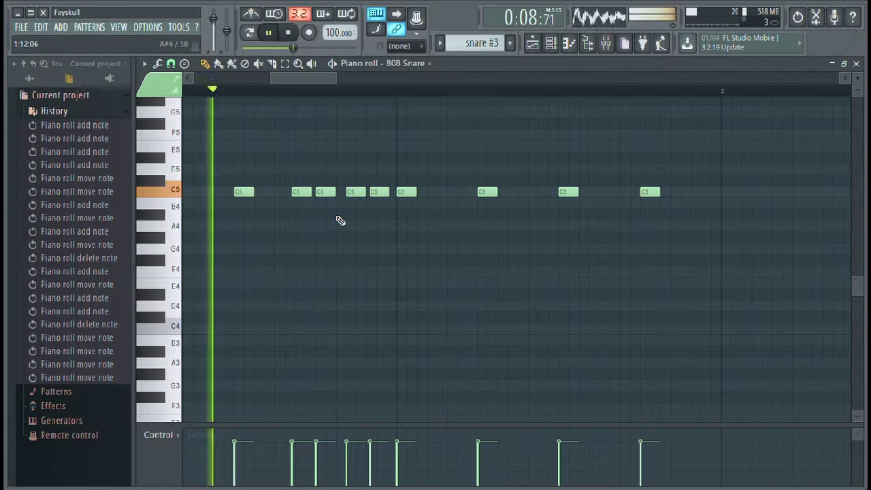
{"action": "left_click", "coordinate": [317, 194]}
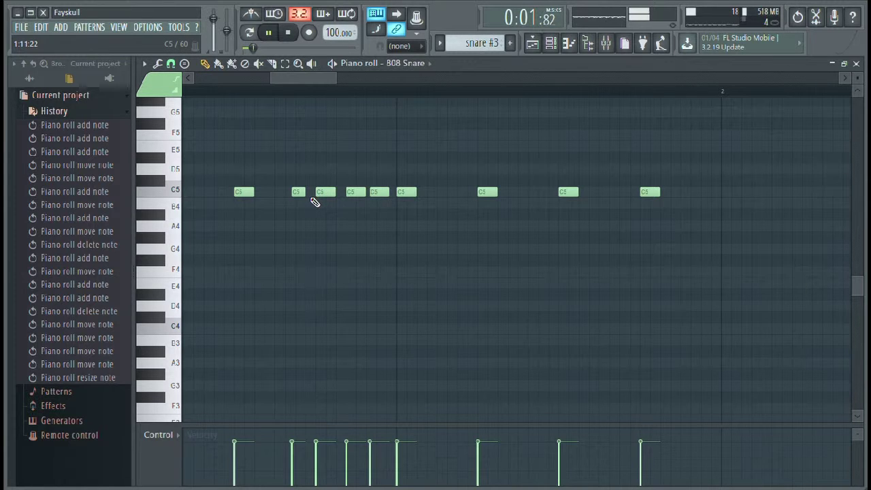
{"action": "left_click_drag", "start_coordinate": [310, 194], "coordinate": [315, 195]}
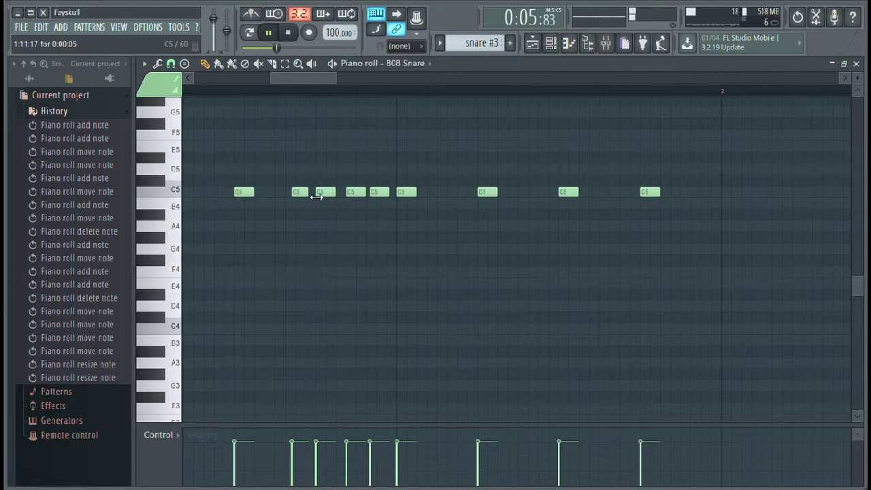
{"action": "key", "text": "ctrl+alt+z"}
{"action": "key", "text": "ctrl+alt+z"}
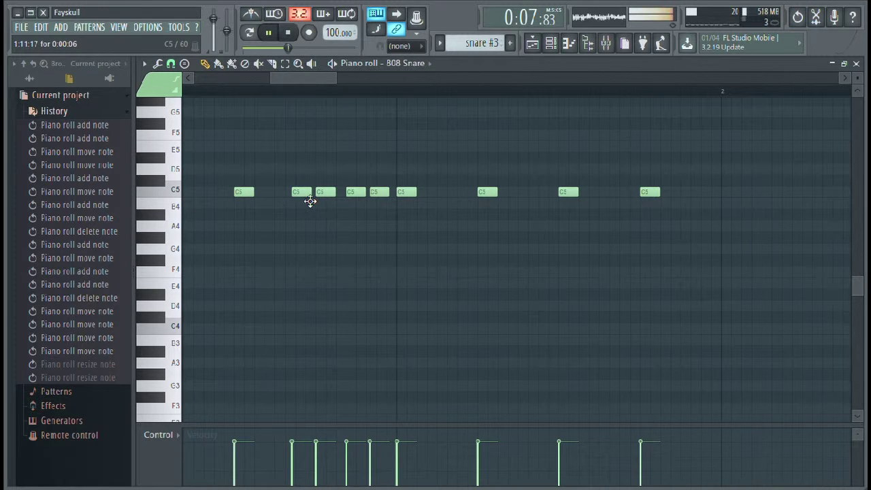
Step: Move the first C5 note after step 11 slightly earlier and replay the snare fill
{"action": "left_click_drag", "start_coordinate": [309, 200], "coordinate": [303, 201]}
{"action": "key", "text": "space"}
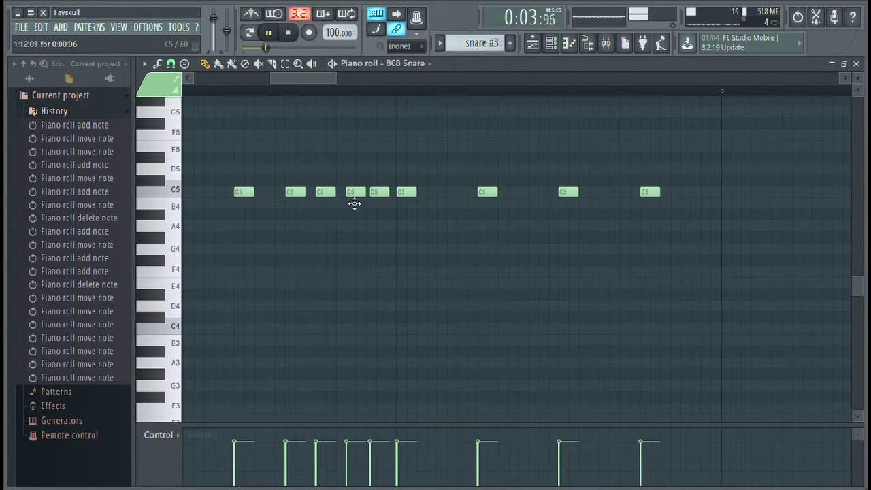
Step: Move the roll's C5 note just before step 13 and the one on step 13 slightly later, and replay the snare fill
{"action": "left_click_drag", "start_coordinate": [389, 200], "coordinate": [385, 201]}
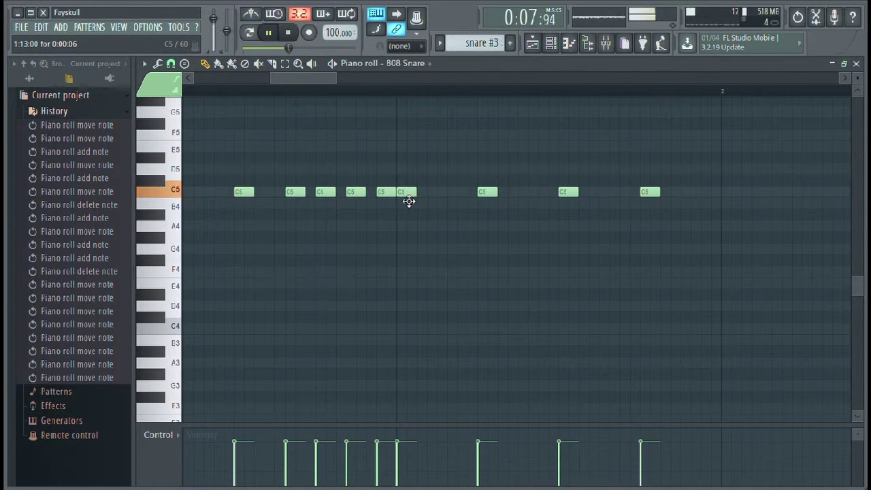
{"action": "left_click_drag", "start_coordinate": [409, 202], "coordinate": [417, 200]}
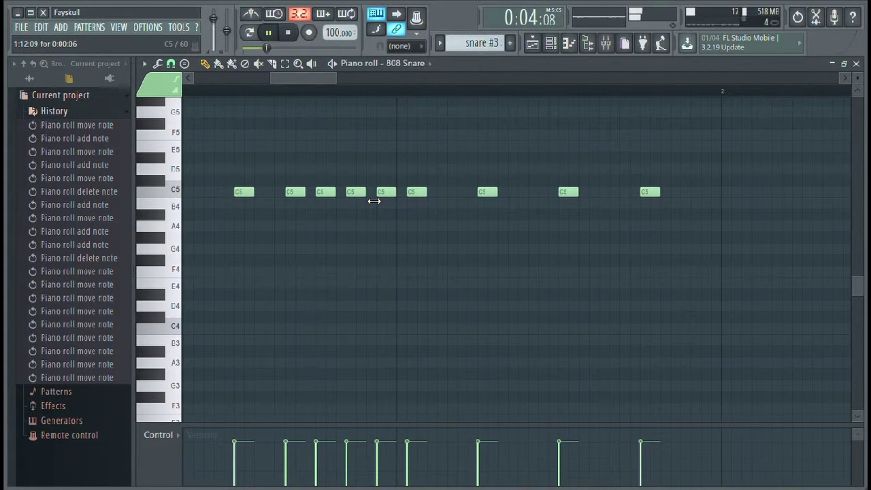
{"action": "left_click", "coordinate": [442, 193]}
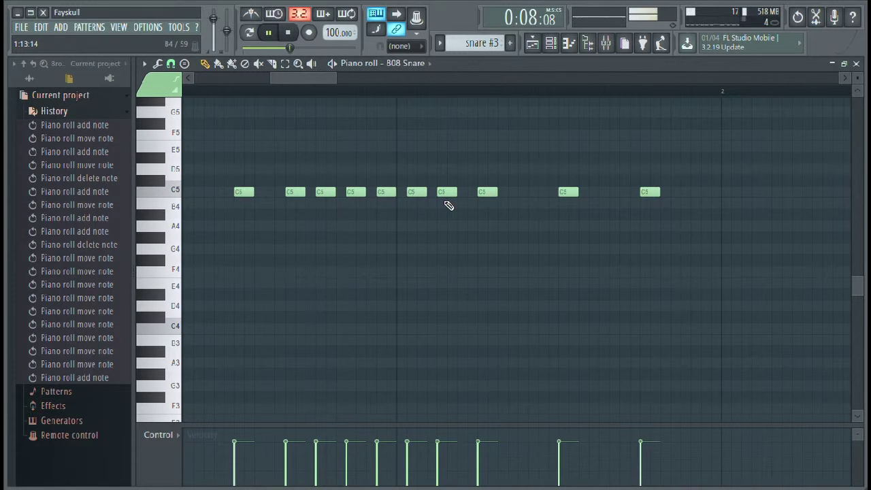
{"action": "right_click", "coordinate": [447, 194]}
{"action": "key", "text": "space"}
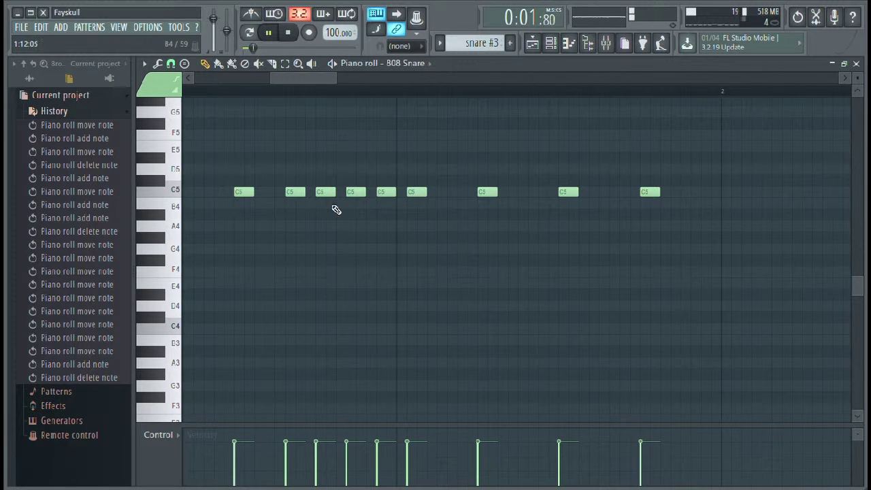
Step: Try the snare roll without its first C5 note after step 11, put the note back in its place and replay
{"action": "right_click", "coordinate": [298, 193]}
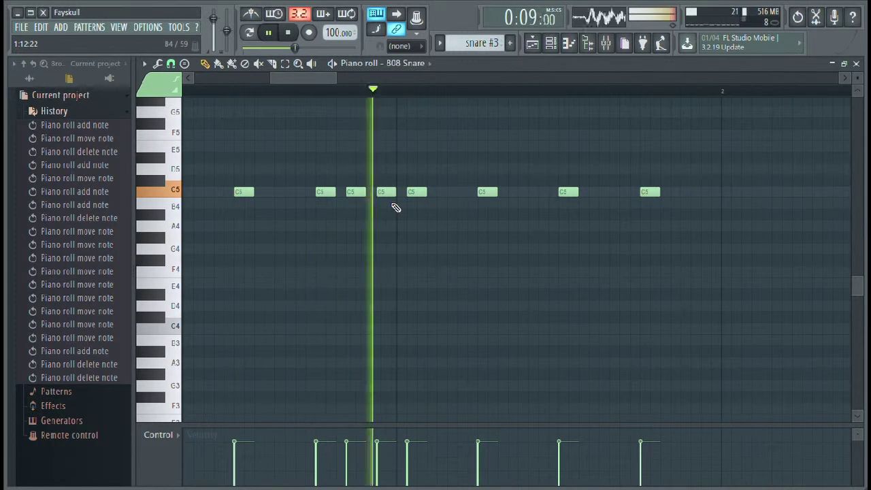
{"action": "left_click", "coordinate": [297, 194]}
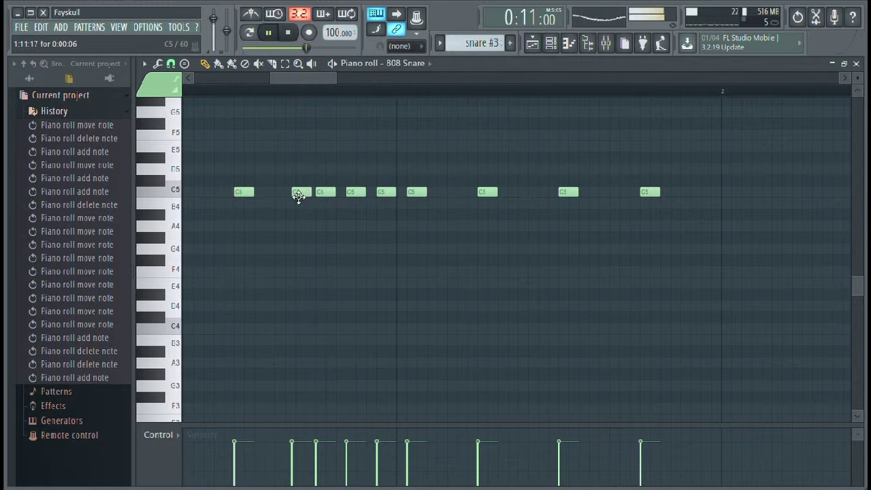
{"action": "left_click_drag", "start_coordinate": [309, 202], "coordinate": [310, 203]}
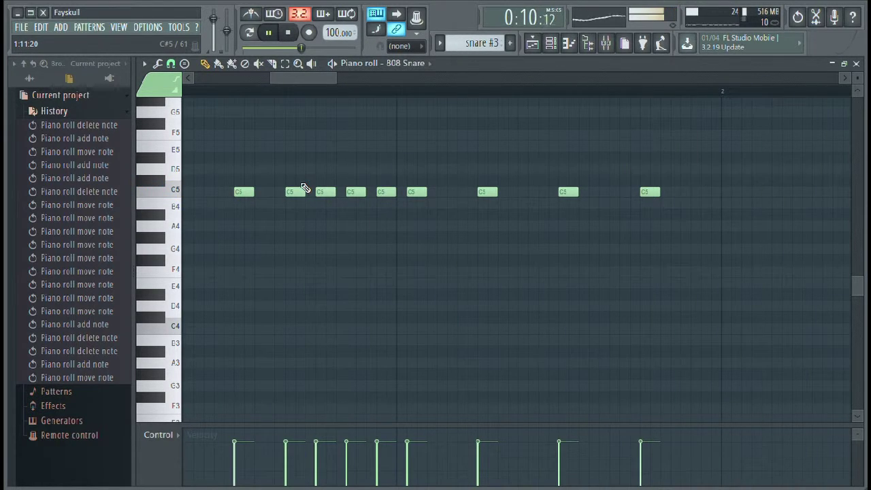
{"action": "key", "text": "space"}
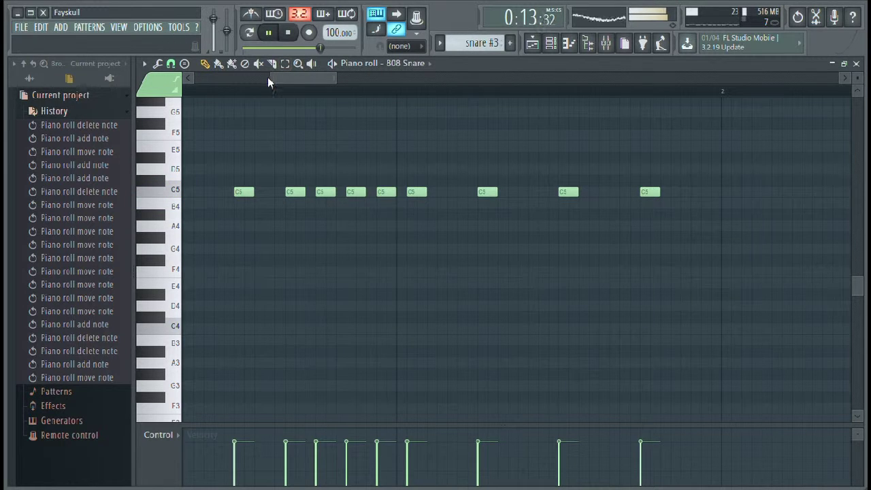
Step: Extend the Playlist arrangement with copies of the bar 5–8 clips on Tracks 1–6 at bar 9 and on Tracks 1–5 at bar 13
{"action": "left_click_drag", "start_coordinate": [269, 77], "coordinate": [80, 82]}
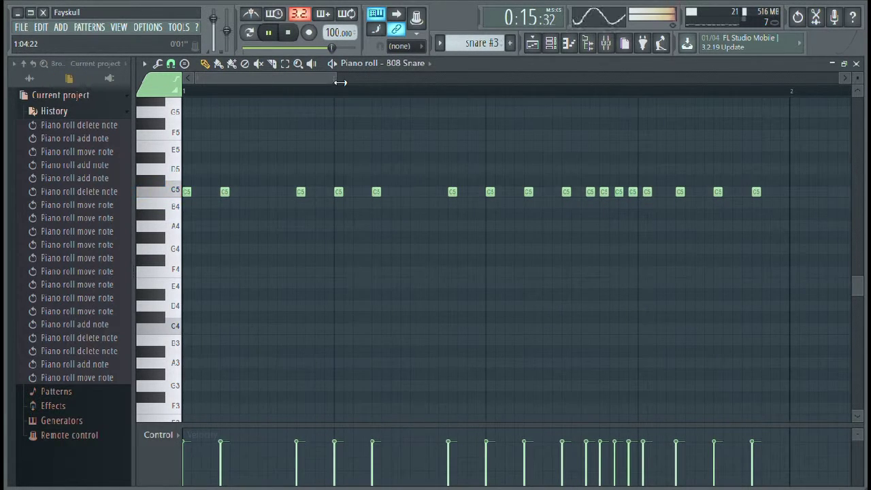
{"action": "left_click_drag", "start_coordinate": [338, 79], "coordinate": [599, 105]}
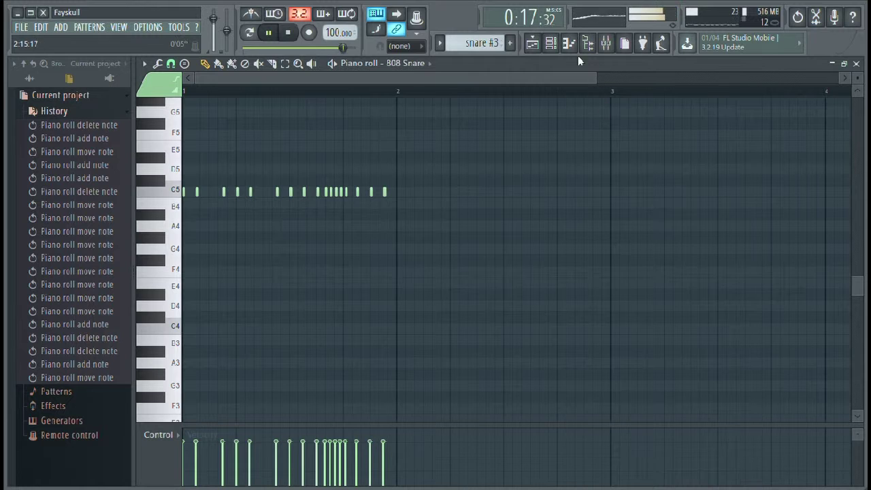
{"action": "left_click", "coordinate": [545, 47]}
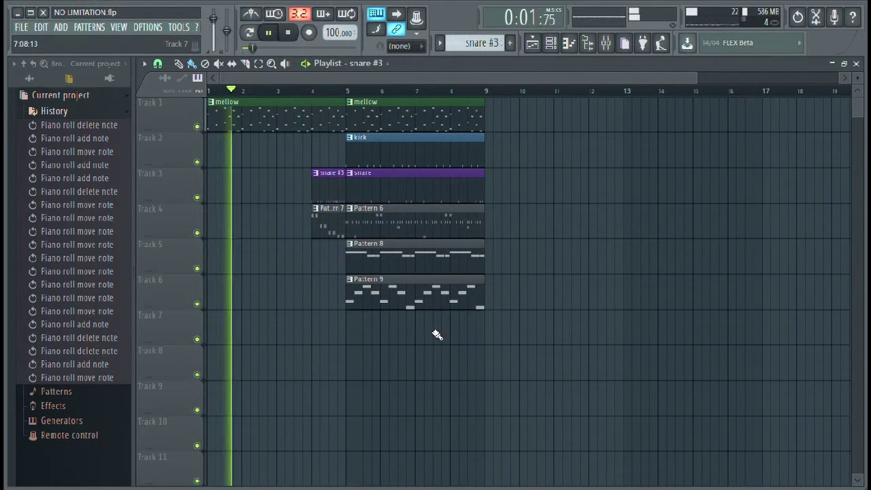
{"action": "left_click_drag", "start_coordinate": [434, 340], "coordinate": [474, 98]}
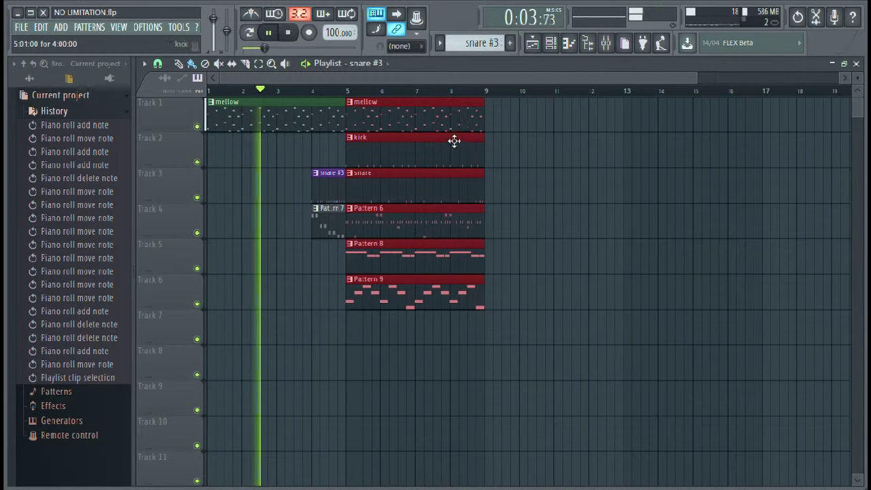
{"action": "left_click_drag", "start_coordinate": [453, 140], "coordinate": [597, 137]}
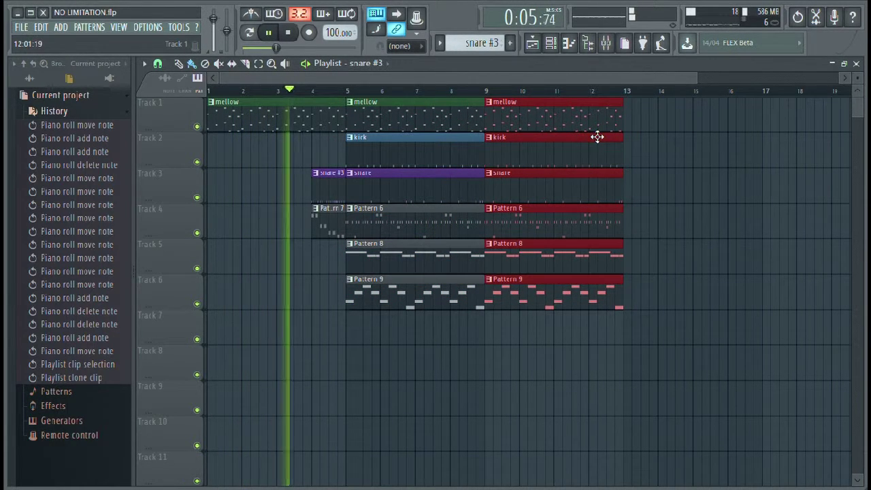
{"action": "left_click_drag", "start_coordinate": [697, 76], "coordinate": [792, 74]}
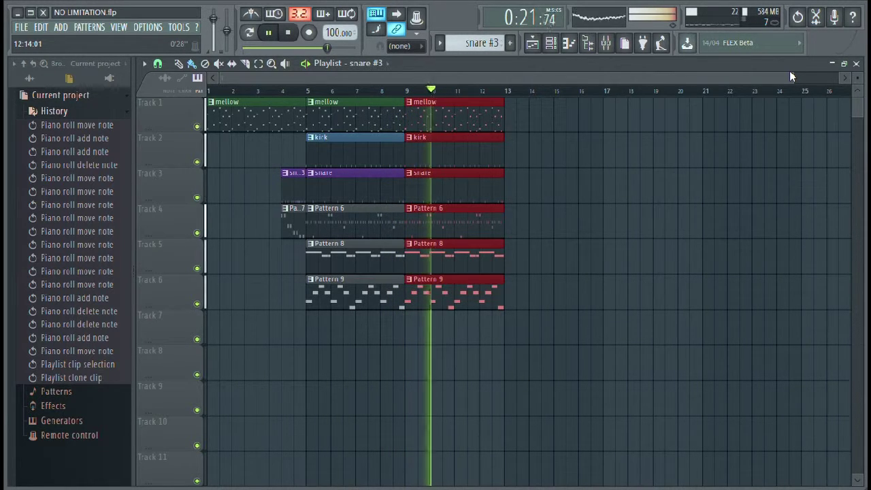
{"action": "left_click", "coordinate": [558, 341]}
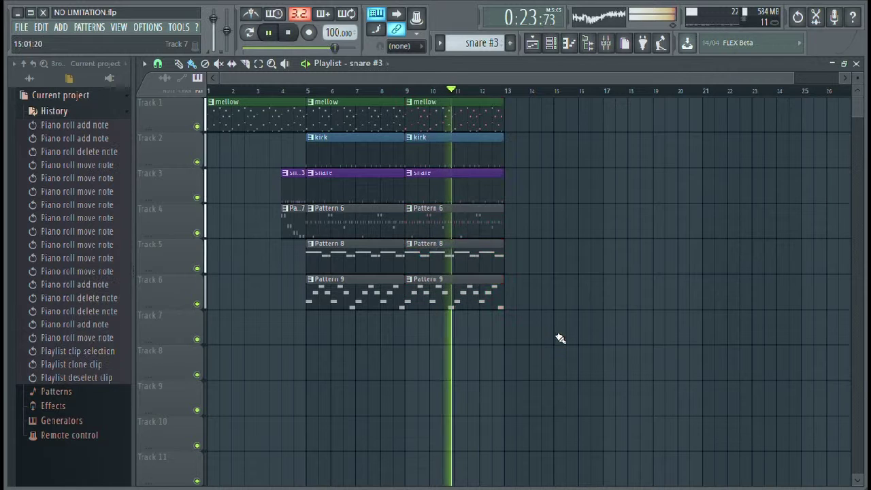
{"action": "mouse_move", "coordinate": [532, 272]}
{"action": "left_mouse_down"}
{"action": "mouse_move", "coordinate": [486, 205]}
{"action": "mouse_move", "coordinate": [457, 129]}
{"action": "mouse_move", "coordinate": [570, 125]}
{"action": "left_mouse_up"}
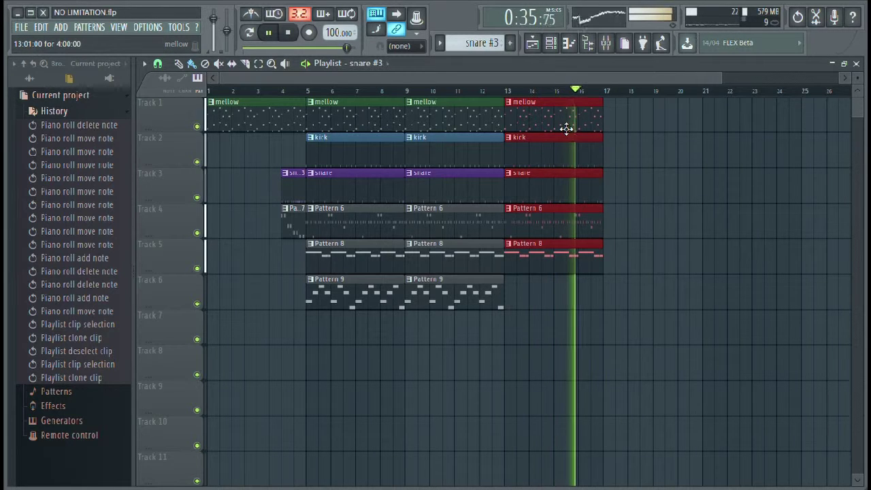
Step: Try continuing the arrangement from bar 17 through bar 28 with more clip copies, and delete the clips from bar 17 onward
{"action": "mouse_move", "coordinate": [566, 129]}
{"action": "left_mouse_down"}
{"action": "mouse_move", "coordinate": [673, 130]}
{"action": "mouse_move", "coordinate": [661, 129]}
{"action": "left_mouse_up"}
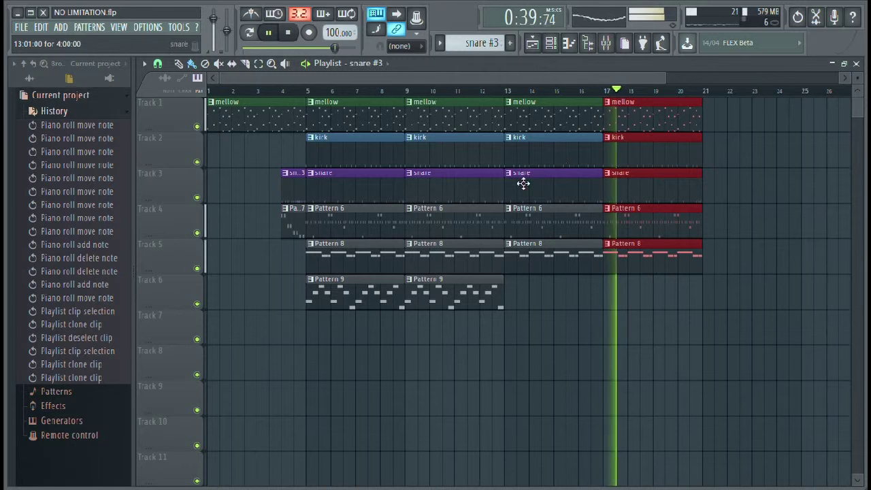
{"action": "mouse_move", "coordinate": [352, 340]}
{"action": "left_mouse_down"}
{"action": "mouse_move", "coordinate": [415, 134]}
{"action": "mouse_move", "coordinate": [403, 129]}
{"action": "mouse_move", "coordinate": [777, 129]}
{"action": "left_mouse_up"}
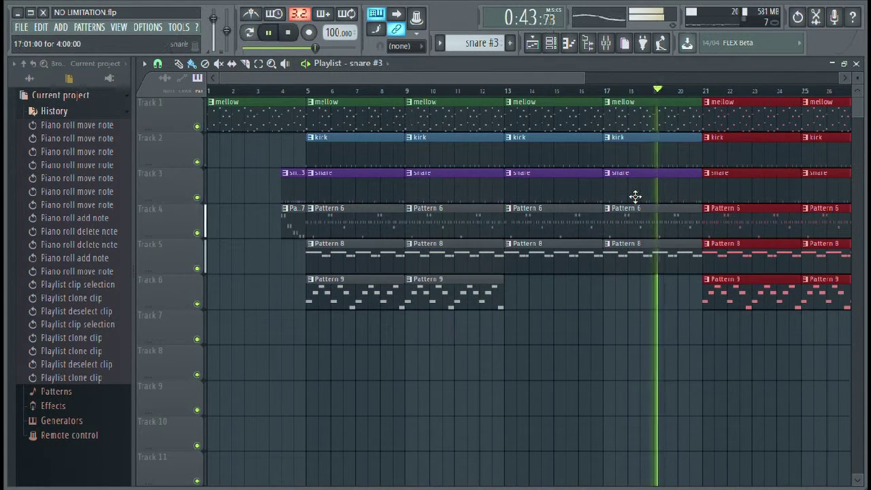
{"action": "left_click_drag", "start_coordinate": [584, 78], "coordinate": [670, 74]}
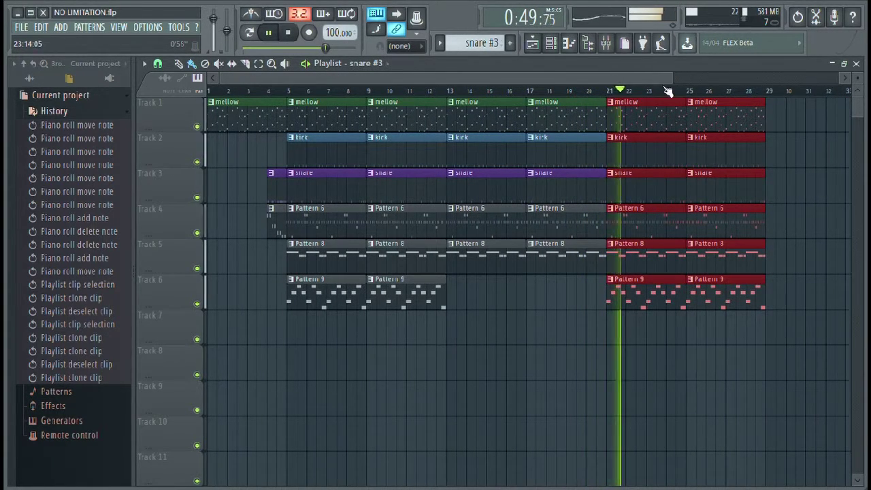
{"action": "right_click", "coordinate": [659, 300]}
{"action": "right_click", "coordinate": [709, 122]}
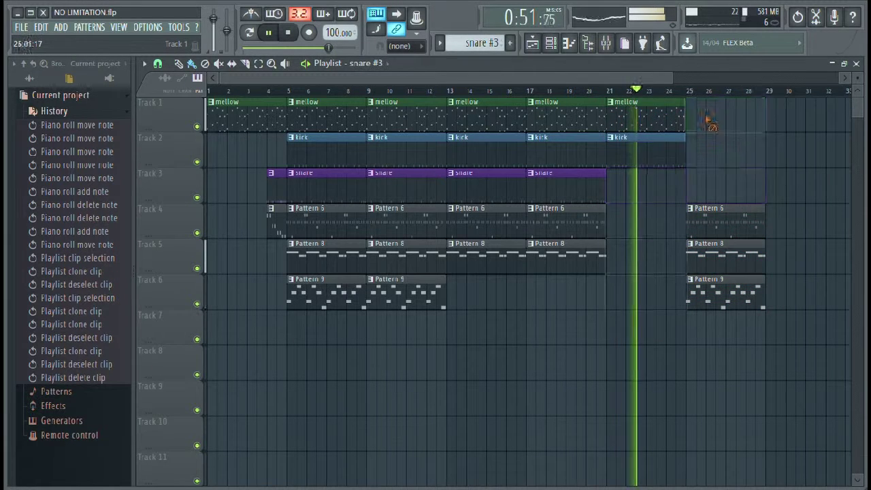
{"action": "right_click", "coordinate": [653, 139]}
{"action": "right_click", "coordinate": [715, 266]}
{"action": "right_click", "coordinate": [587, 244]}
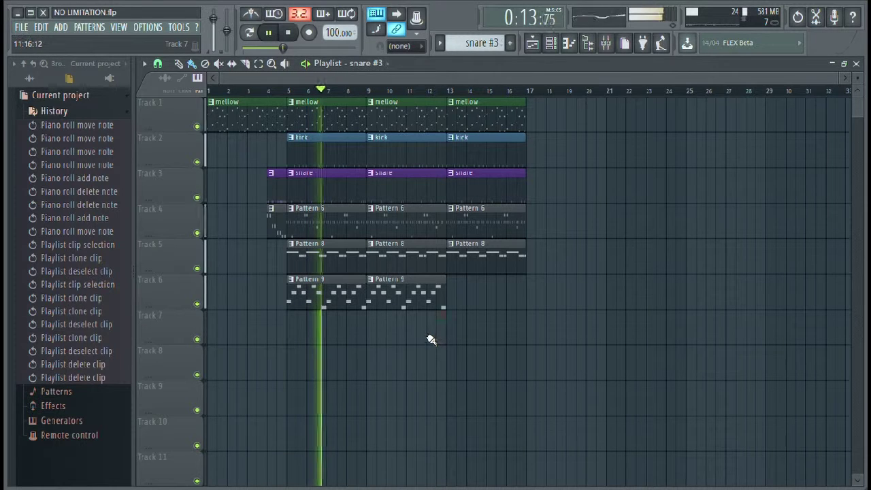
Step: Shorten the six clips starting at bar 9 on Tracks 1–6 to a length of 3:08:00, leaving a half-bar gap before bar 13
{"action": "left_click", "coordinate": [430, 339]}
{"action": "right_click", "coordinate": [436, 334]}
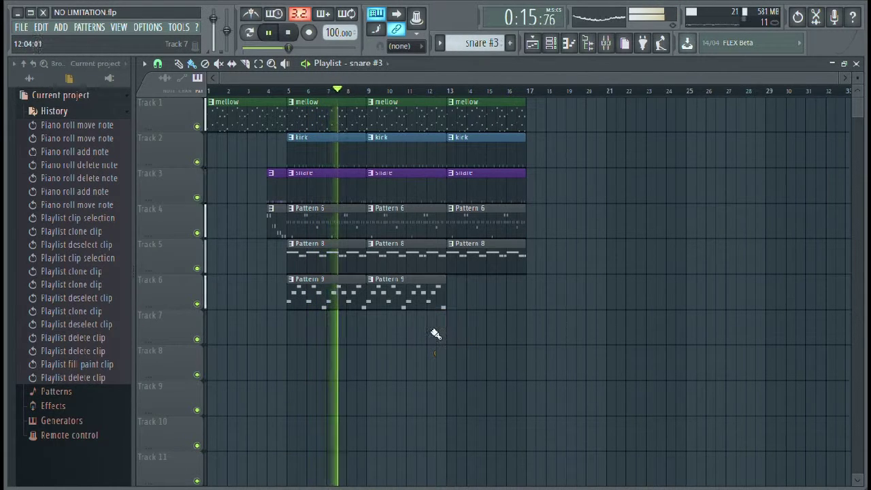
{"action": "left_click", "coordinate": [437, 336]}
{"action": "right_click", "coordinate": [438, 337]}
{"action": "left_click_drag", "start_coordinate": [437, 336], "coordinate": [442, 102]}
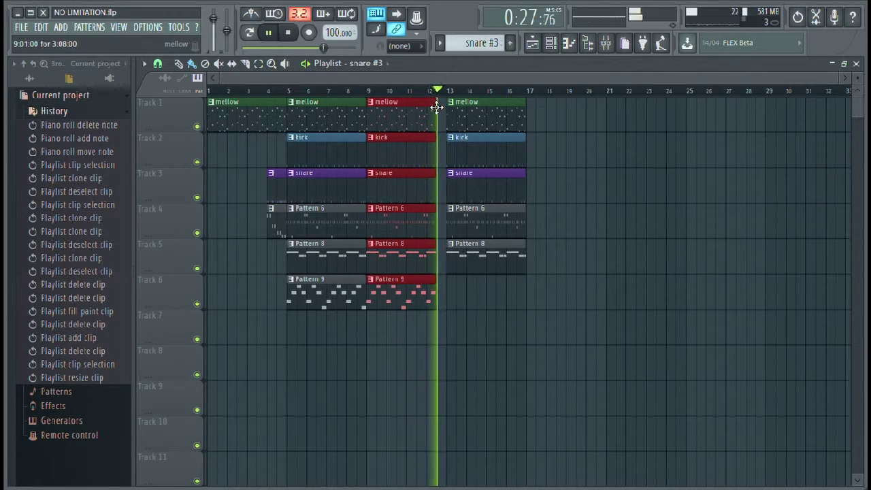
Step: Delete the mellow clip at bar 13, copy the Pattern 9 clip to bar 13 on Track 6 and play the arrangement
{"action": "right_click", "coordinate": [484, 129]}
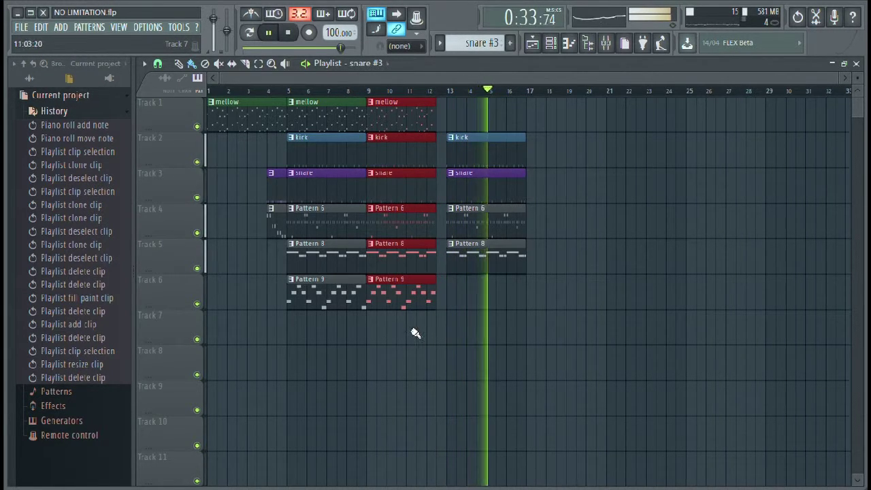
{"action": "left_click_drag", "start_coordinate": [345, 297], "coordinate": [508, 312]}
{"action": "key", "text": "space"}
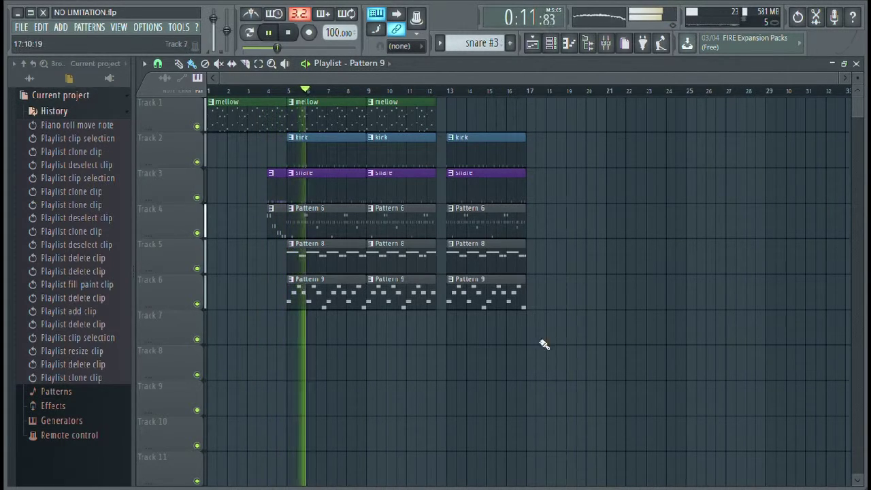
Step: Copy the bar 13–16 clips on Tracks 2–6 to bars 17–20, and switch the browser to show all sample folders
{"action": "mouse_move", "coordinate": [492, 346]}
{"action": "left_mouse_down"}
{"action": "mouse_move", "coordinate": [495, 98]}
{"action": "mouse_move", "coordinate": [489, 144]}
{"action": "mouse_move", "coordinate": [576, 170]}
{"action": "mouse_move", "coordinate": [568, 174]}
{"action": "left_mouse_up"}
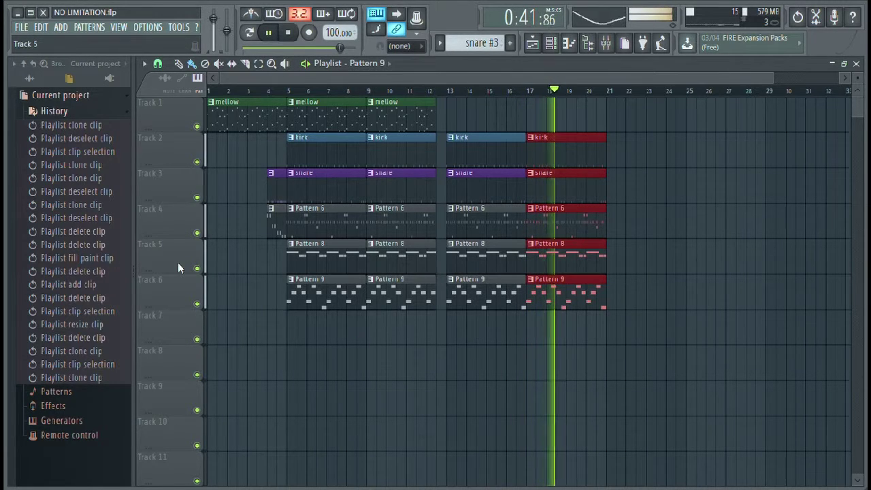
{"action": "left_click", "coordinate": [30, 77]}
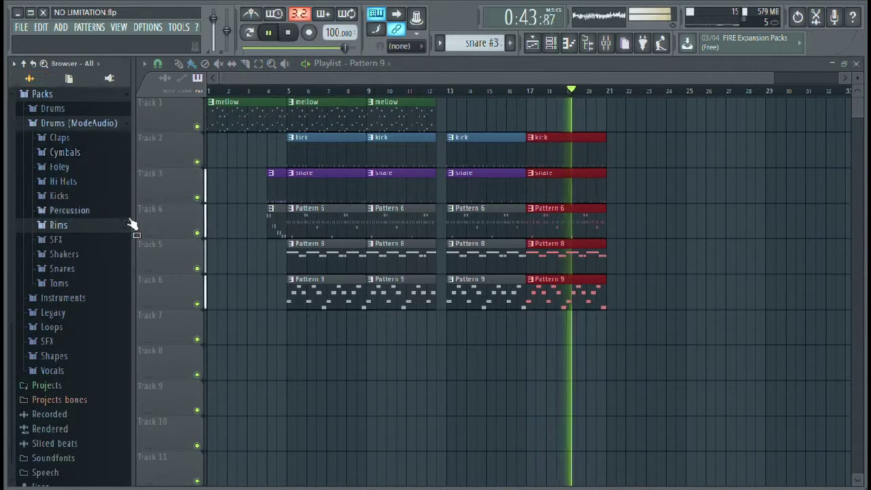